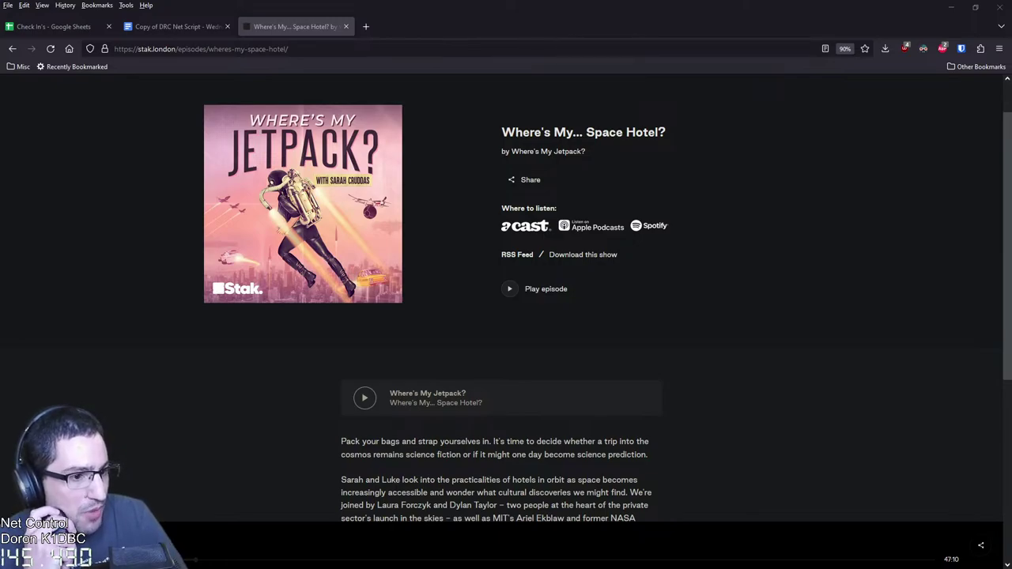
Read further down the Space Hotel episode description, then switch to the 'Copy of DRC Net Script' document
scroll(506, 301, down, 3)
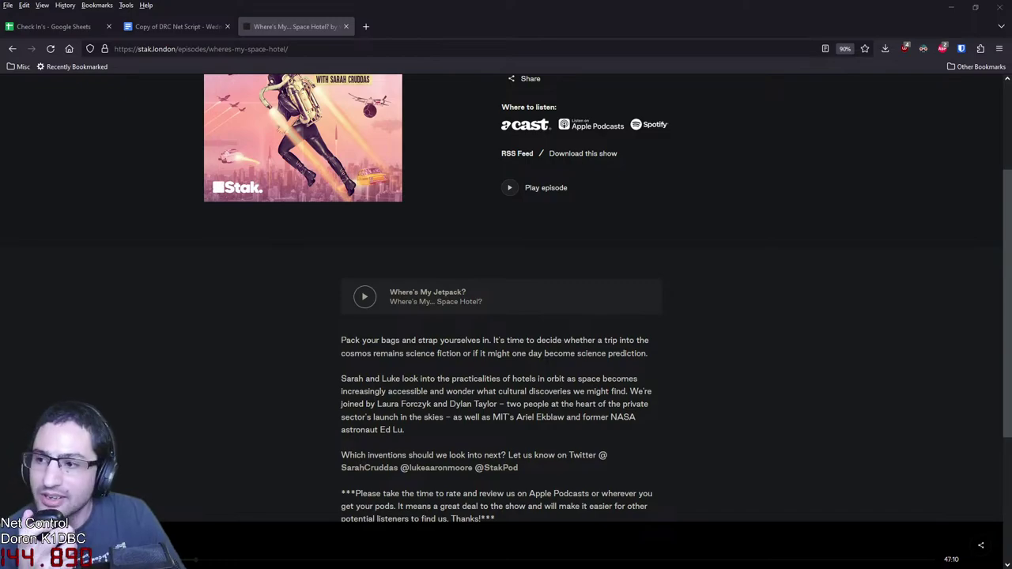
click(178, 26)
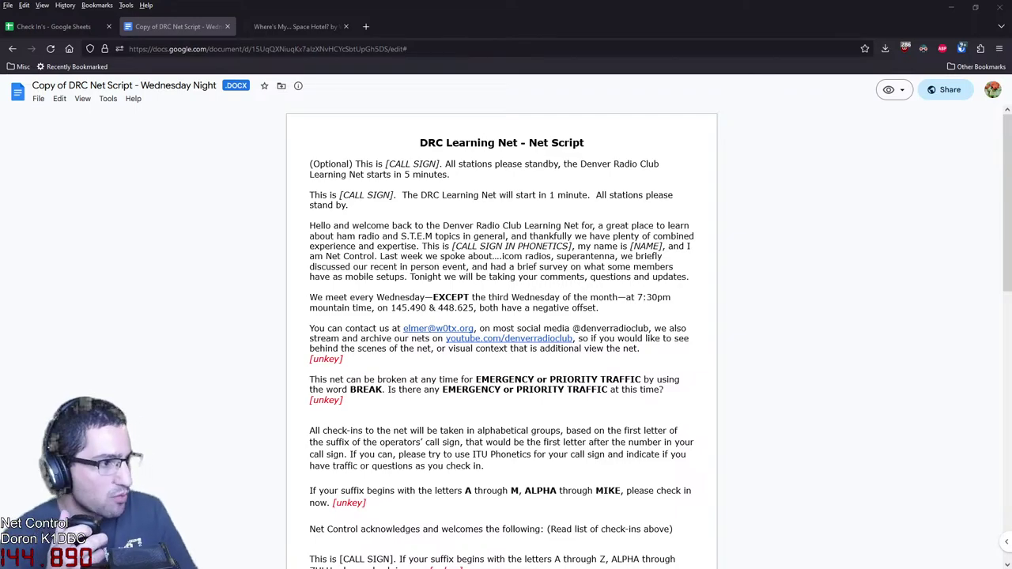
Try Dark Reader on docs.google.com, then turn it back off
click(961, 48)
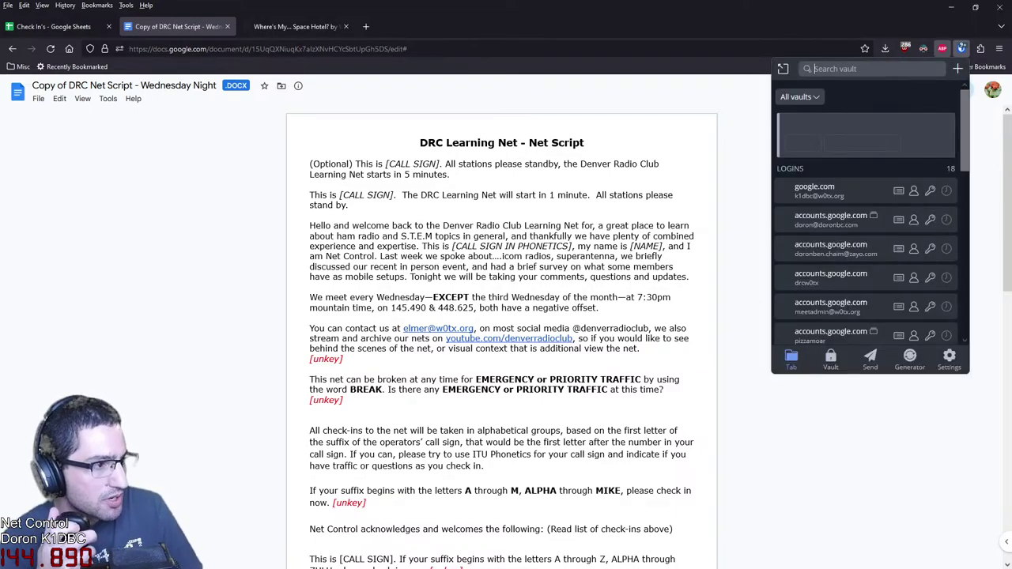
click(922, 48)
click(830, 91)
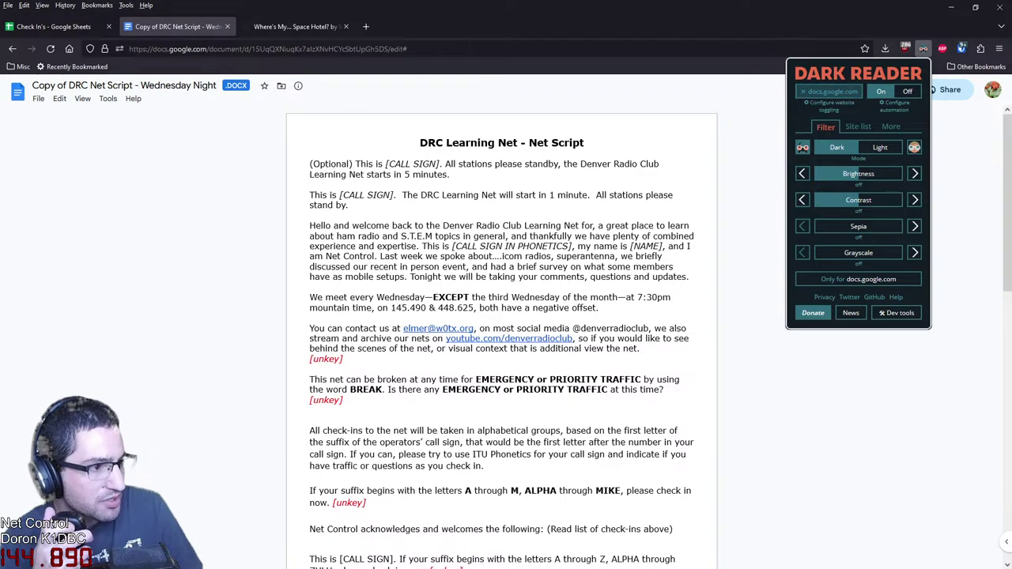
click(830, 91)
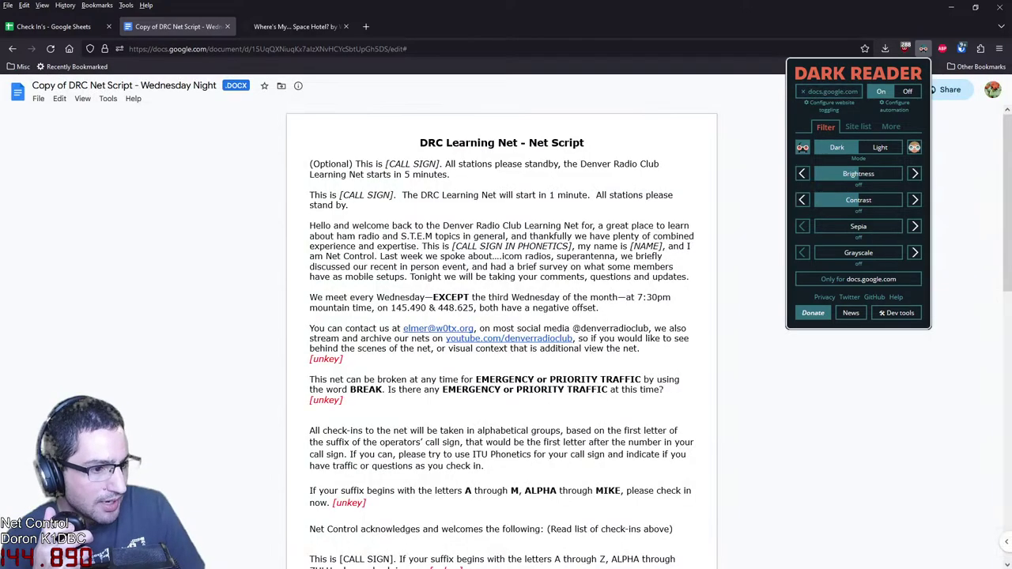
key(Escape)
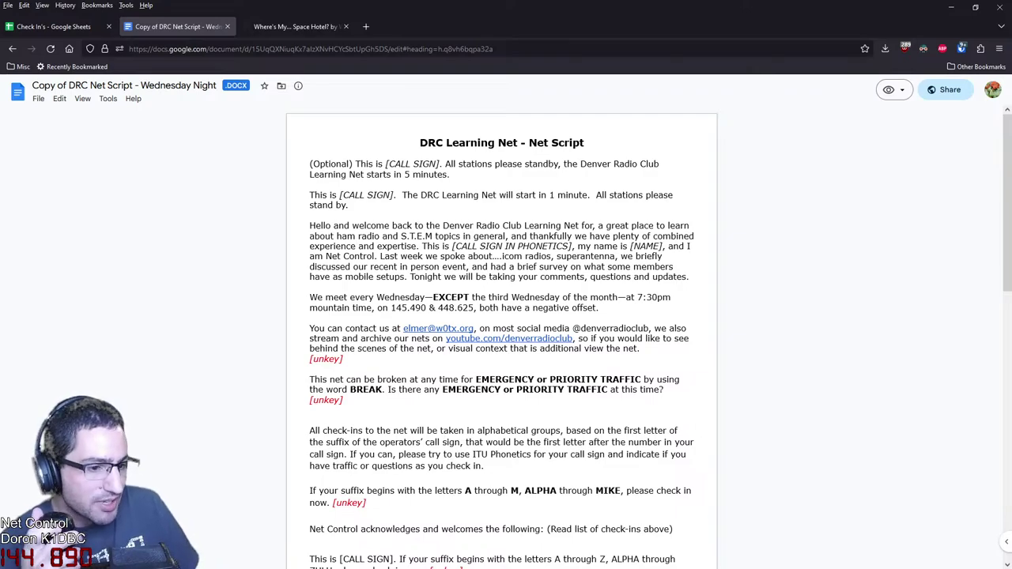
Review the Check In's sheet by selecting the latest net's rows B26:AI34, then click AI31
click(53, 26)
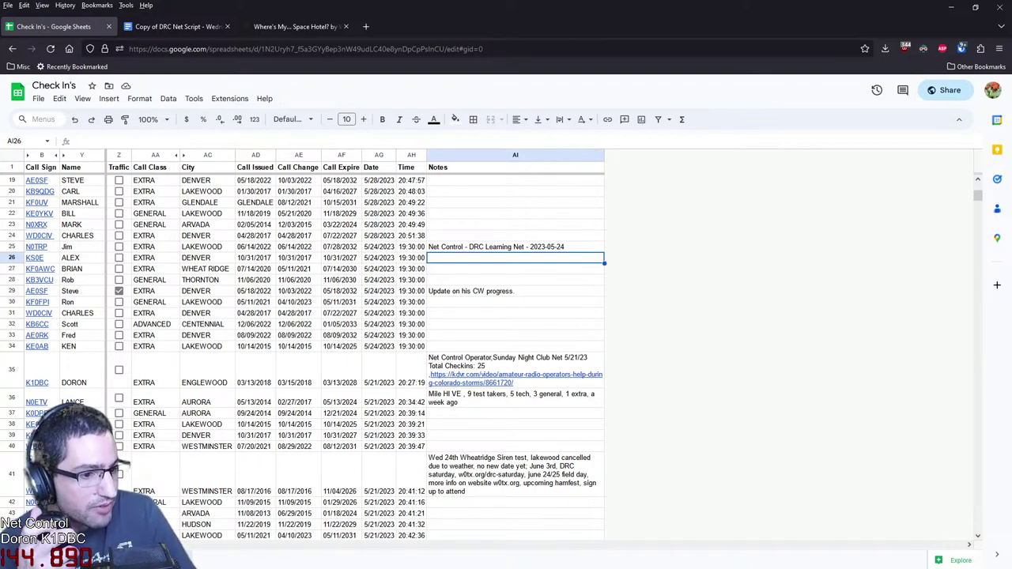
drag(515, 346, 35, 258)
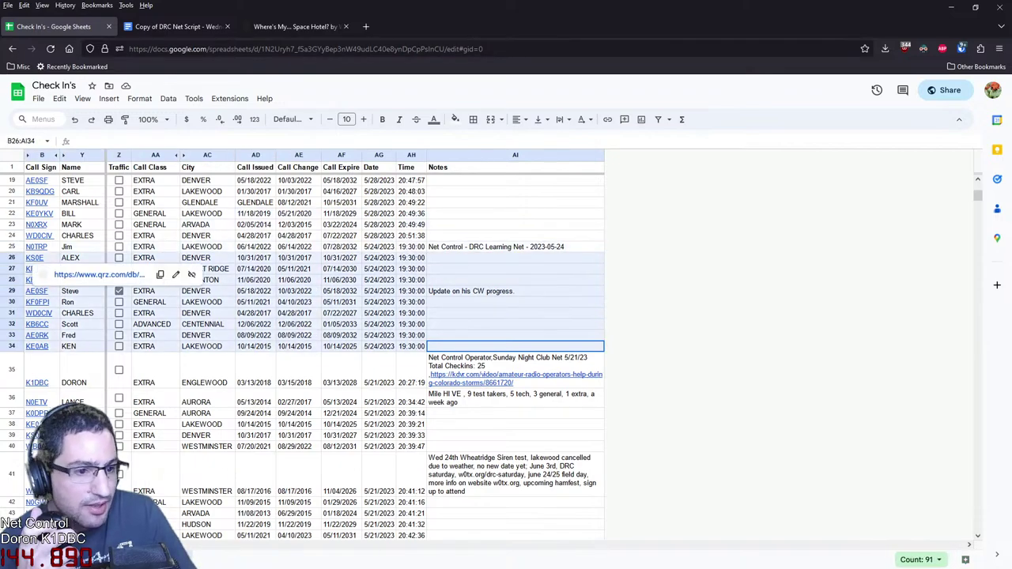
click(514, 313)
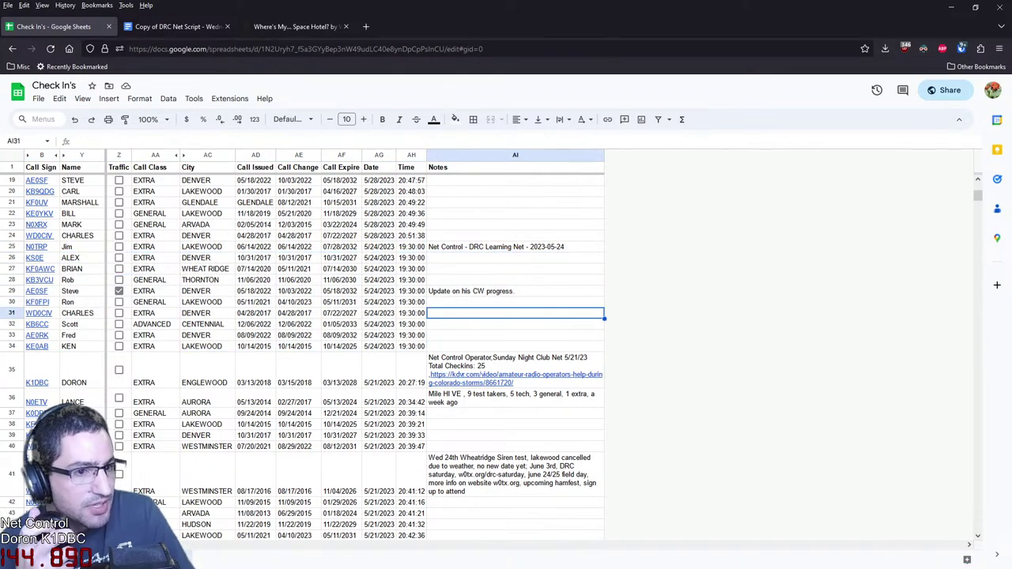
Glance at the Space Hotel podcast page, then go back to the DRC net script document
click(292, 26)
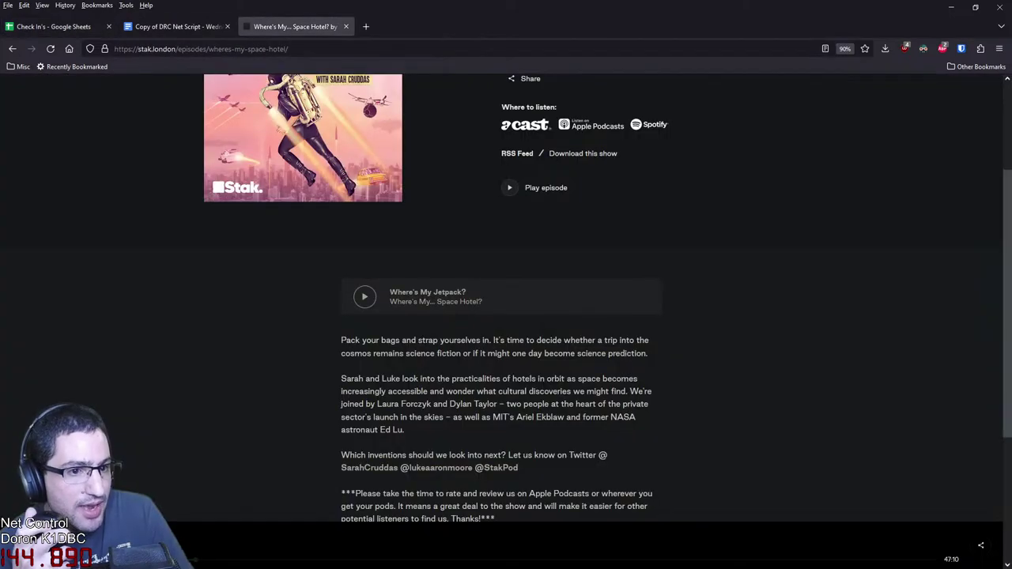
click(176, 26)
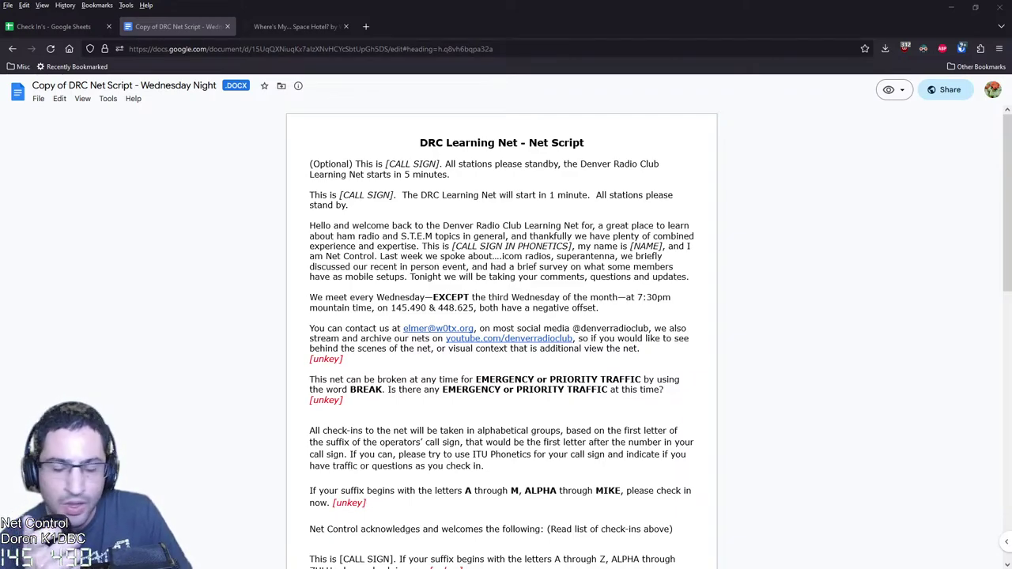
Move to the next sheet, the empty 5/31/23 log with net count 0, after briefly checking the script
click(64, 26)
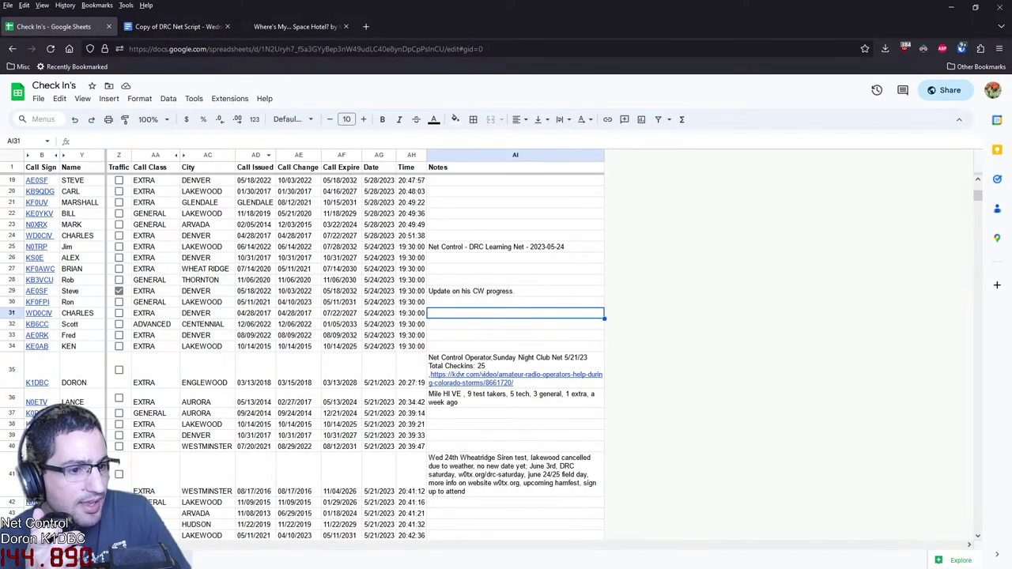
scroll(506, 356, up, 5)
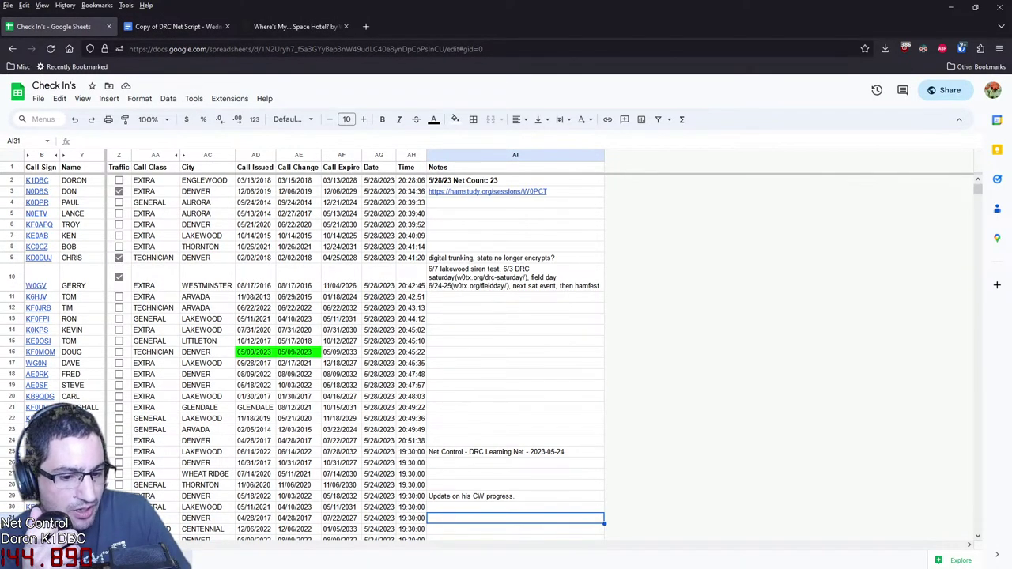
key(ctrl+shift+Page_Down)
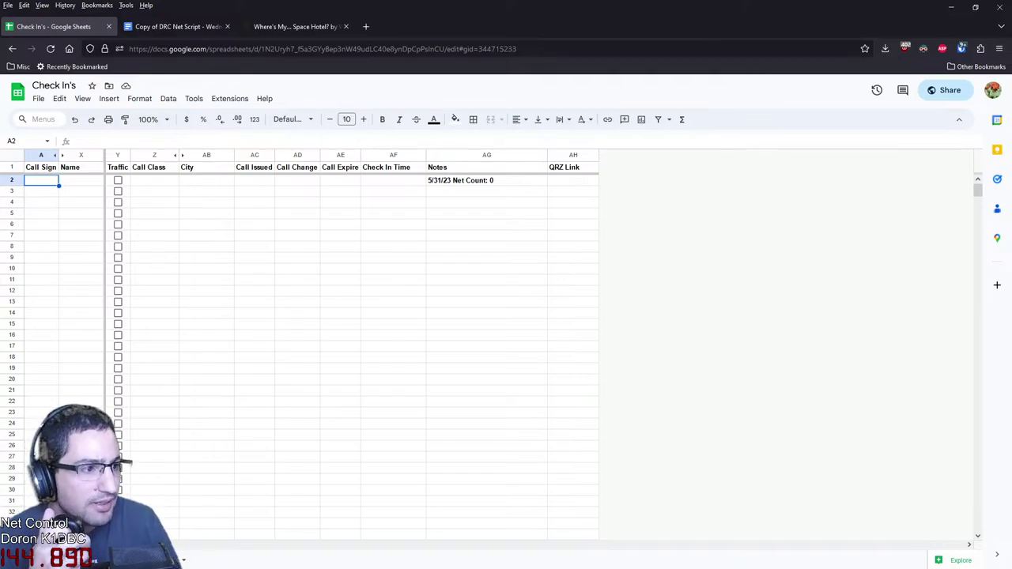
click(174, 26)
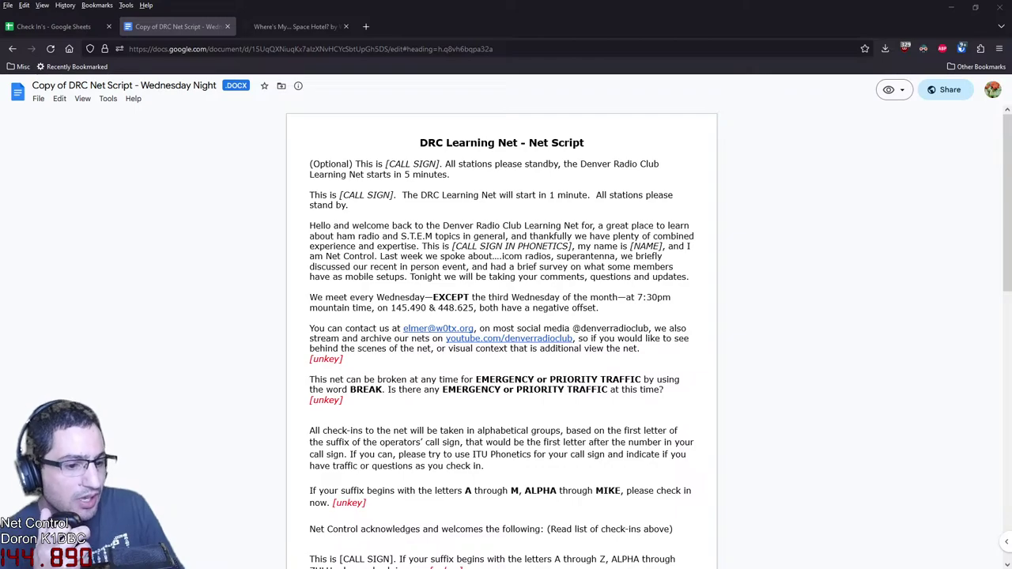
click(51, 27)
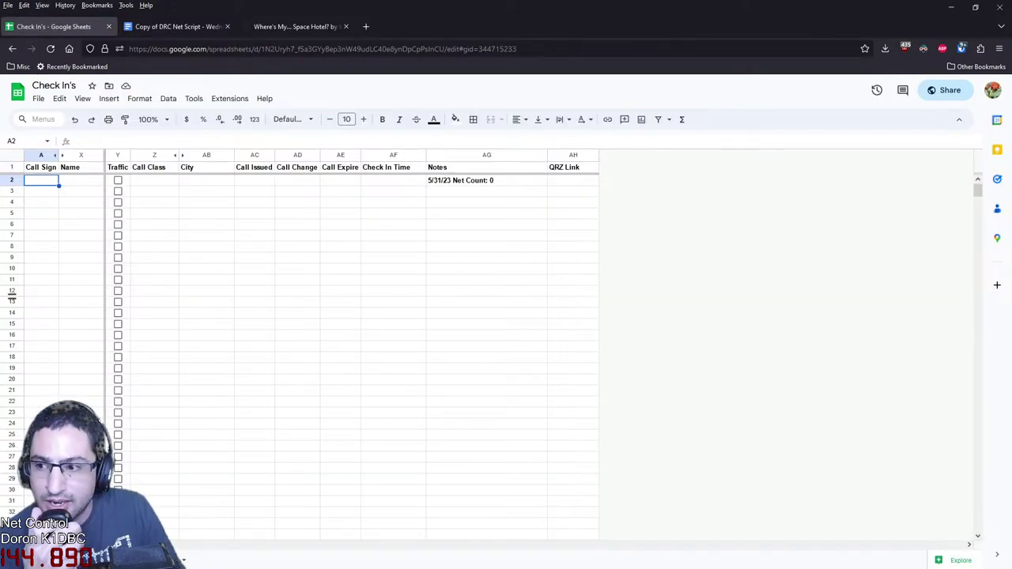
Log the first station's call sign in A2 and overwrite its operator name in X2
key(Down)
key(Down)
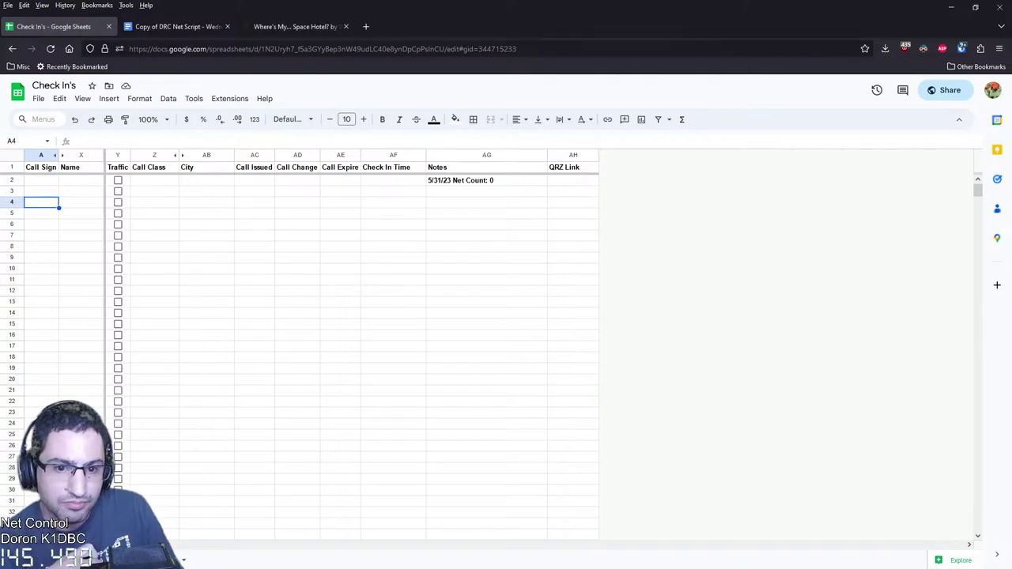
key(Up)
key(Up)
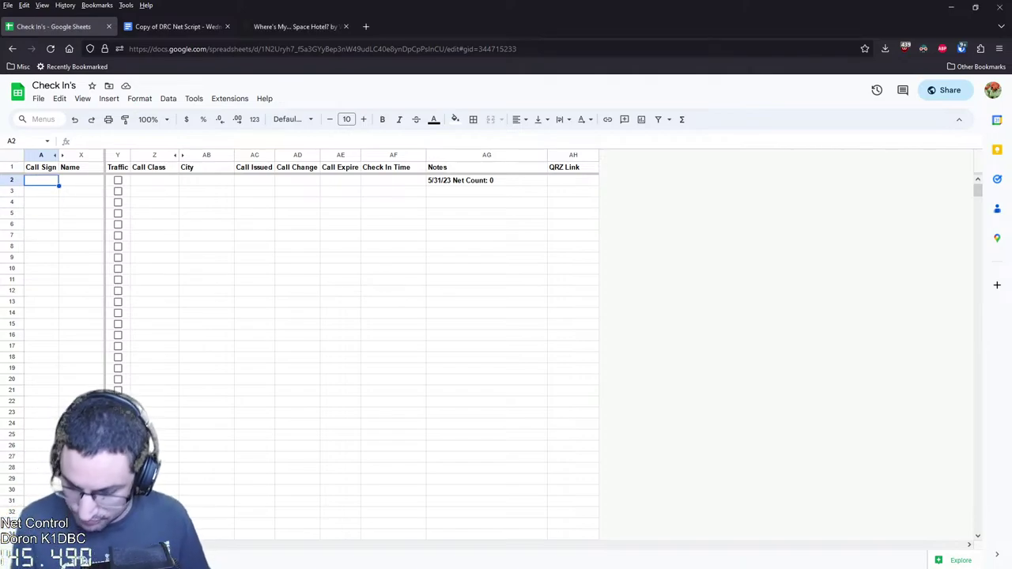
text(B6CC)
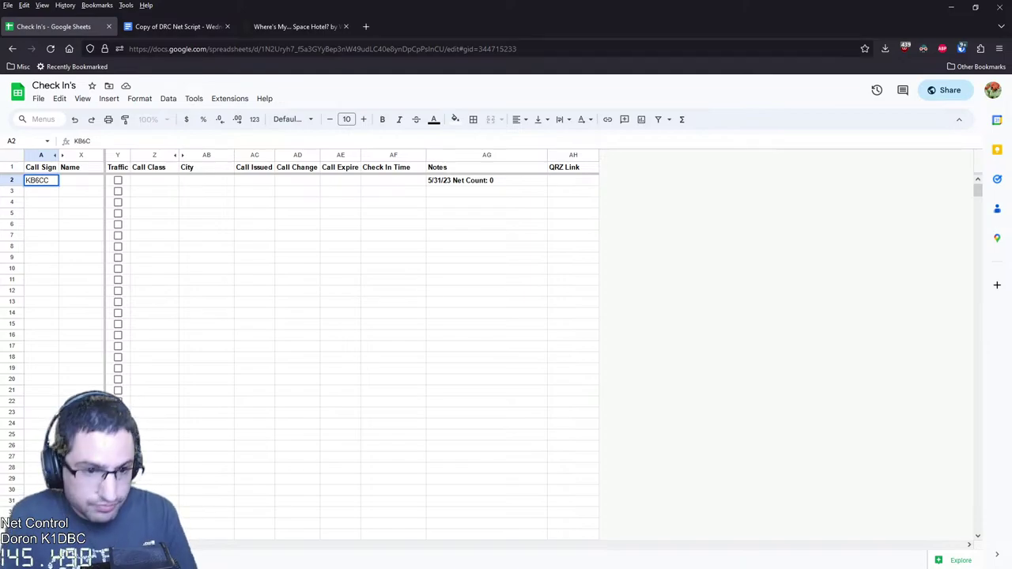
key(Return)
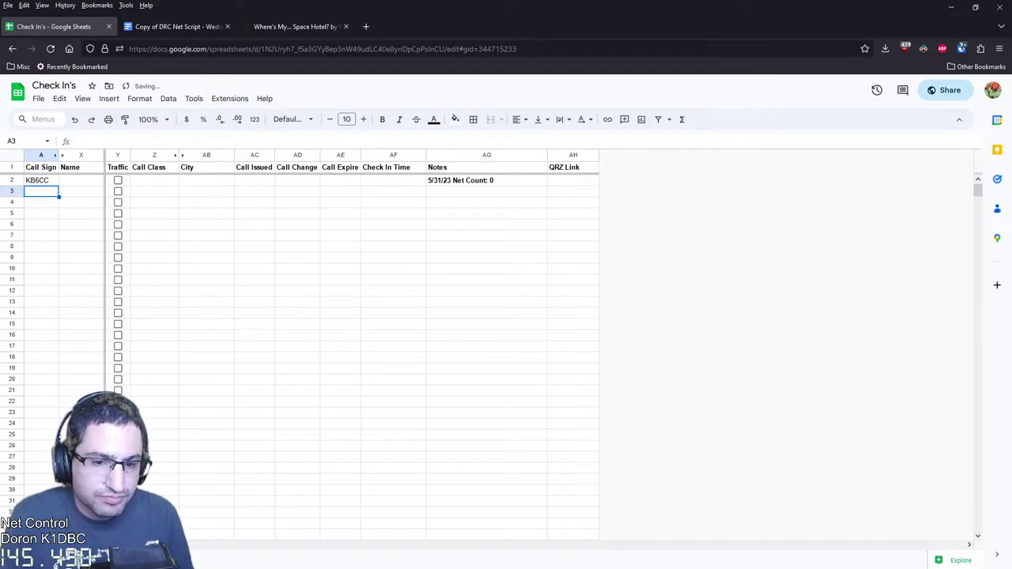
click(80, 213)
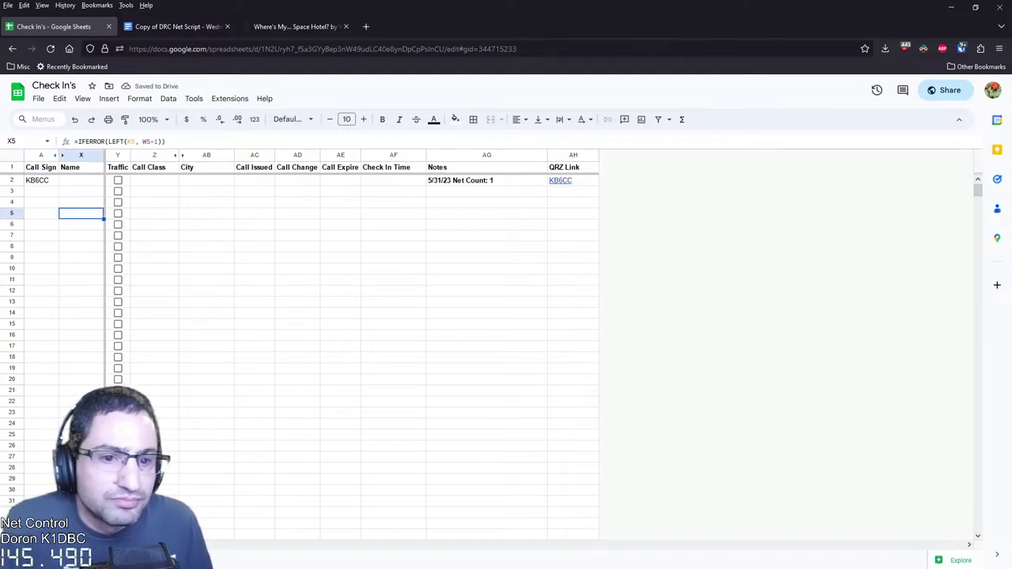
click(81, 181)
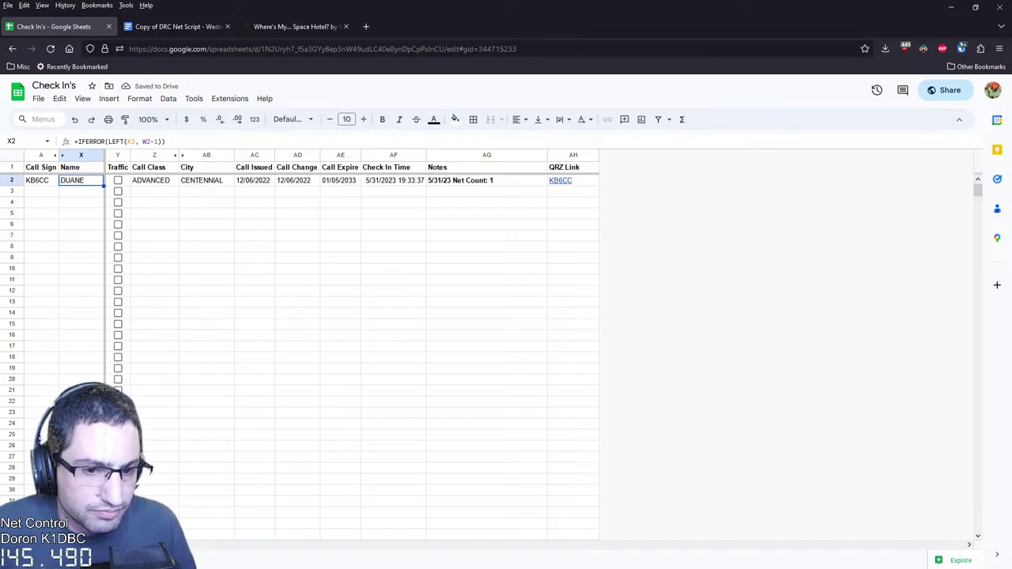
text(SCOTT)
key(Return)
Log the second station's call sign in A3 and correct its operator name, then return to the script
key(Left)
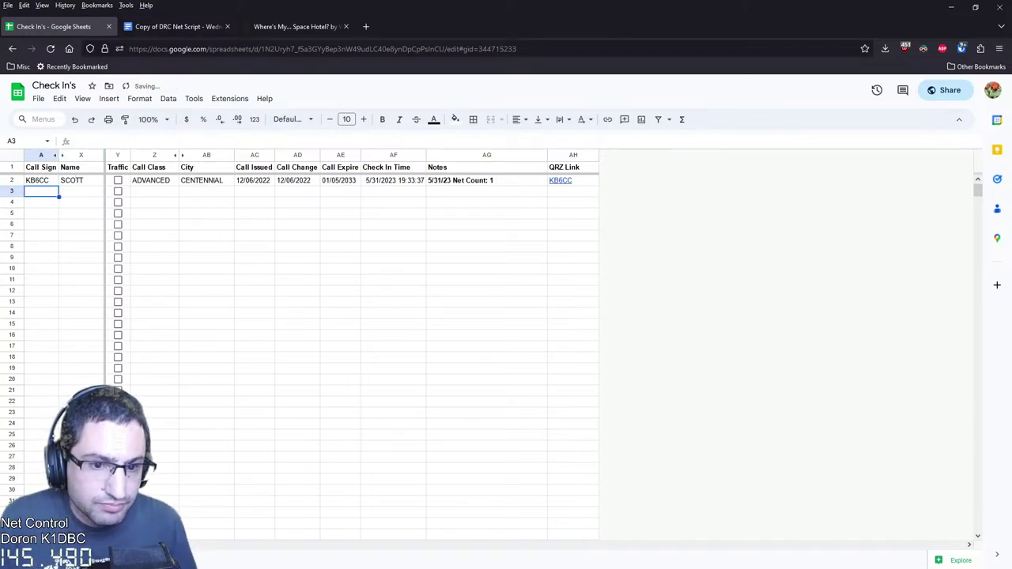
text(K0BA)
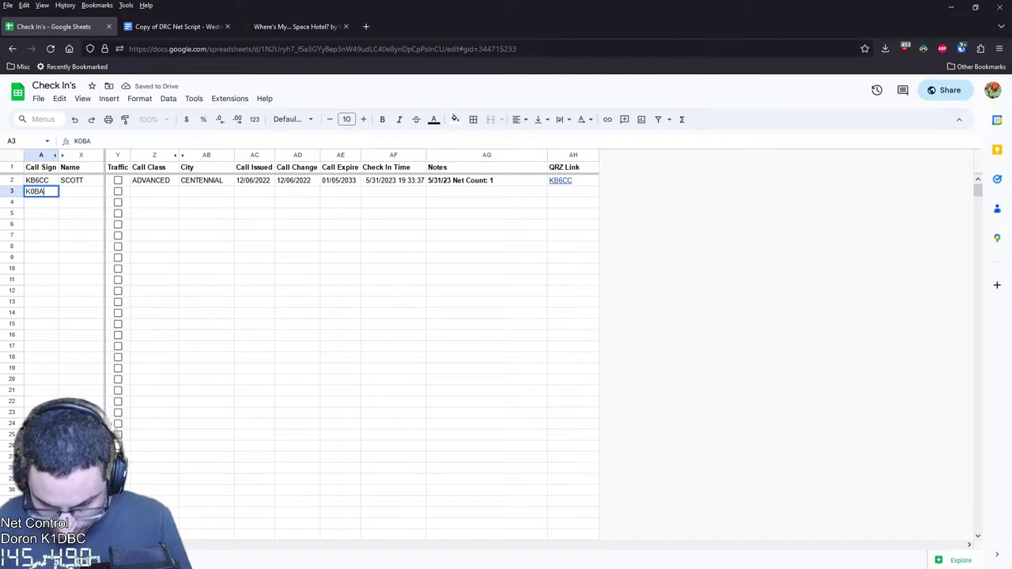
text(T)
key(Return)
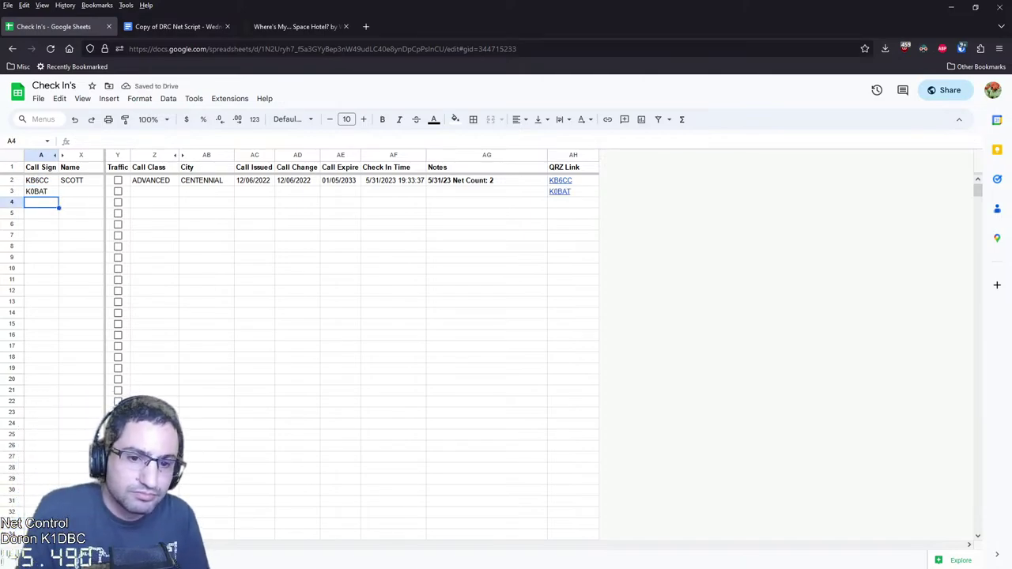
click(41, 191)
key(Tab)
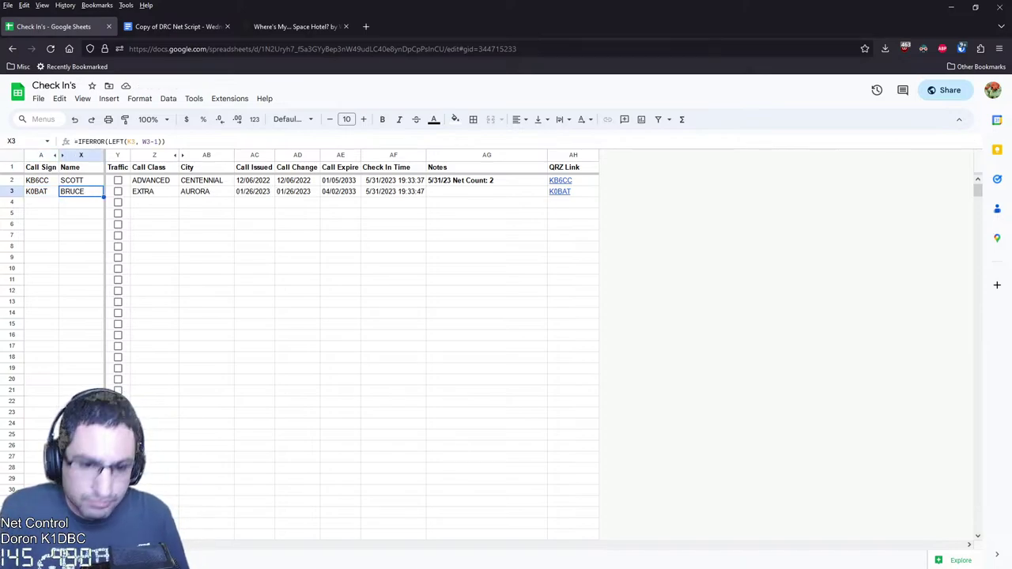
text(ART)
key(Return)
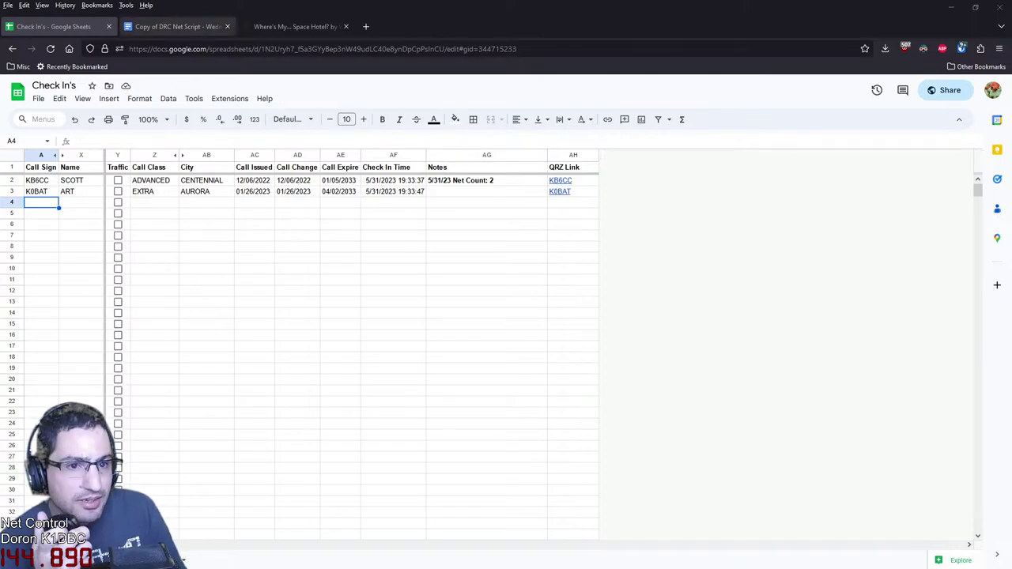
click(174, 26)
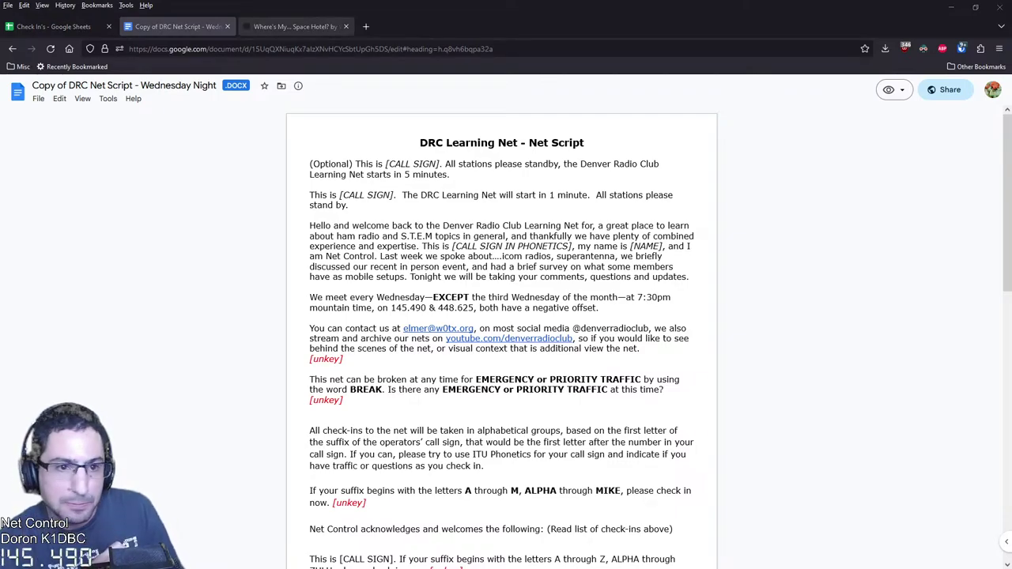
click(53, 26)
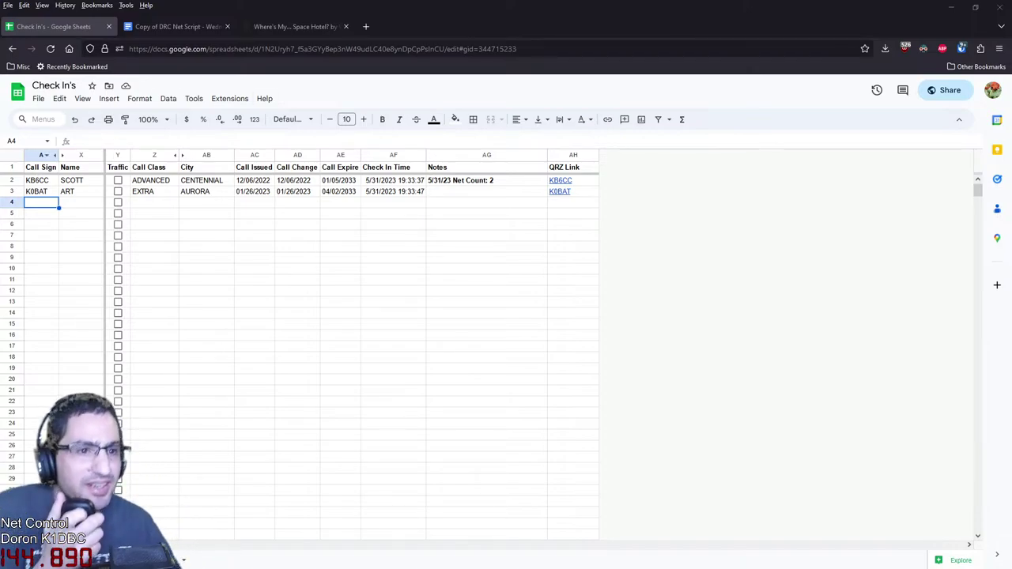
click(293, 26)
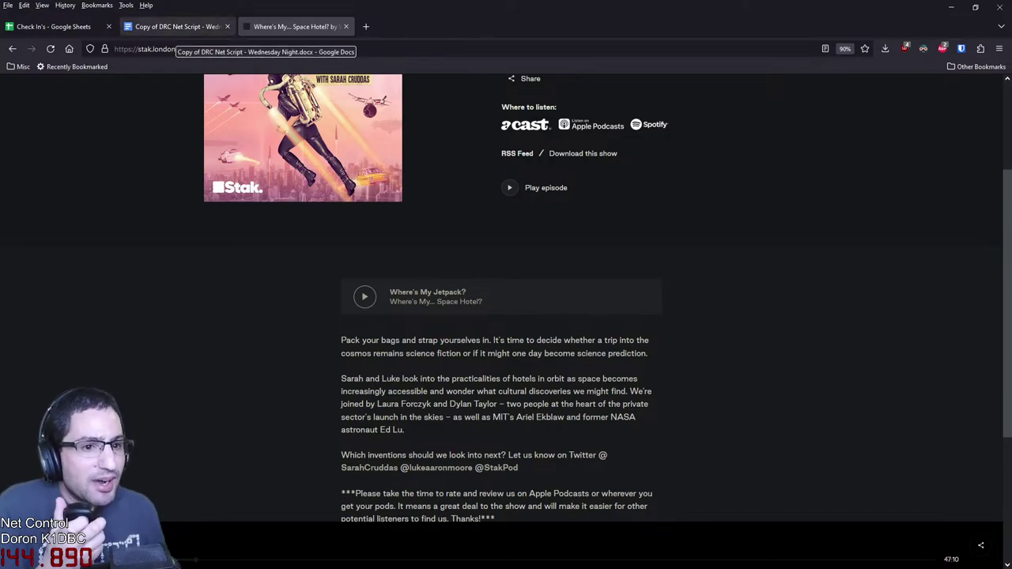
click(56, 26)
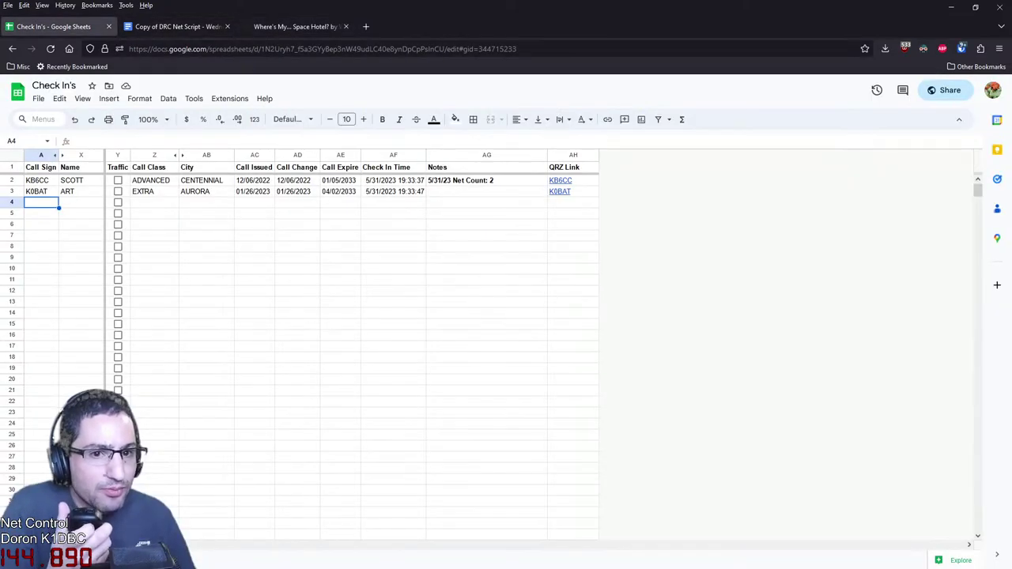
click(176, 26)
scroll(502, 332, down, 3)
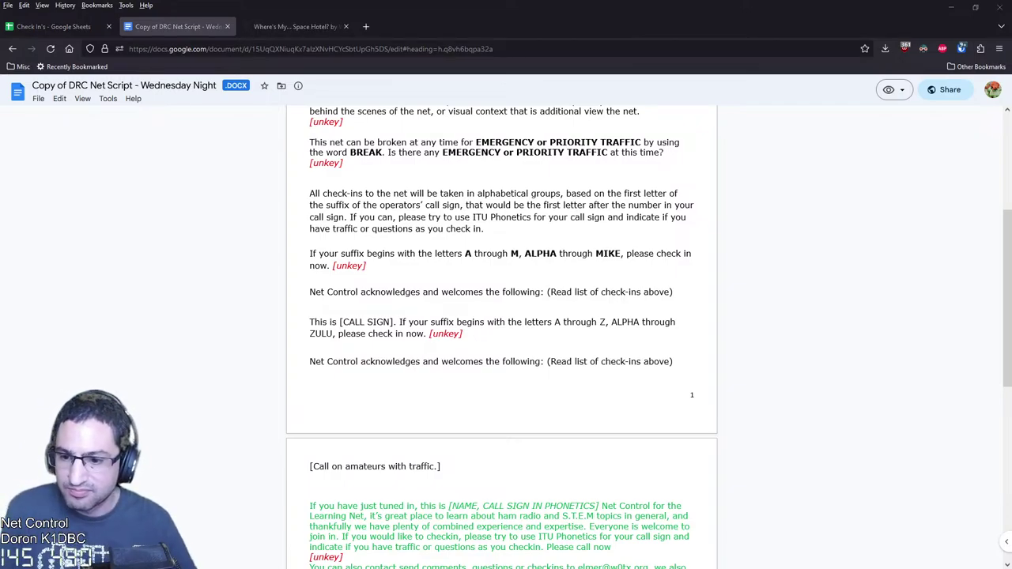
Log a third station's call sign in A4 and tick its Traffic checkbox in Y4
key(ctrl+shift+Tab)
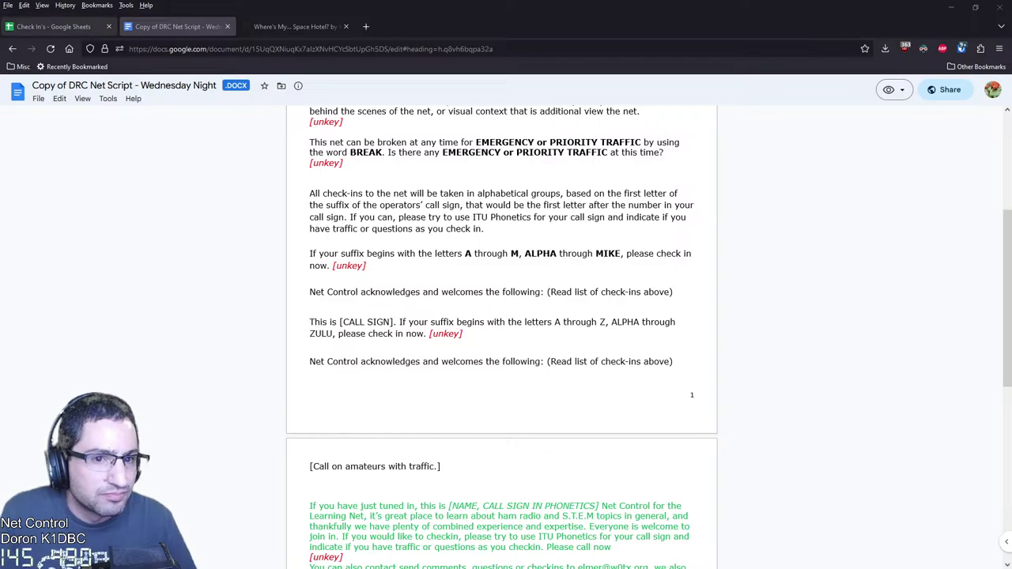
text(KE0SUM)
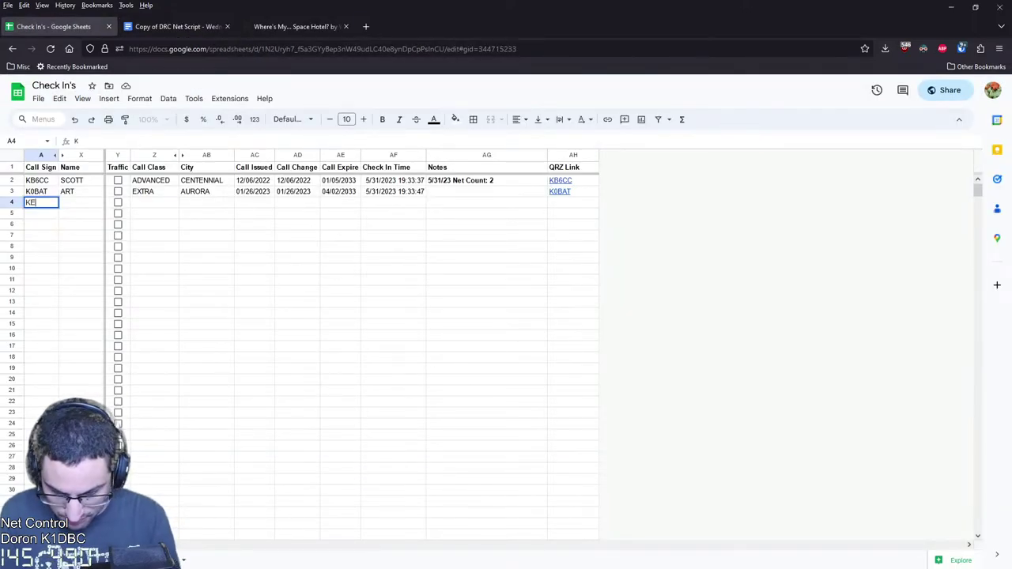
key(Return)
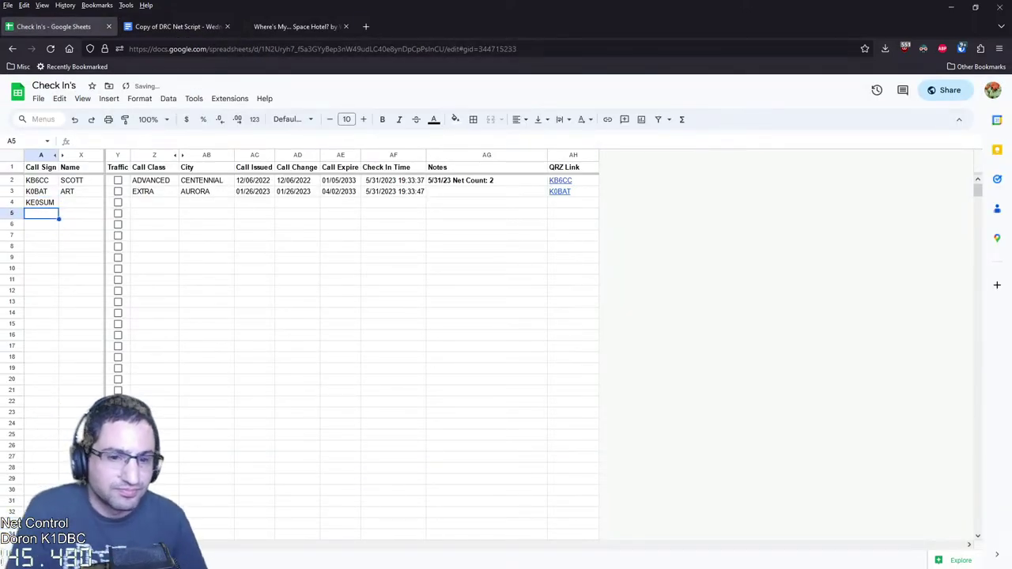
key(Up)
key(Right)
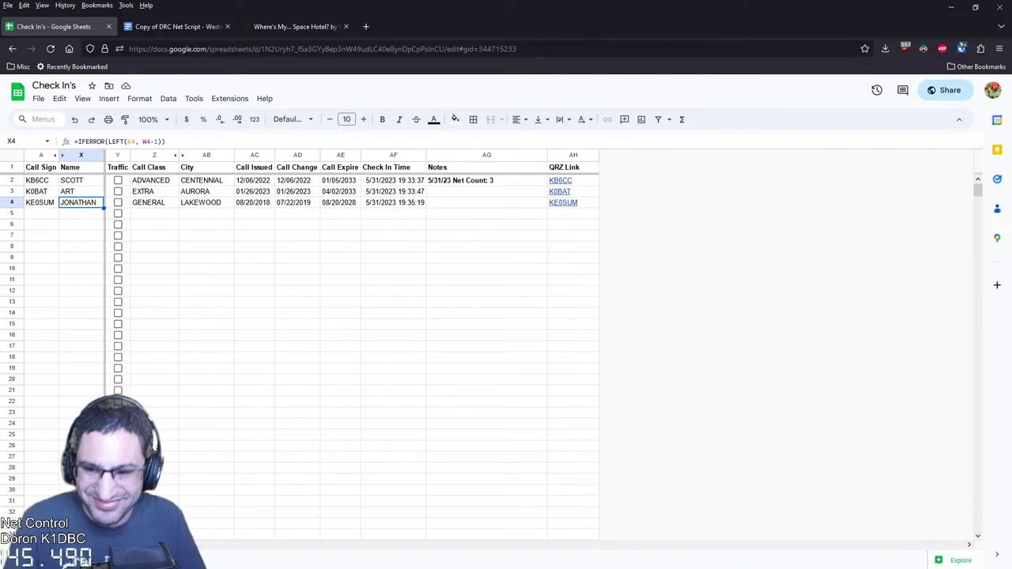
click(118, 202)
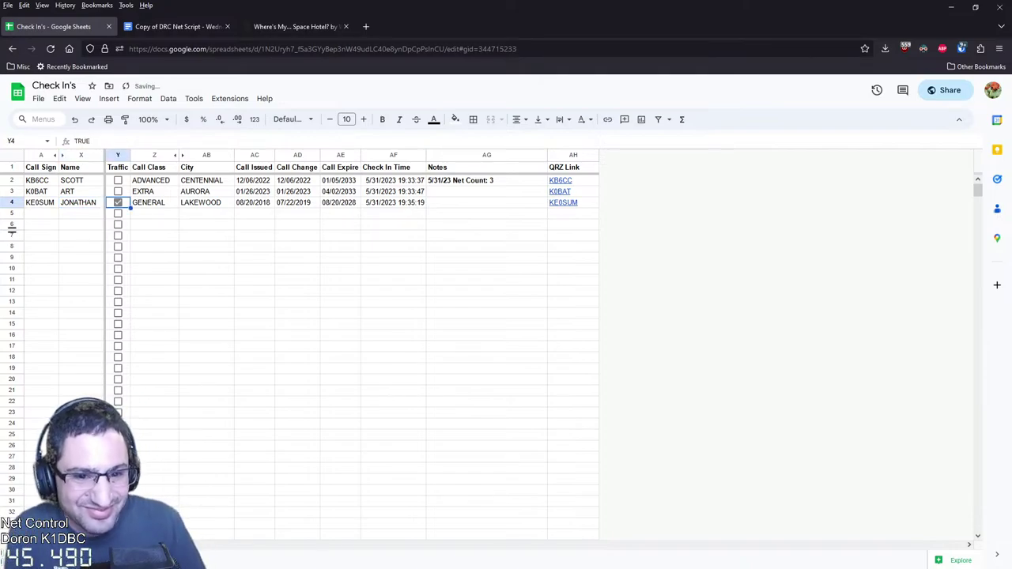
click(41, 213)
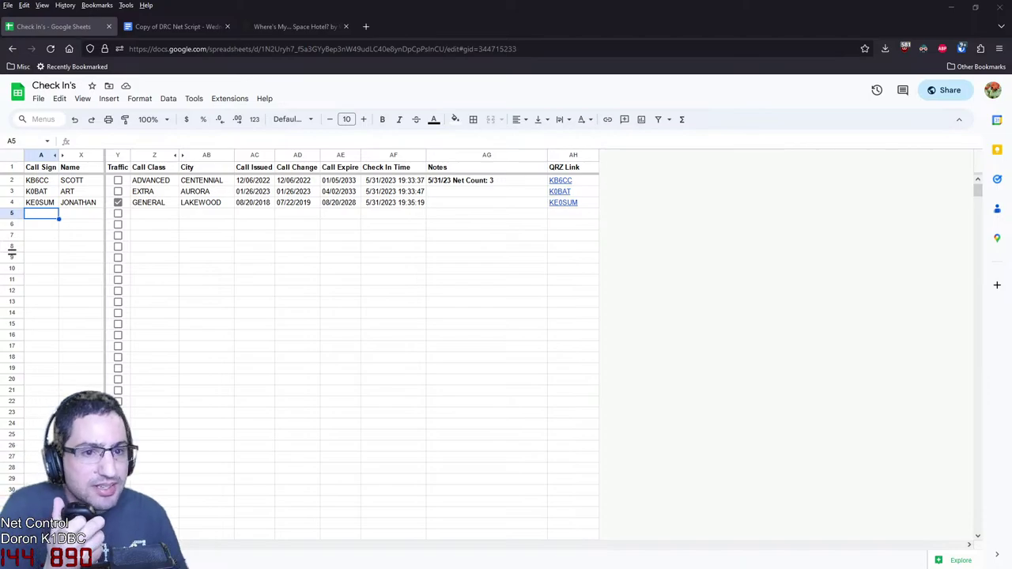
key(ctrl+Tab)
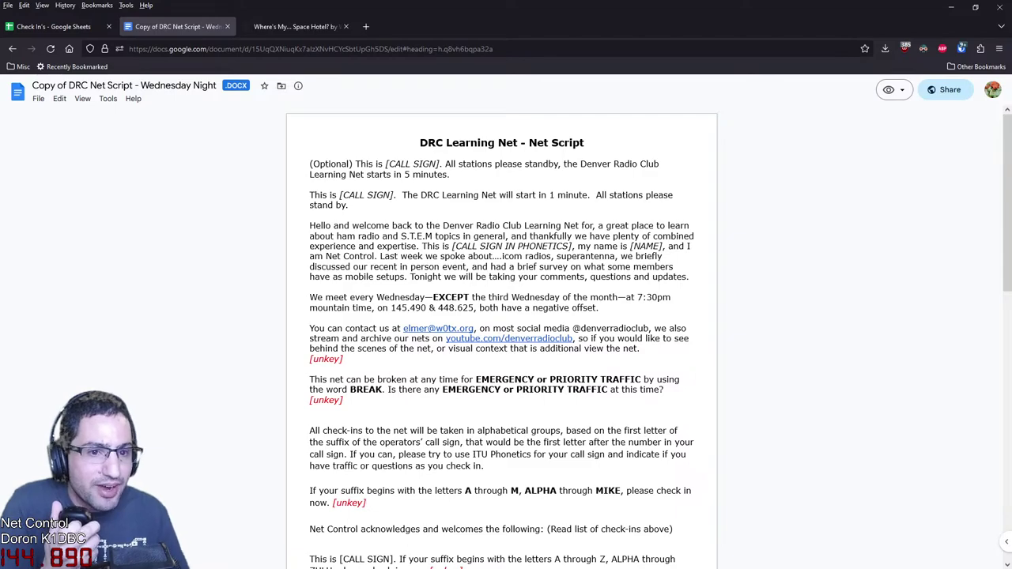
Scroll through the check-in portion of the net script, then go back to the spreadsheet
key(ctrl+shift+Tab)
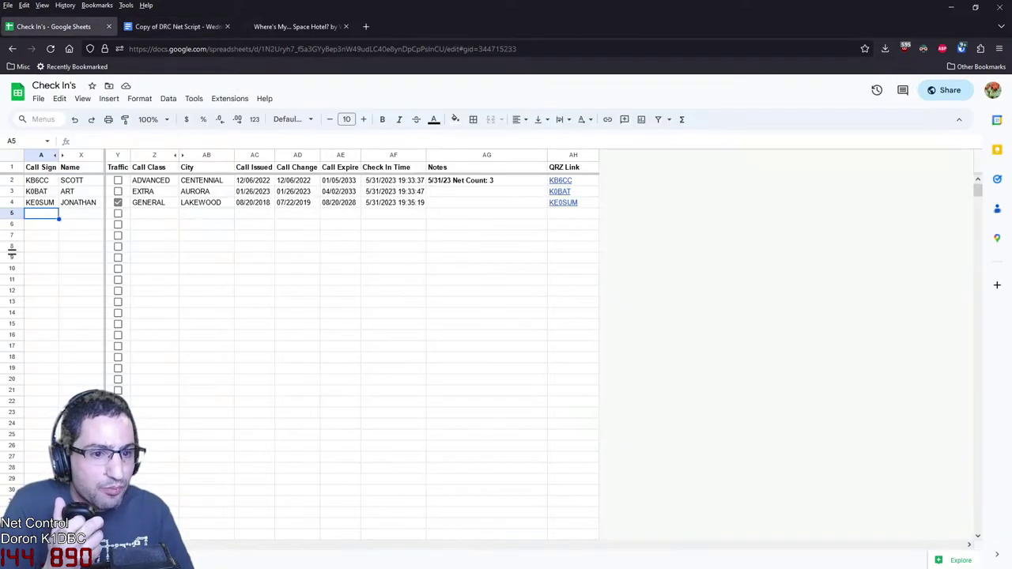
key(ctrl+Tab)
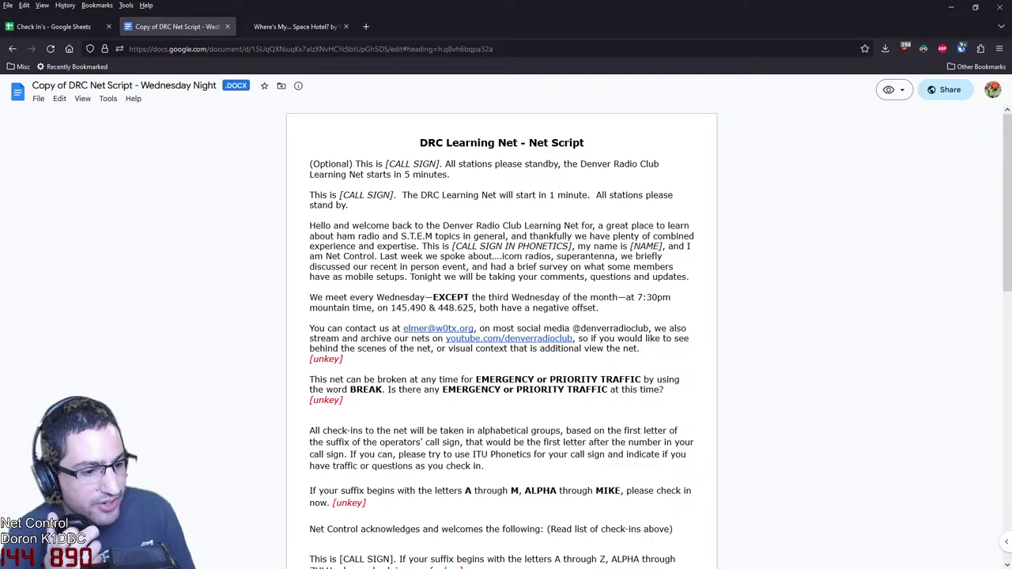
scroll(506, 319, down, 2)
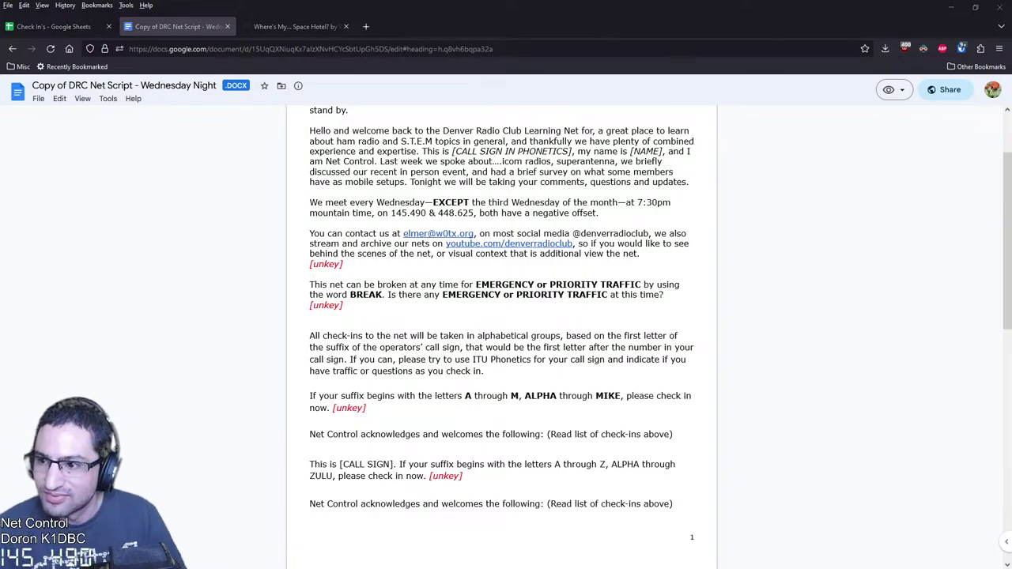
key(ctrl+Page_Up)
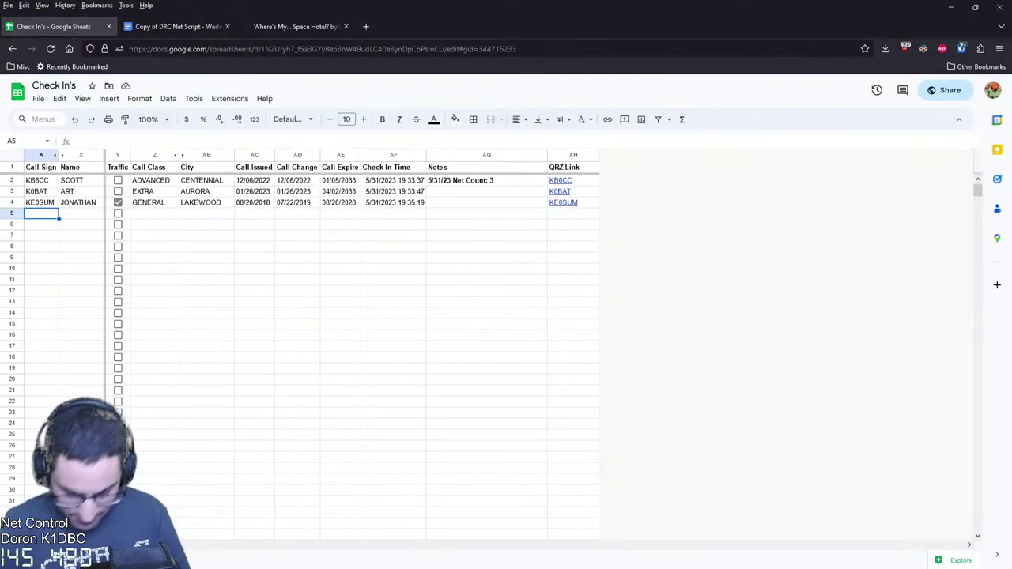
Enter three more stations' call signs in A5, A6 and A7
text(N0TRP[)
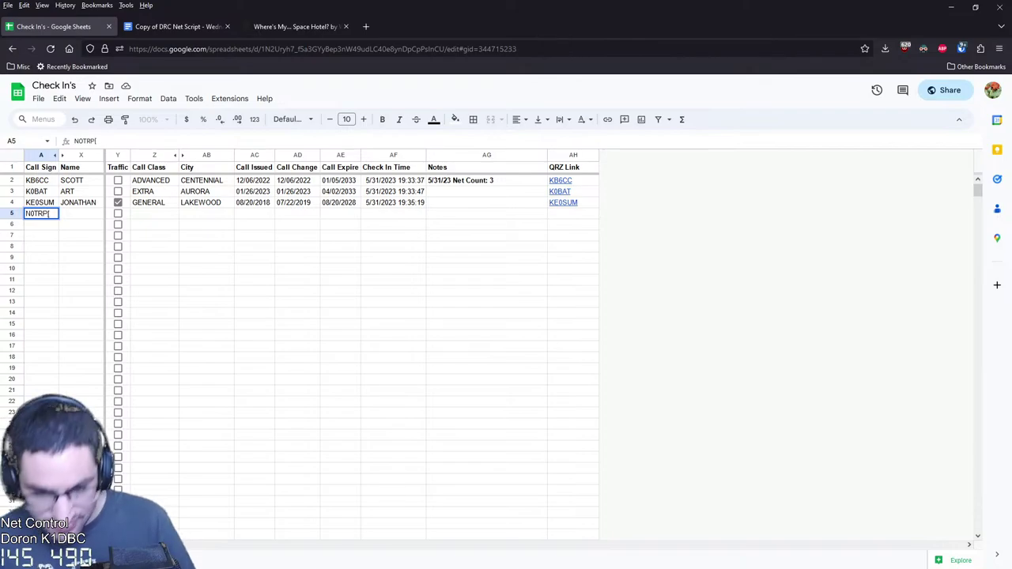
key(Return)
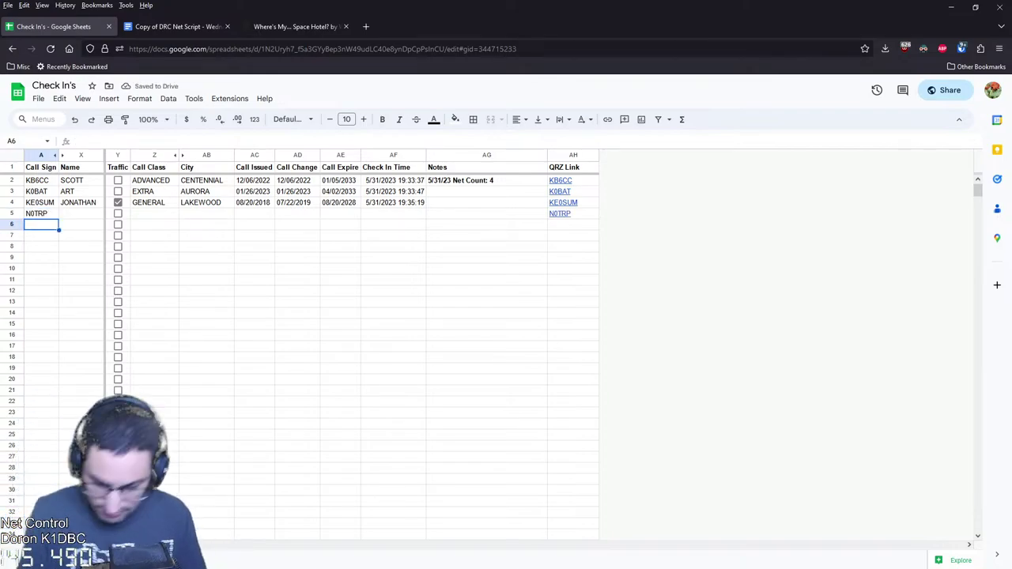
text(0UUU)
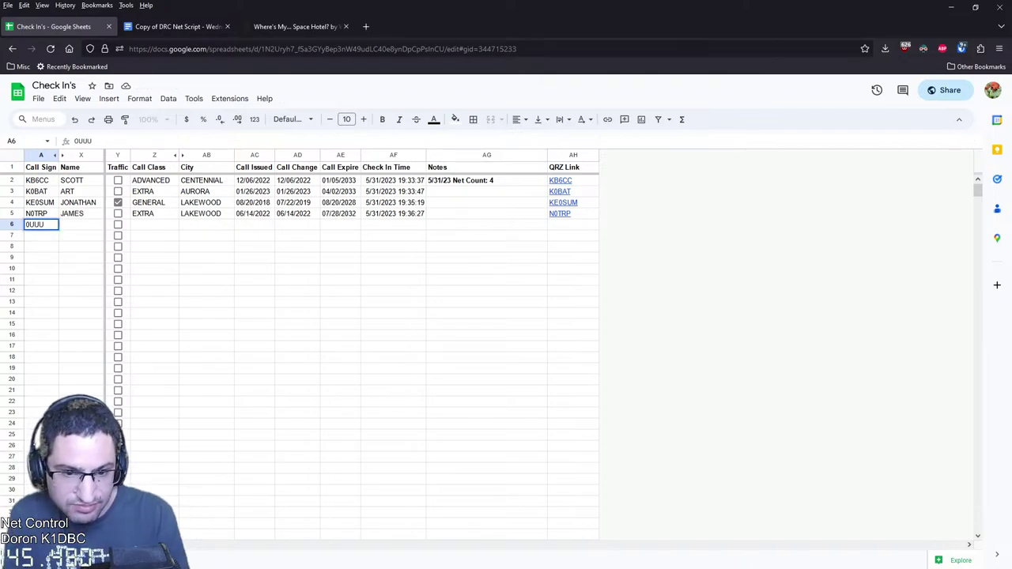
key(Return)
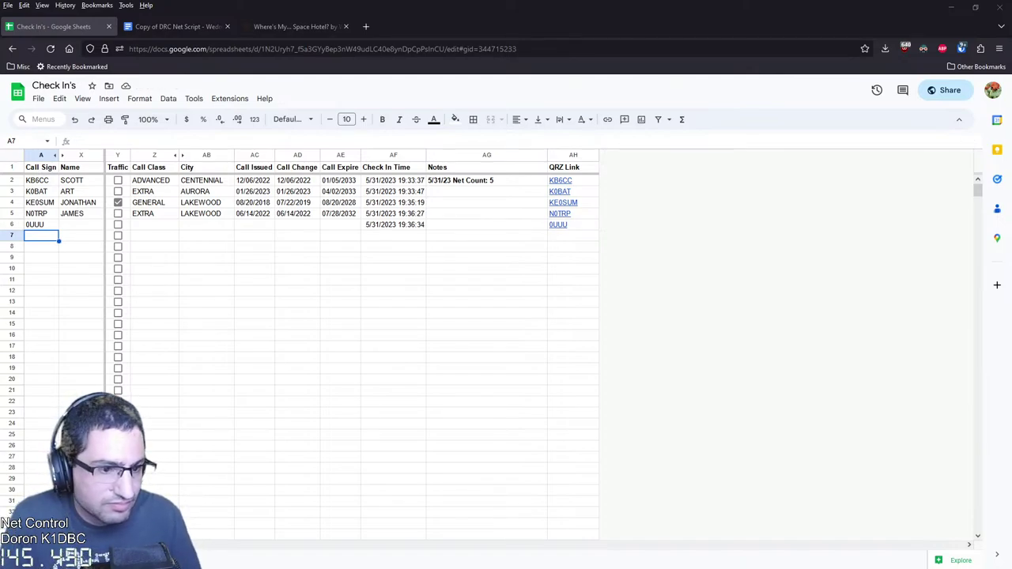
key(Down)
key(Up)
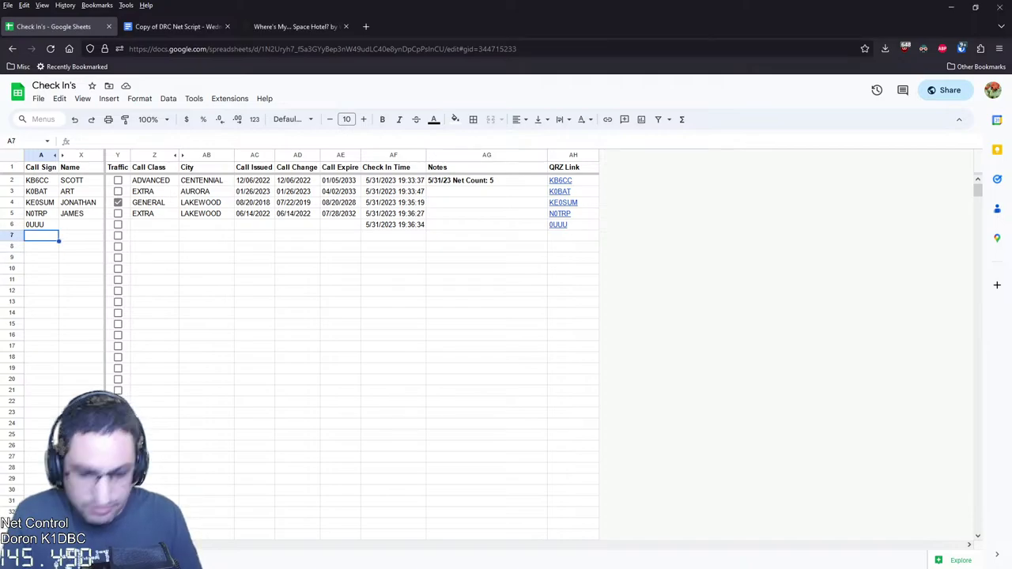
text(AE0SF)
key(Return)
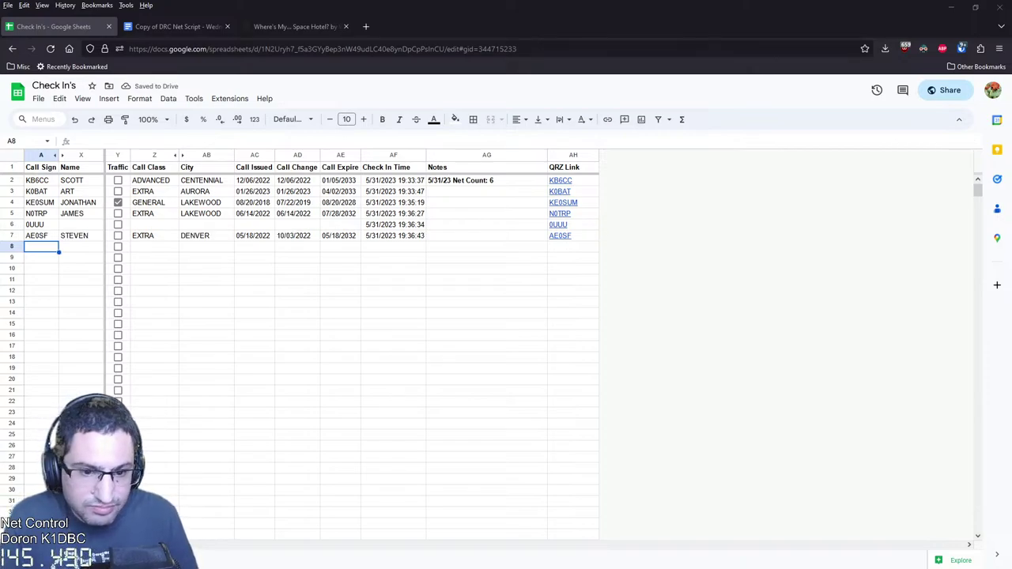
Fix row 6's incomplete call sign by adding a leading W
click(41, 225)
key(F2)
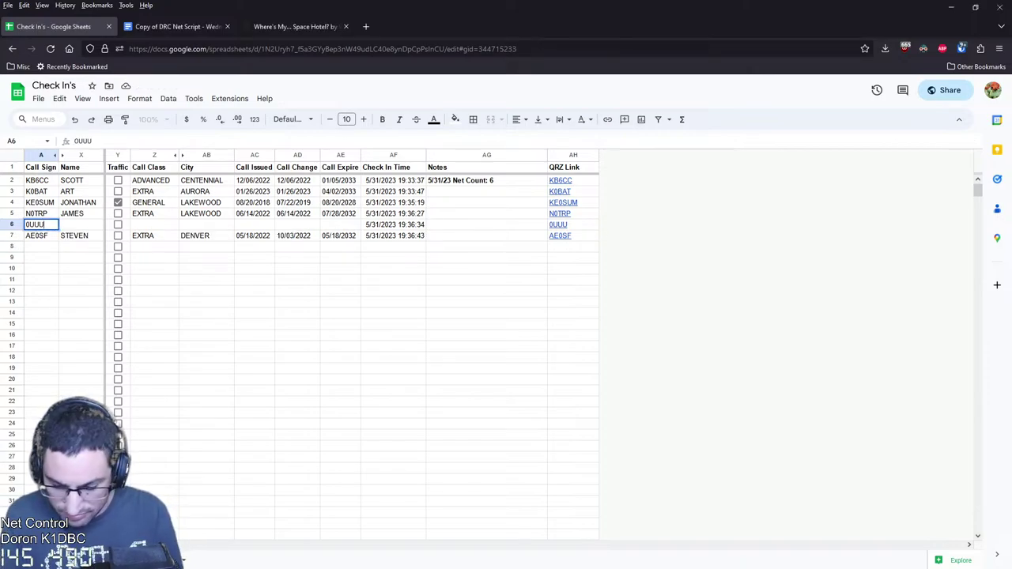
key(Home)
text(W)
key(Return)
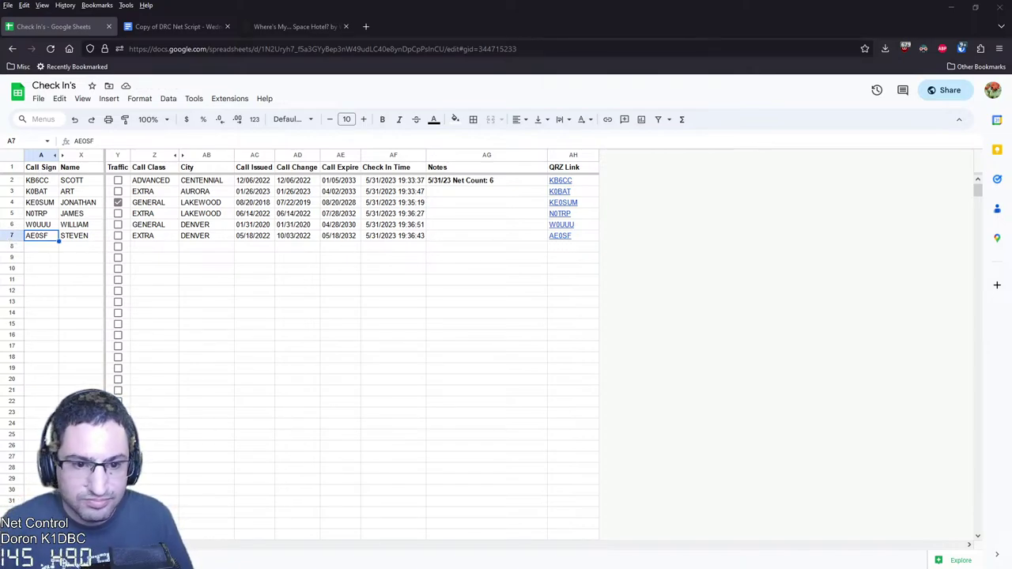
key(Up)
key(Right)
Shorten row 6's operator name to a nickname and open that station's QRZ lookup page
text(BILL)
key(Return)
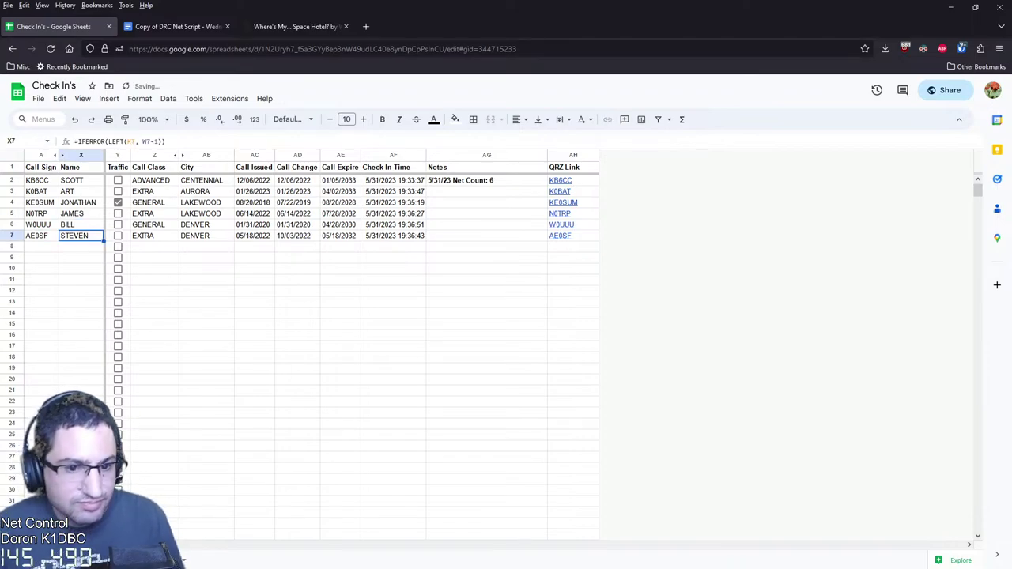
click(487, 257)
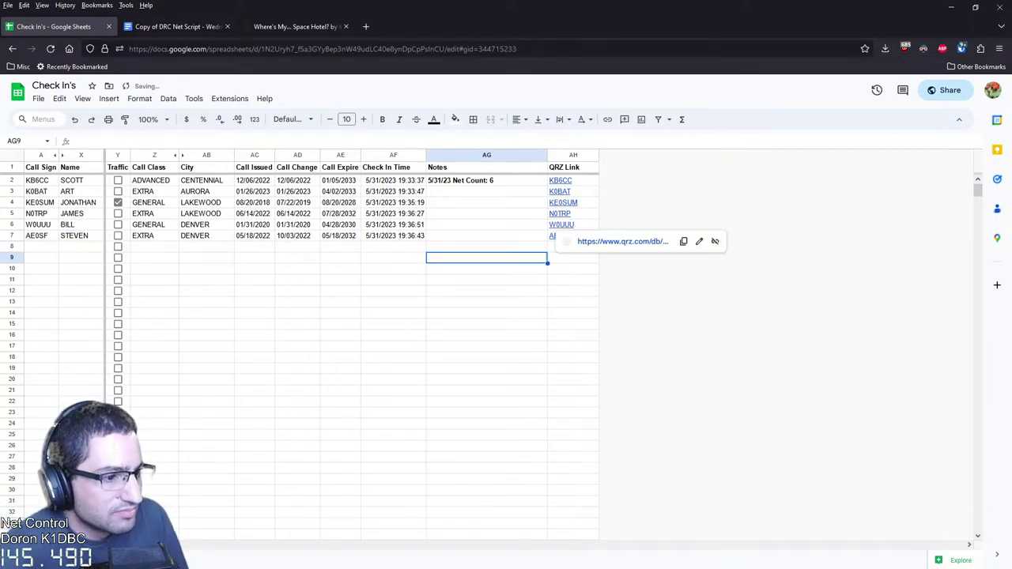
click(622, 241)
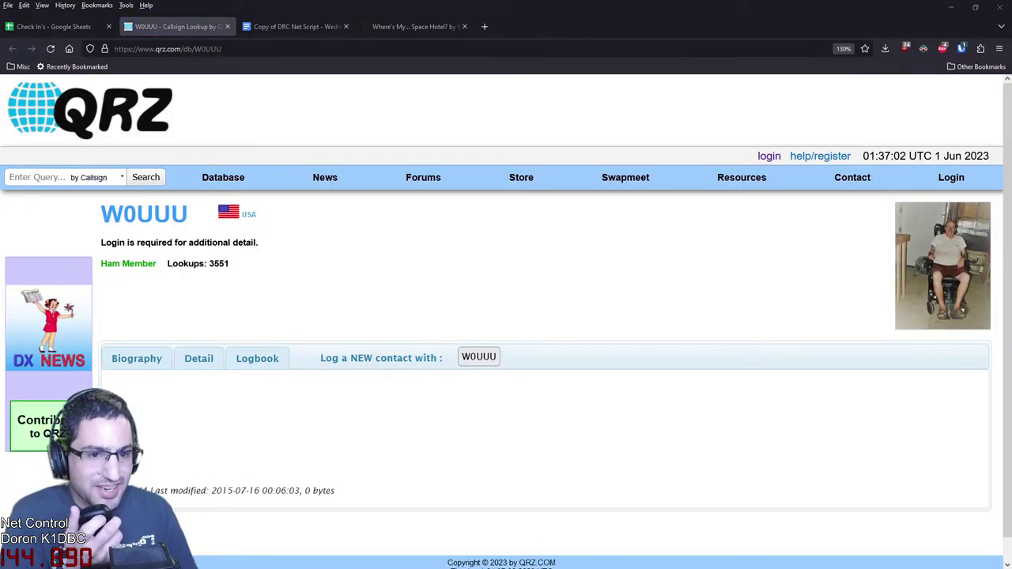
Check the QRZ links for rows 6 and 3, then close the Callsign Lookup tab
key(ctrl+shift+Tab)
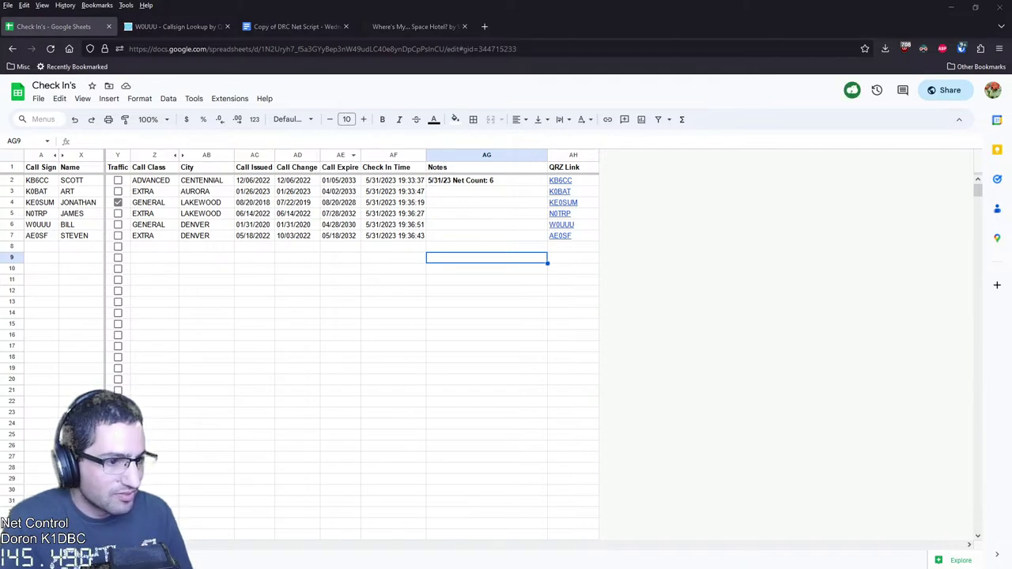
click(573, 224)
click(573, 192)
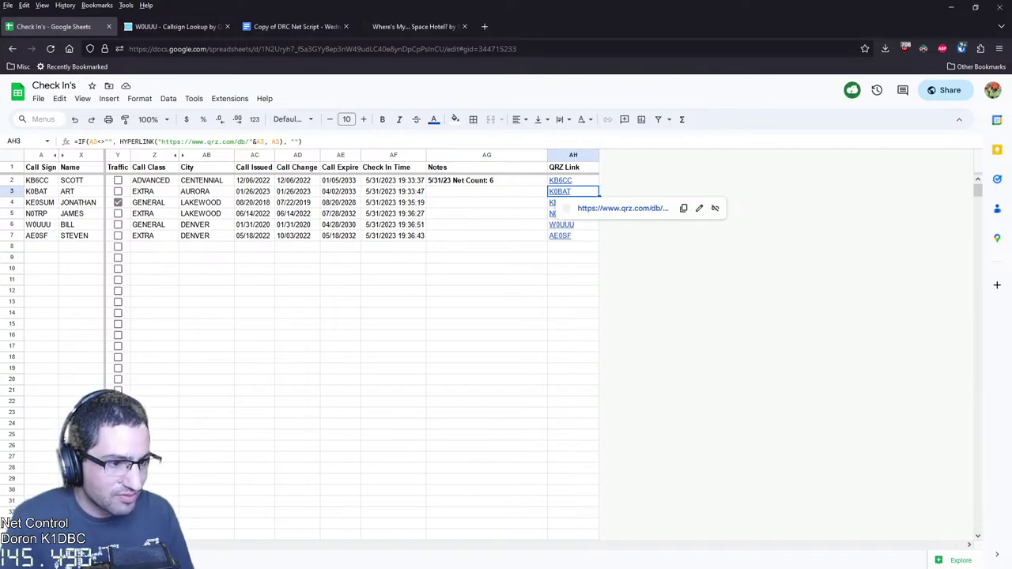
click(227, 26)
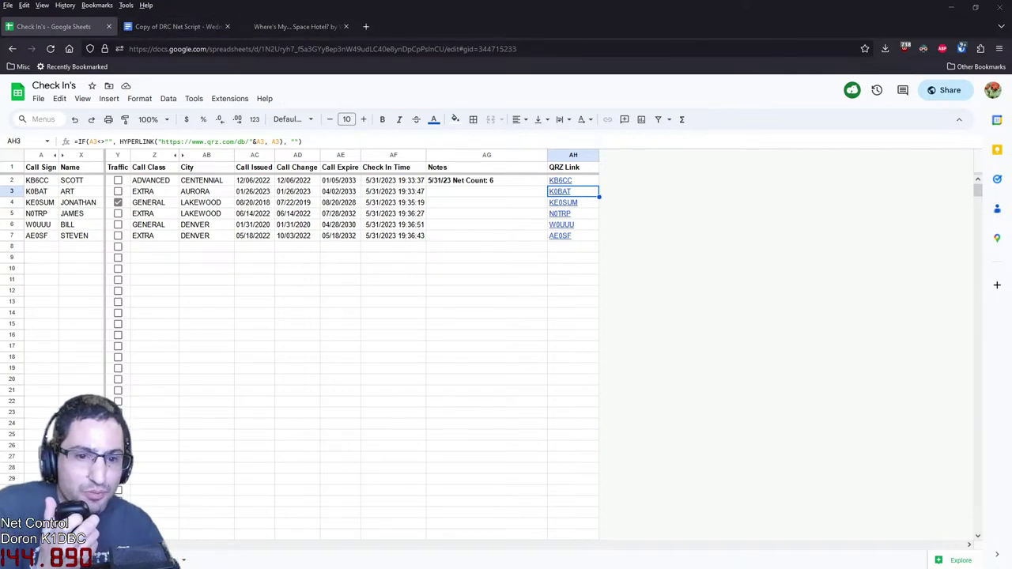
Replace the operator names in X5 and X7 with short nicknames
click(81, 213)
text(JIM)
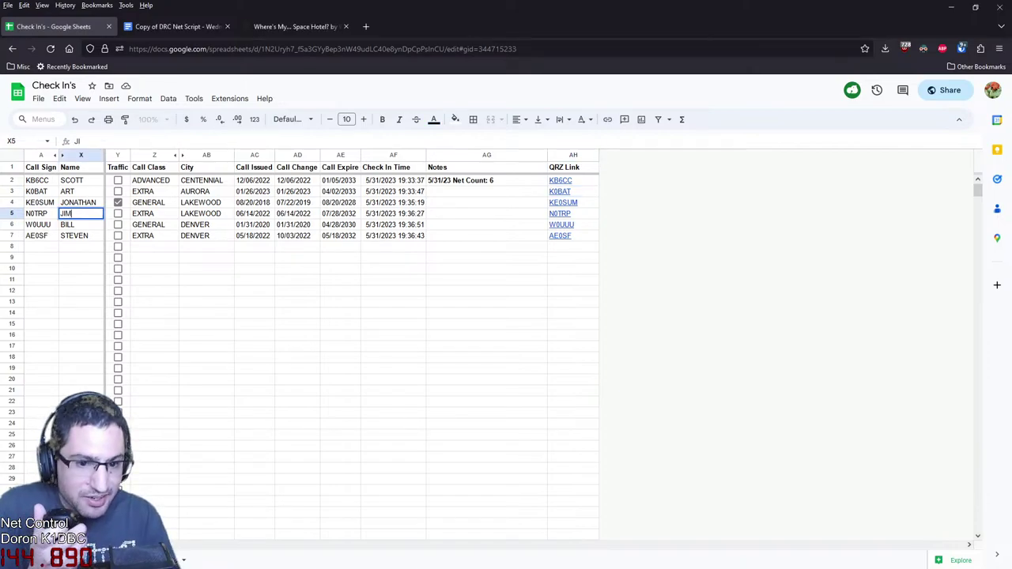
key(Return)
click(38, 225)
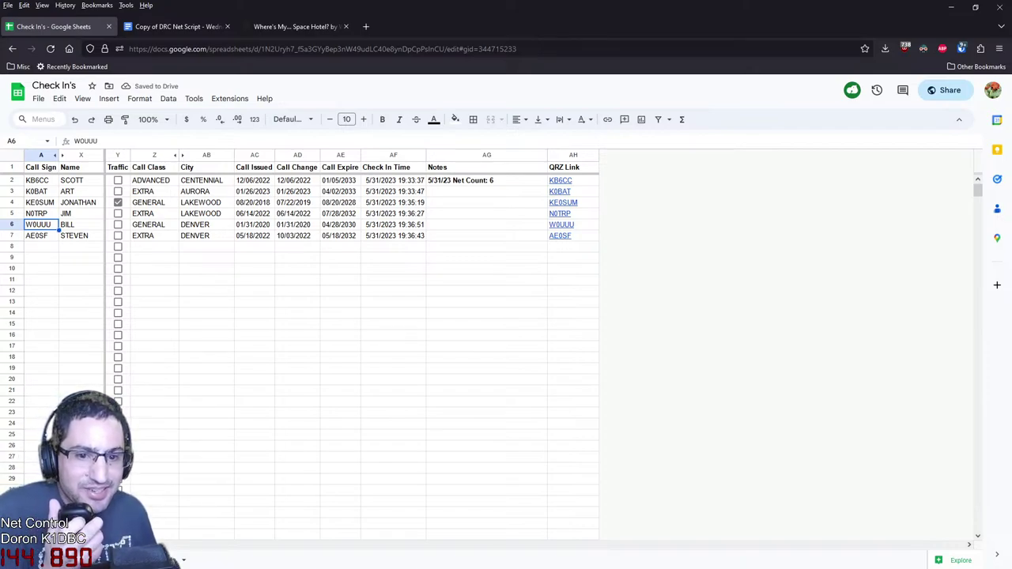
click(81, 235)
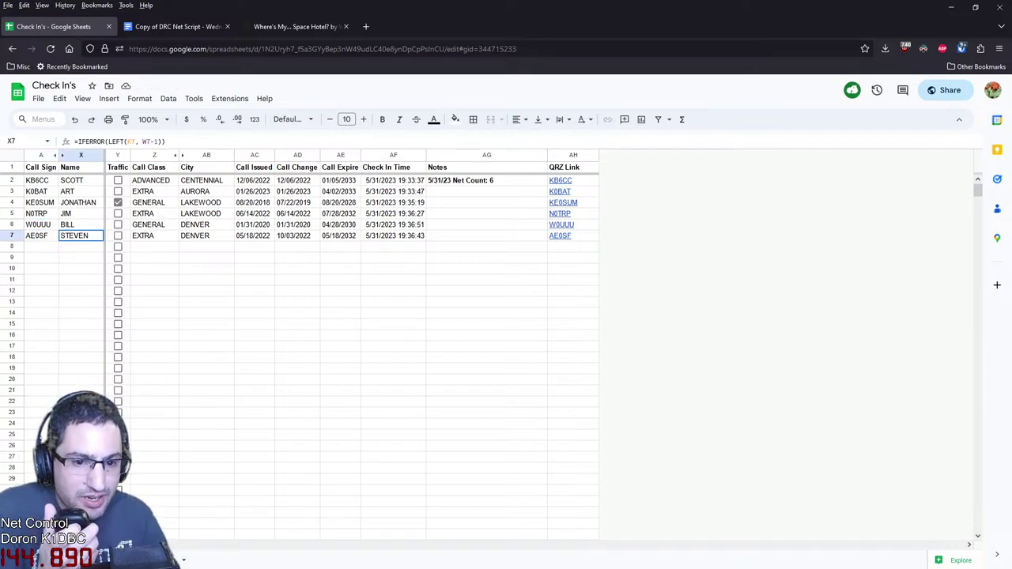
key(F2)
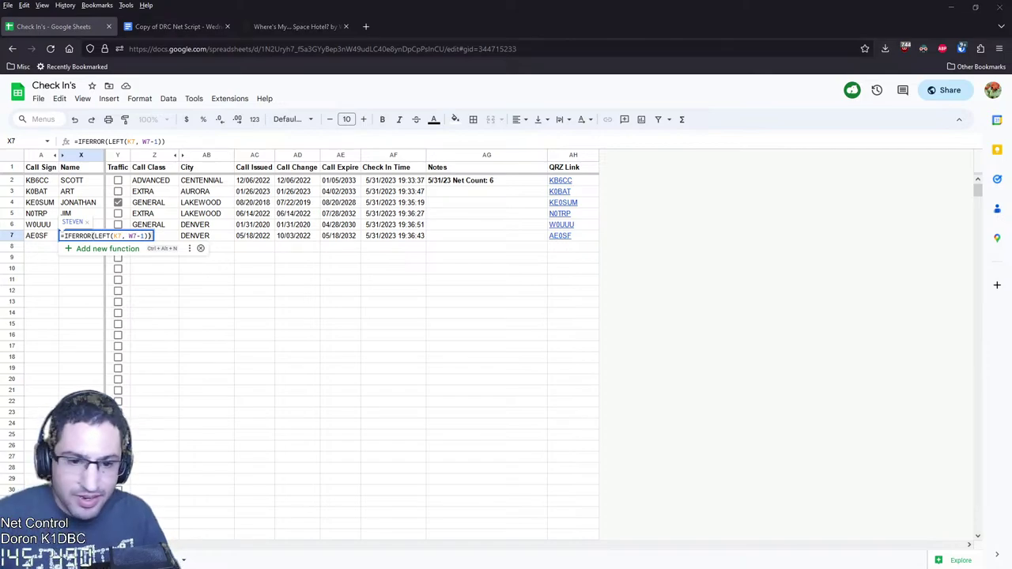
key(Escape)
text(STEVE)
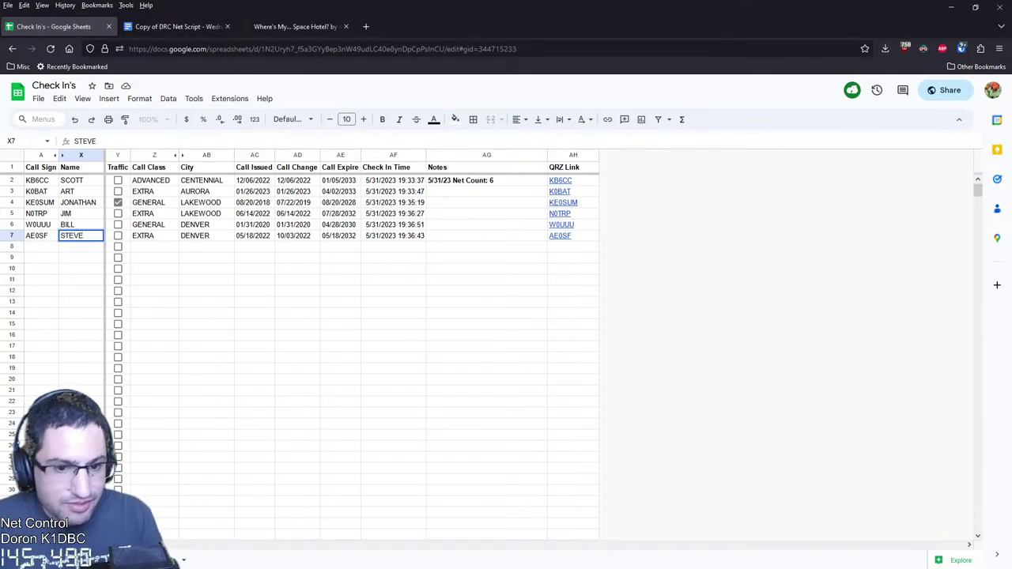
key(Return)
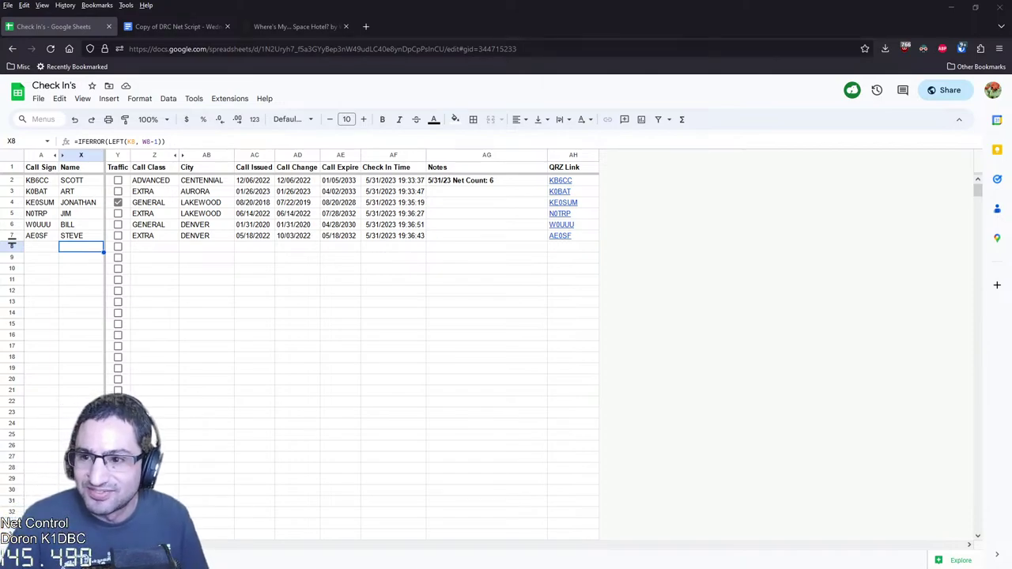
Run a web search in a new tab for row 7 operator's full name
key(ctrl+l)
key(alt+Return)
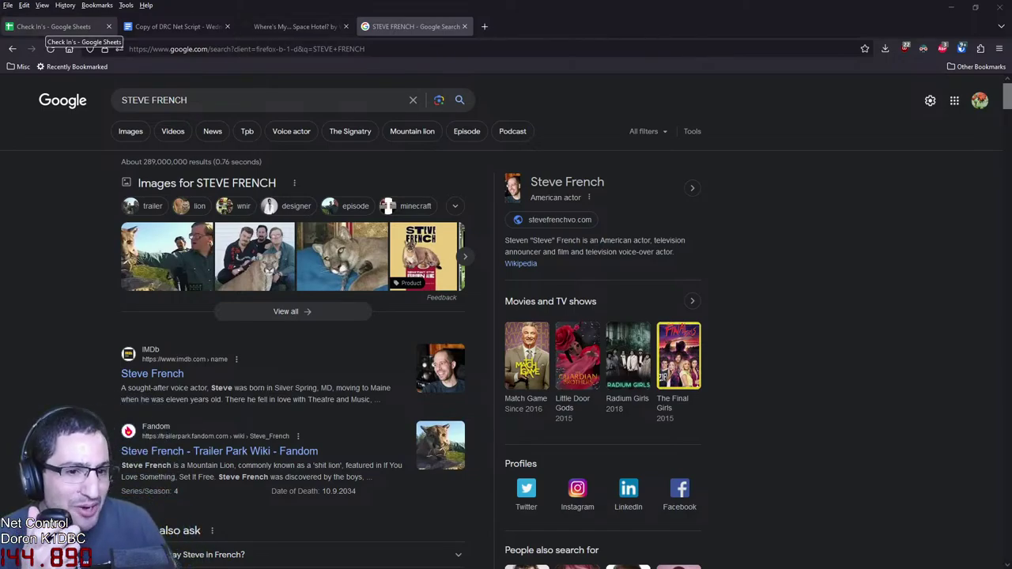
Leave the name search results and bring the Check In's spreadsheet back on screen
click(52, 26)
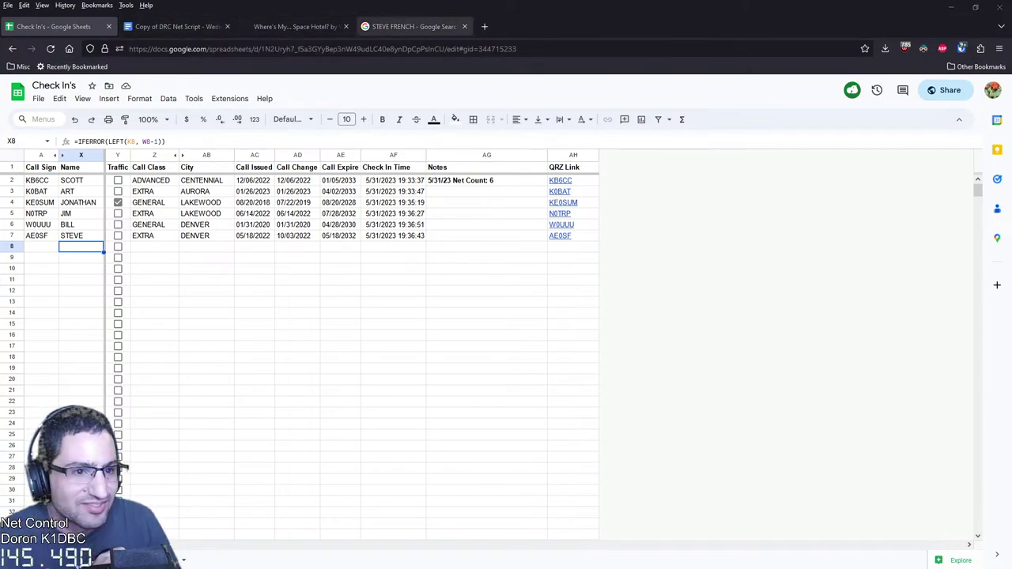
click(464, 26)
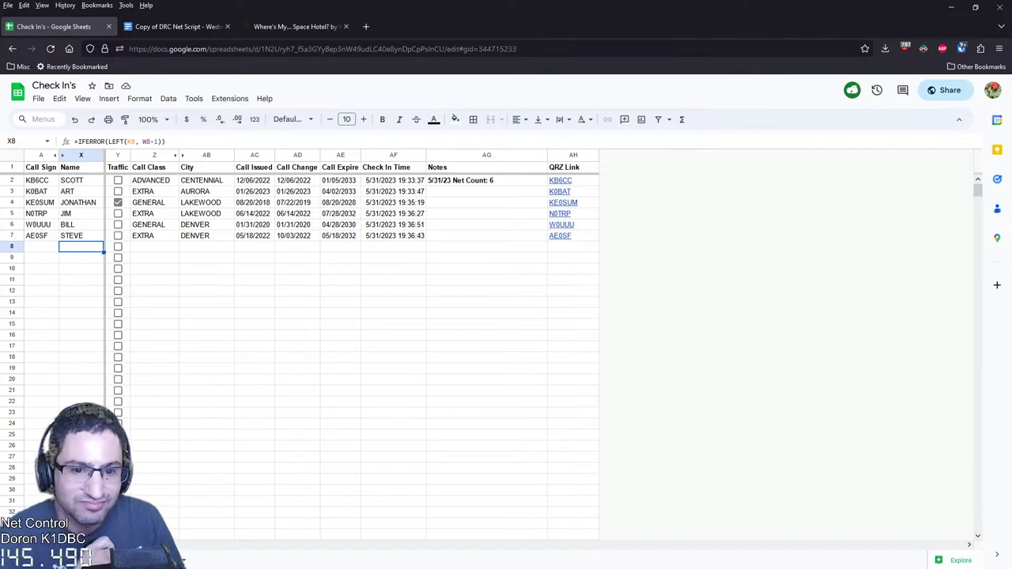
click(41, 246)
text(K)
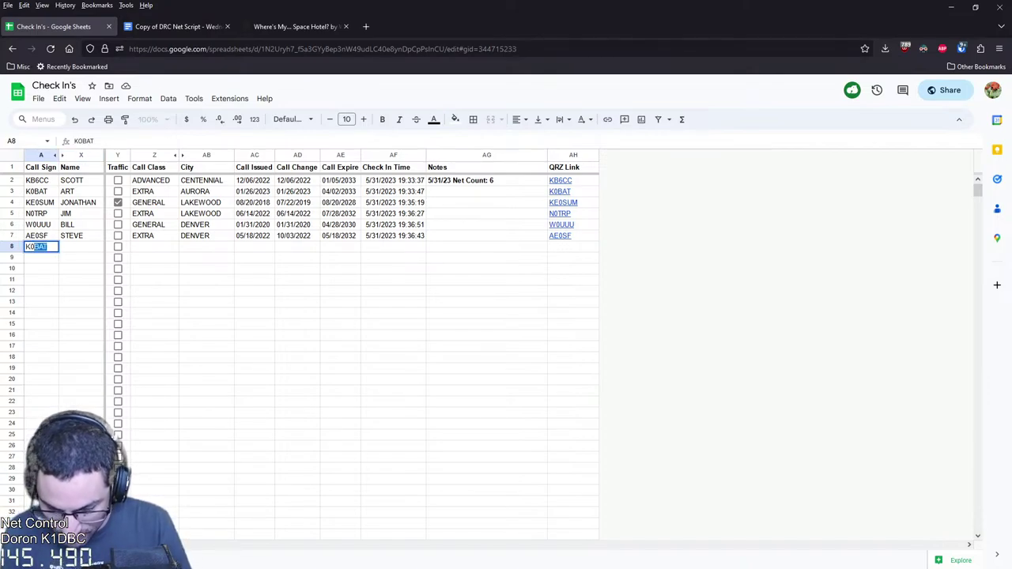
text(0RAP)
key(Return)
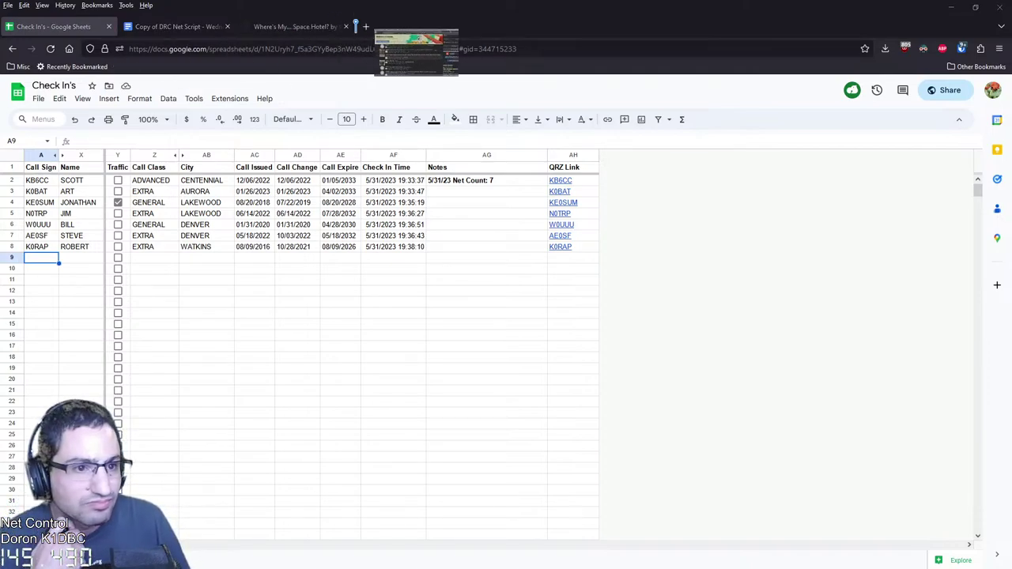
key(ctrl+shift+t)
key(ctrl+1)
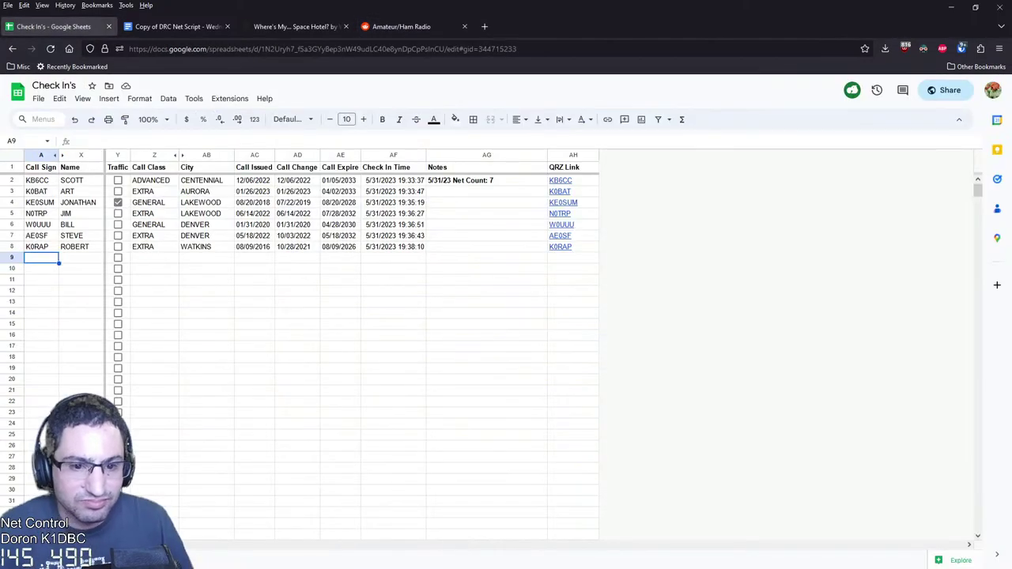
text(AF0E)
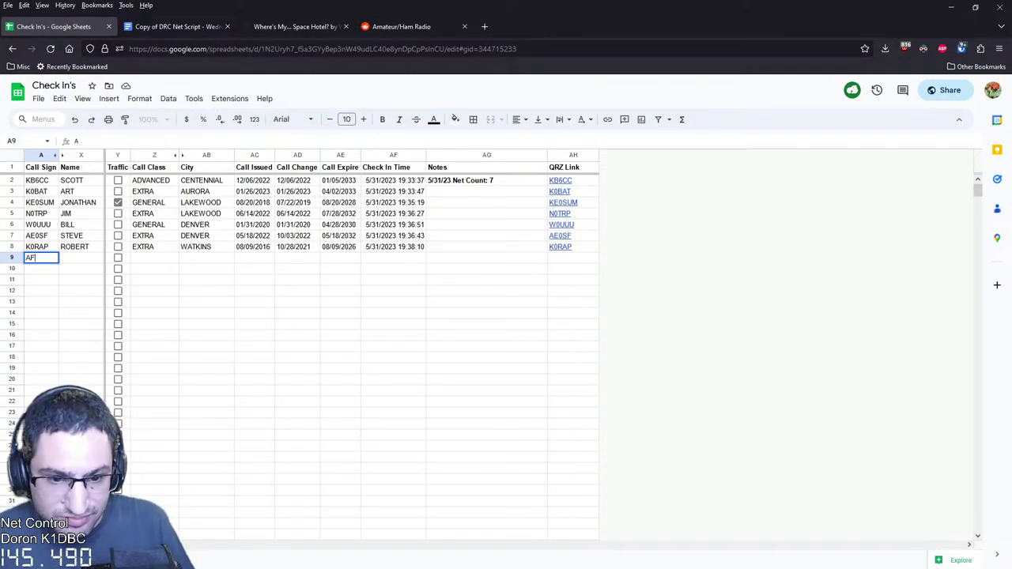
key(Return)
click(81, 268)
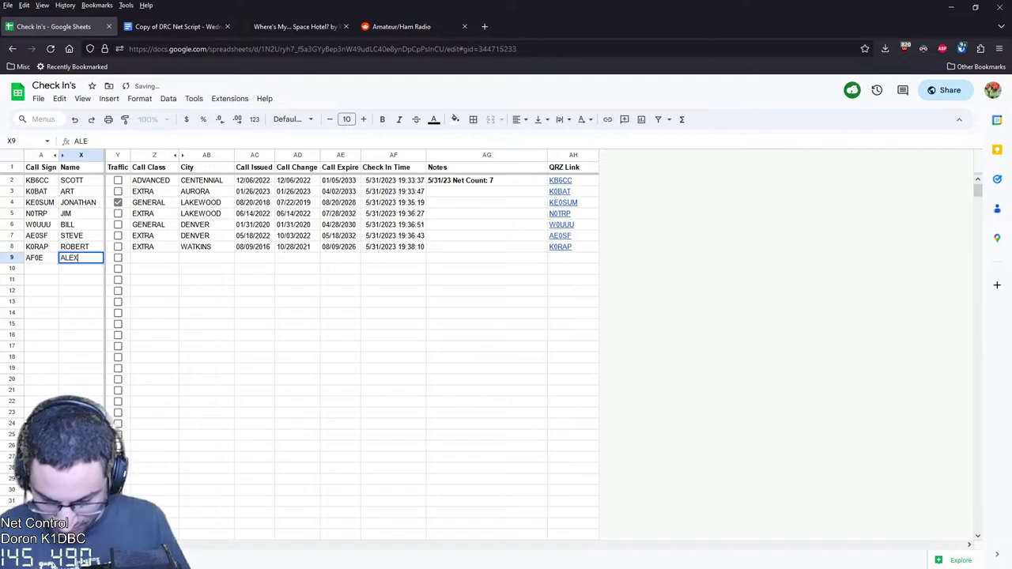
click(41, 269)
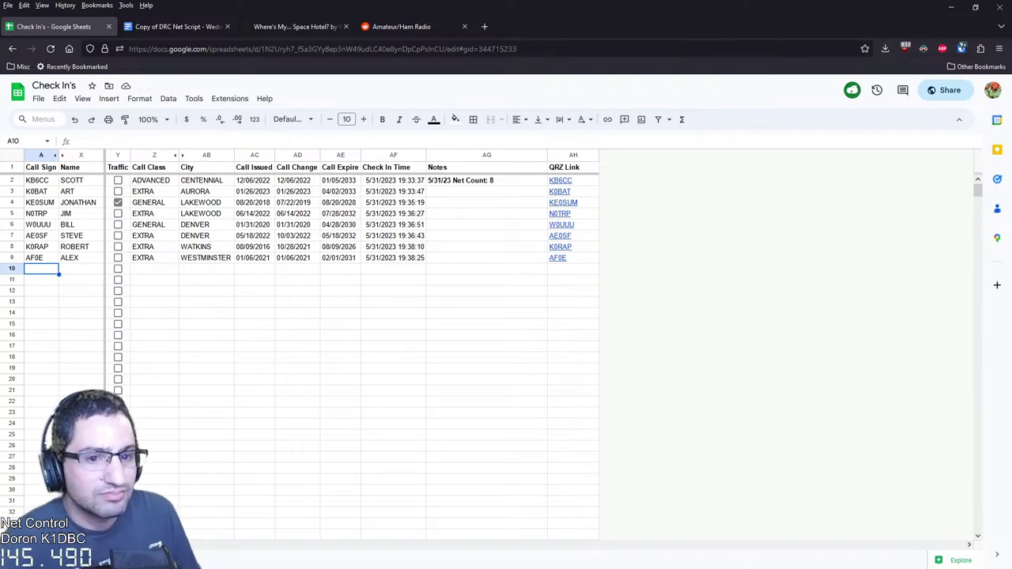
click(401, 26)
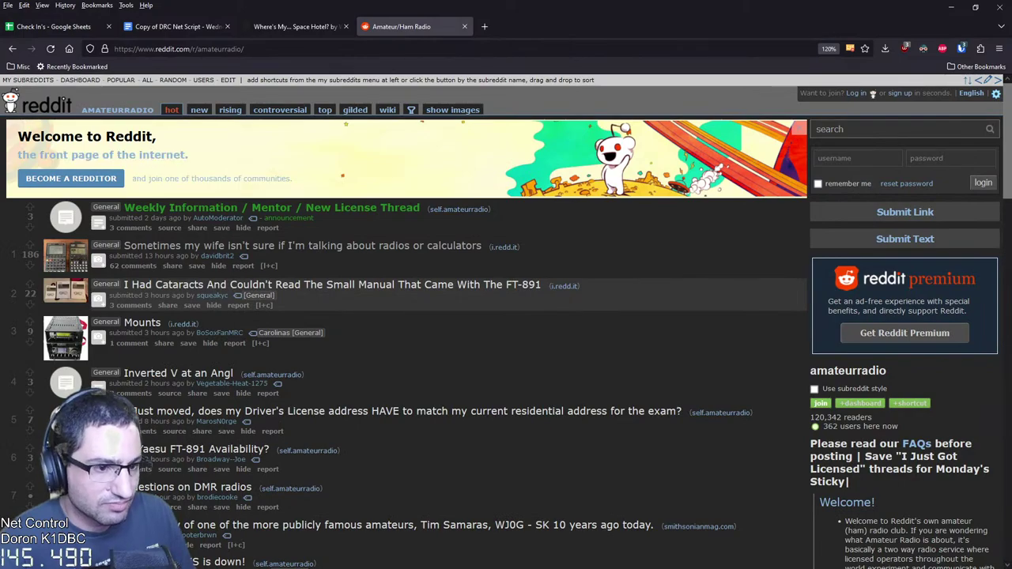
Show post images inline on the amateur radio subreddit, scroll the feed, then return to Check In's
click(453, 110)
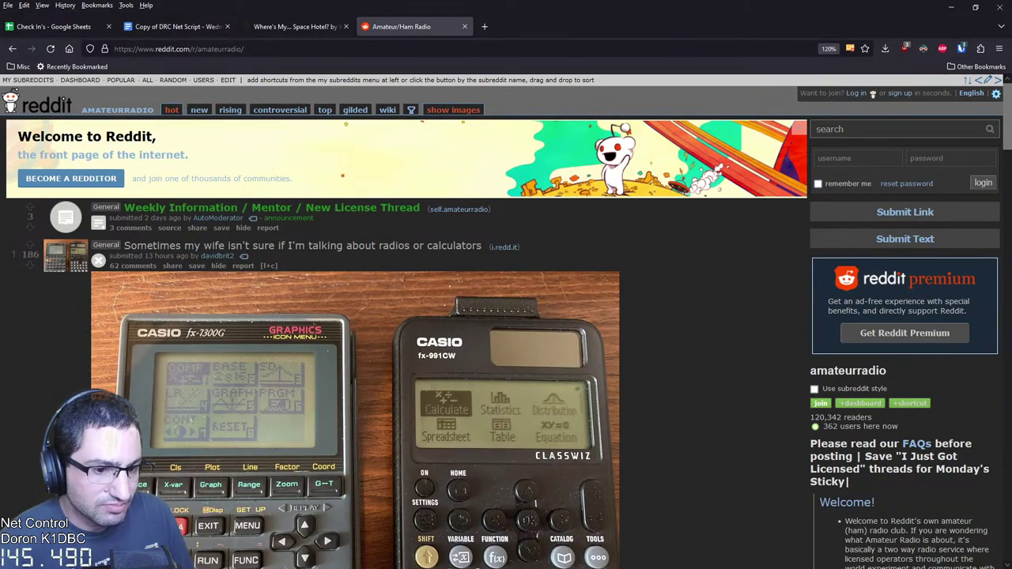
scroll(506, 317, down, 2)
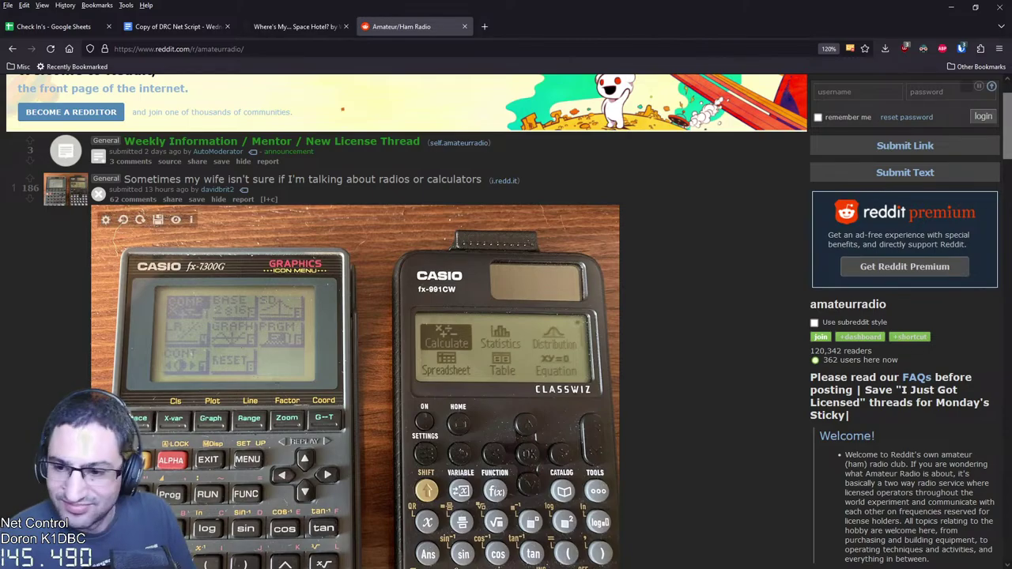
scroll(356, 356, down, 5)
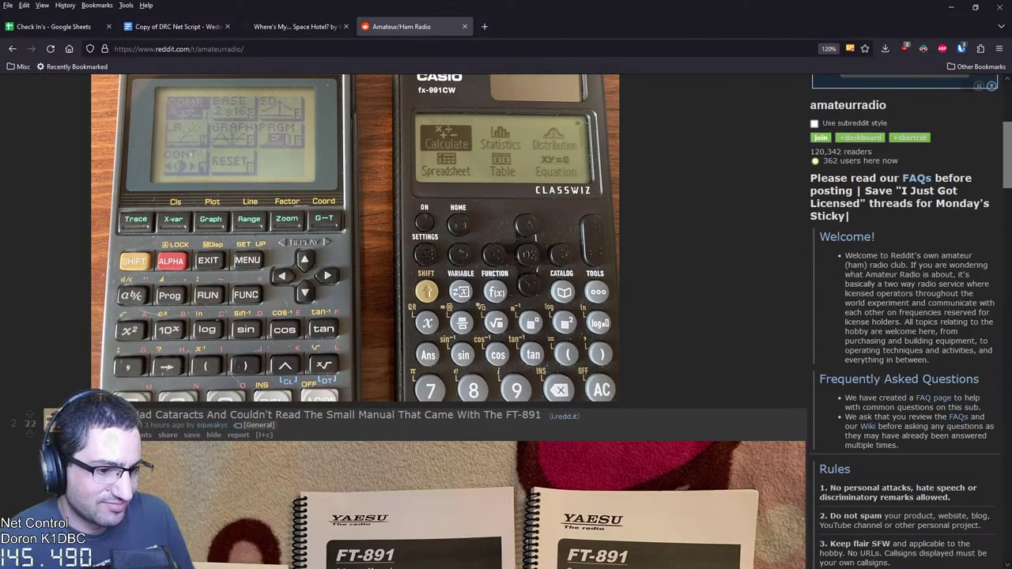
scroll(448, 316, down, 8)
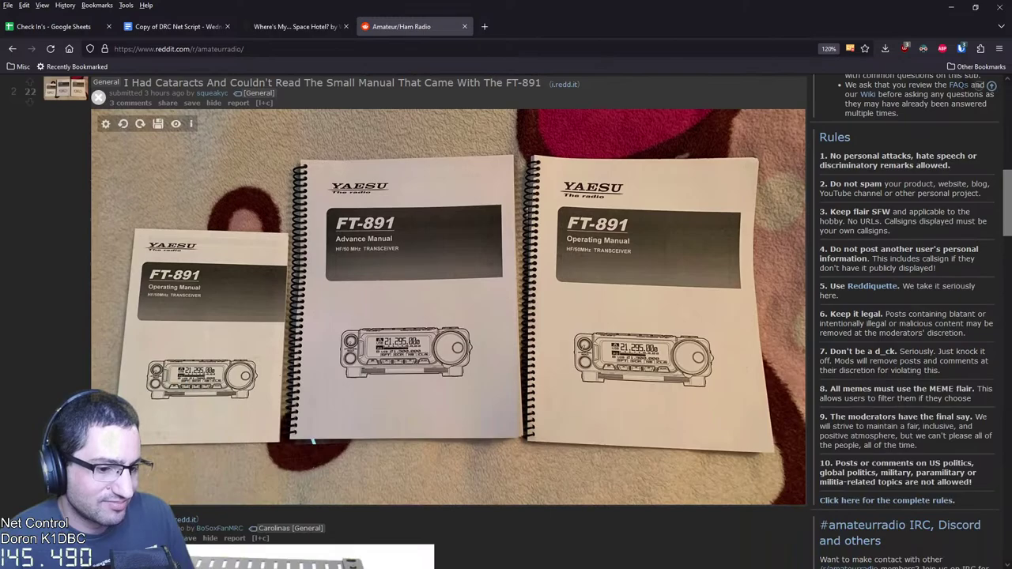
scroll(313, 440, down, 12)
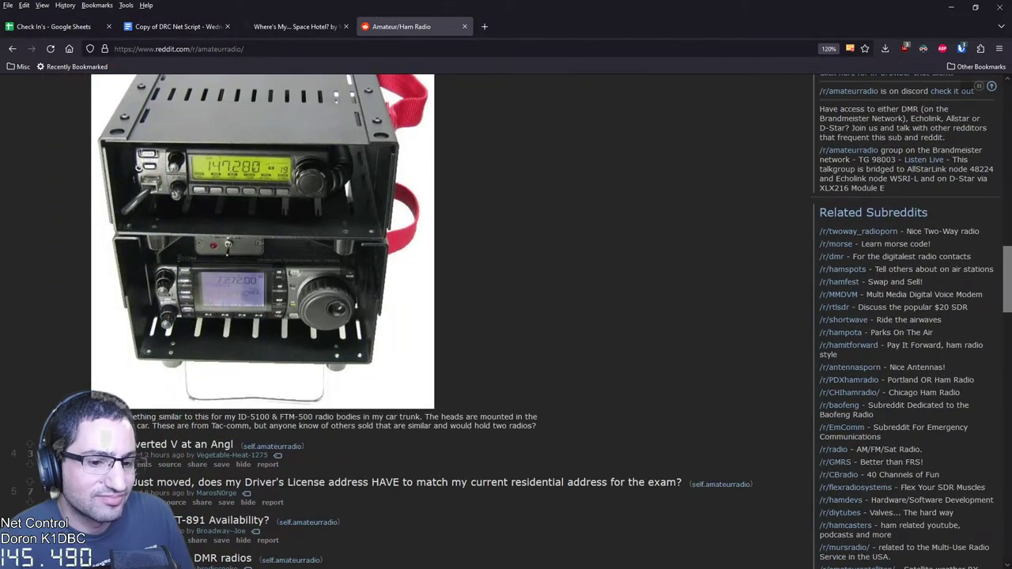
scroll(312, 440, down, 3)
scroll(355, 316, down, 13)
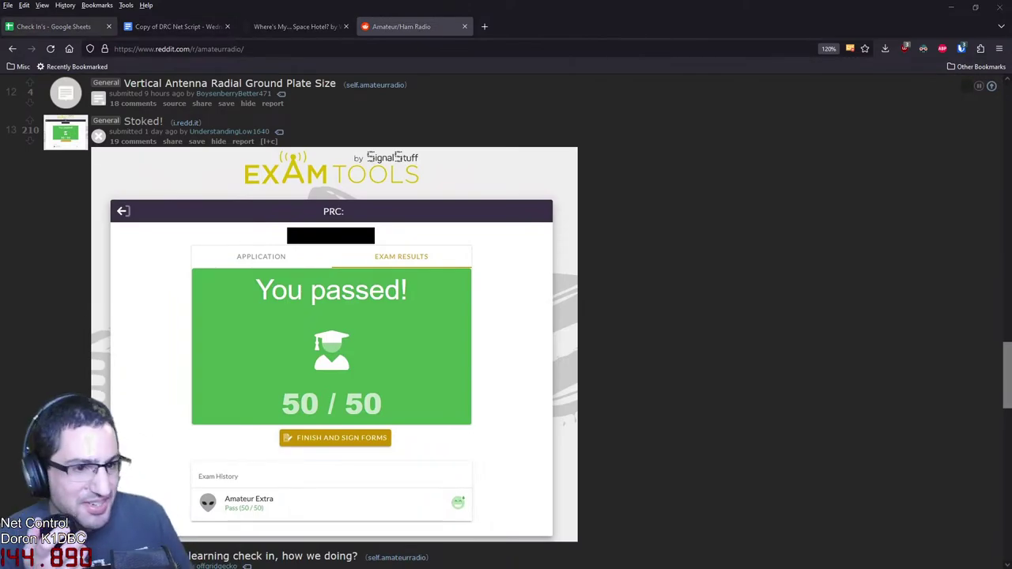
click(54, 26)
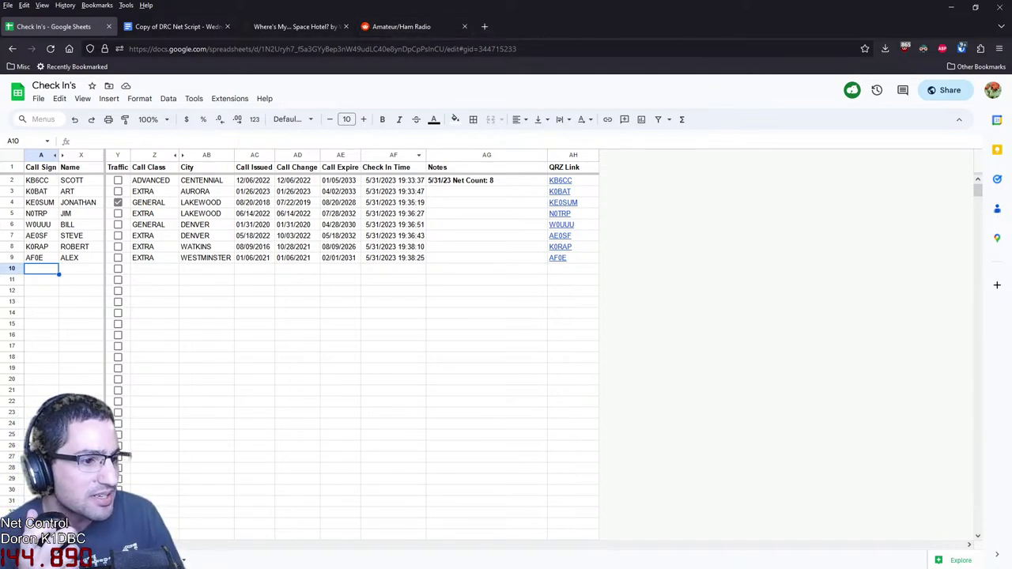
Check row 8's license expiry date and QRZ link, then switch to the DRC Net Script document
click(340, 247)
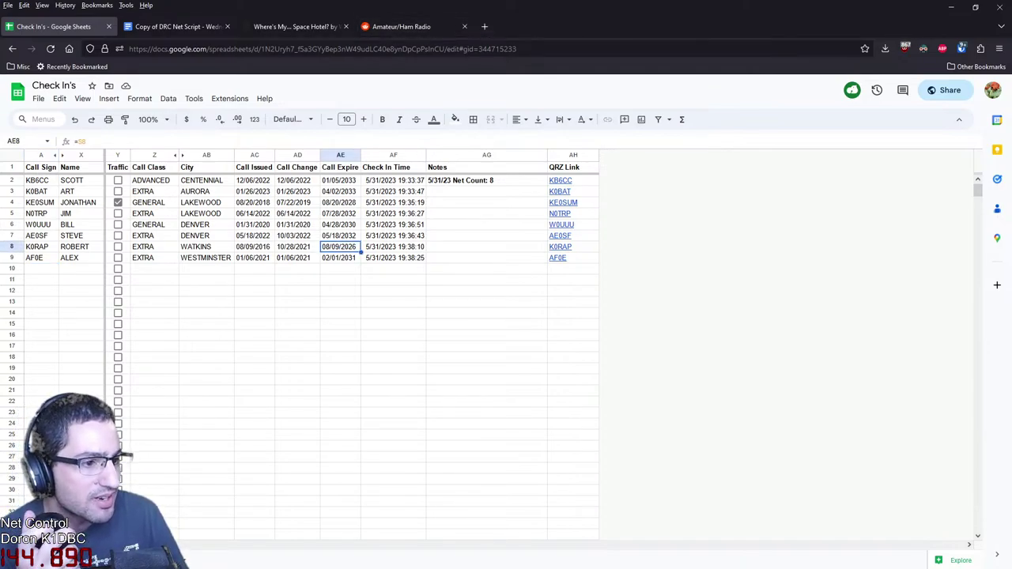
click(573, 247)
click(486, 269)
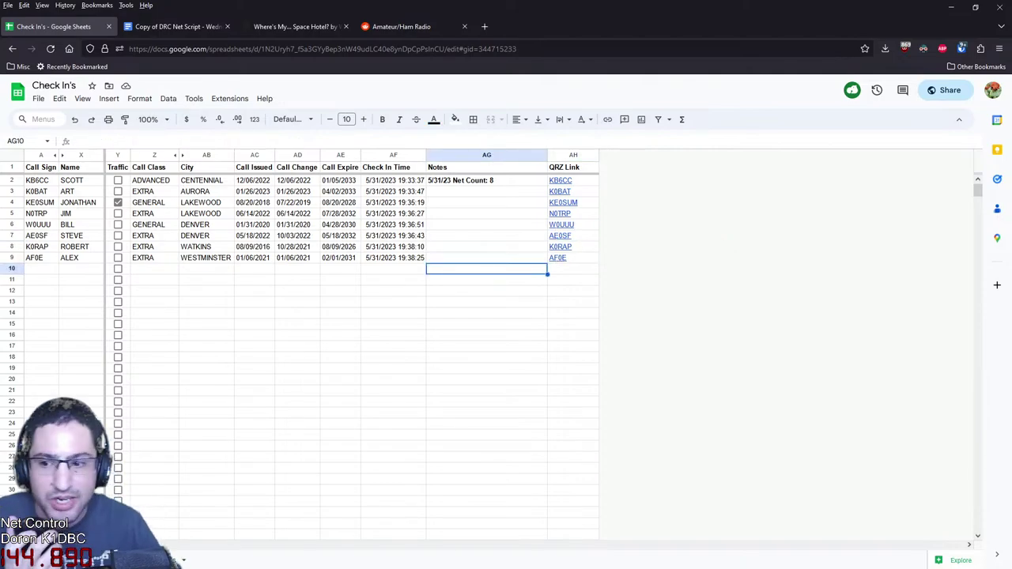
click(174, 26)
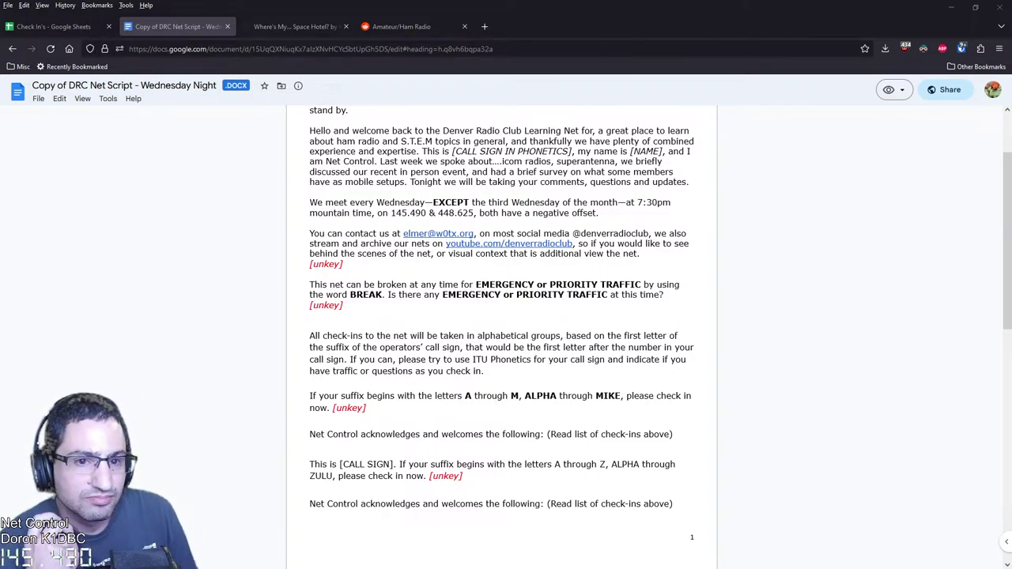
click(54, 26)
click(41, 269)
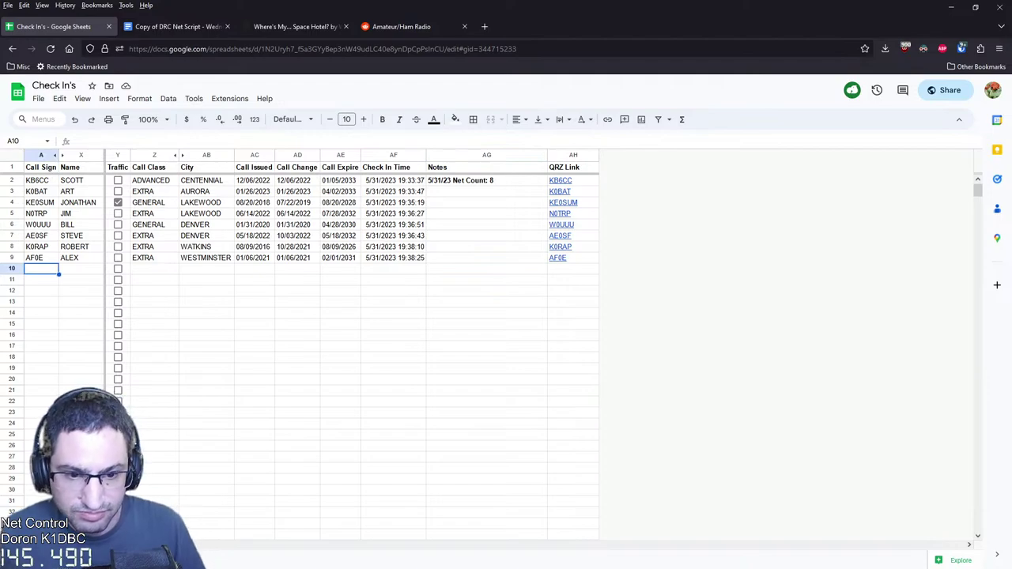
text(KF0AWC)
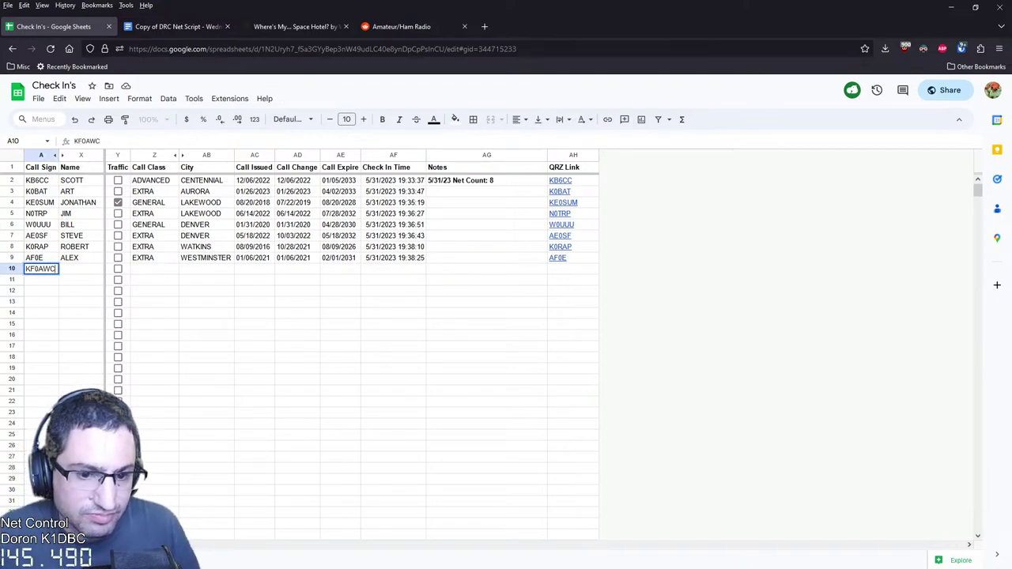
key(Return)
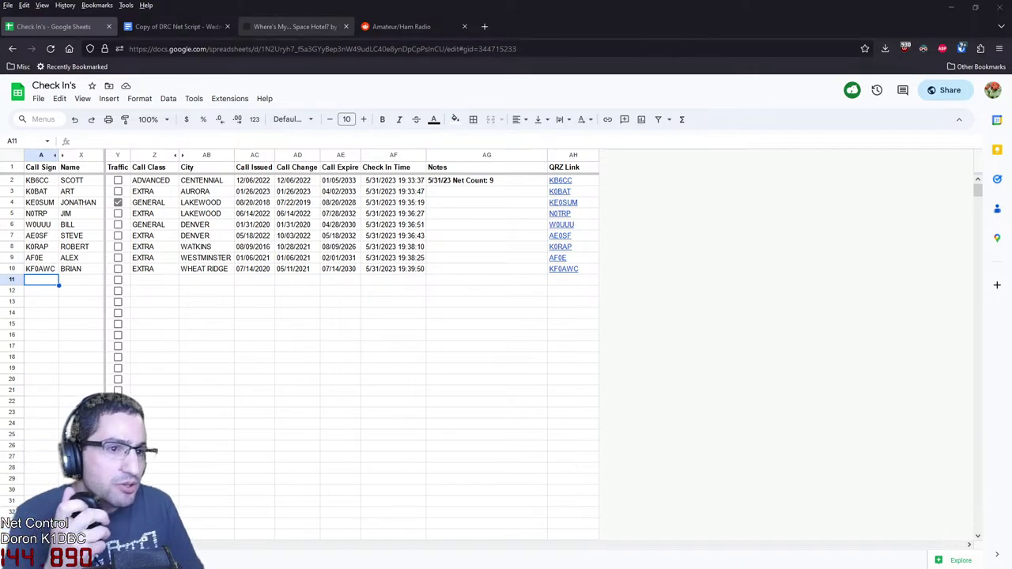
click(294, 26)
Scroll through the Where's My... Space Hotel? episode page, then return to the Check In's sheet
scroll(506, 317, up, 3)
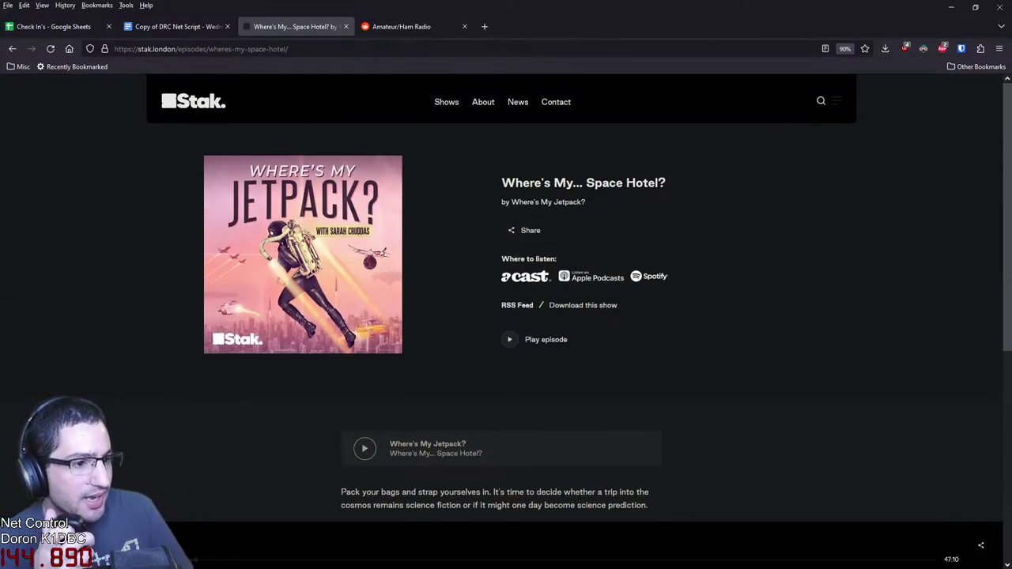
scroll(506, 316, down, 5)
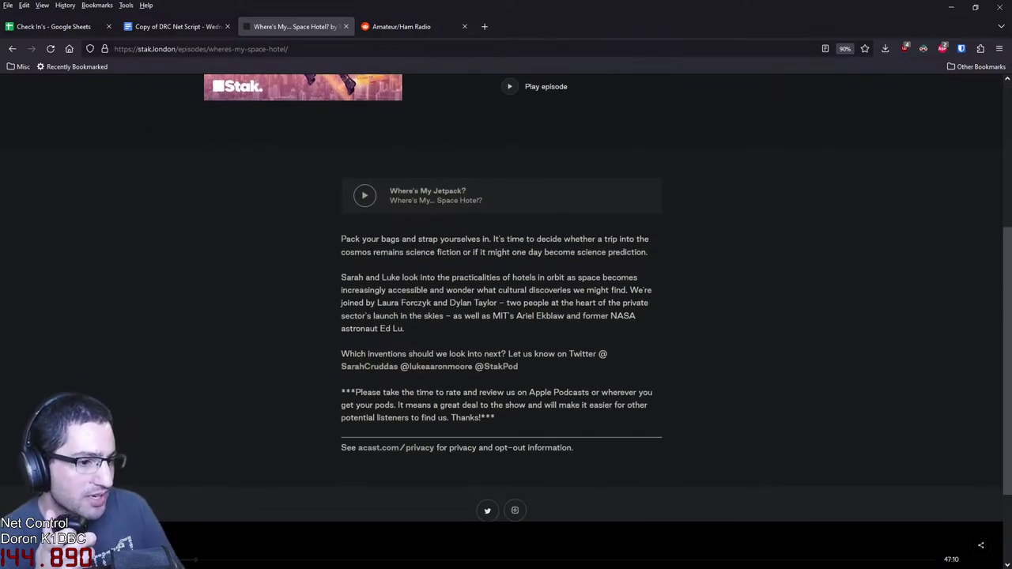
scroll(506, 316, up, 4)
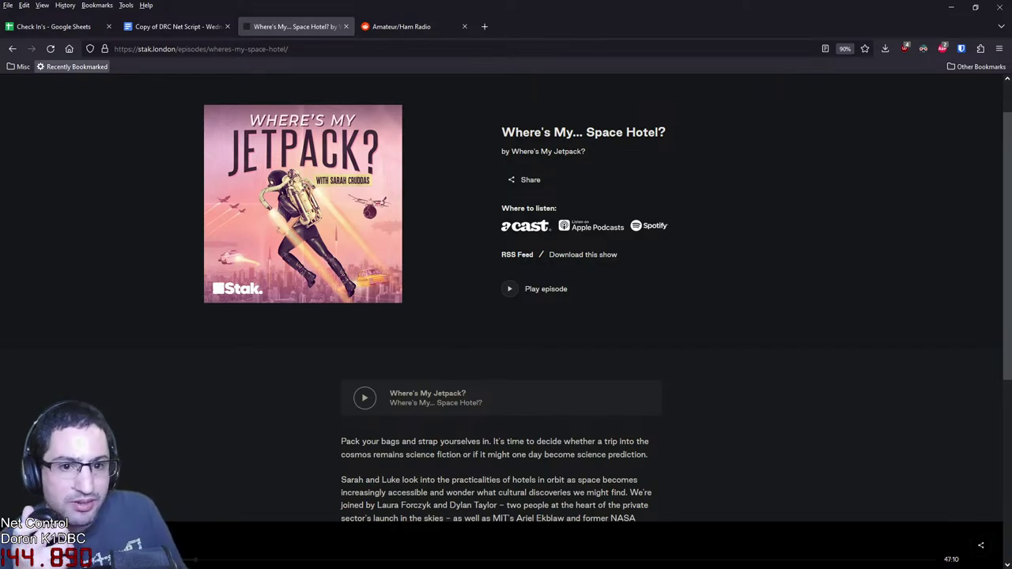
click(79, 26)
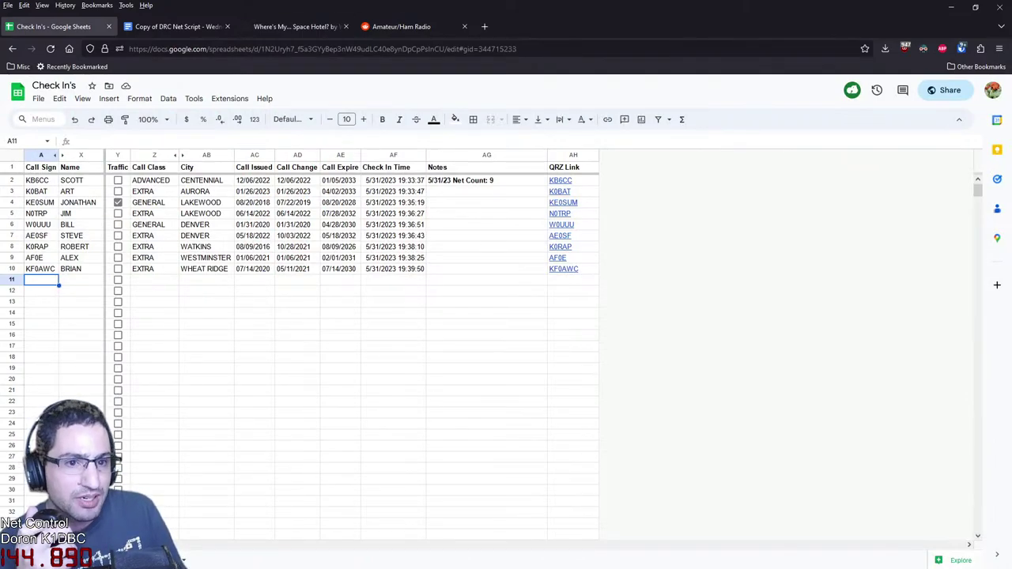
Switch to the sheet of earlier check-ins and scroll through its history
key(ctrl+Page_Up)
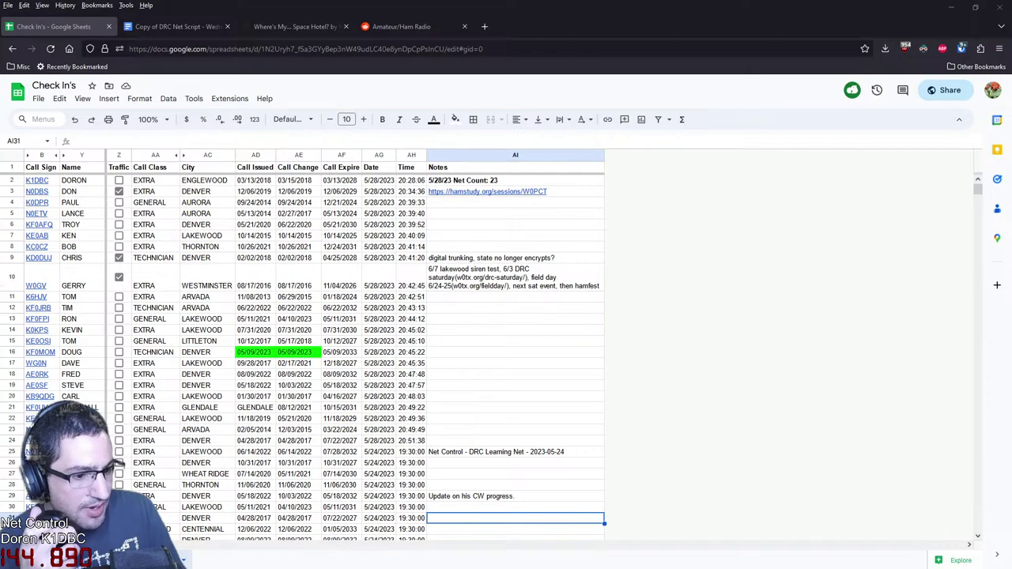
scroll(356, 355, down, 5)
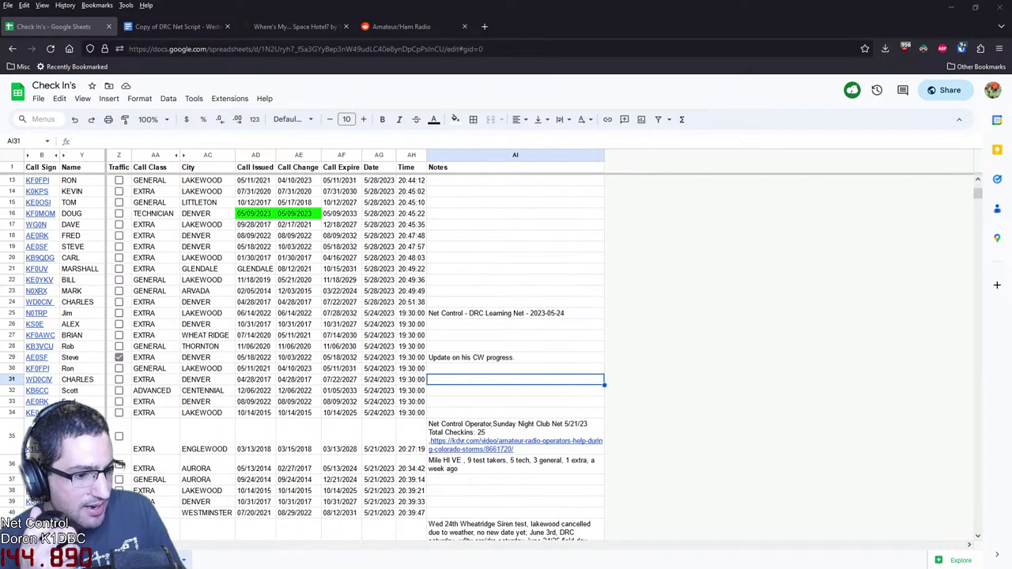
scroll(356, 356, up, 5)
scroll(356, 356, down, 3)
scroll(356, 356, down, 4)
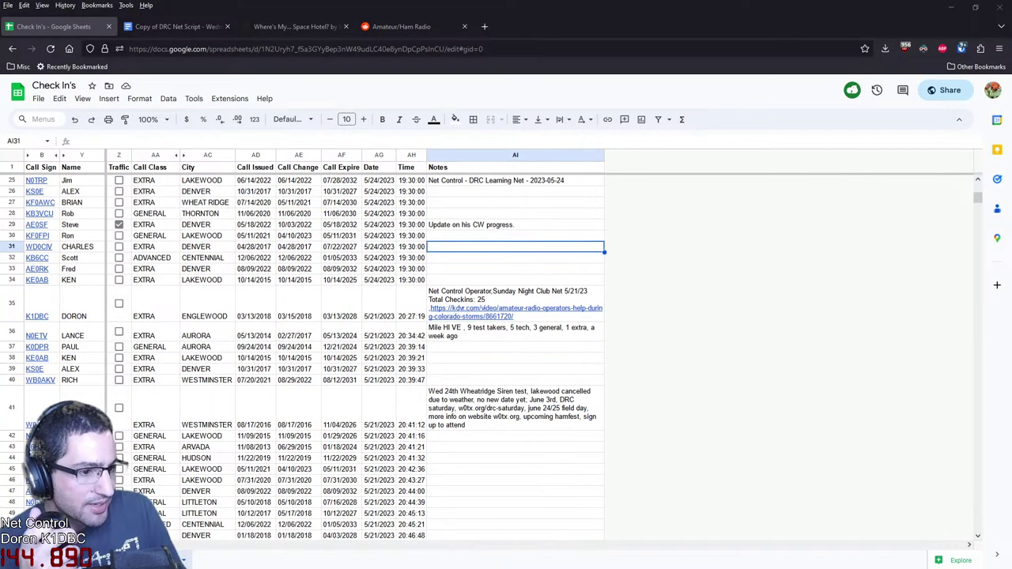
Read the CW progress note from a previous net, then bring up the Ham Learning Net group window
click(514, 236)
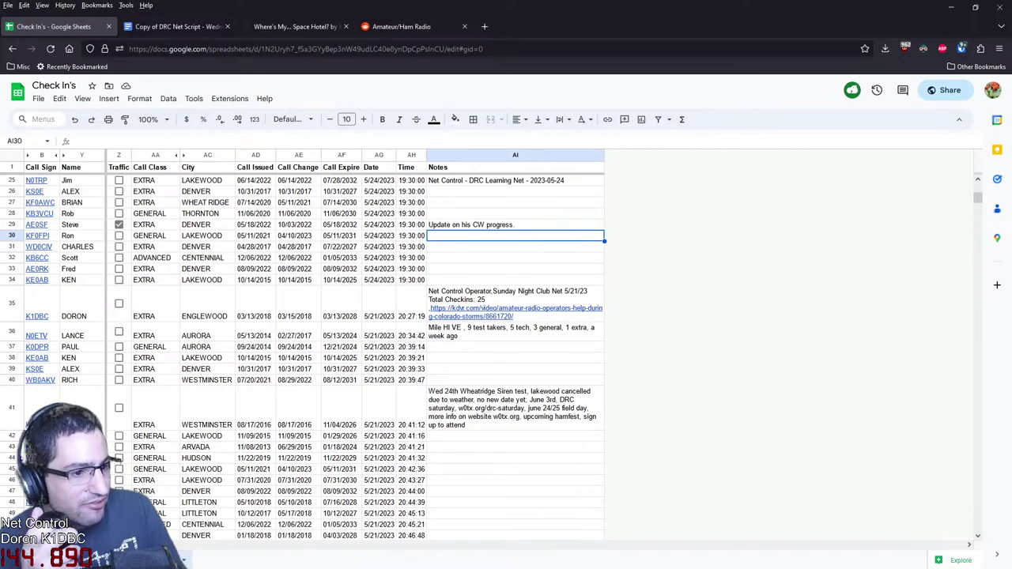
click(514, 225)
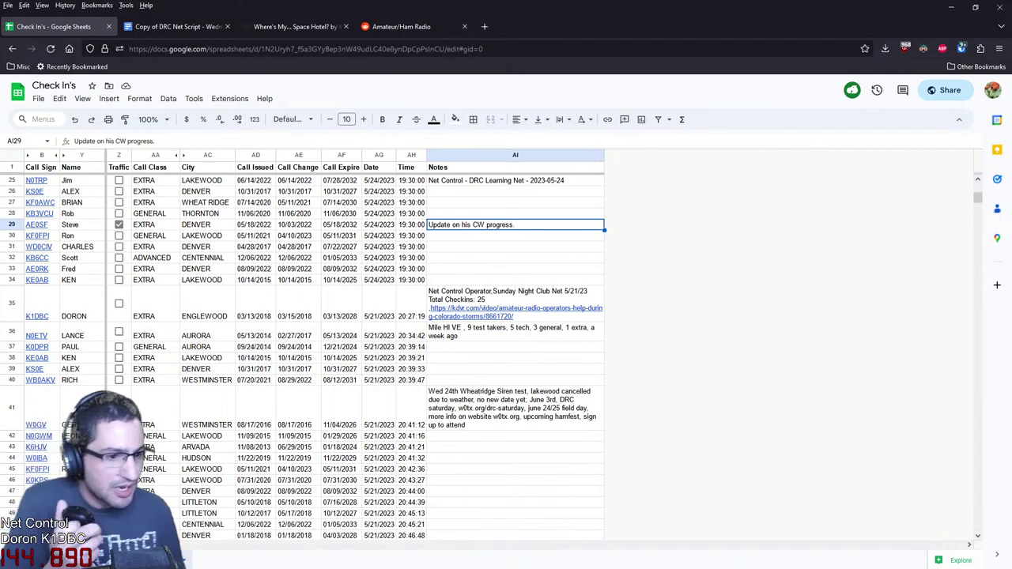
scroll(356, 356, down, 4)
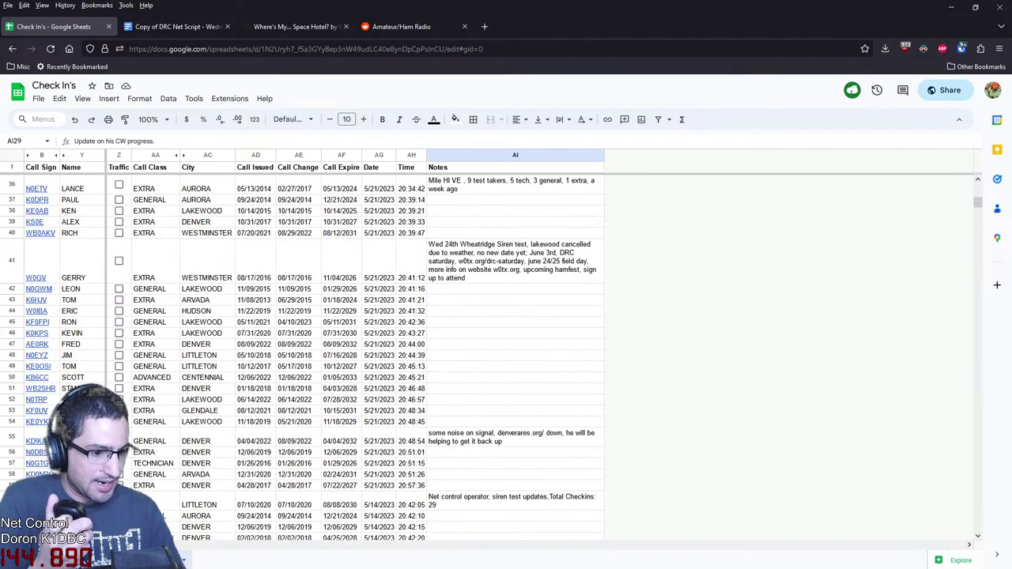
scroll(356, 356, up, 2)
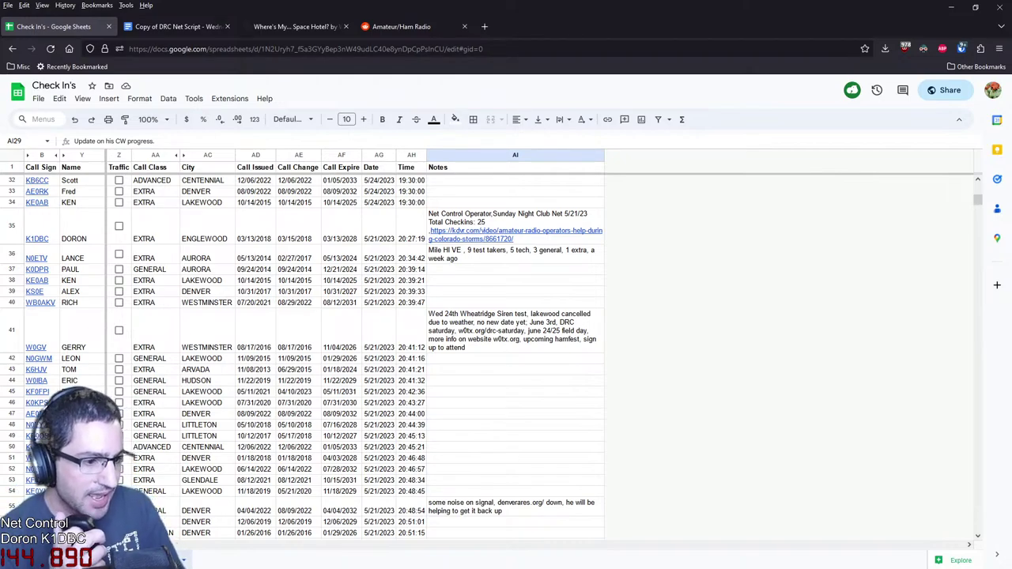
mouse_move(35, 347)
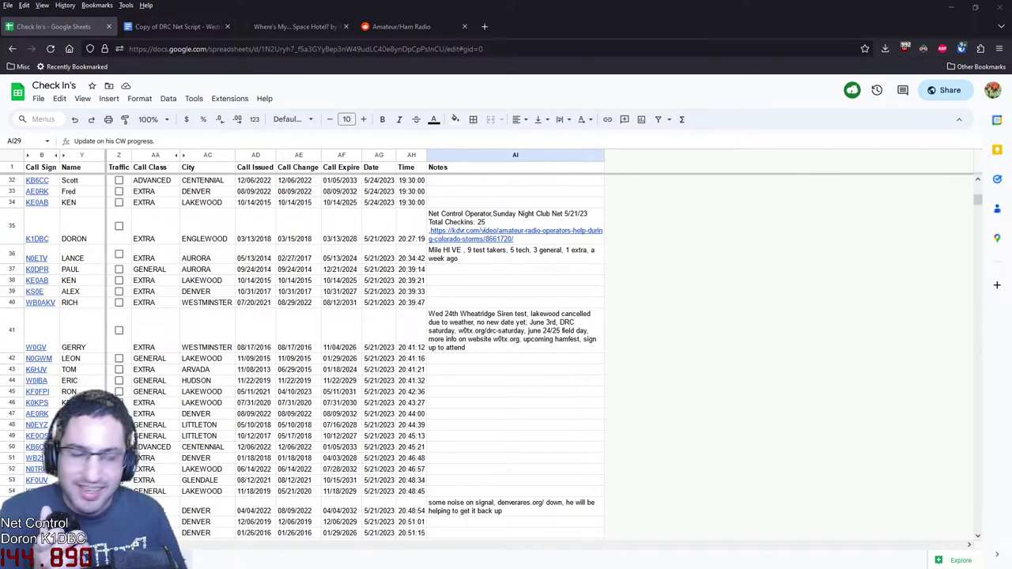
key(alt+Tab)
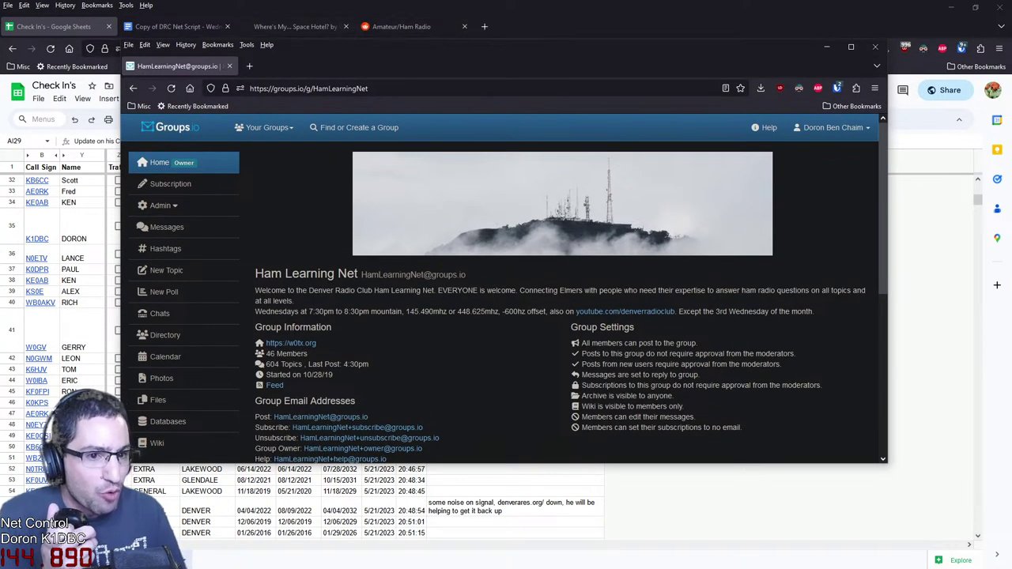
Move the groups.io tab into the main window and queue the KDVR Channel 31 topic in background
drag(178, 65, 529, 26)
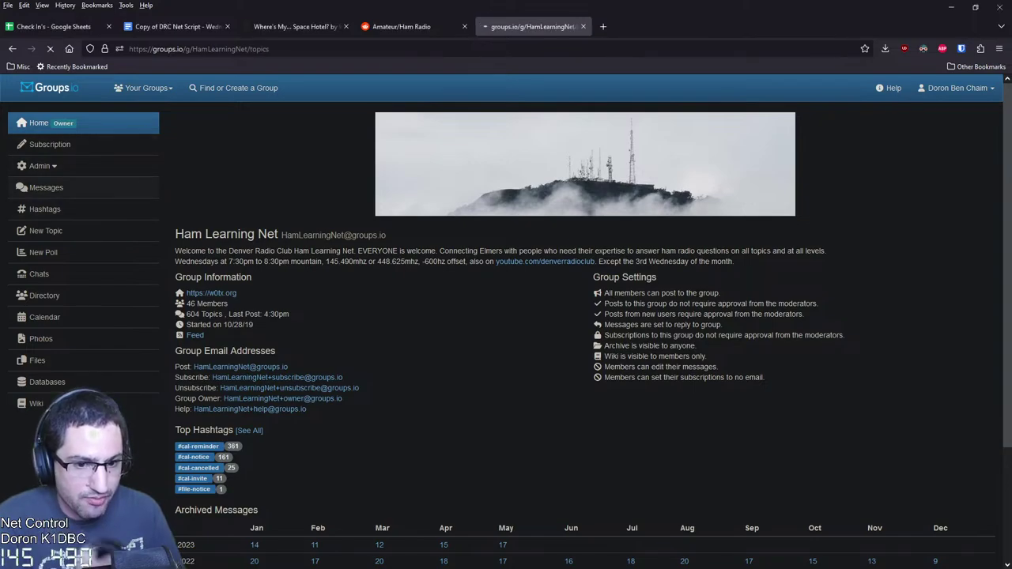
click(46, 188)
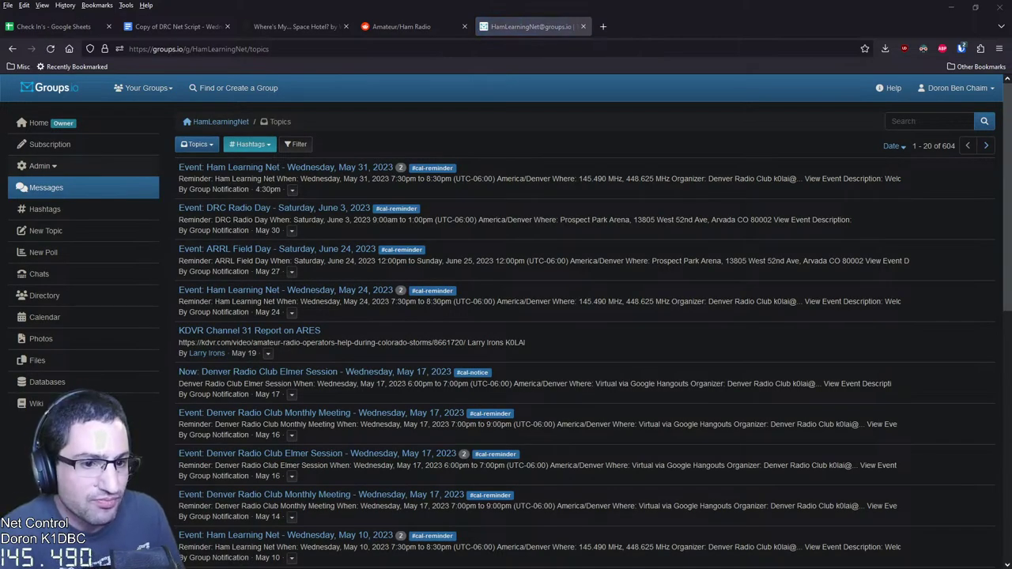
middle_click(226, 332)
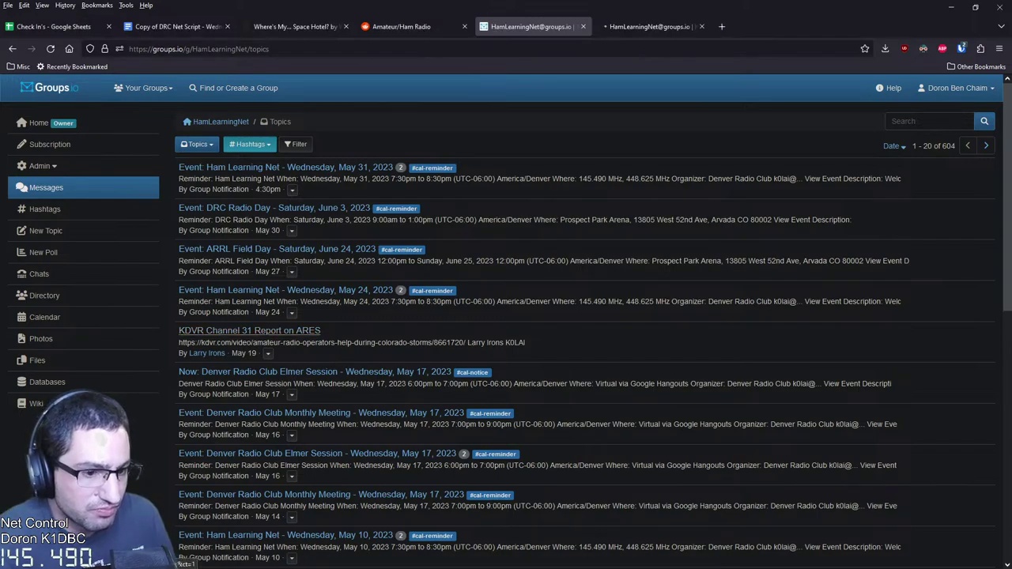
scroll(506, 322, down, 2)
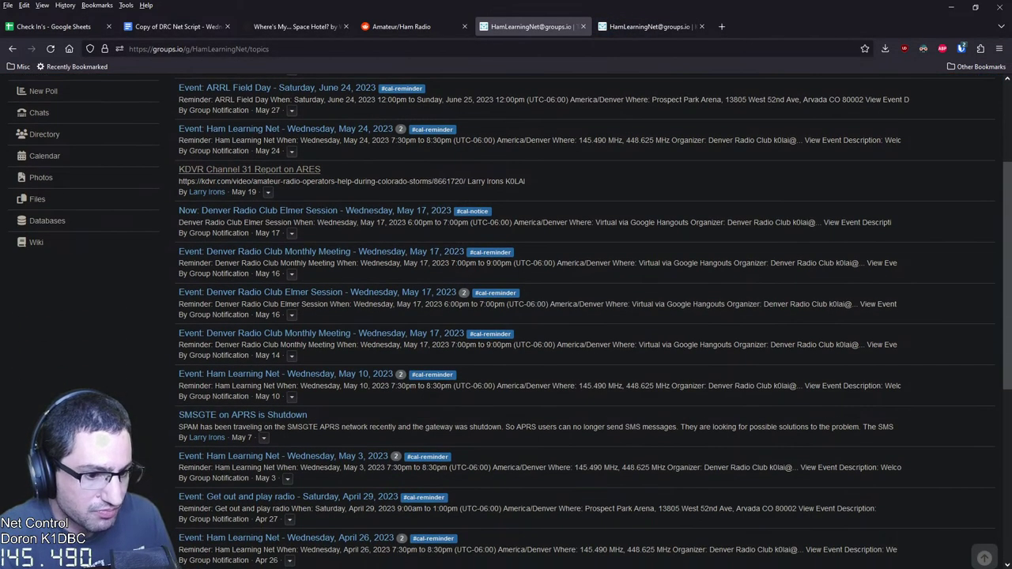
click(237, 415)
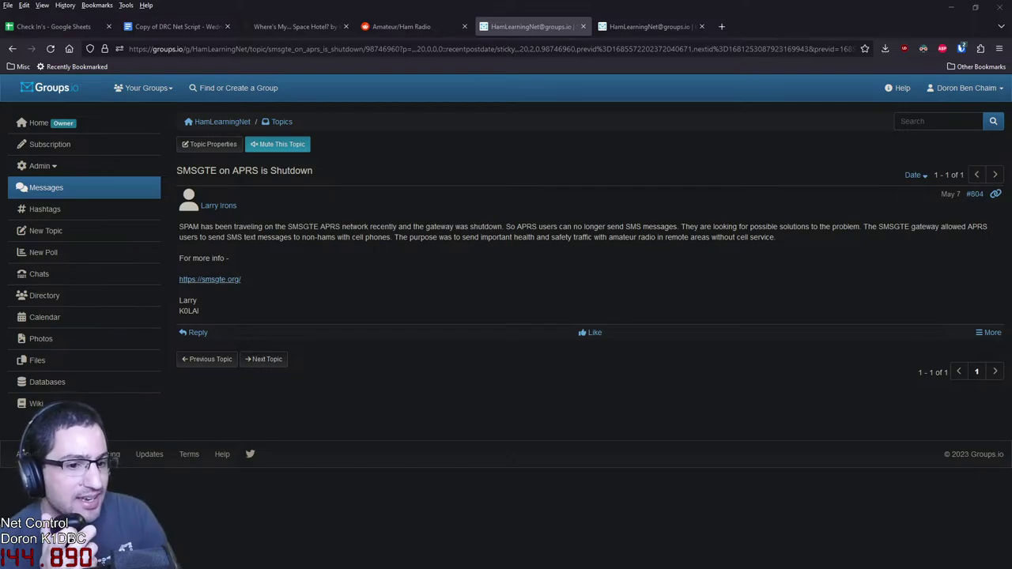
Open and read the smsgte.org notice in a new tab, then switch to the KDVR Channel 31 Report topic
middle_click(210, 279)
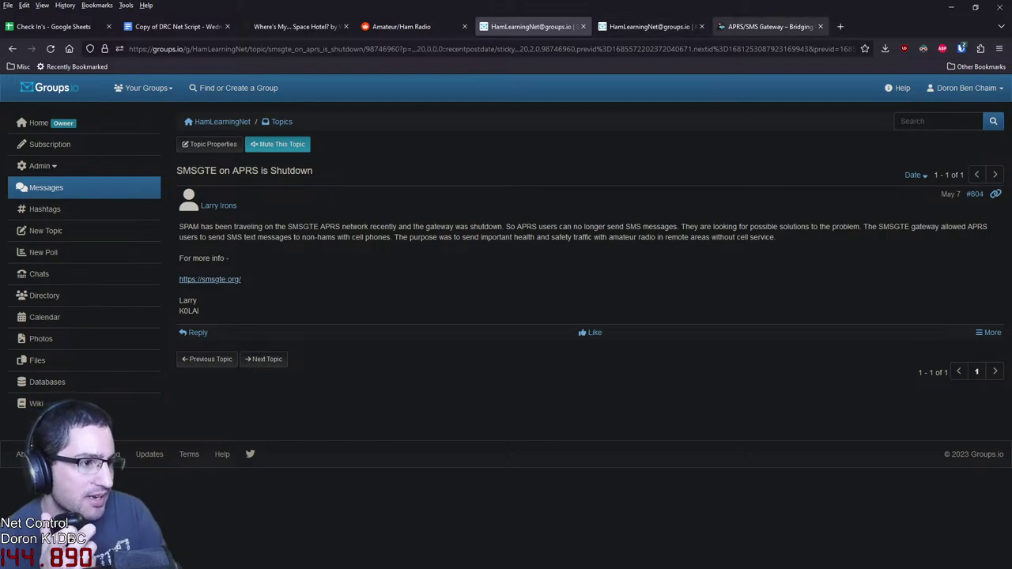
drag(767, 26, 650, 26)
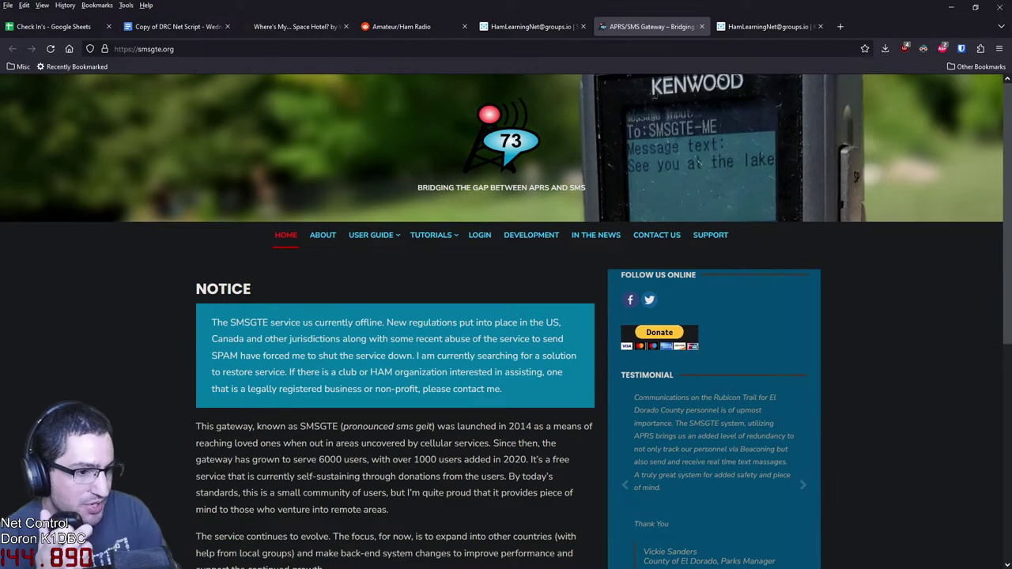
key(ctrl+Page_Up)
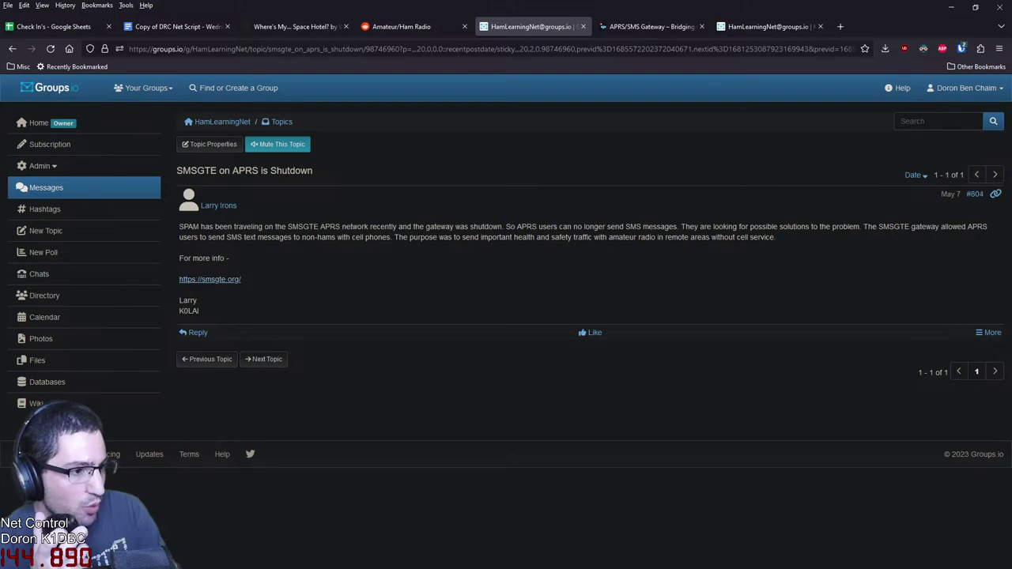
click(648, 26)
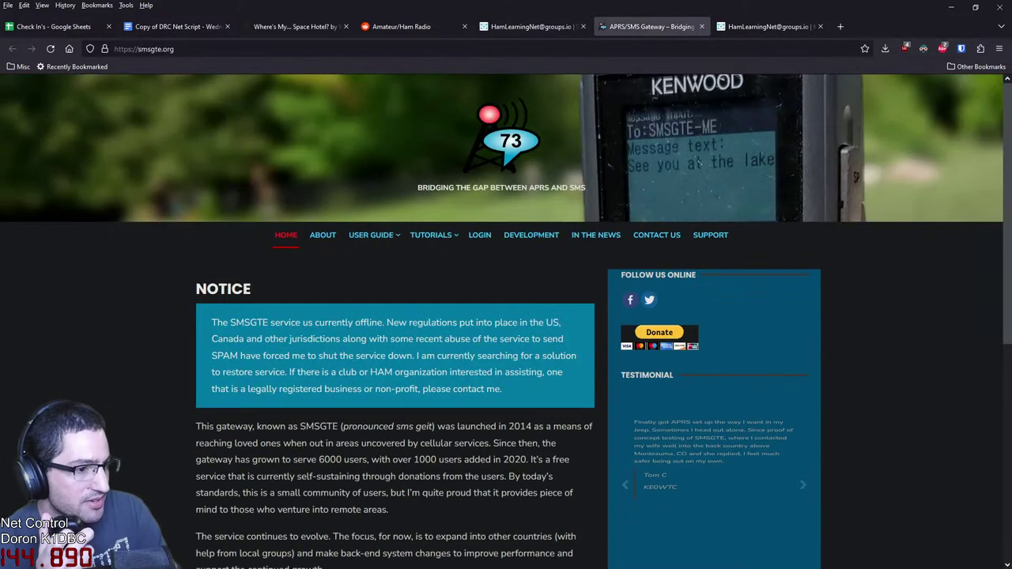
scroll(695, 161, down, 2)
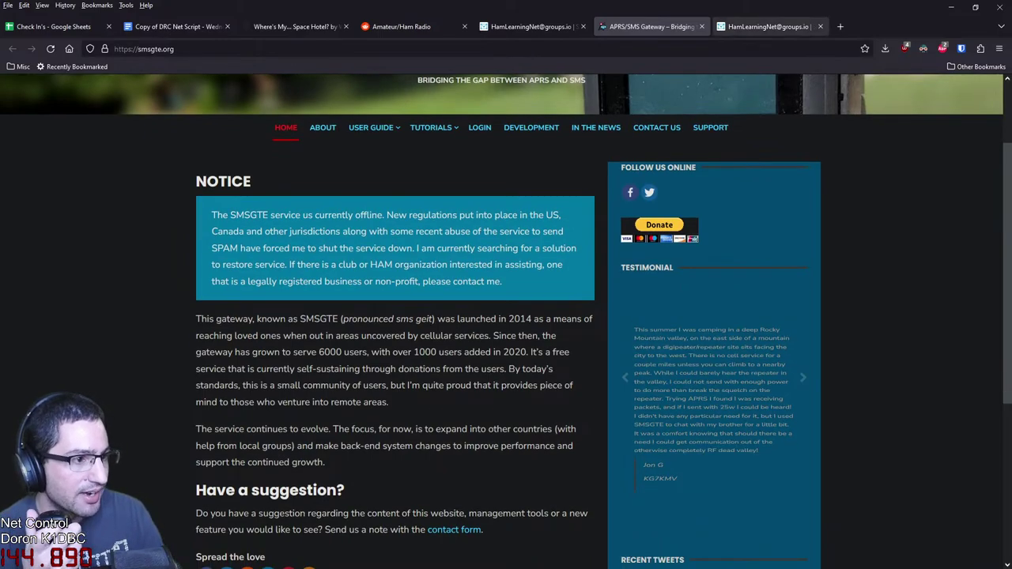
click(767, 26)
Open the KDVR storm video in a new tab, mute the tab, and unmute the player
middle_click(323, 226)
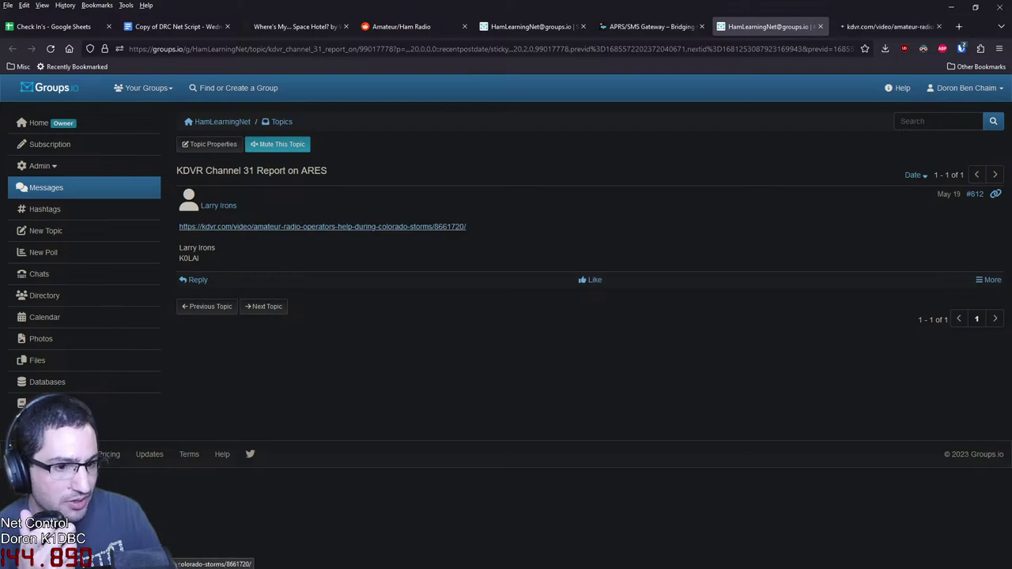
key(ctrl+Tab)
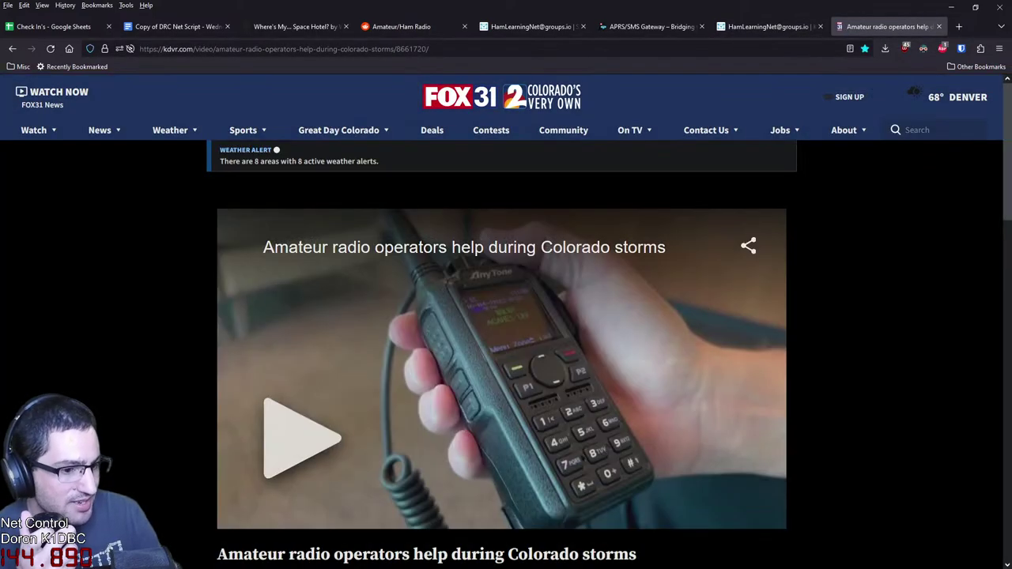
right_click(880, 26)
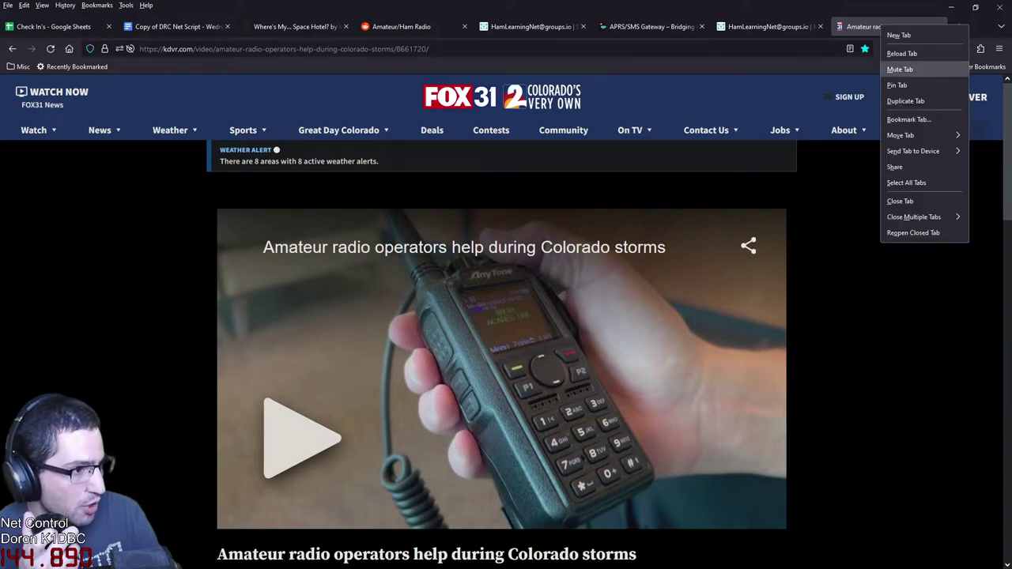
click(902, 69)
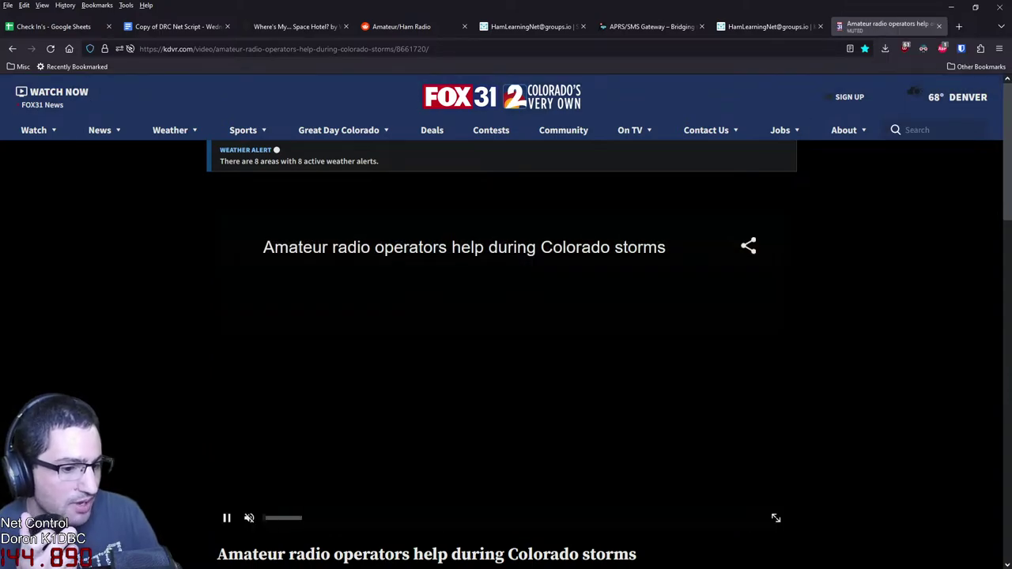
key(m)
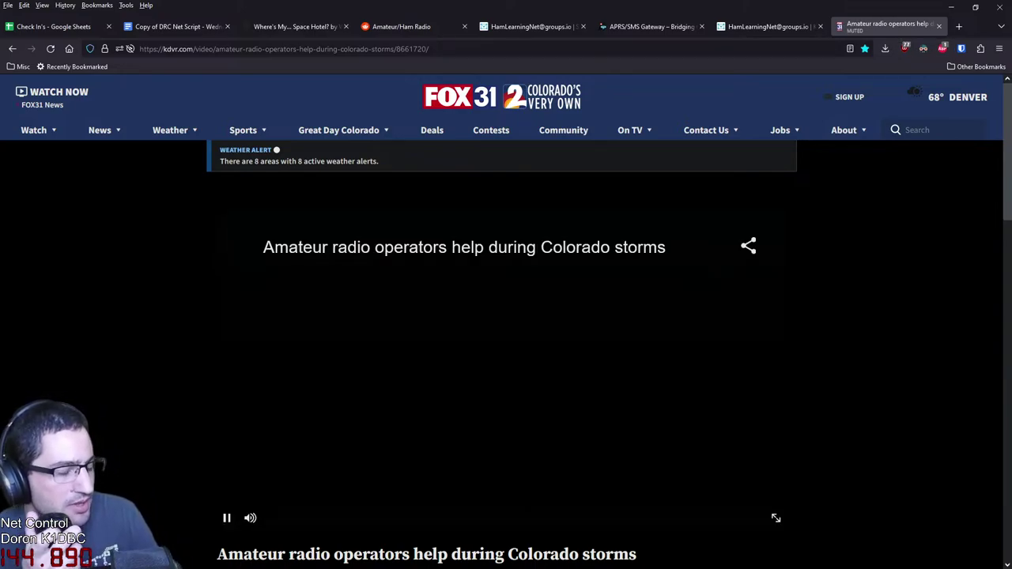
click(961, 49)
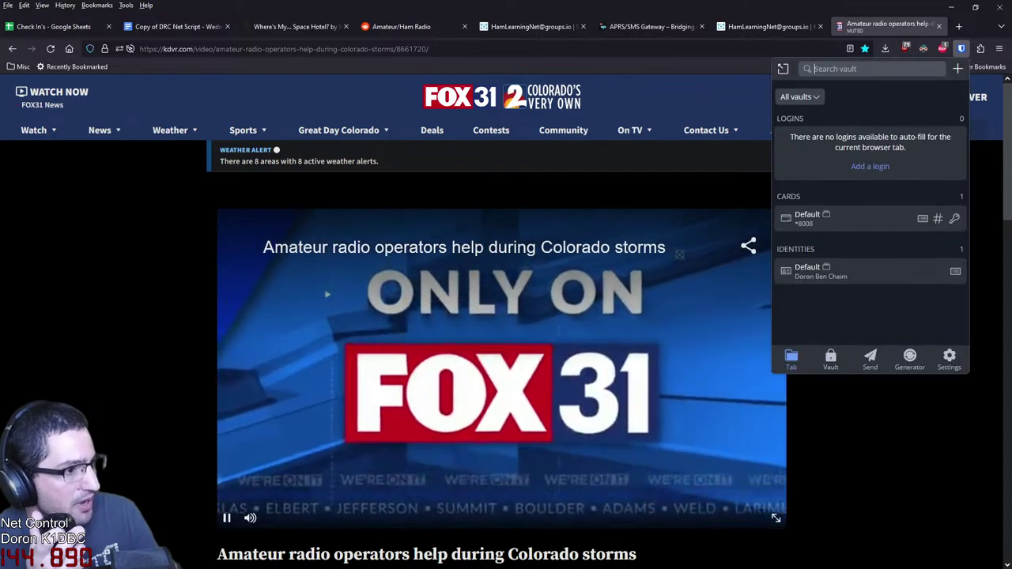
key(Escape)
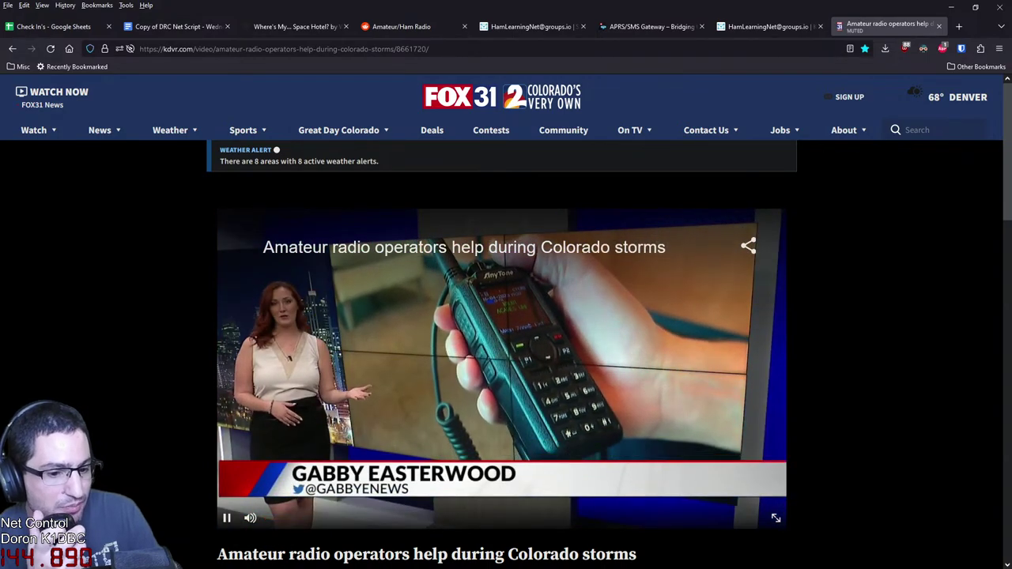
Pause the video, unmute the news tab, and resume playback with sound
key(space)
right_click(895, 24)
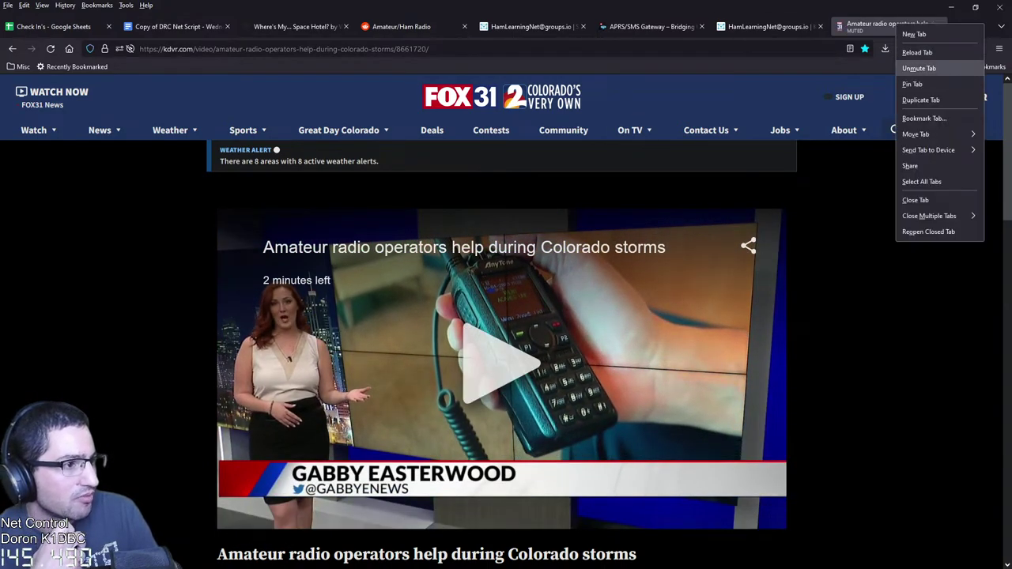
click(917, 68)
key(space)
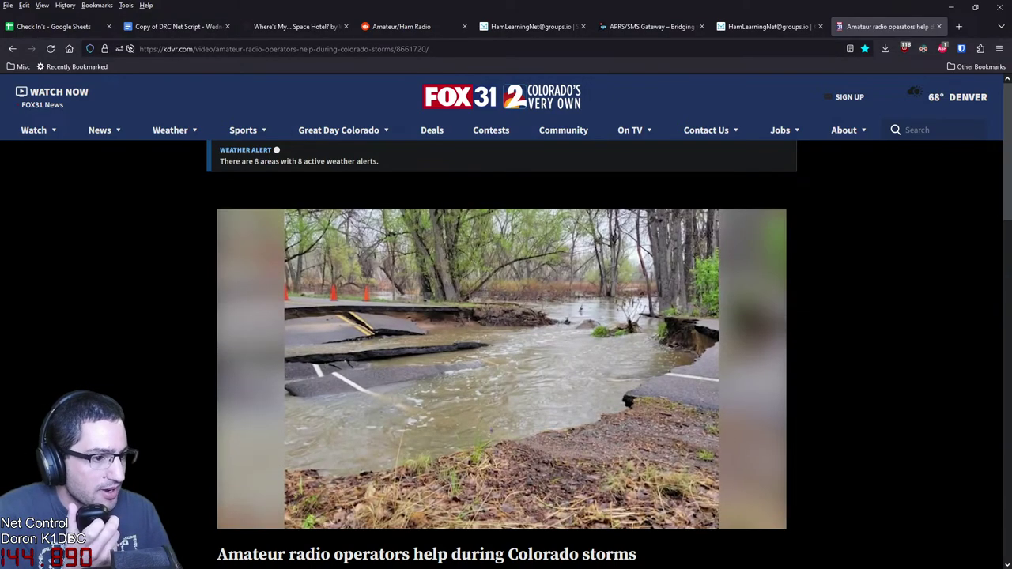
Cycle through the Net Script doc and Check In's sheet, then return to the 'SMSGTE on APRS is Shutdown' topic
click(177, 26)
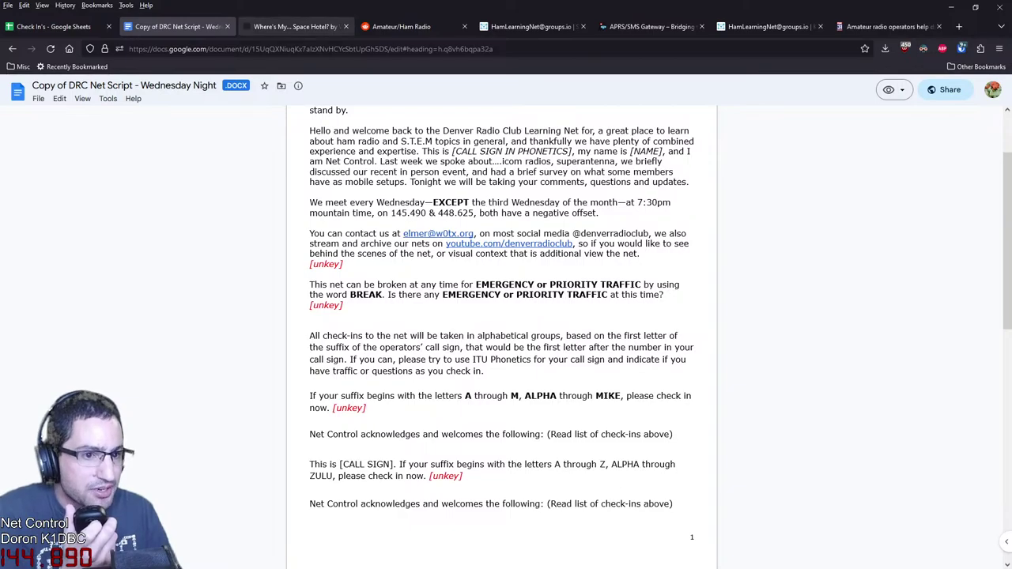
key(ctrl+shift+Tab)
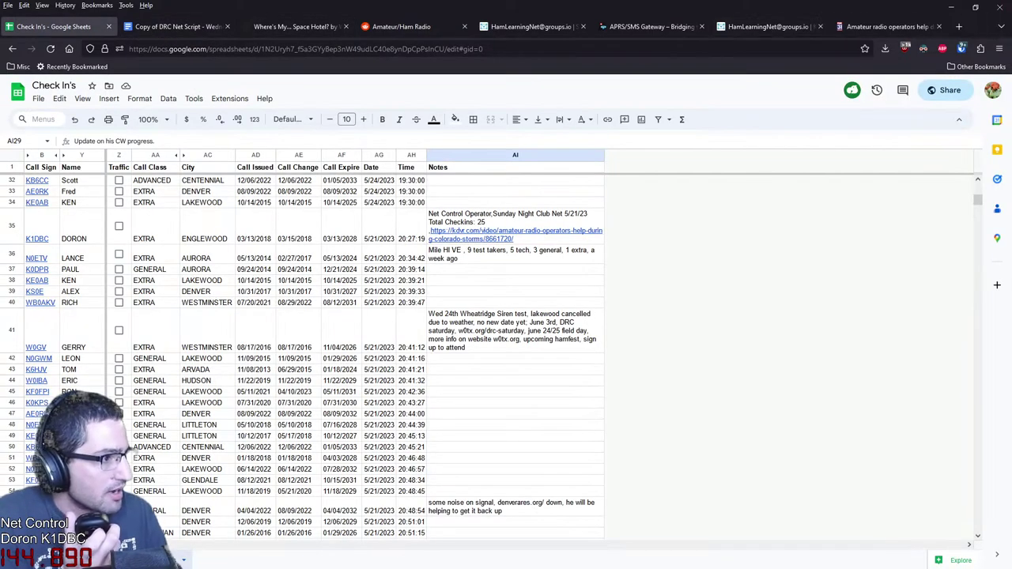
click(959, 26)
text(YO)
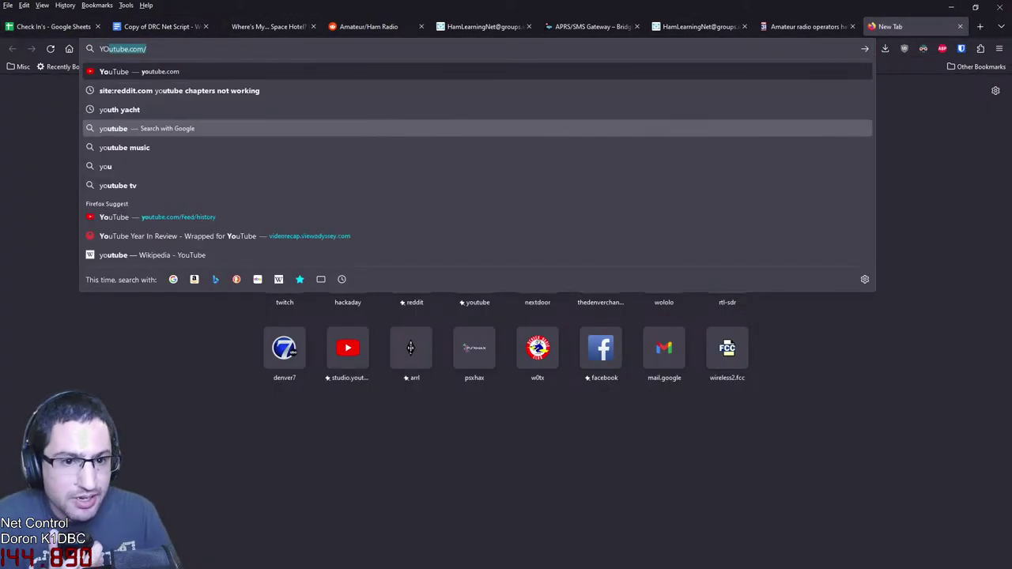
drag(909, 26, 553, 26)
key(ctrl+w)
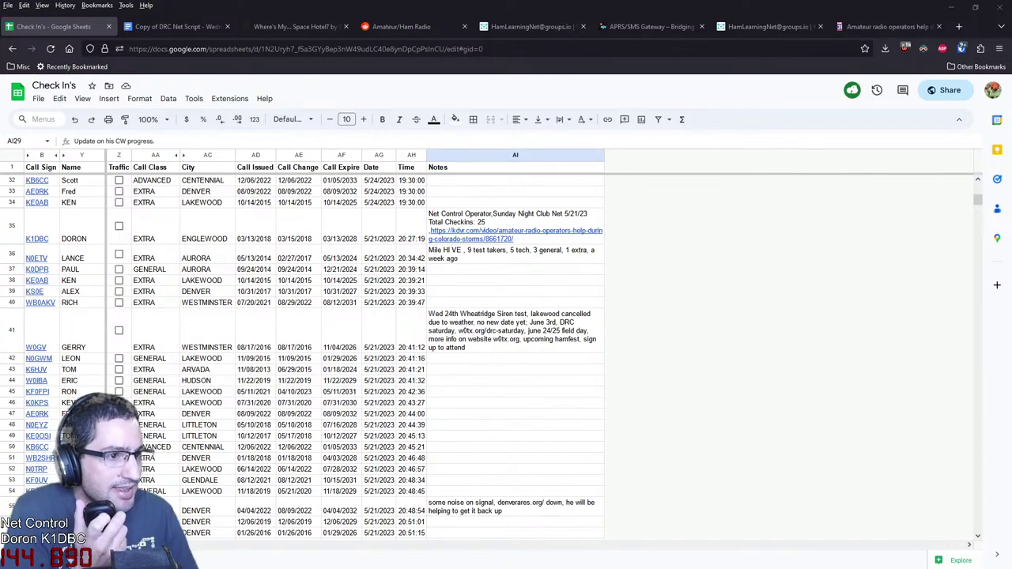
click(530, 26)
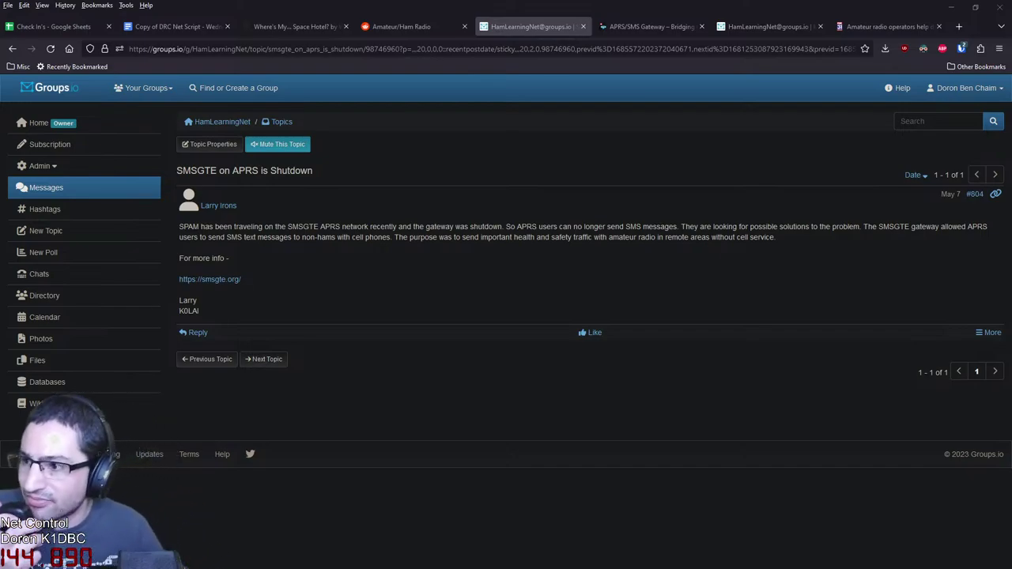
Move the NWSBoulder YouTube tab before Amateur/Ham Radio and show the channel's Videos list
drag(632, 19, 371, 26)
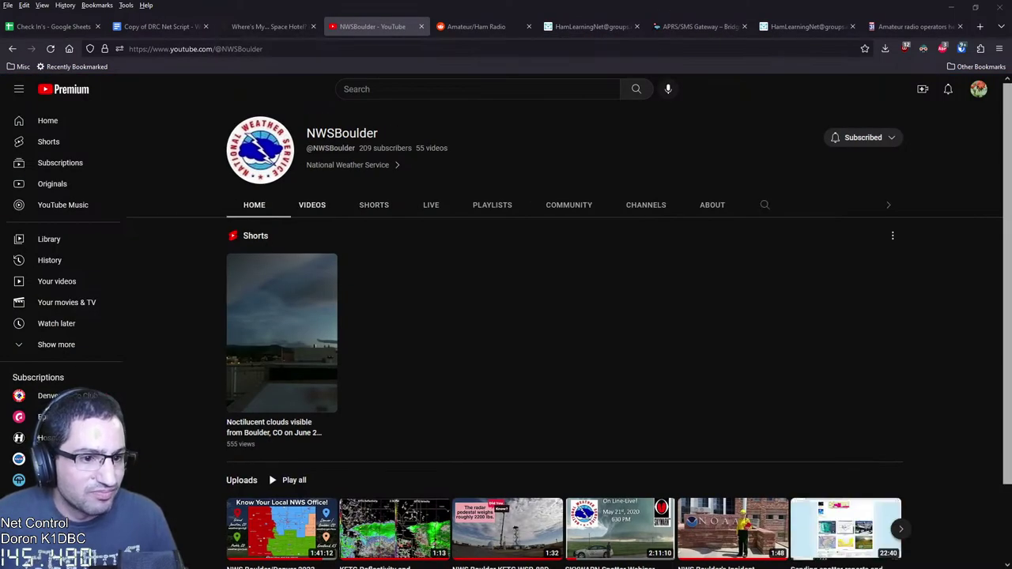
click(313, 205)
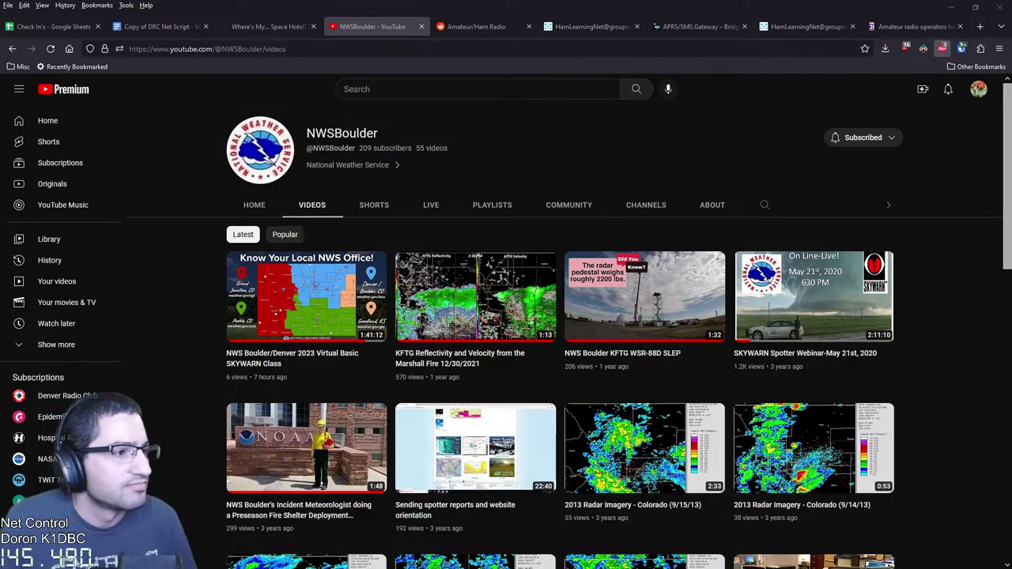
Search Google for 'CW OPS' in a new tab
click(980, 27)
text(CWAC)
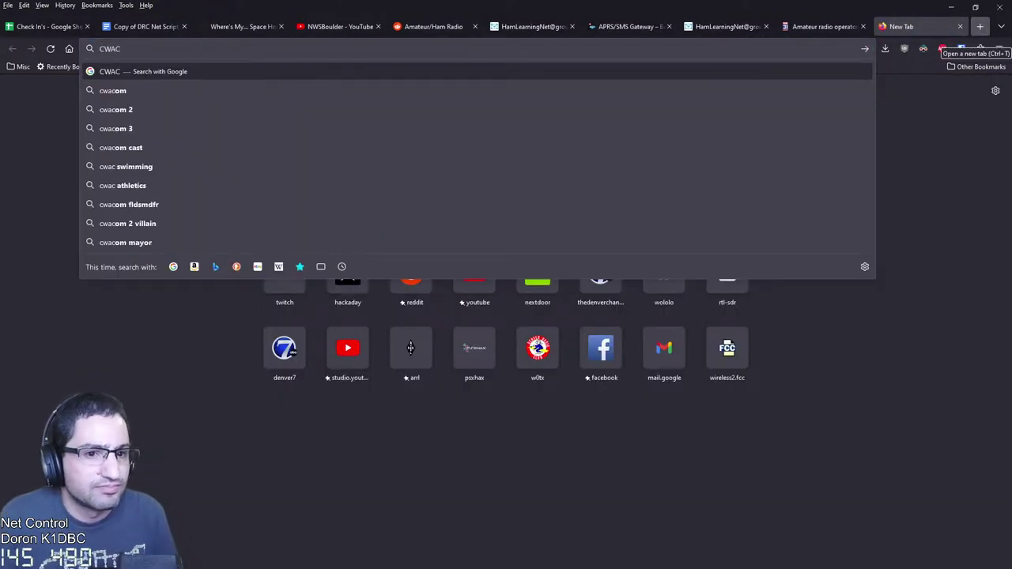
key(BackSpace)
key(BackSpace)
text(AC)
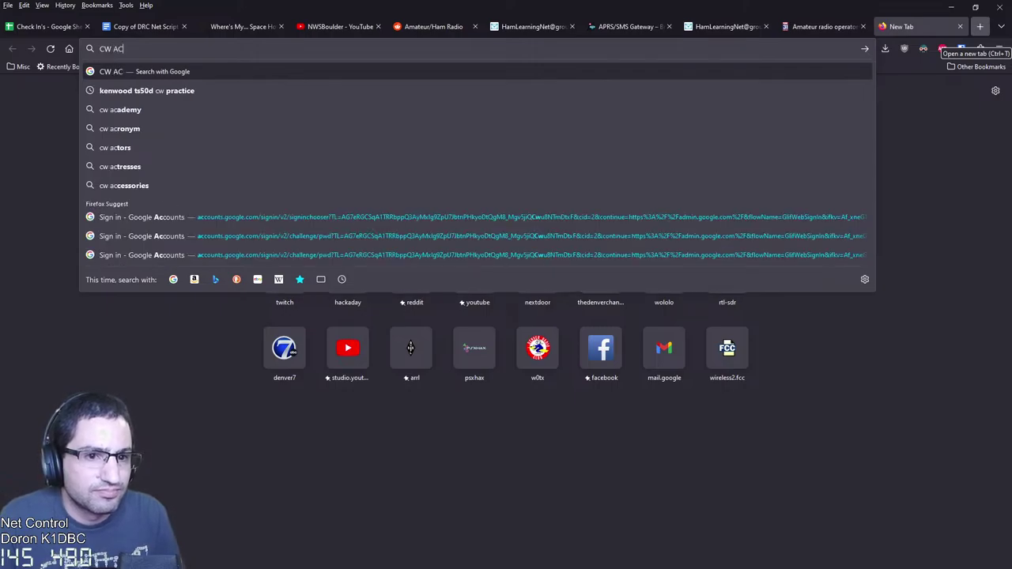
key(BackSpace)
key(BackSpace)
text(OPS)
key(Return)
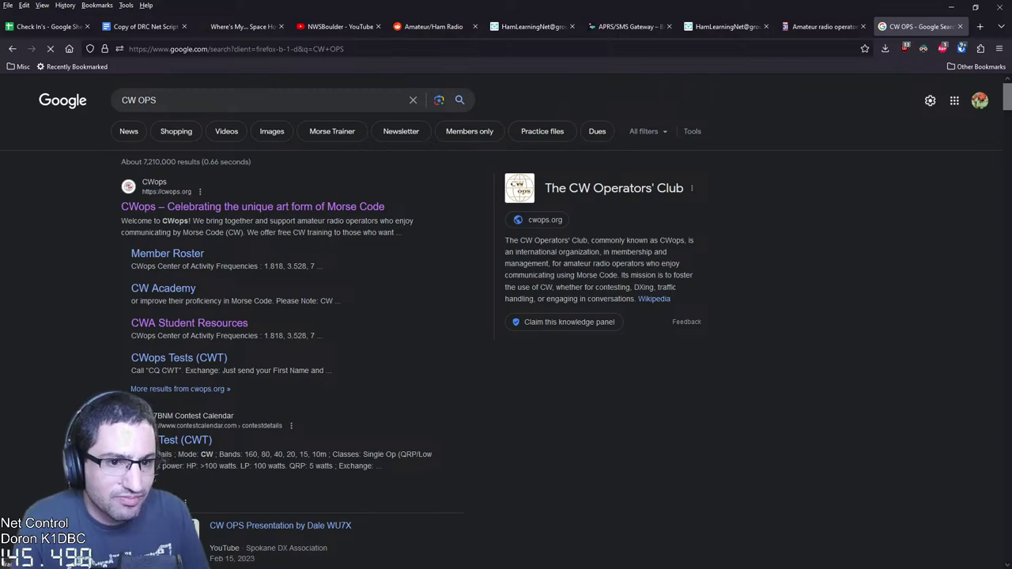
Search 'CW ACADEMY', open the cwops.org CW Academy page and scroll through its intro questions
key(ctrl+l)
text(CW ACADM)
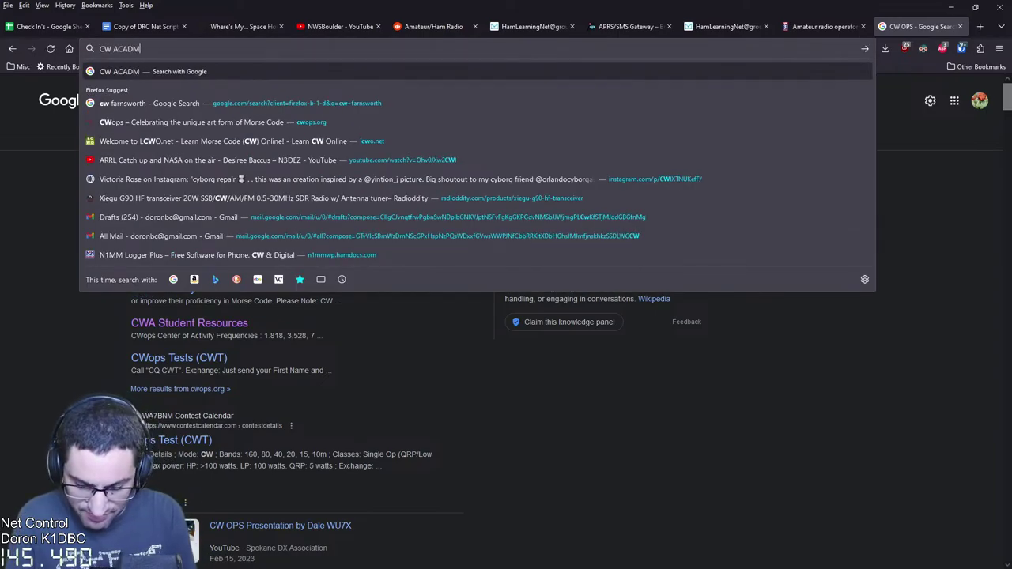
key(BackSpace)
text(EMY)
key(Return)
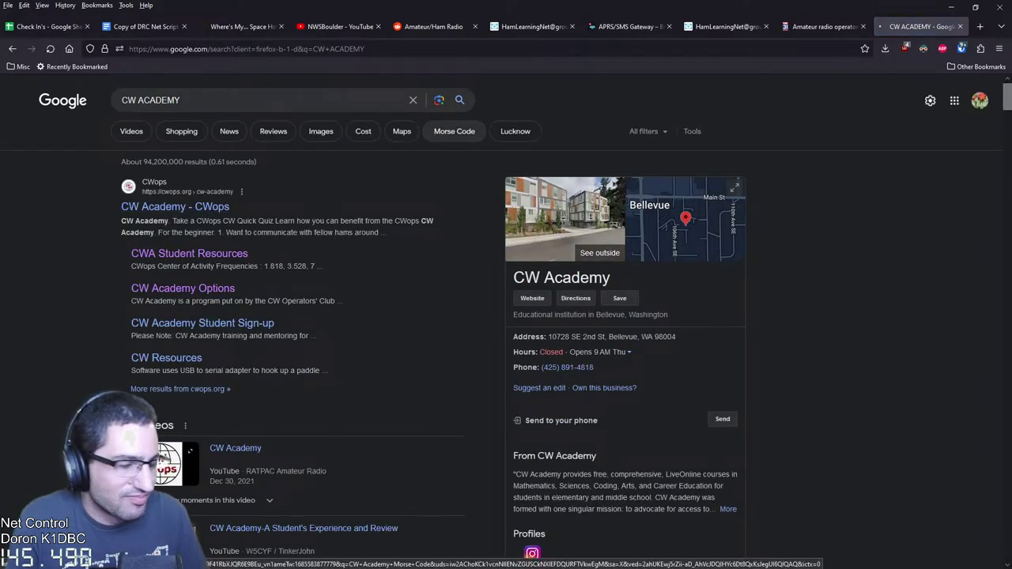
click(175, 206)
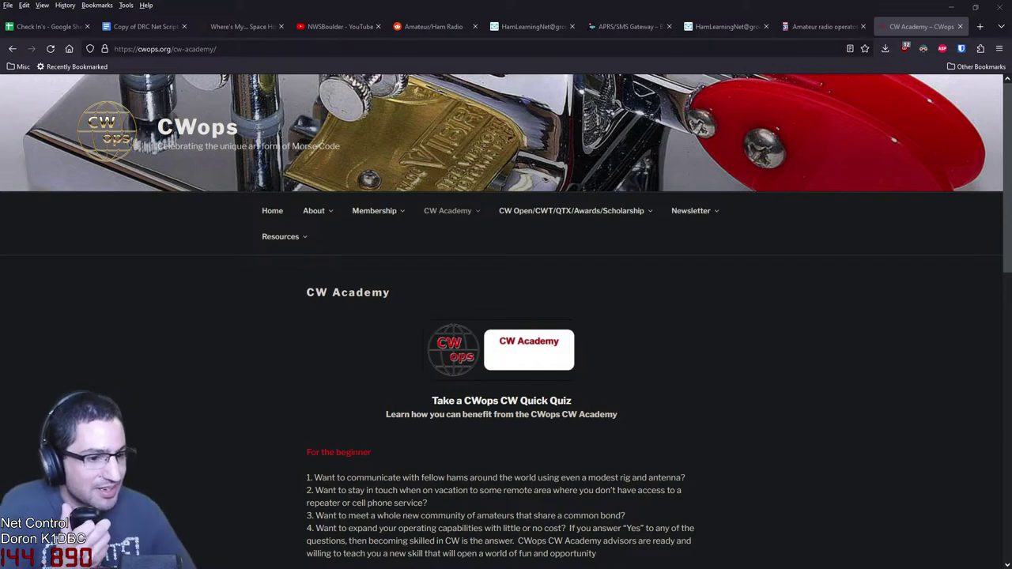
scroll(506, 316, down, 3)
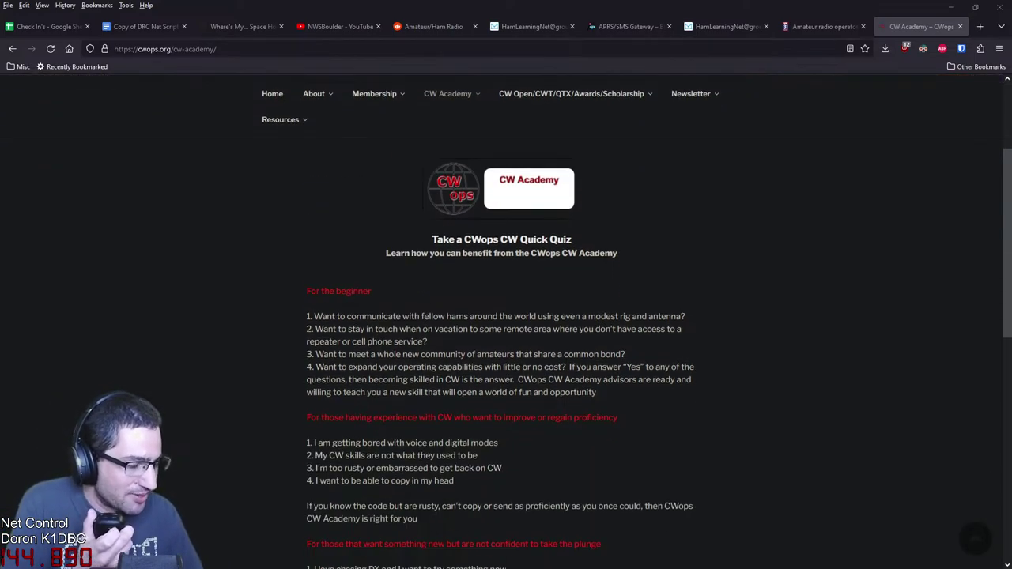
scroll(506, 317, down, 4)
scroll(506, 316, up, 5)
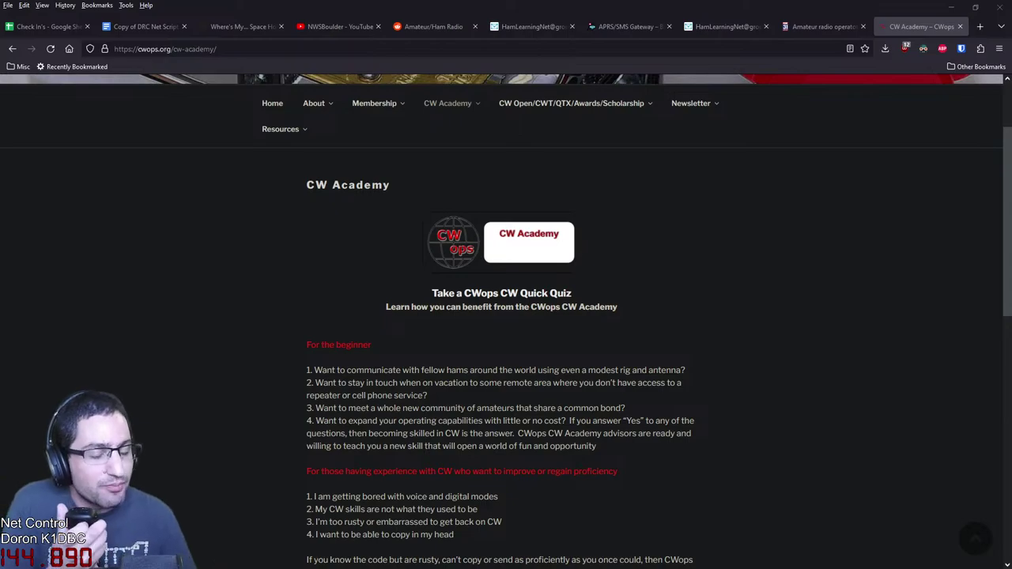
scroll(506, 317, up, 3)
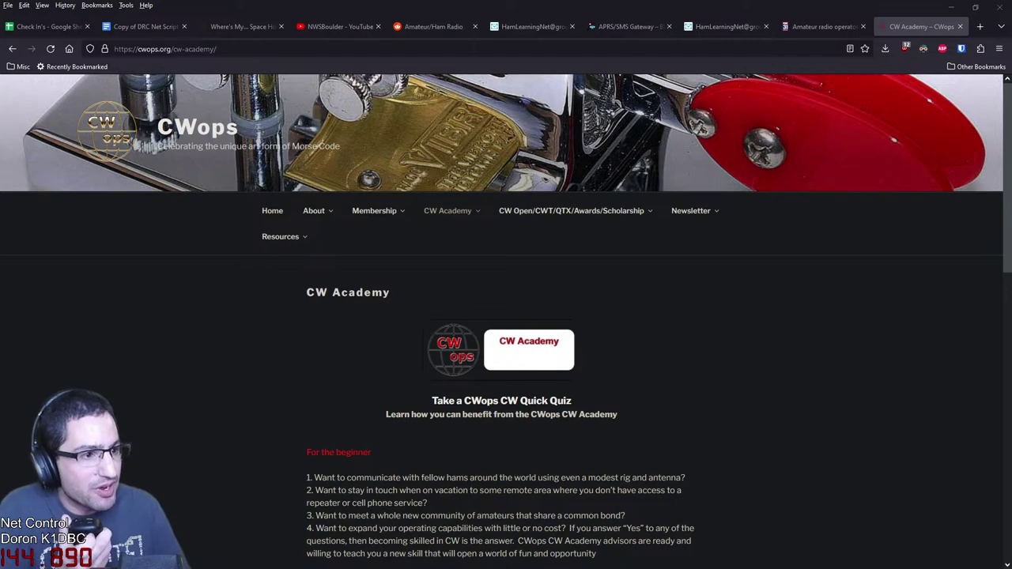
Open the LCWO.net welcome page in a new tab
click(979, 26)
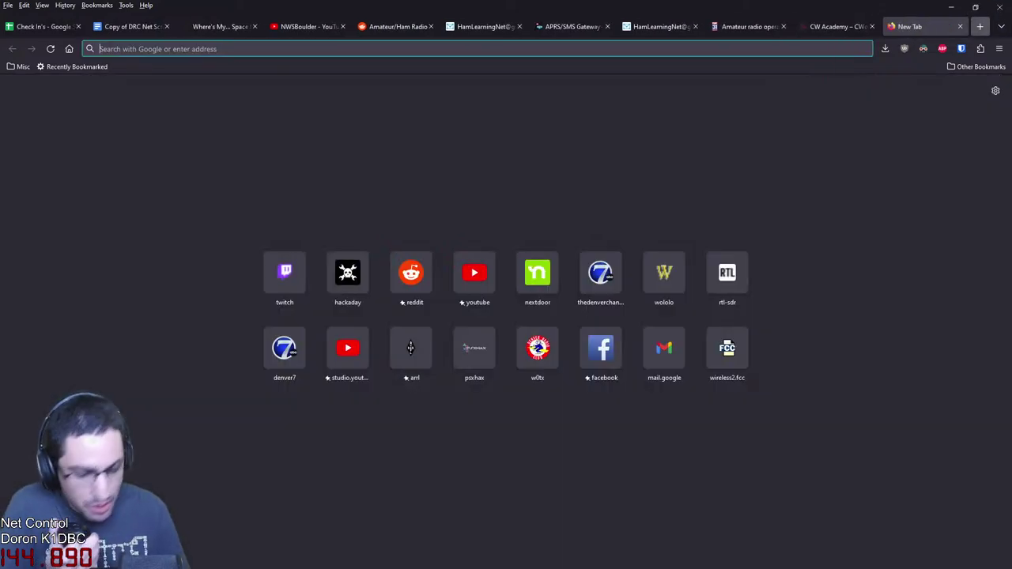
text(LCW)
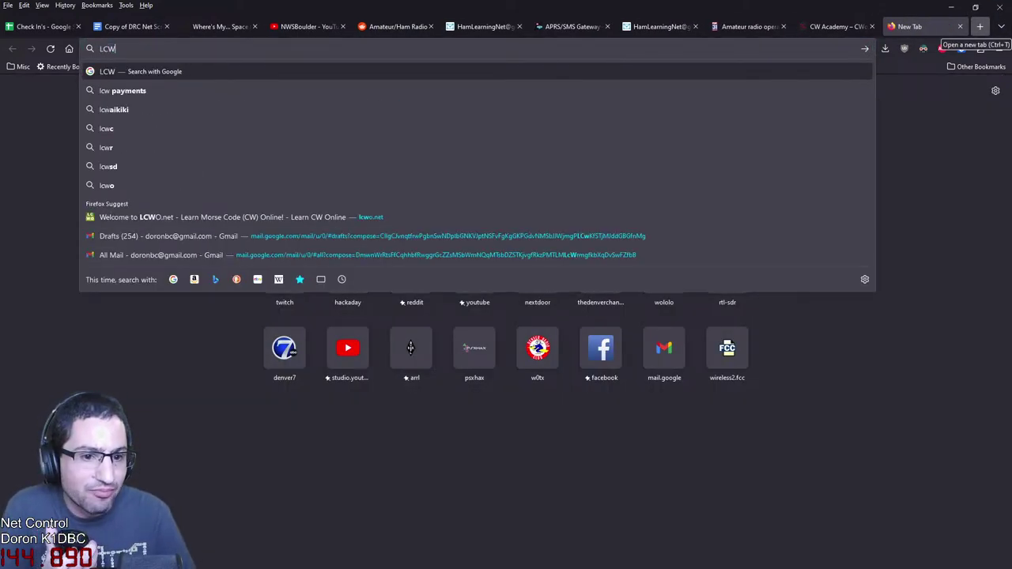
key(Down)
key(Down)
key(Down)
key(Down)
key(Down)
key(Down)
key(Down)
key(Return)
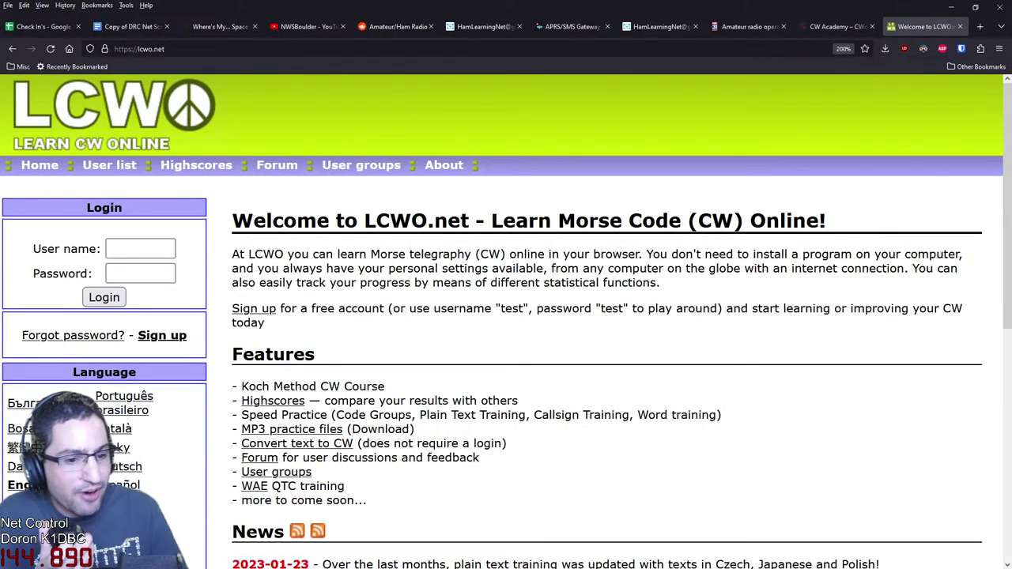
Turn off dark mode for cwops.org on the CW Academy page, then return to the NWSBoulder channel
key(ctrl+shift+Tab)
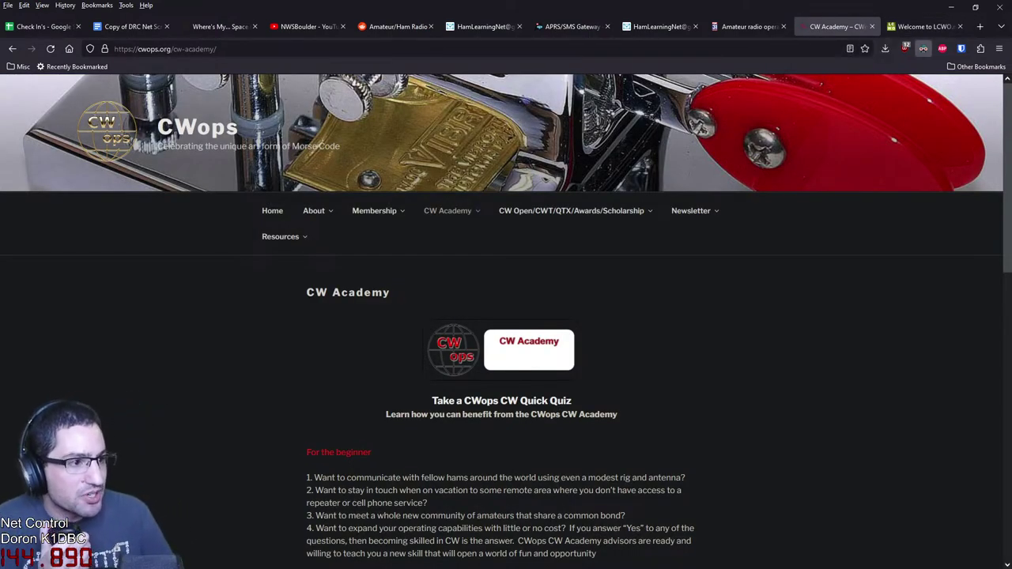
click(923, 48)
click(830, 90)
key(Escape)
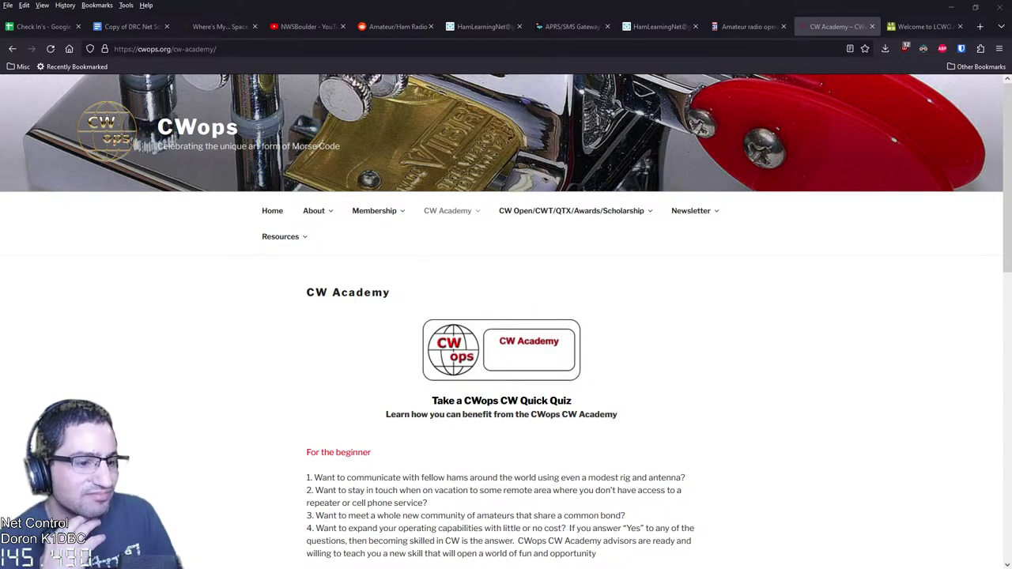
scroll(506, 321, down, 2)
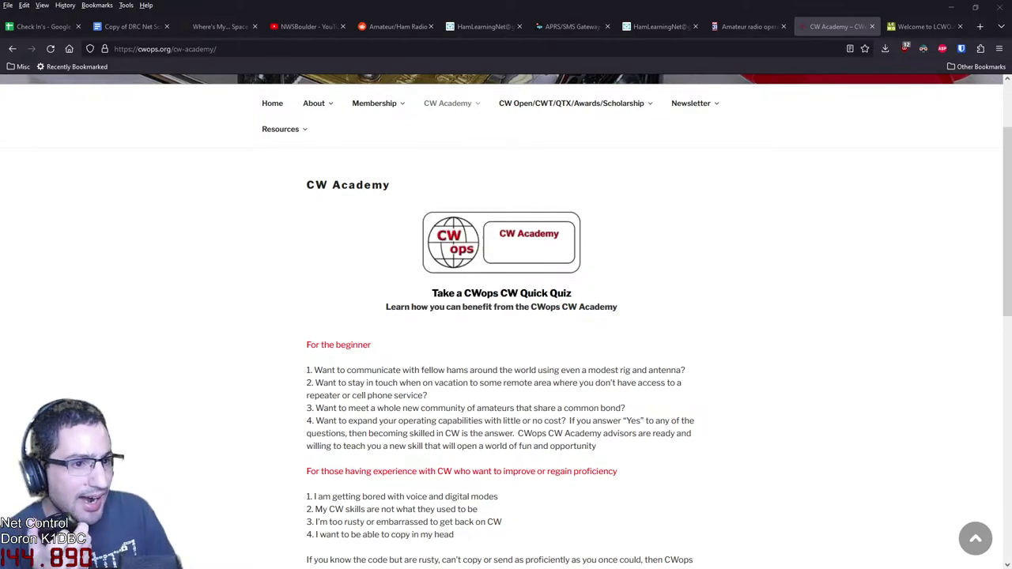
click(308, 27)
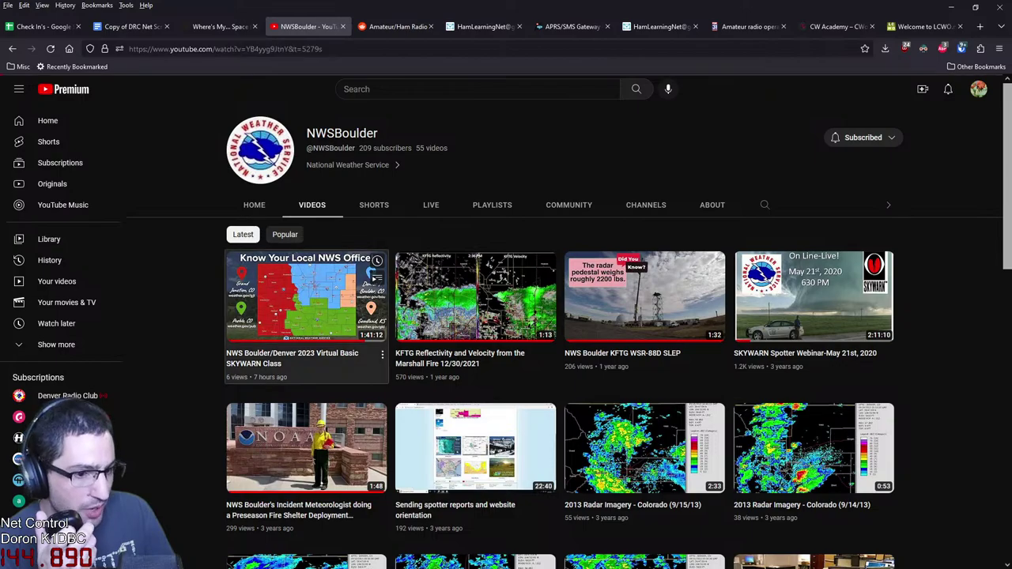
Play the 2023 Virtual Basic SKYWARN Class video and jump ahead to 'Making your weather report'
click(376, 291)
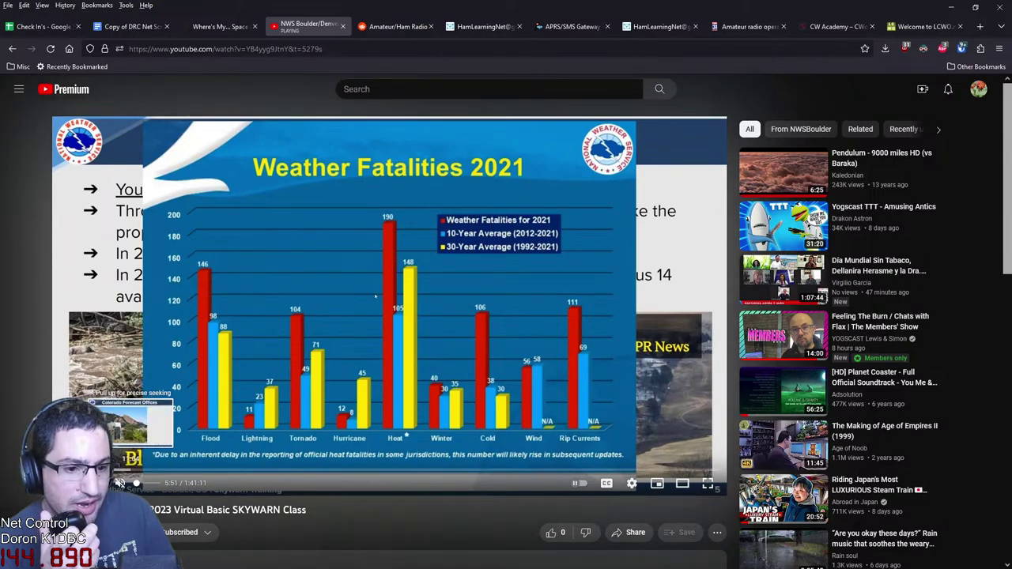
click(191, 470)
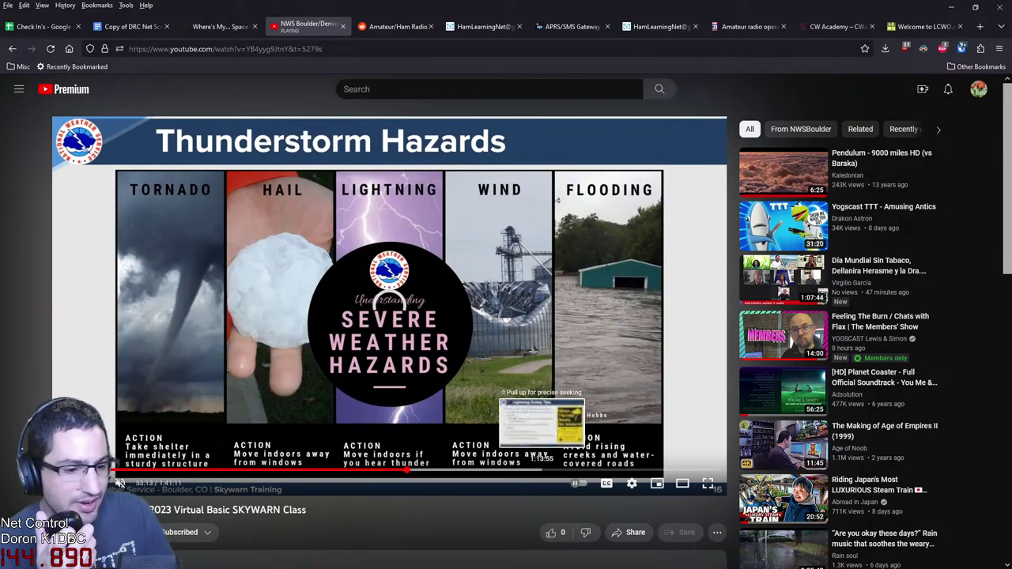
click(406, 471)
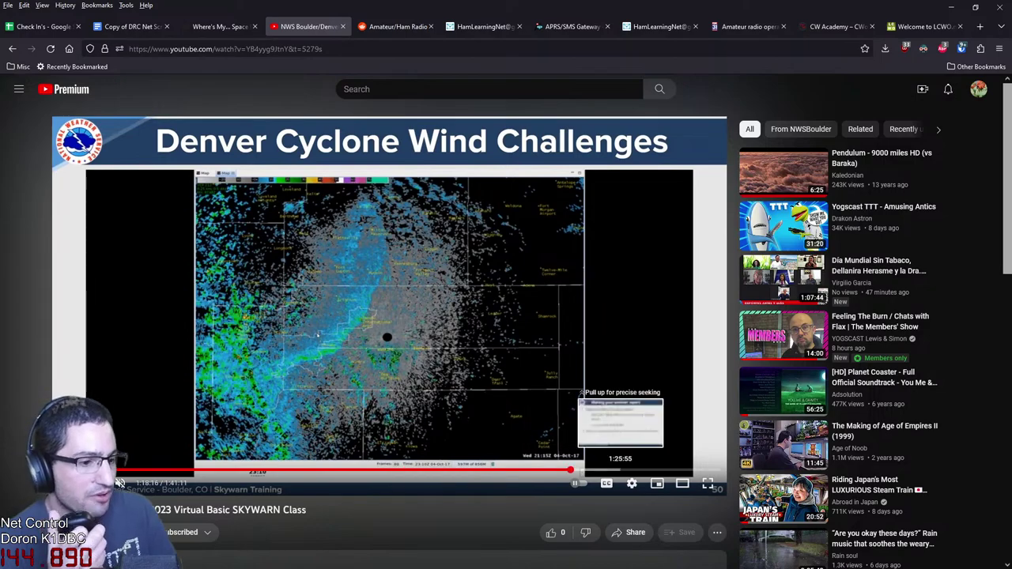
click(623, 471)
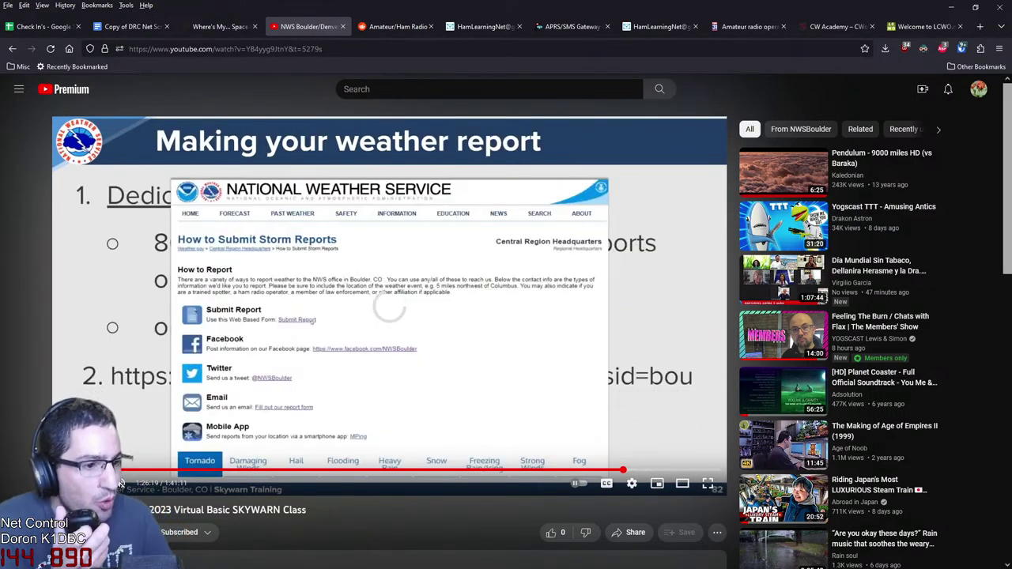
Cycle through open pages to the Check In's sheet, review its rows, then bring up the DRC Net Script
key(ctrl+9)
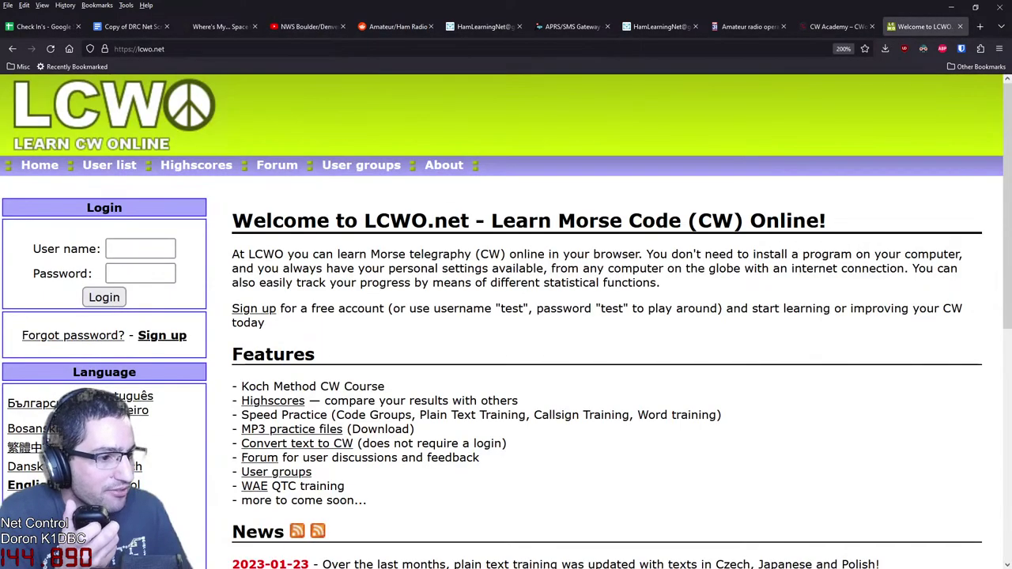
key(ctrl+3)
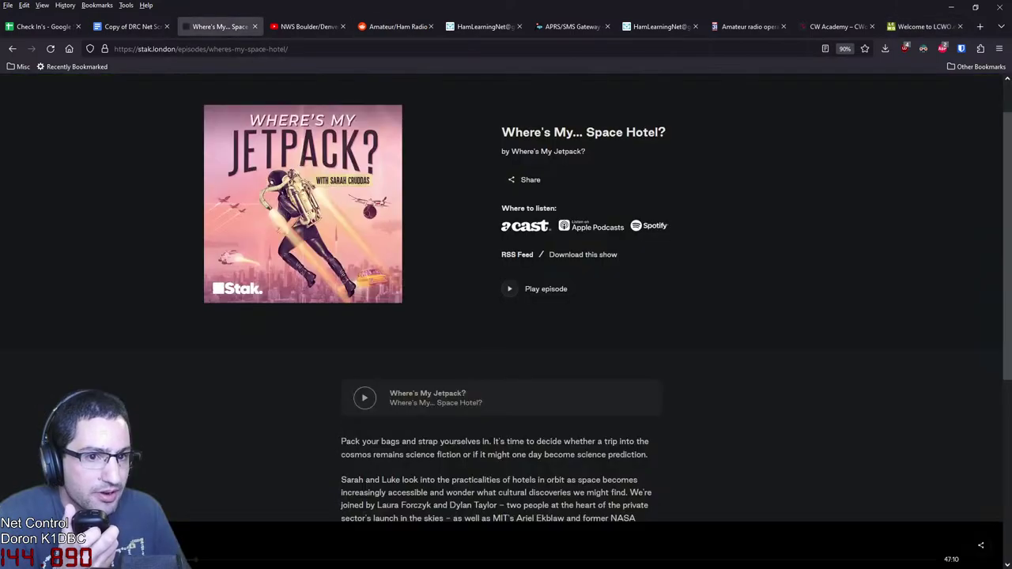
key(ctrl+2)
key(ctrl+1)
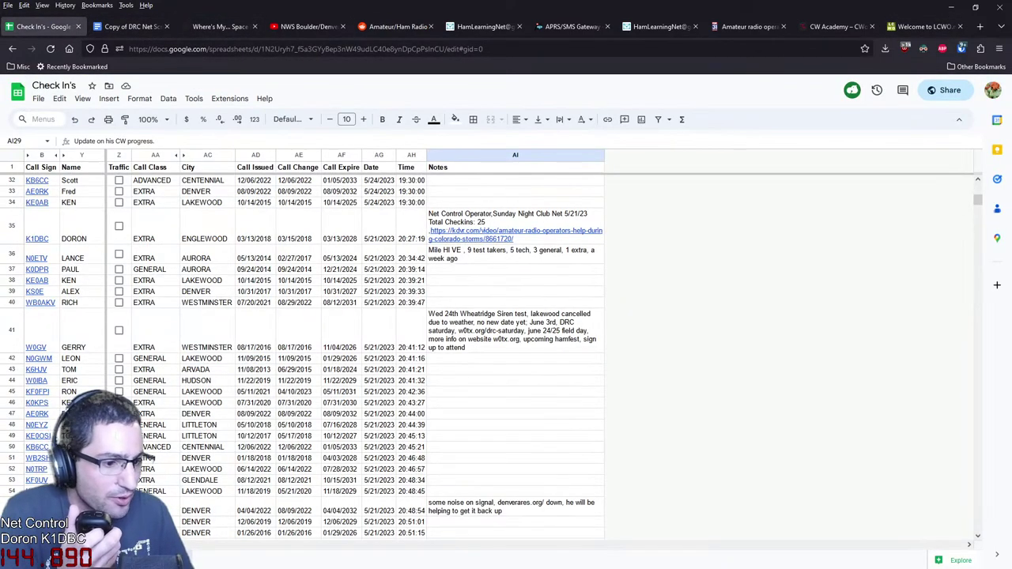
scroll(506, 356, down, 5)
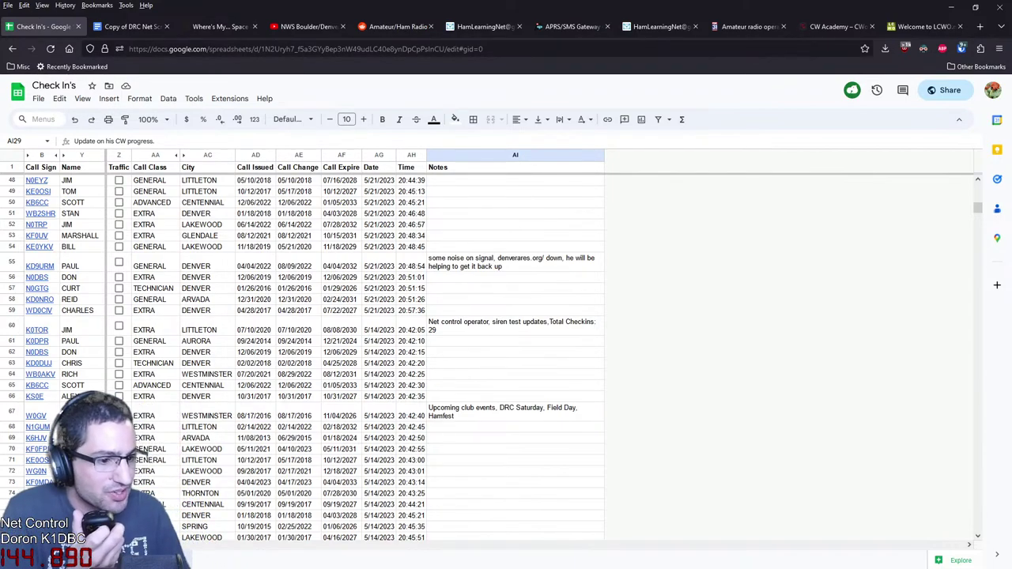
scroll(506, 356, up, 14)
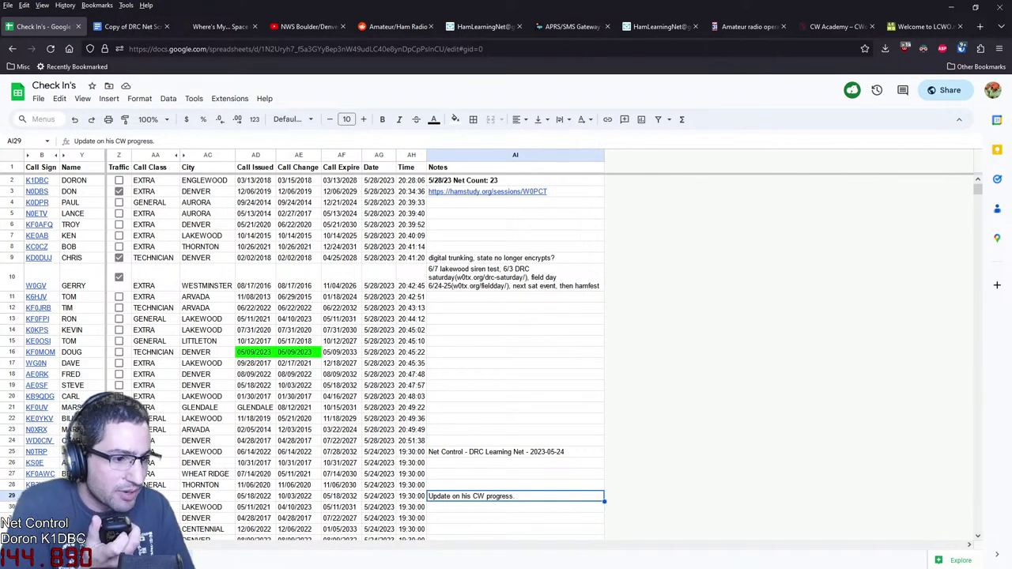
click(130, 26)
scroll(506, 317, up, 3)
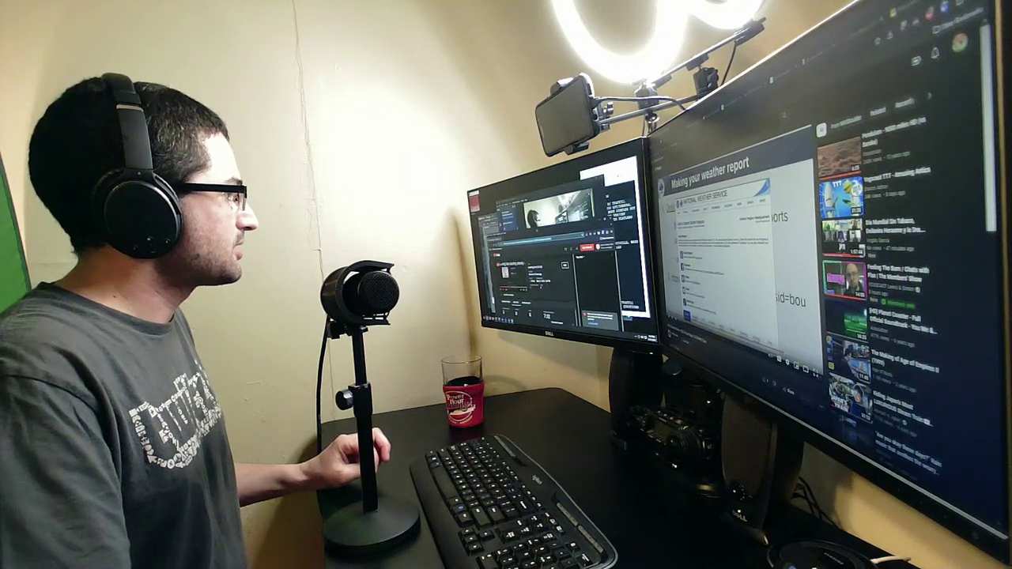
Return to the Check In's spreadsheet's 5/31/23 sheet with nine stations and net count 9
key(ctrl+Tab)
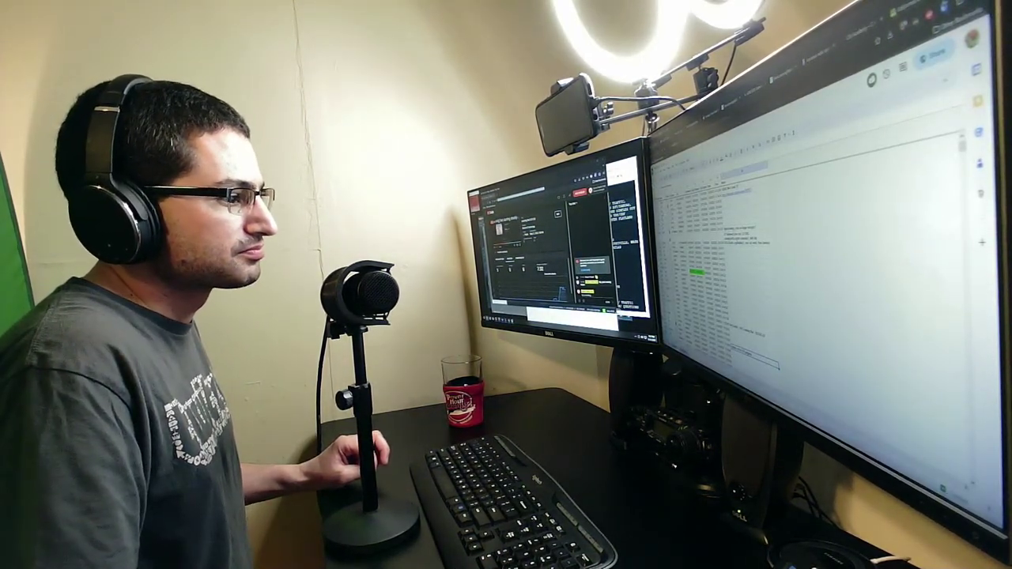
key(ctrl+Tab)
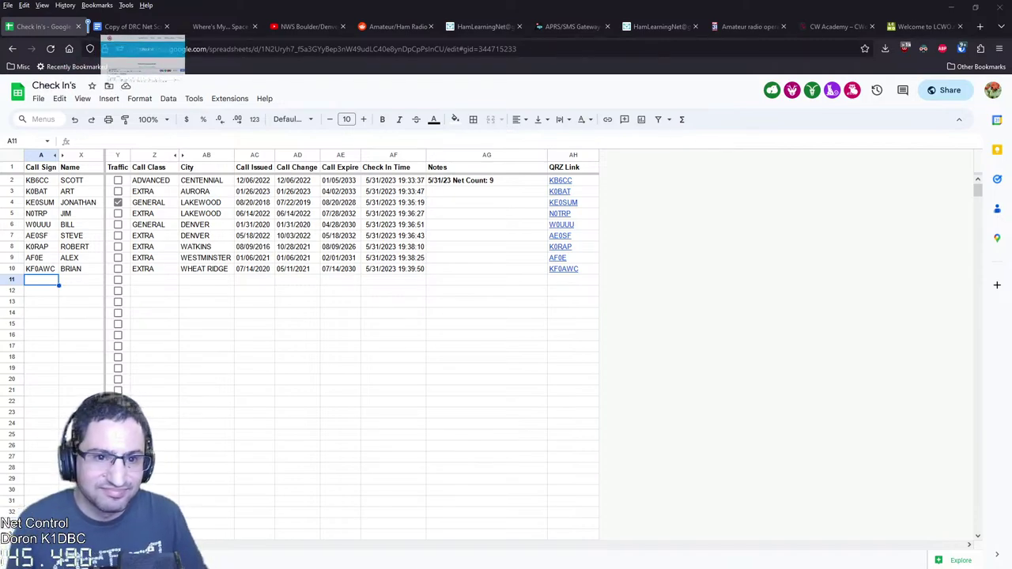
Open the w0tx.org check-in page and scroll down to the embedded nine-station log
click(120, 26)
scroll(506, 317, down, 2)
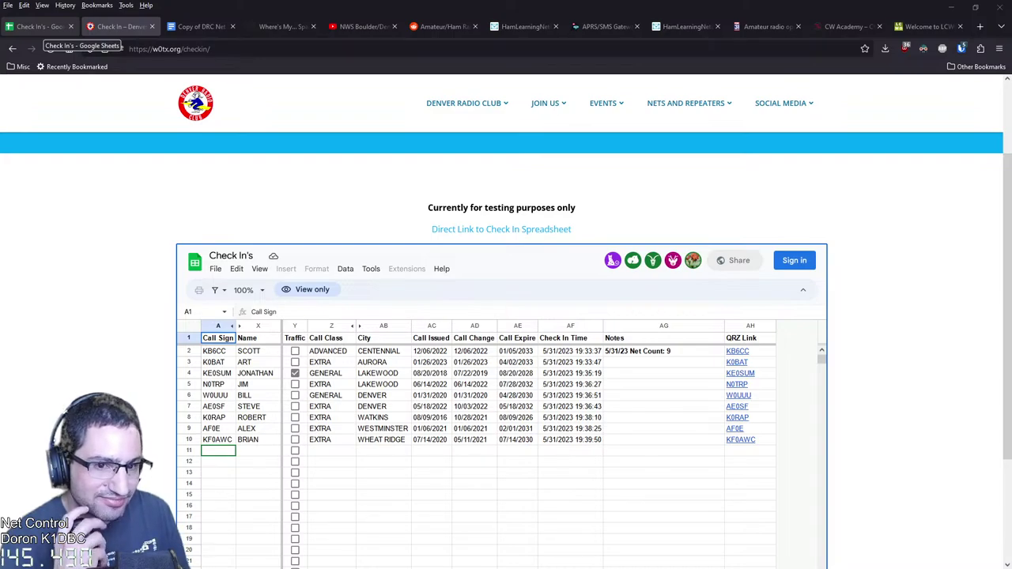
Switch back to the Check In's Google Sheets tab, still showing the nine 5/31/23 stations
click(41, 27)
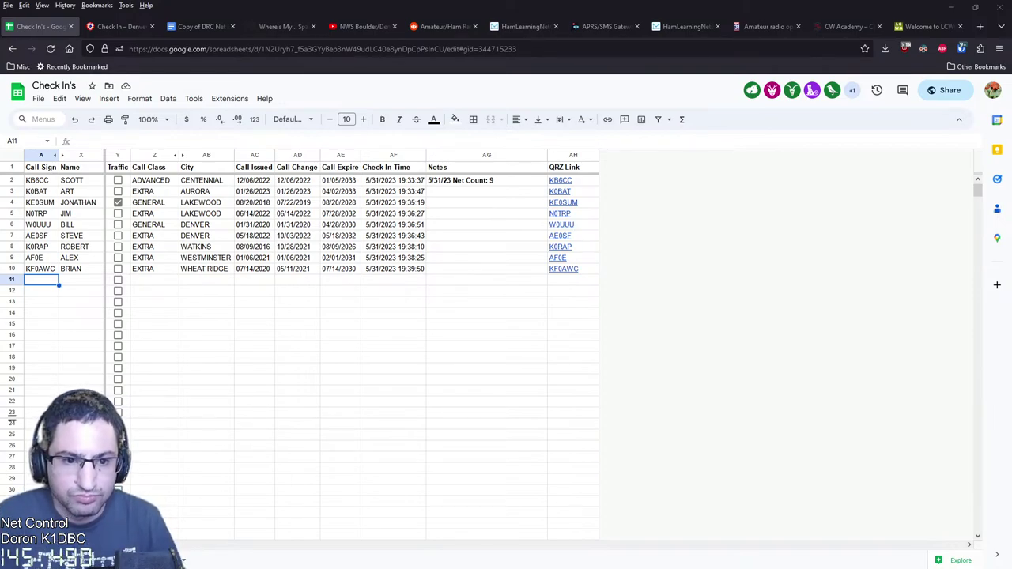
Open hamstudy.org and start Technician Study Mode without logging in, showing flashcard T1B03
click(980, 27)
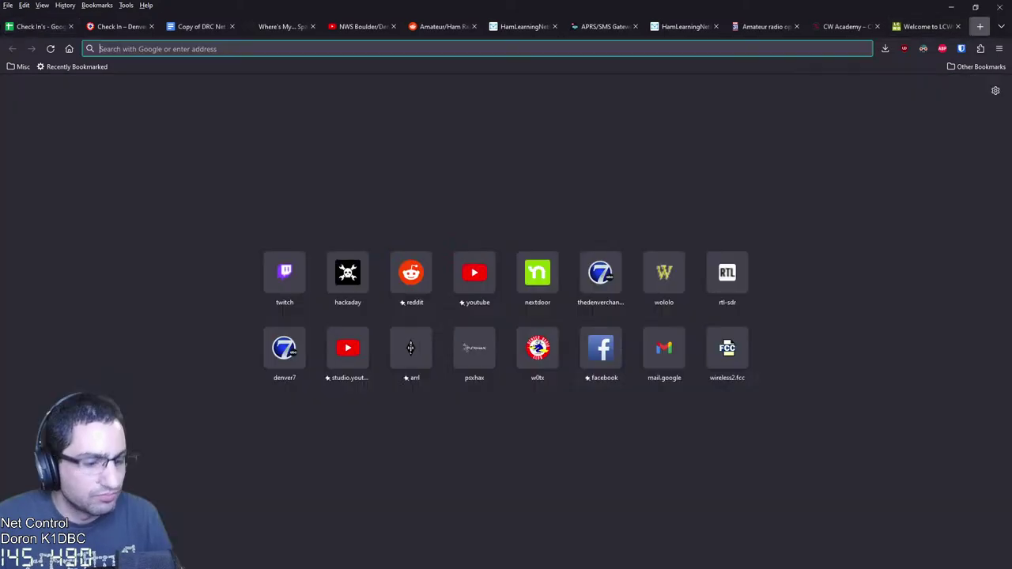
text(HAMS)
key(Return)
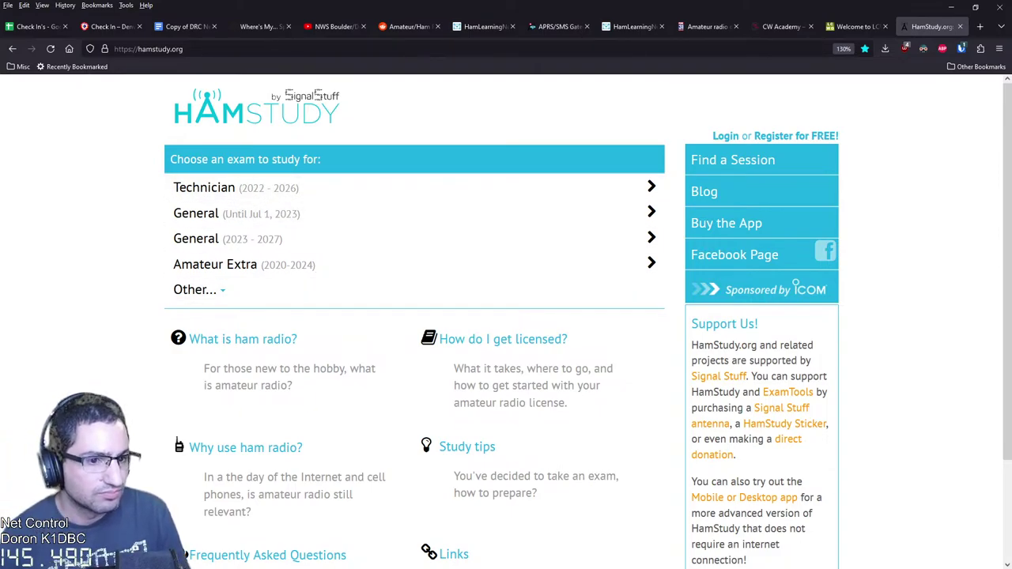
click(237, 187)
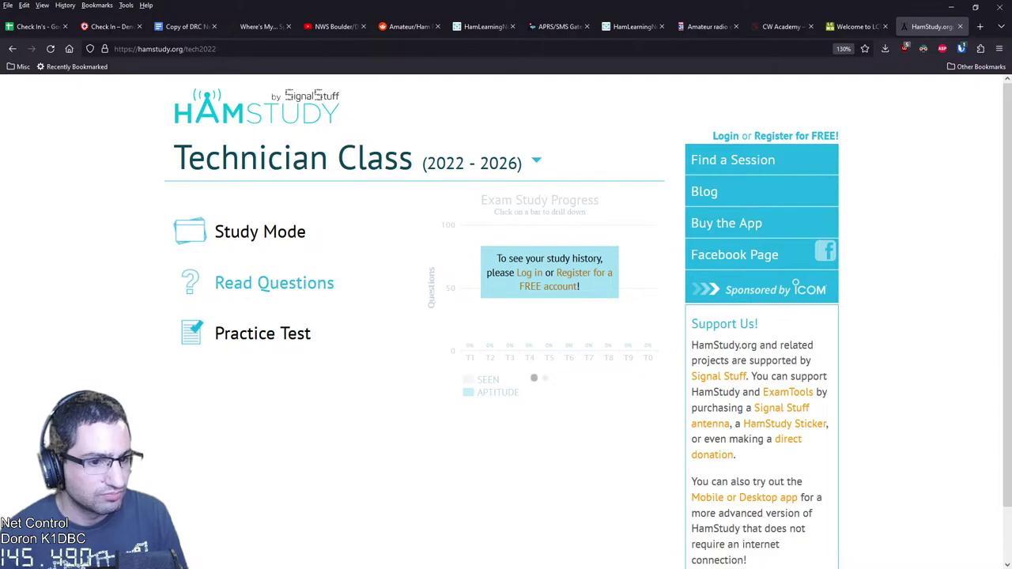
click(260, 232)
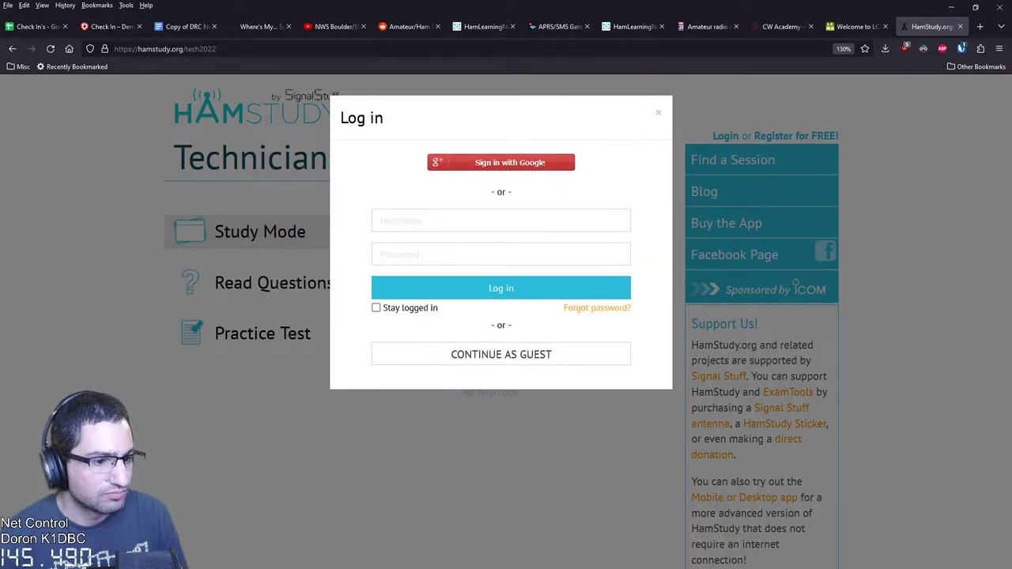
click(501, 354)
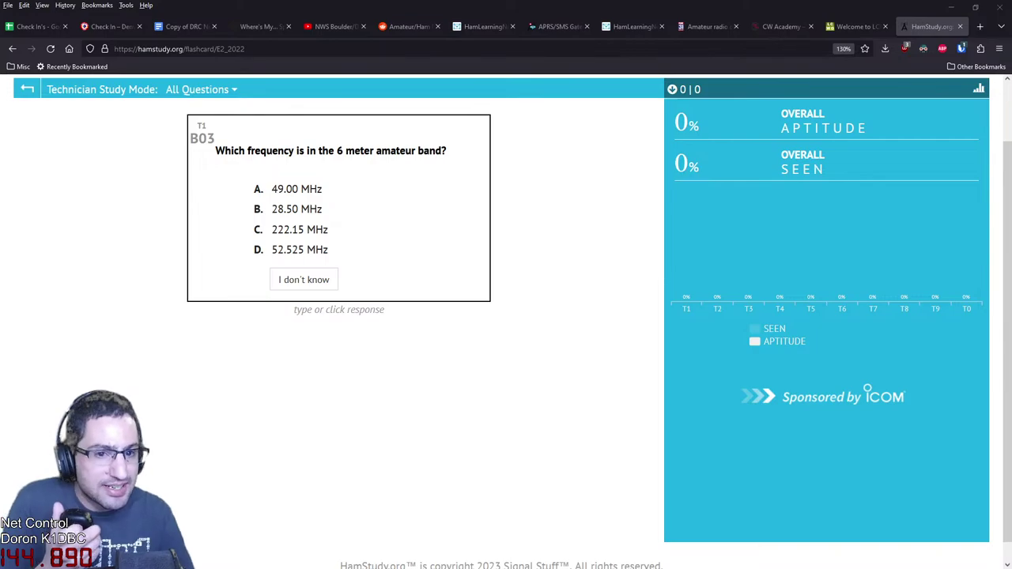
Browse the Technician question pool by section, then return to the Technician Class home page
key(alt+Left)
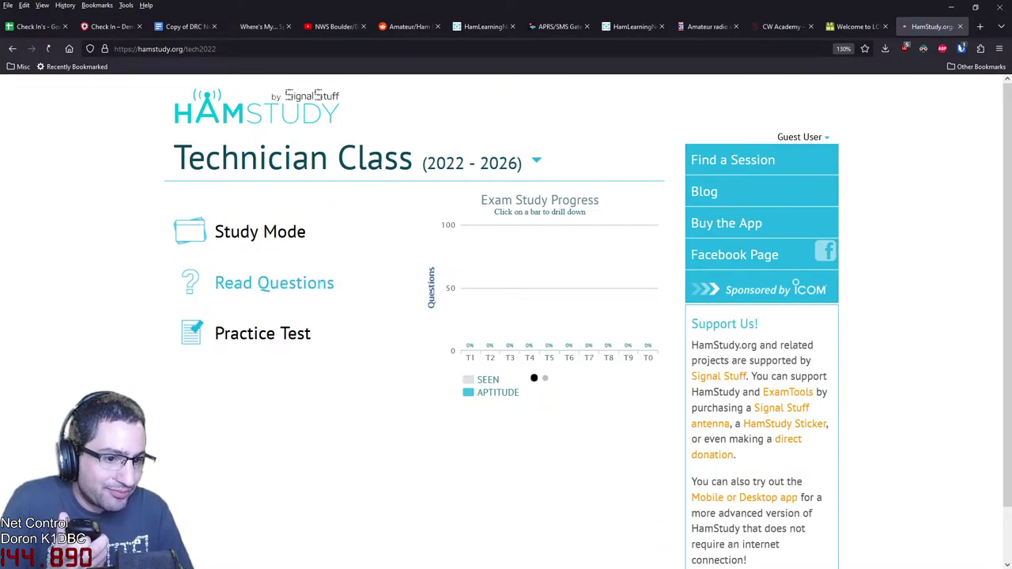
click(274, 283)
scroll(506, 316, down, 4)
scroll(505, 316, down, 1)
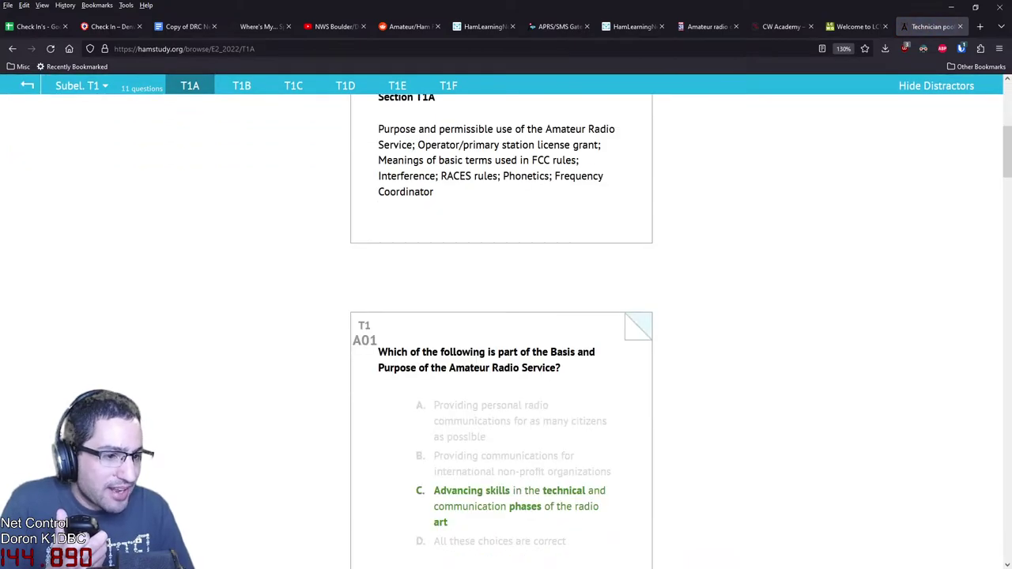
scroll(506, 316, up, 3)
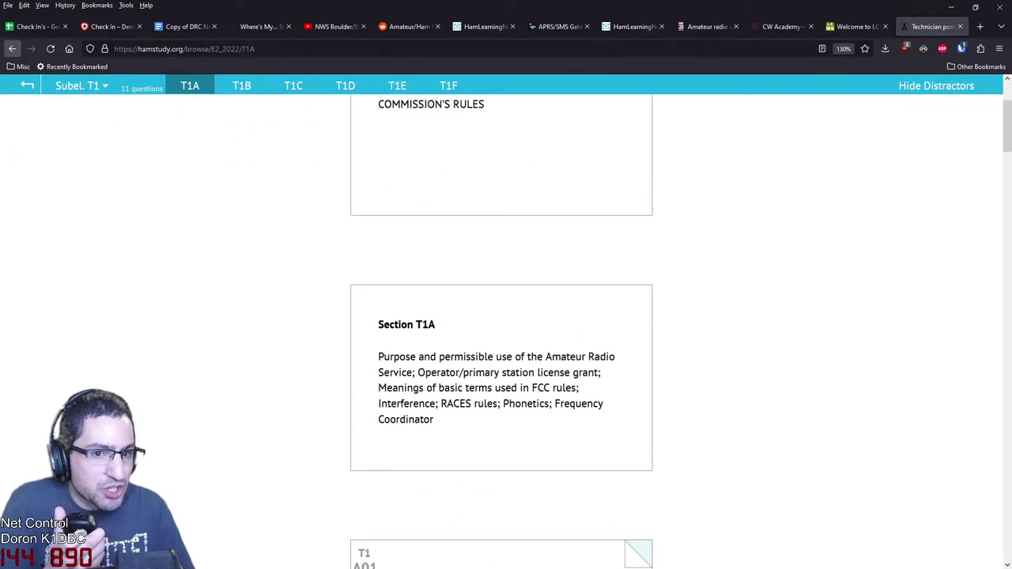
click(11, 48)
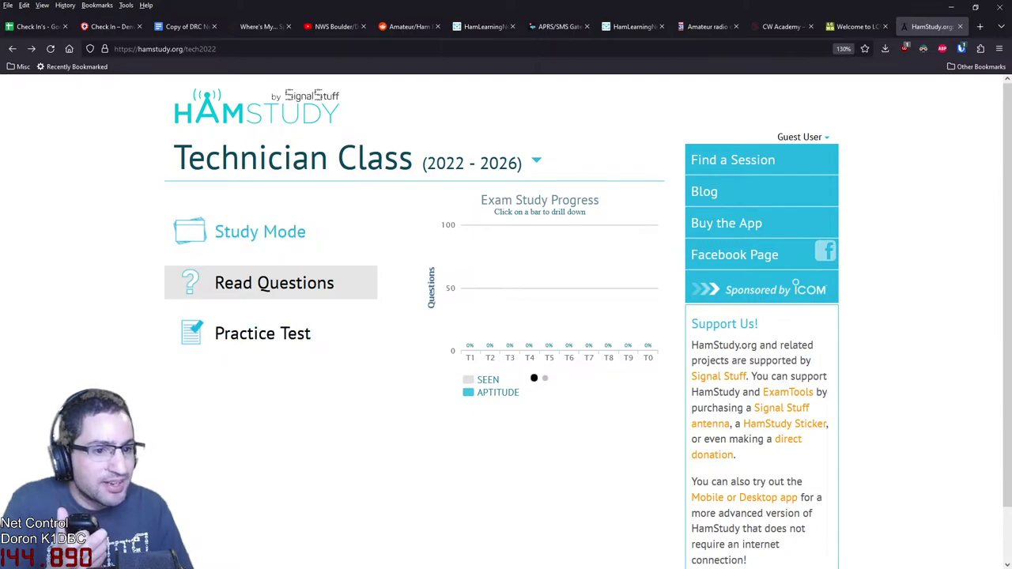
Preview the 35-question Technician practice exam, then launch Study Mode flashcards
click(263, 332)
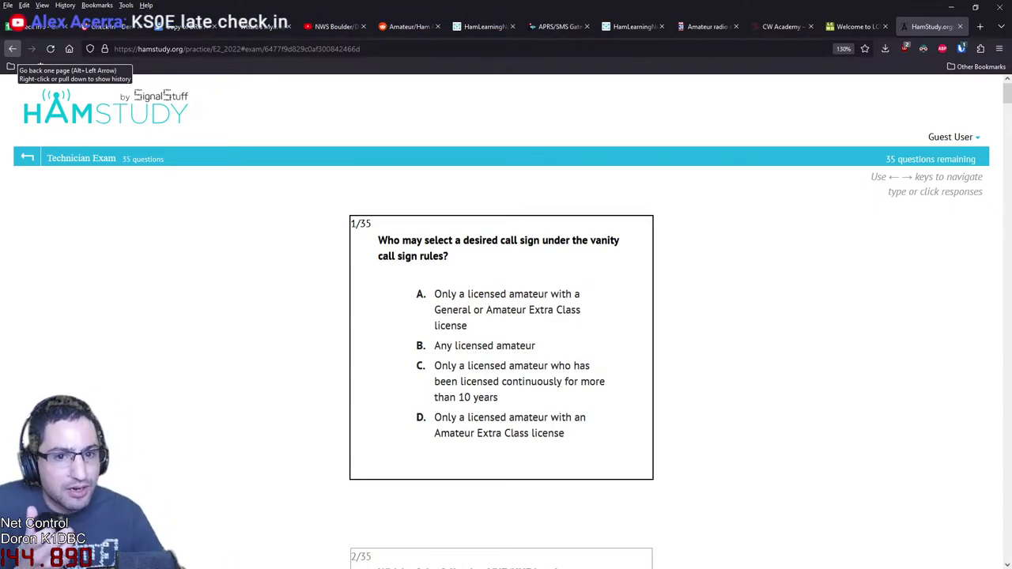
click(12, 48)
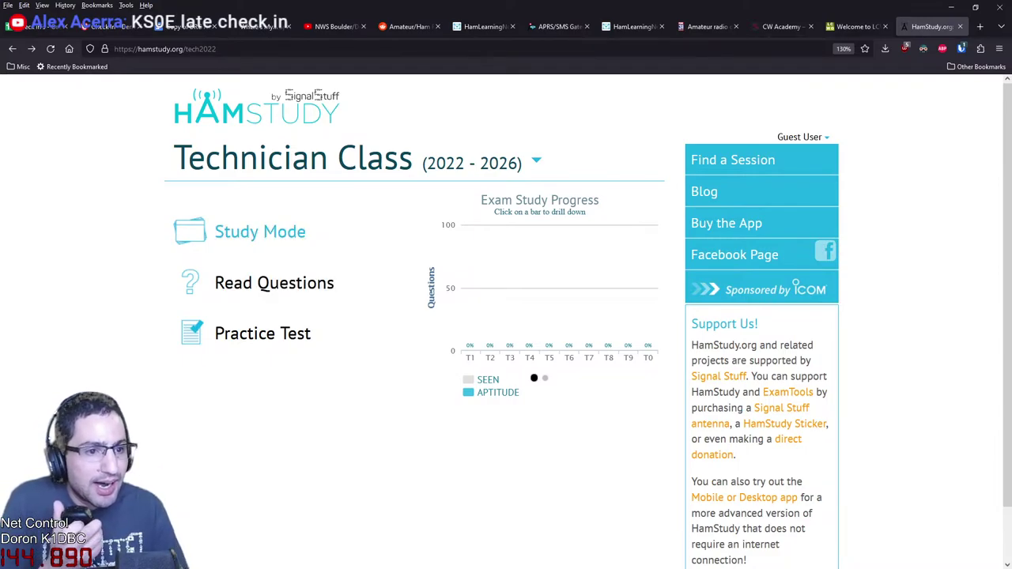
scroll(260, 229, down, 1)
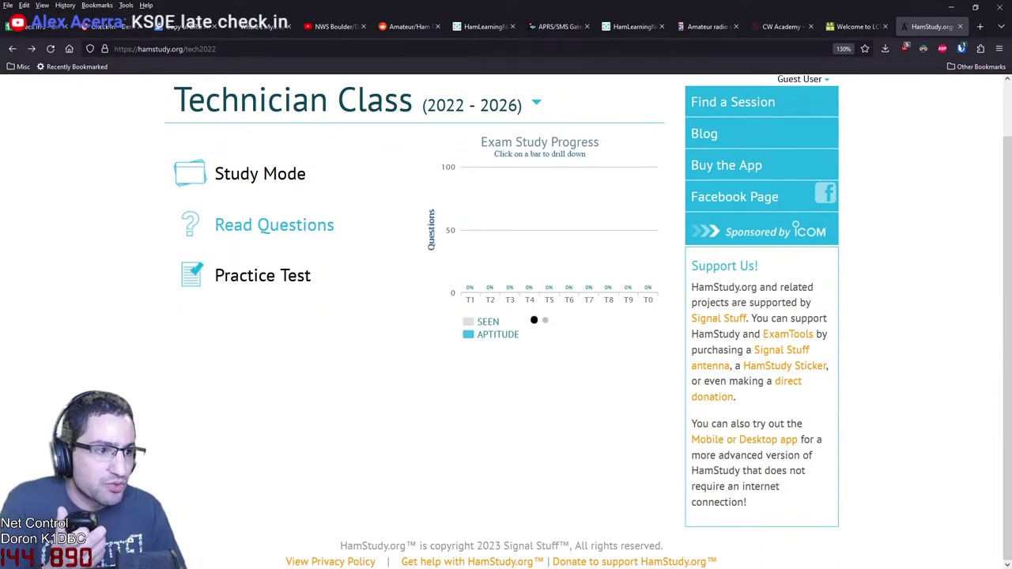
scroll(269, 226, up, 1)
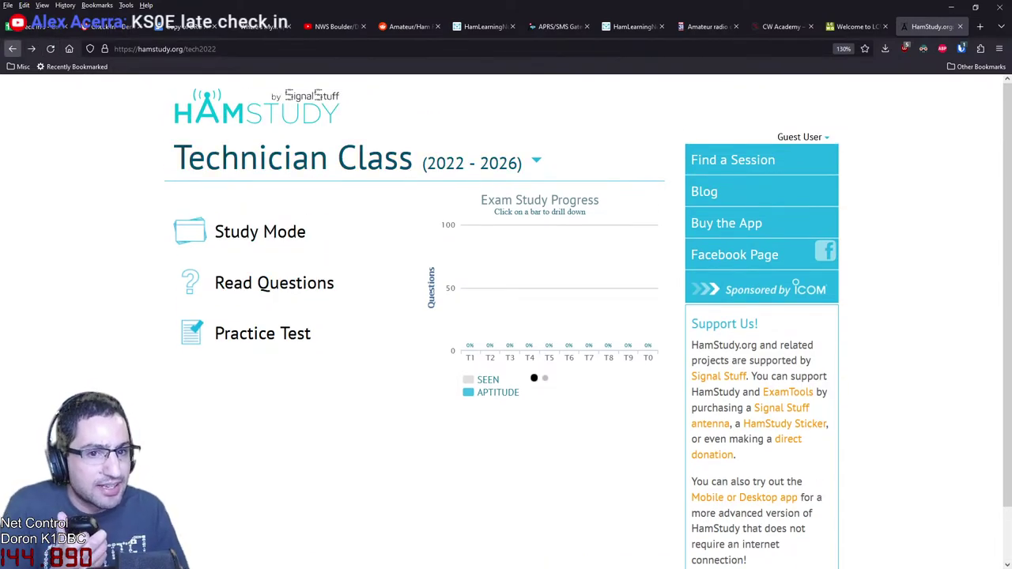
click(12, 49)
Dismiss the login prompt, read the T1A Commission's Rules questions, then open QRZ's practice exams page
click(12, 49)
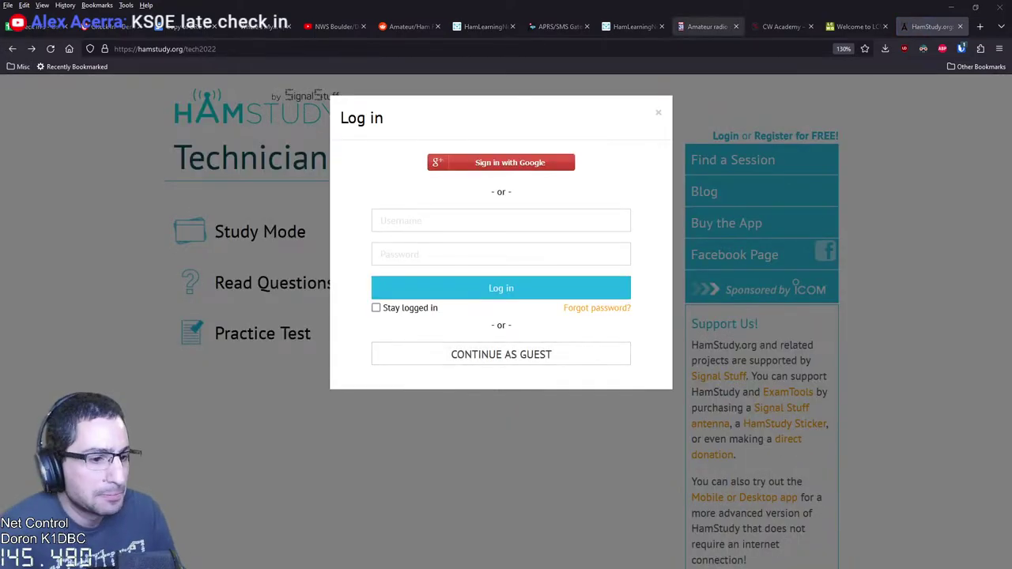
click(658, 113)
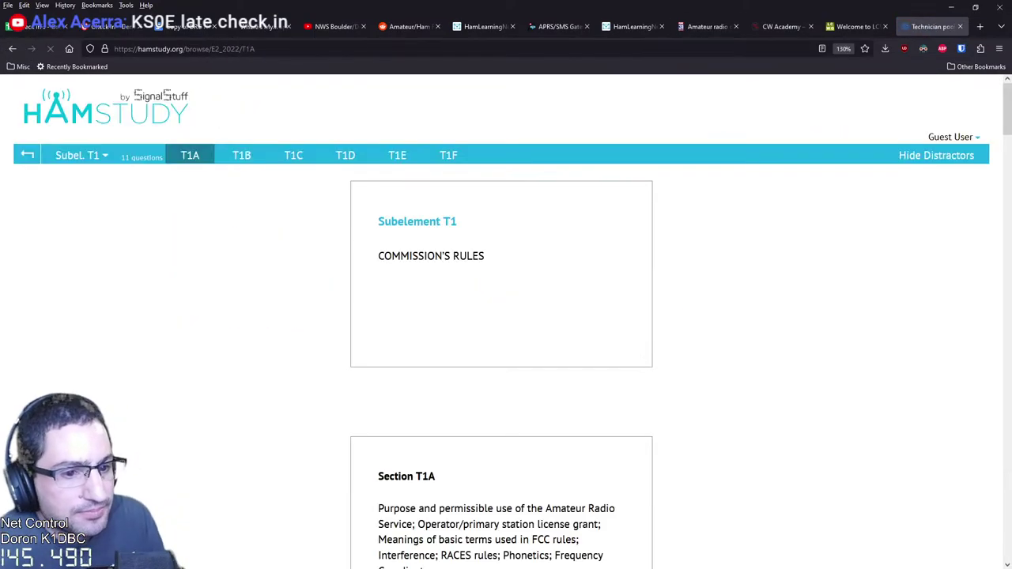
scroll(501, 316, down, 2)
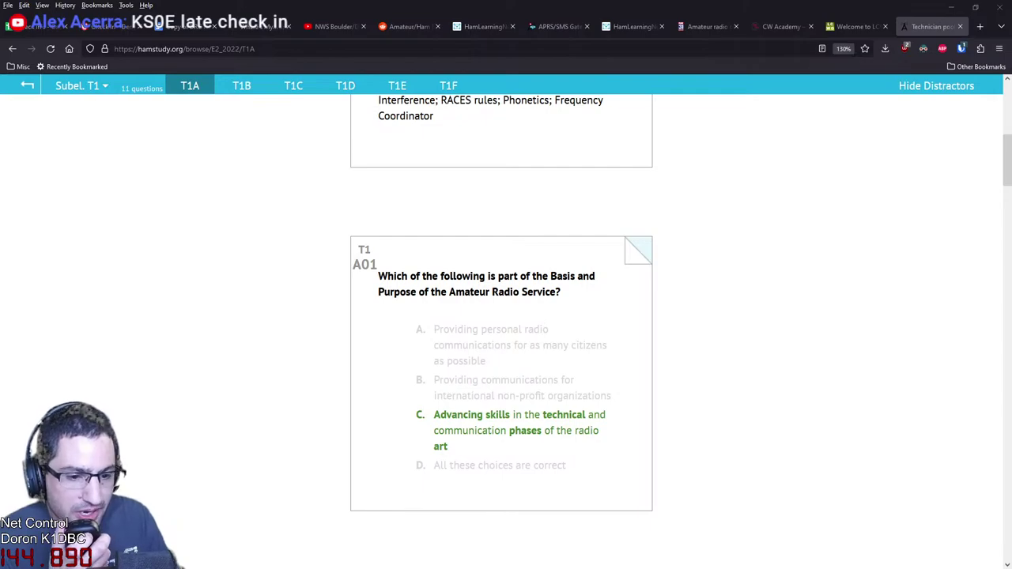
scroll(501, 316, down, 2)
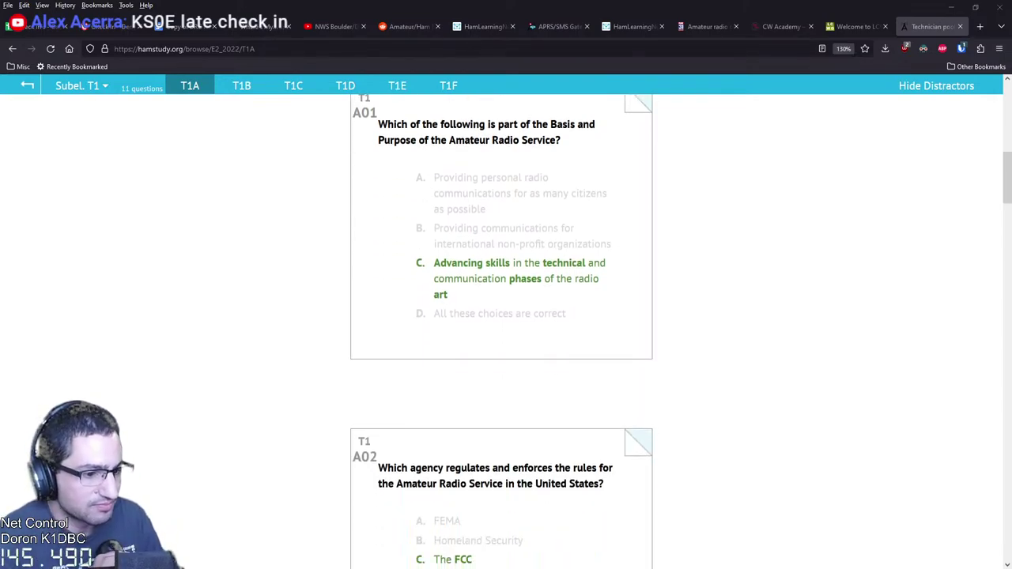
scroll(501, 316, down, 3)
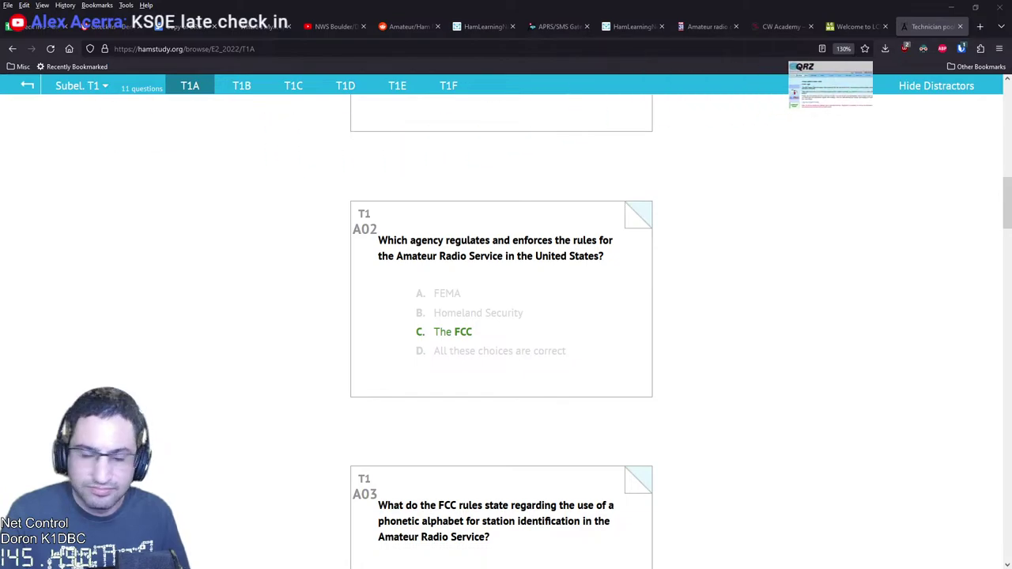
click(980, 27)
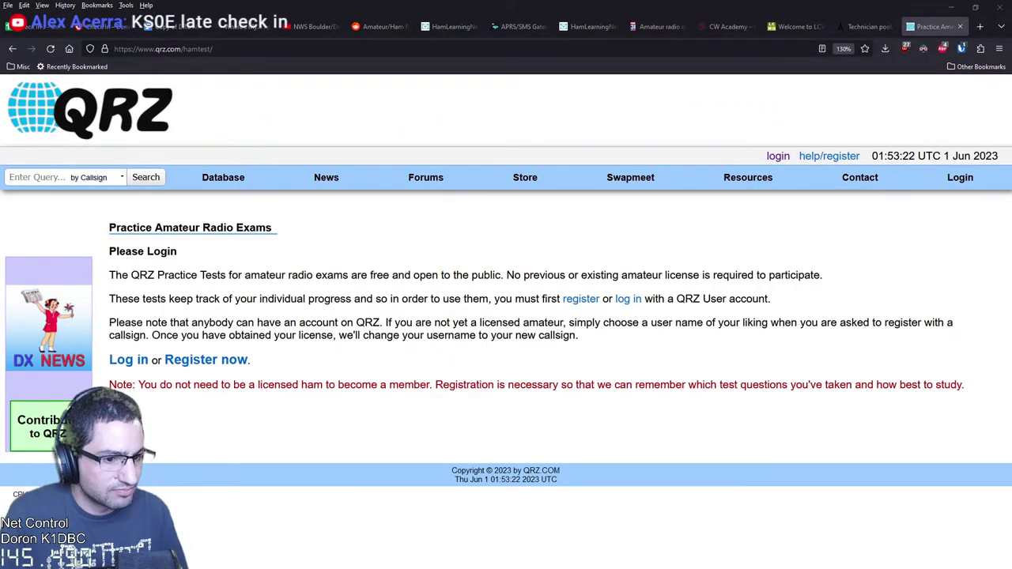
Sign in to QRZ.com using the saved login autofilled from Bitwarden
right_click(175, 299)
click(129, 360)
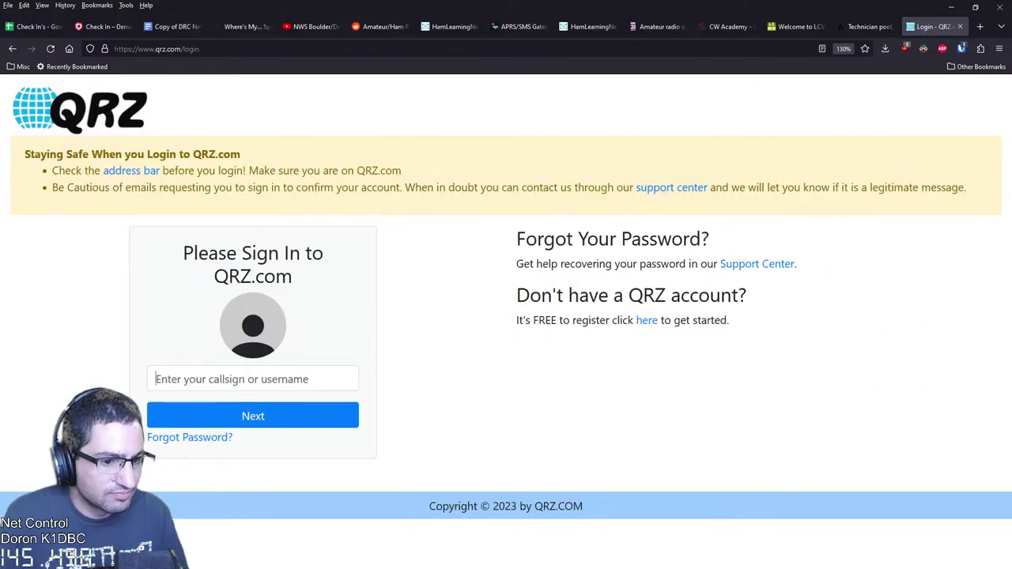
right_click(271, 379)
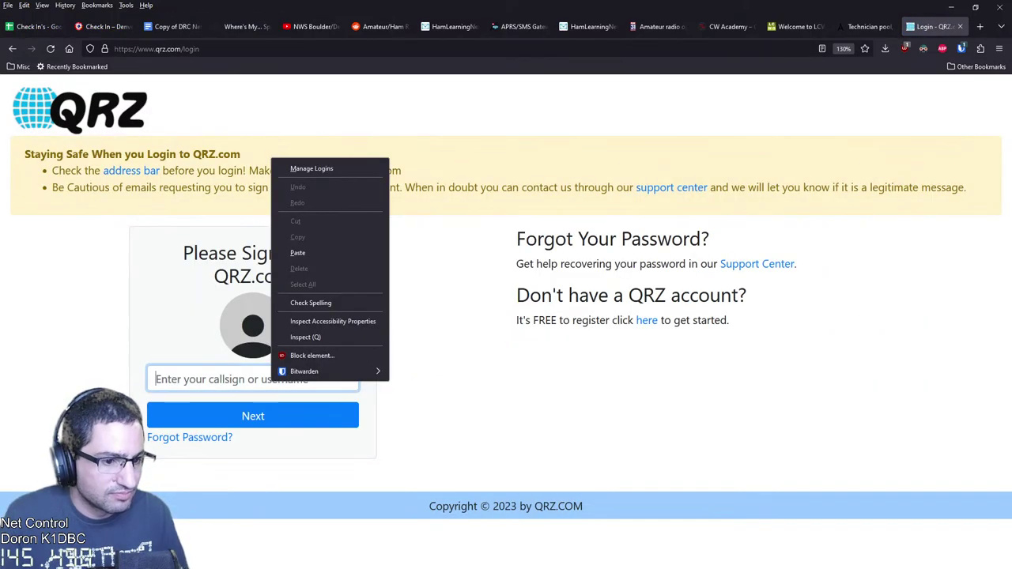
mouse_move(317, 371)
mouse_move(427, 370)
click(536, 370)
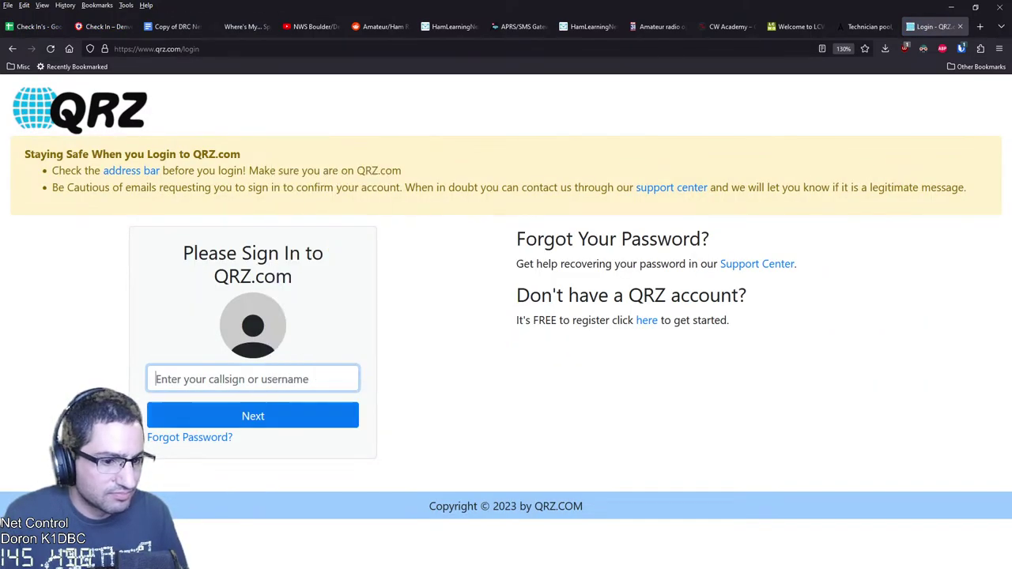
key(Return)
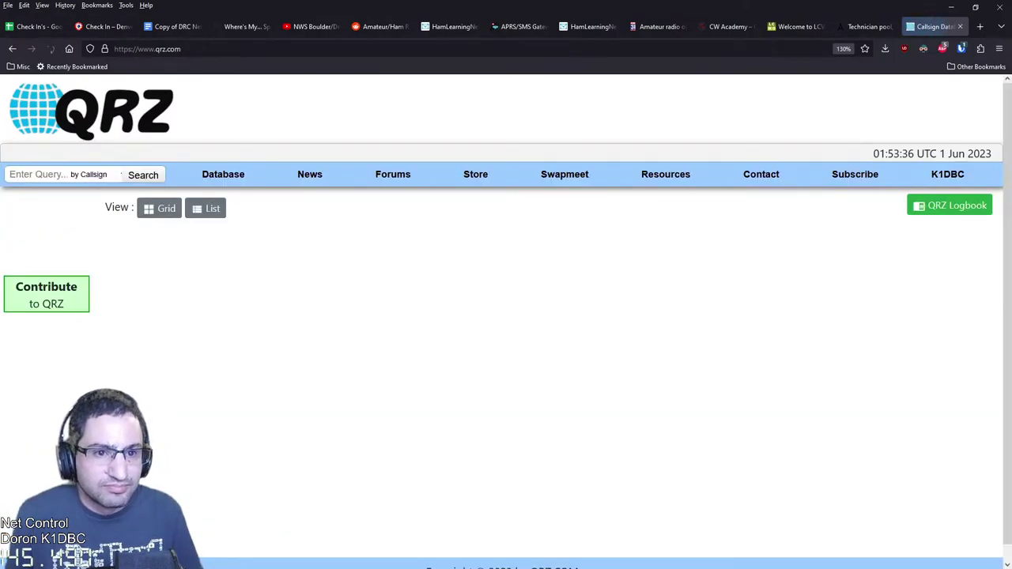
Load qrz.com/hamtest to show the list of practice exams
key(ctrl+l)
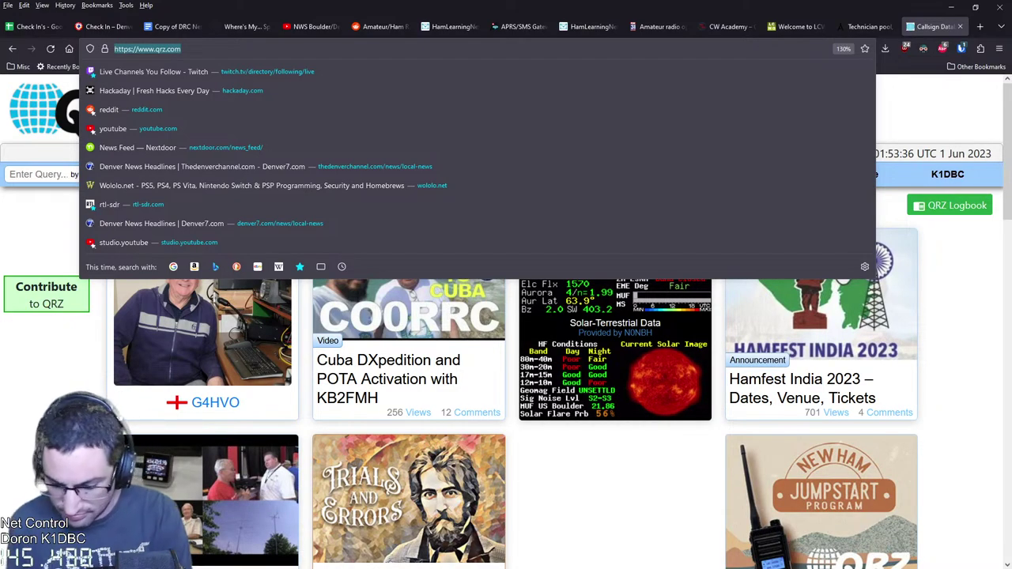
key(alt+Tab)
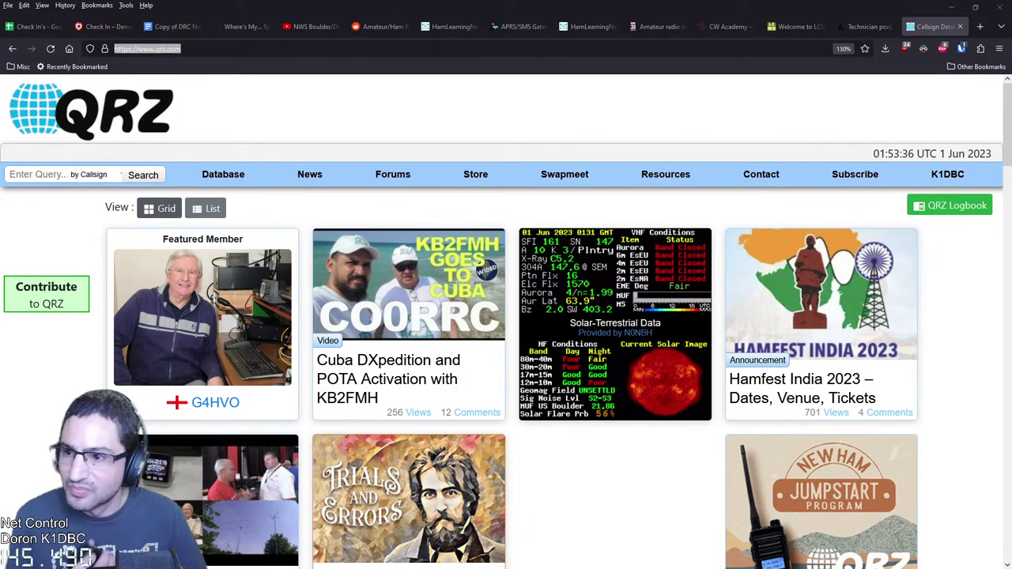
click(170, 48)
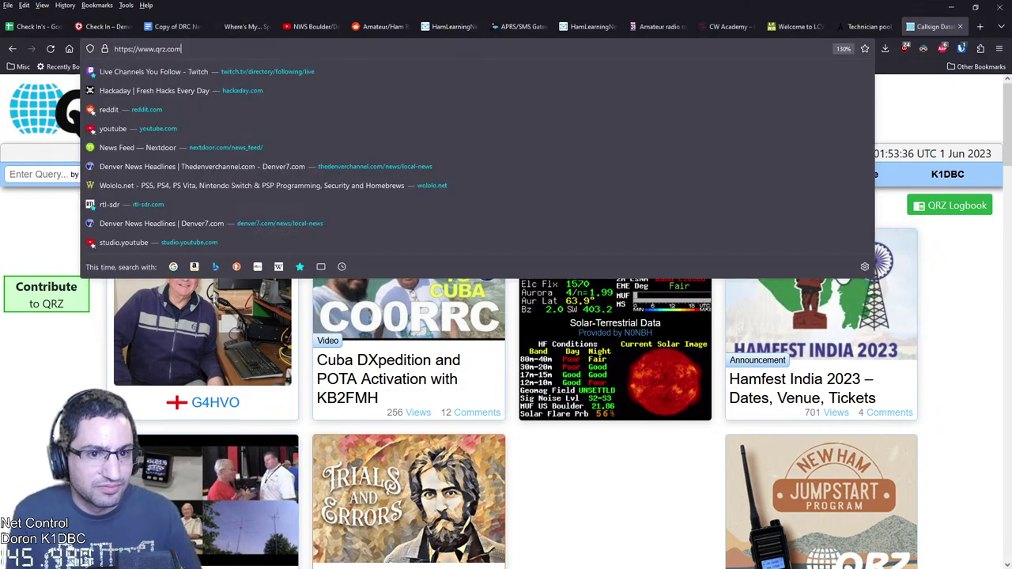
text(Hamtest/)
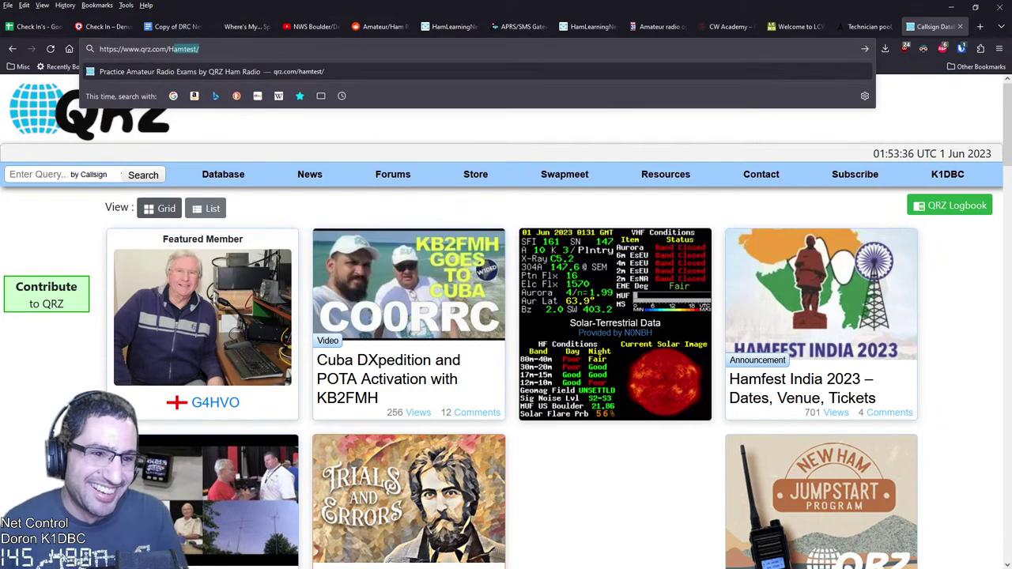
key(Return)
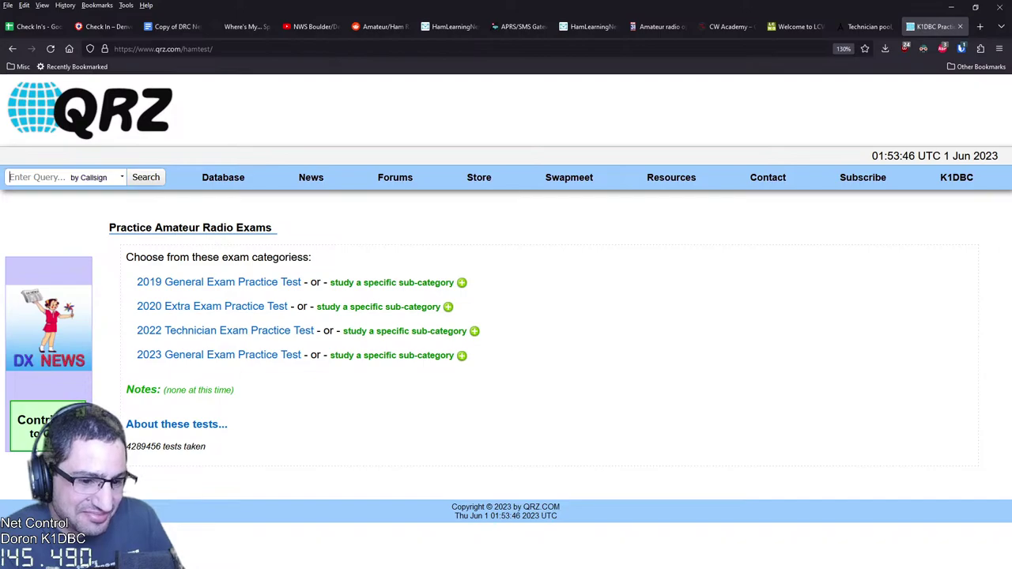
Start the 2023 General practice test at 100% zoom, then search 'ARRL MANUAL' in a new tab
click(237, 355)
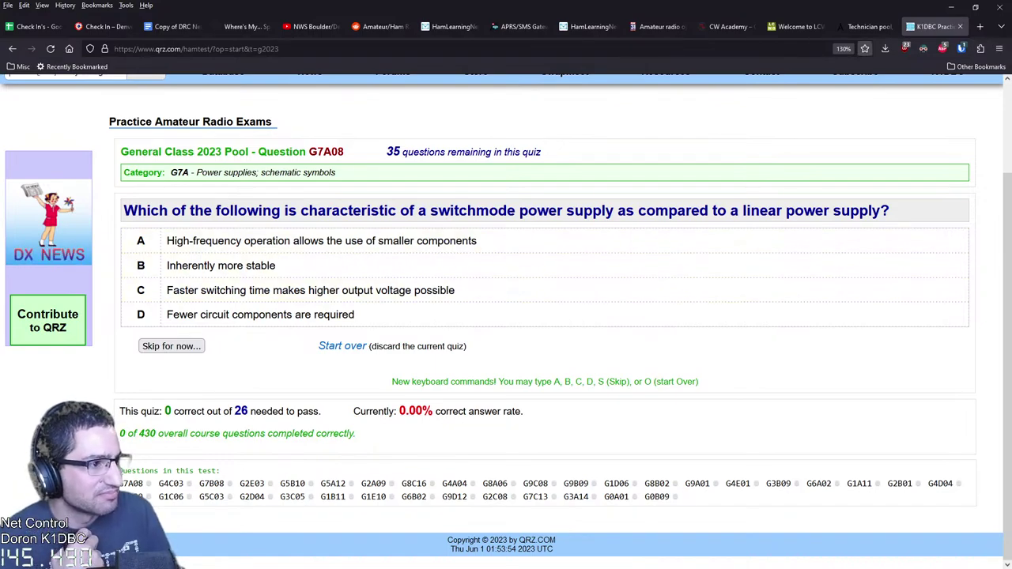
key(ctrl+0)
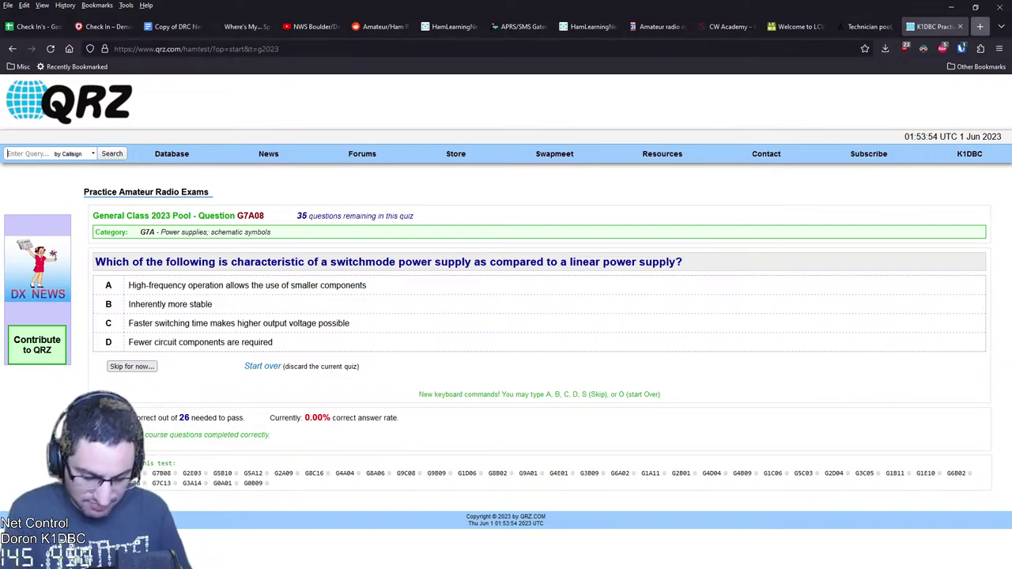
click(980, 26)
text(ARRL MANUAL)
key(Return)
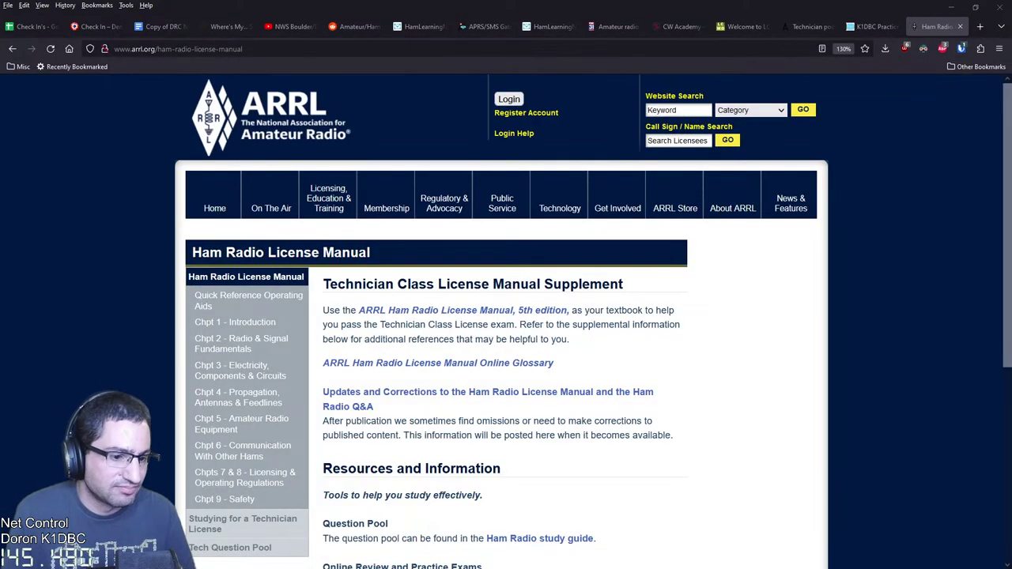
Open the ARRL question pool PDF and the license manual errata, then return to the Check In's sheet
scroll(506, 316, down, 3)
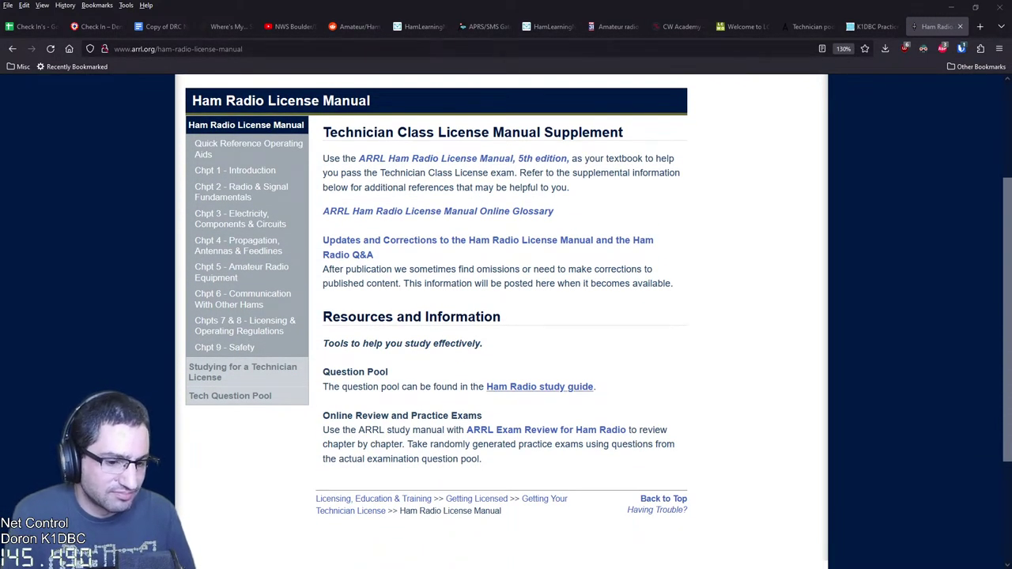
click(539, 386)
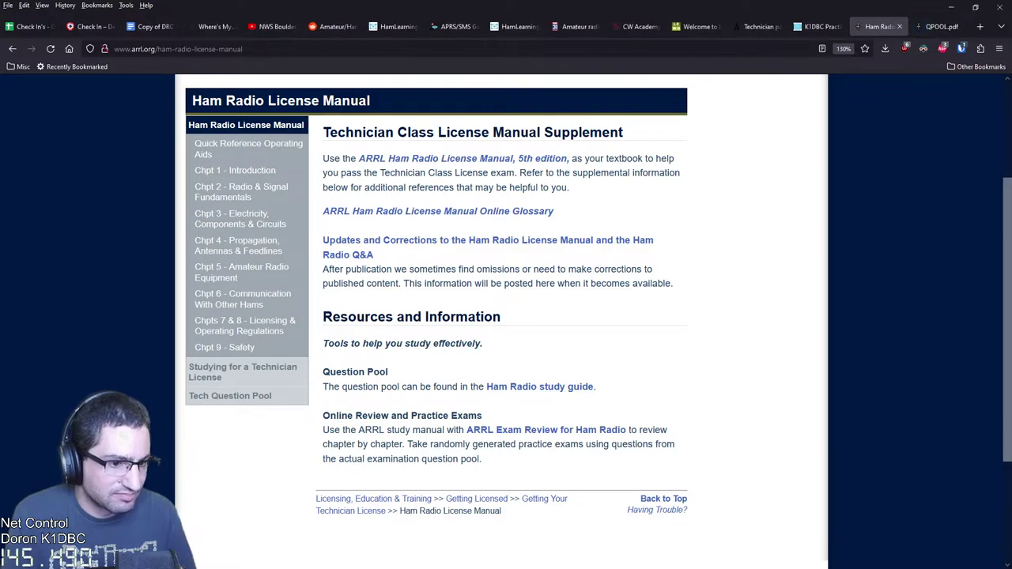
click(487, 241)
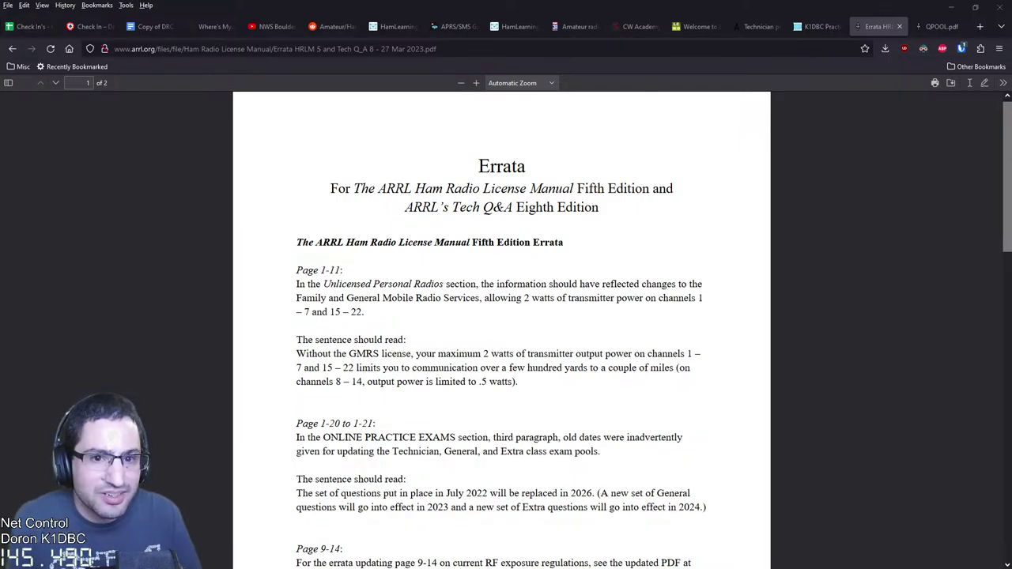
key(ctrl+1)
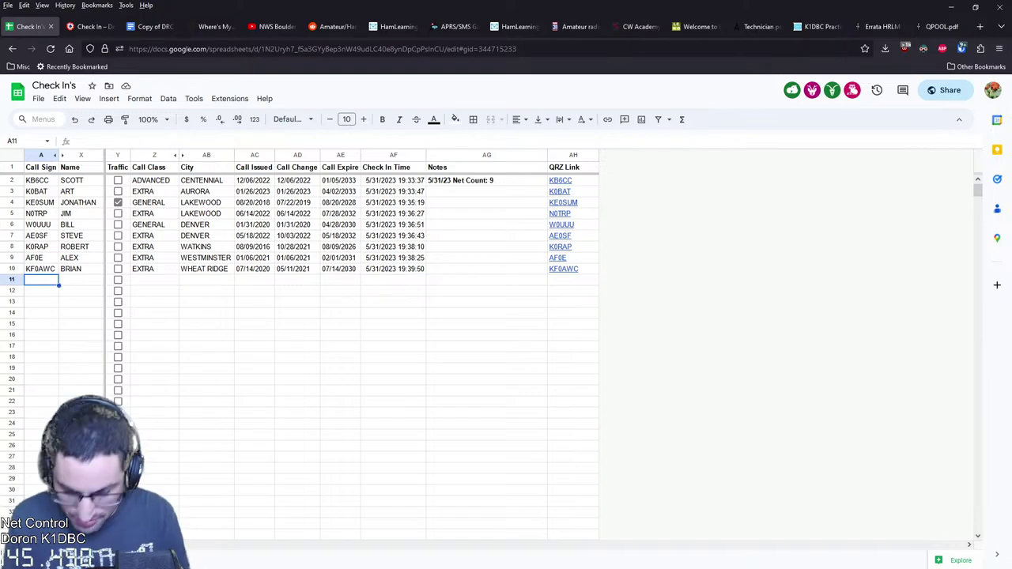
Enter the late station's call sign in A11 so the net count reaches 10, then return to HamStudy
text(KS0E)
key(Return)
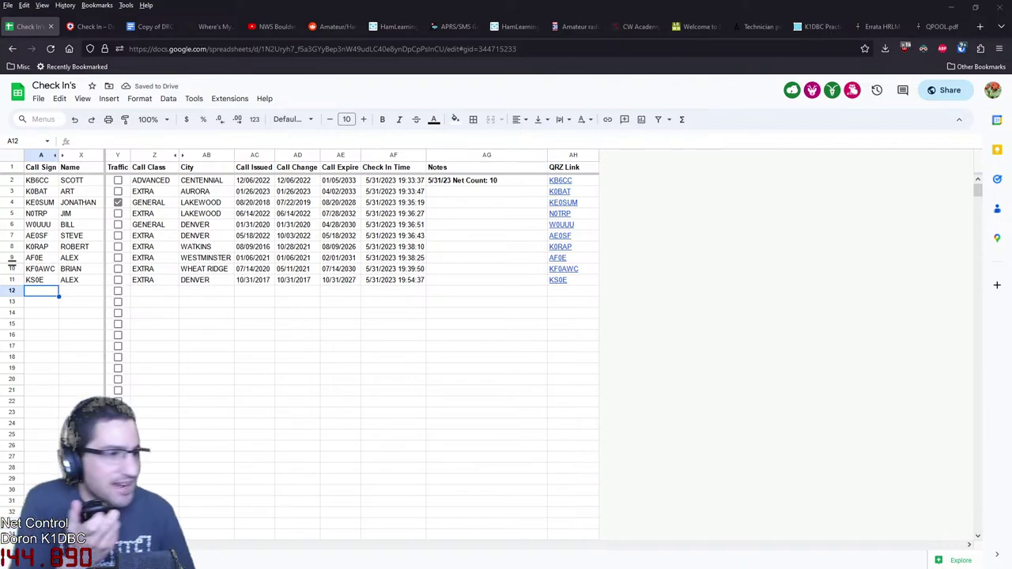
key(ctrl+shift+Tab)
key(ctrl+shift+Tab)
key(ctrl+shift+Tab)
key(ctrl+shift+Tab)
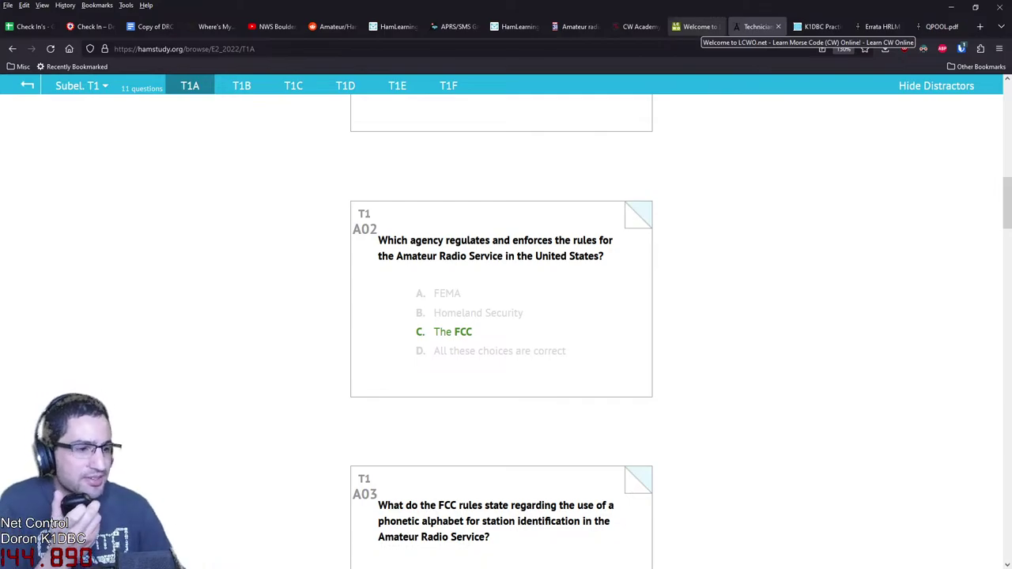
Review the T1A questions, QPOOL.pdf, errata and CW Academy tabs, then return to the Check In's sheet
scroll(501, 316, up, 8)
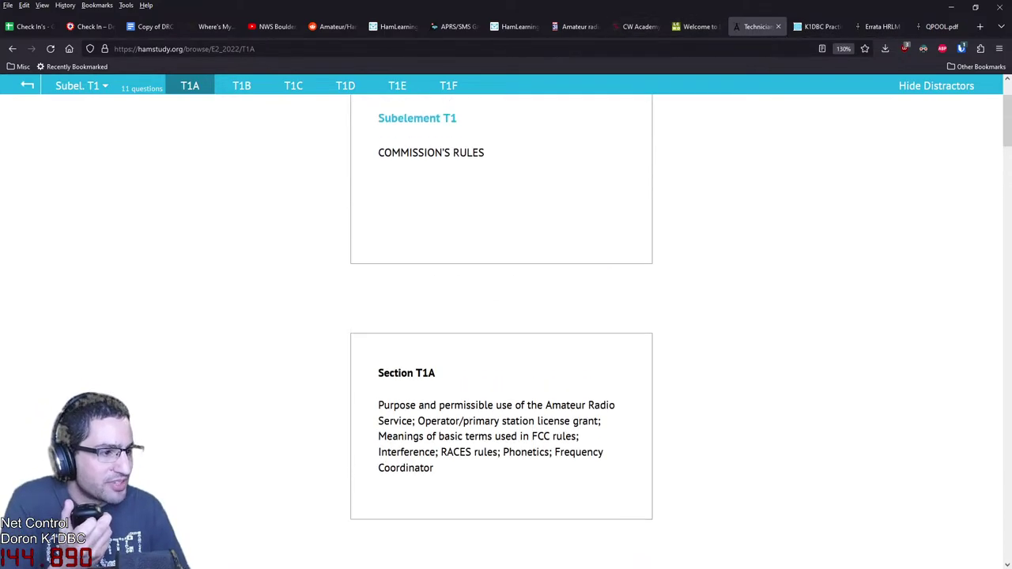
scroll(501, 316, up, 2)
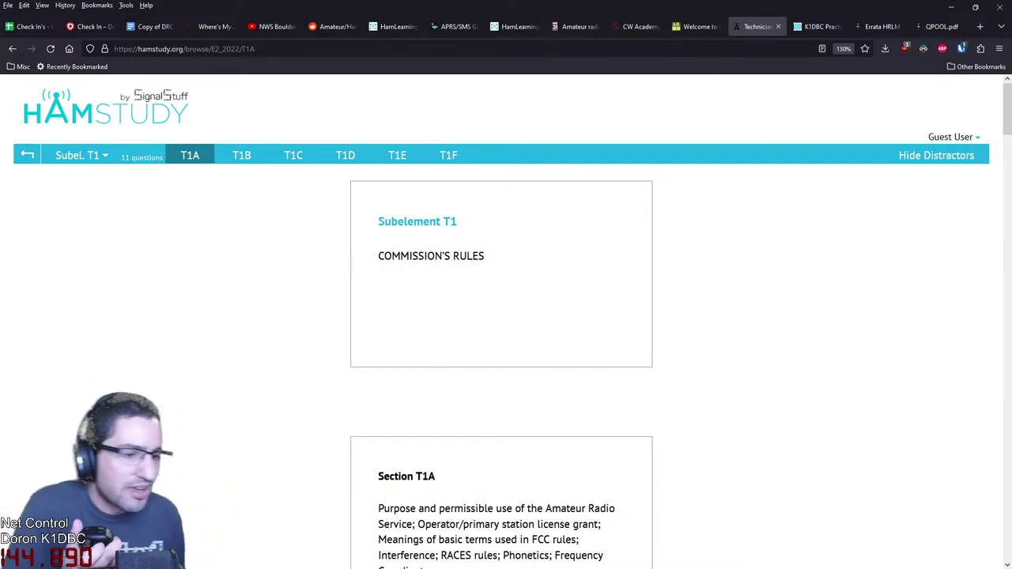
scroll(505, 316, down, 3)
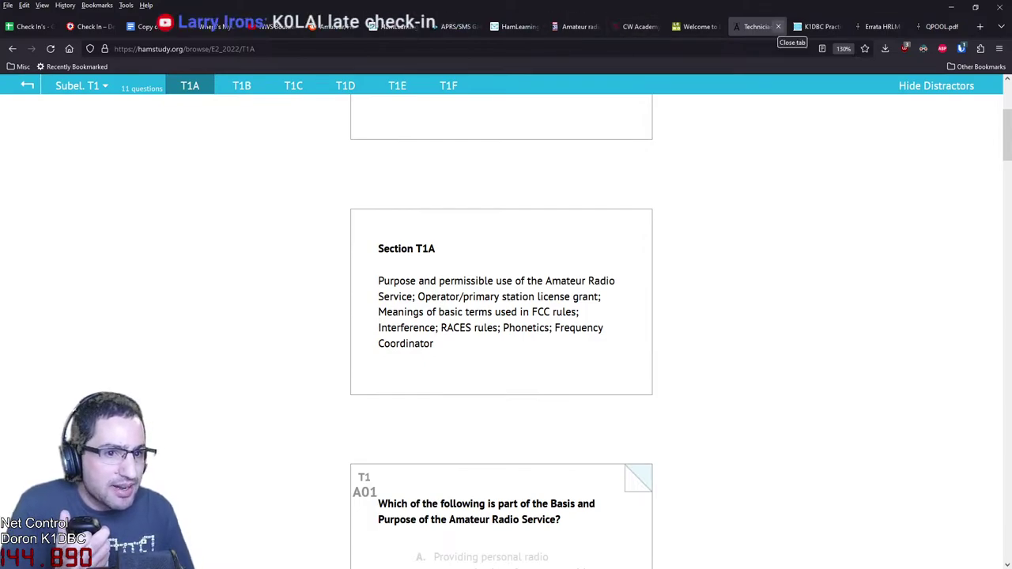
click(940, 27)
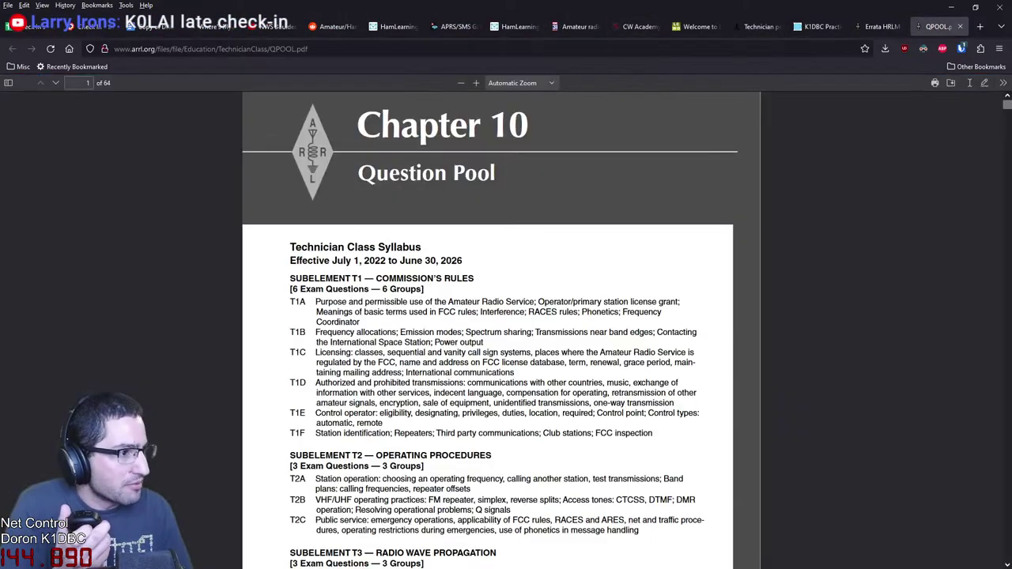
click(879, 26)
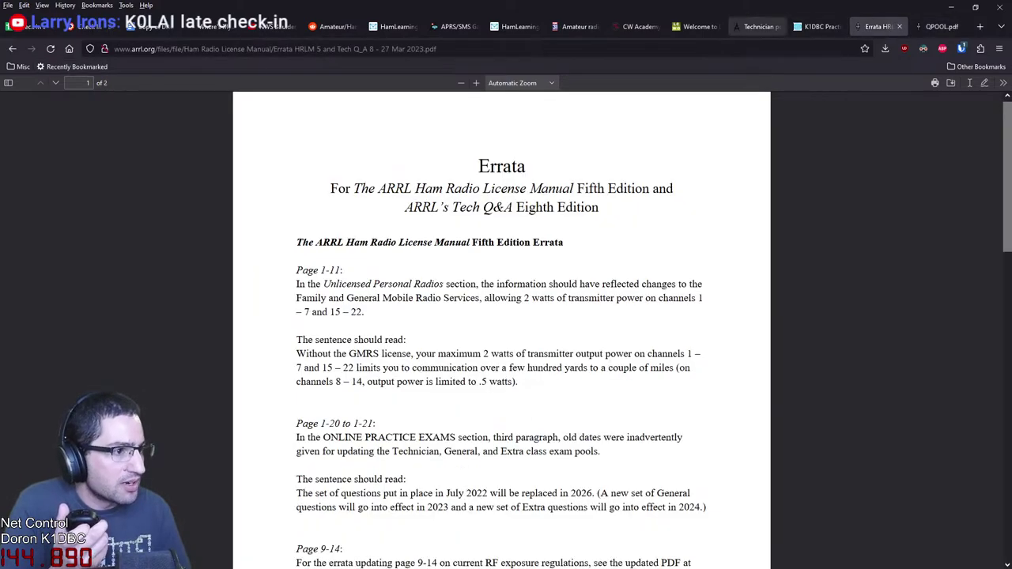
click(755, 26)
click(637, 26)
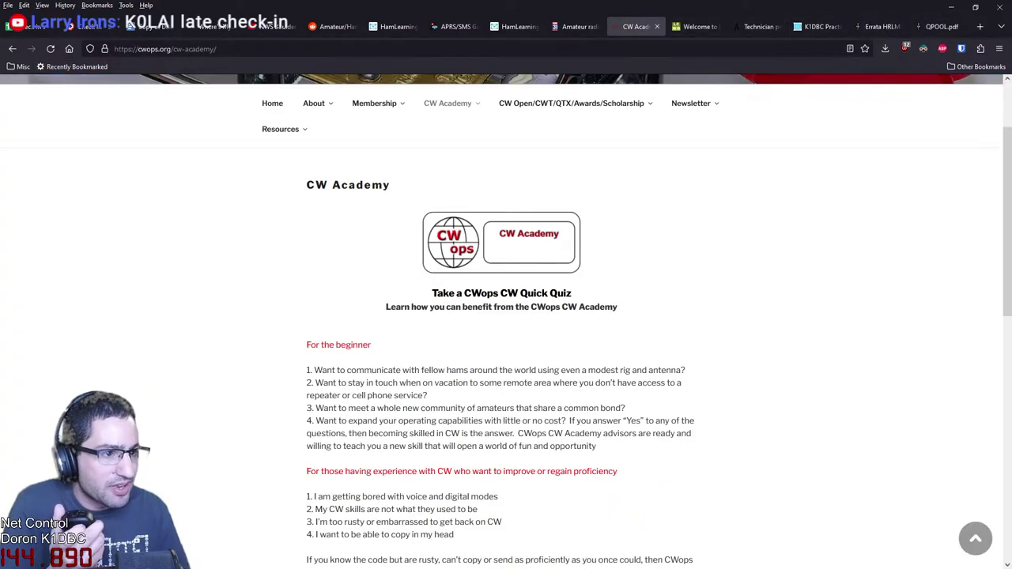
click(32, 26)
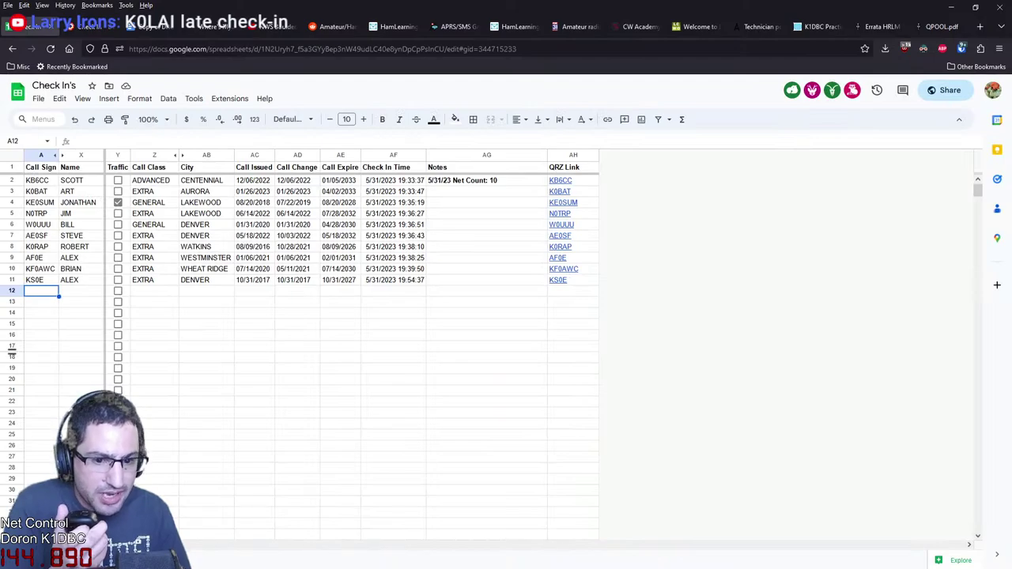
Enter the next late station's call sign in cell A12, then switch back to HamStudy's T1A questions
click(41, 291)
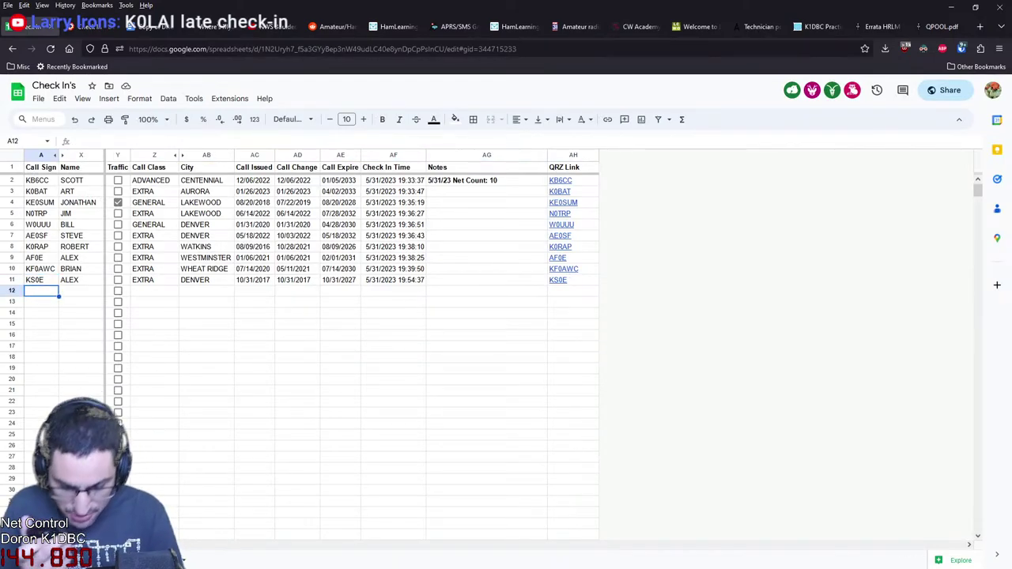
text(K0LAI)
key(Return)
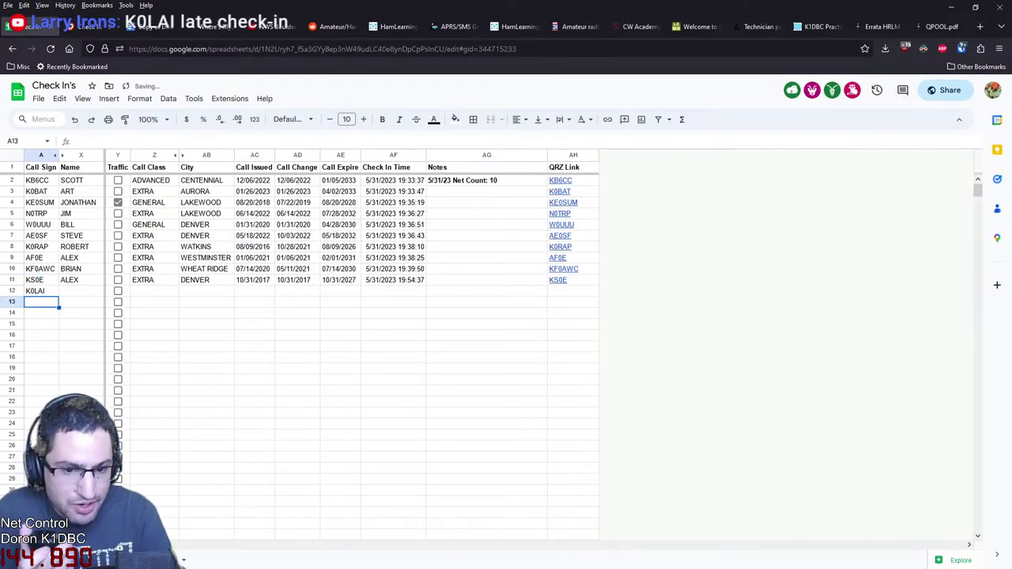
click(756, 26)
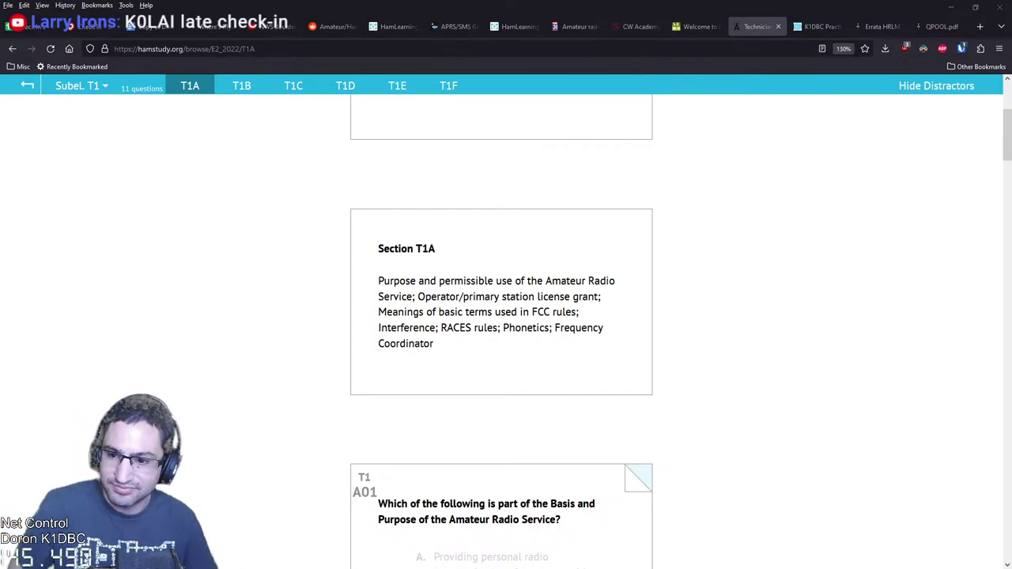
Read T1A questions A01 through A04, then return to the sheet showing row 12 filled and net count 11
scroll(501, 332, down, 6)
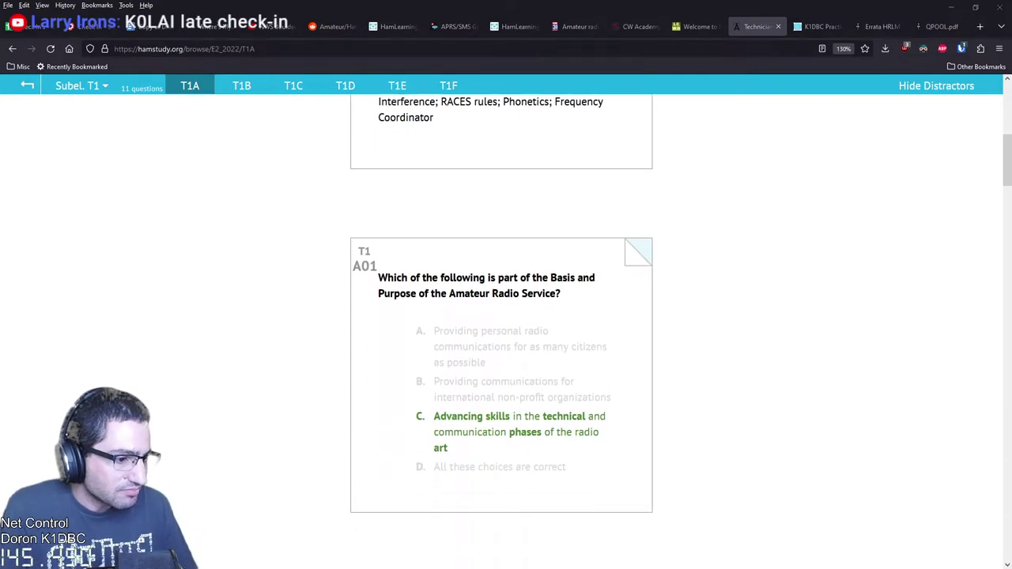
scroll(501, 332, down, 1)
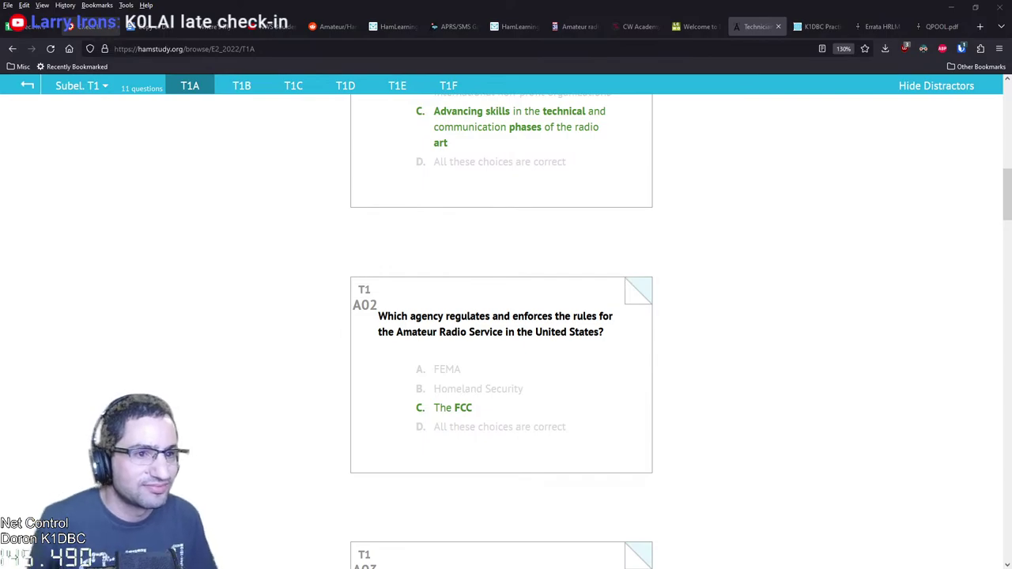
scroll(501, 332, down, 3)
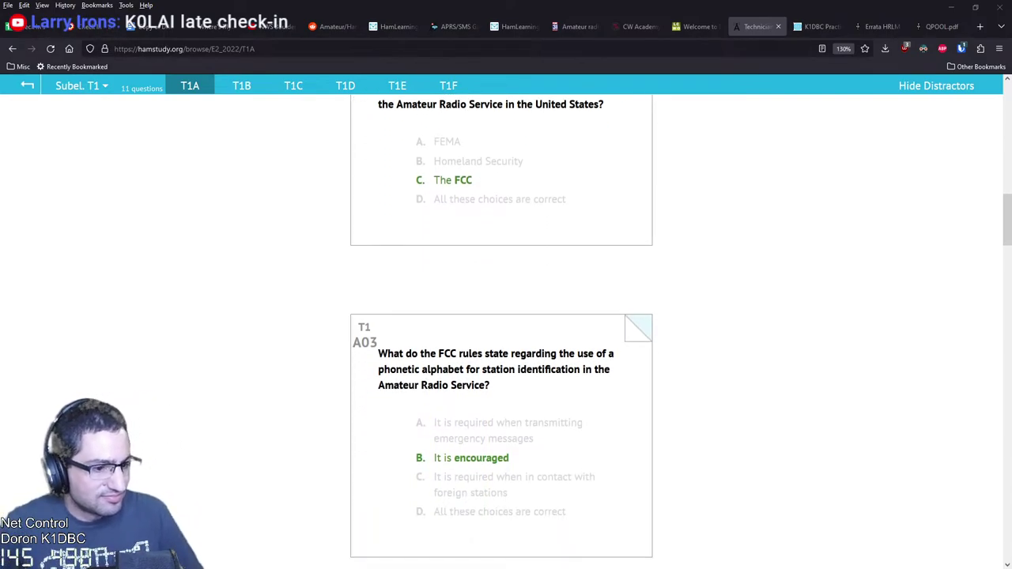
scroll(502, 331, down, 2)
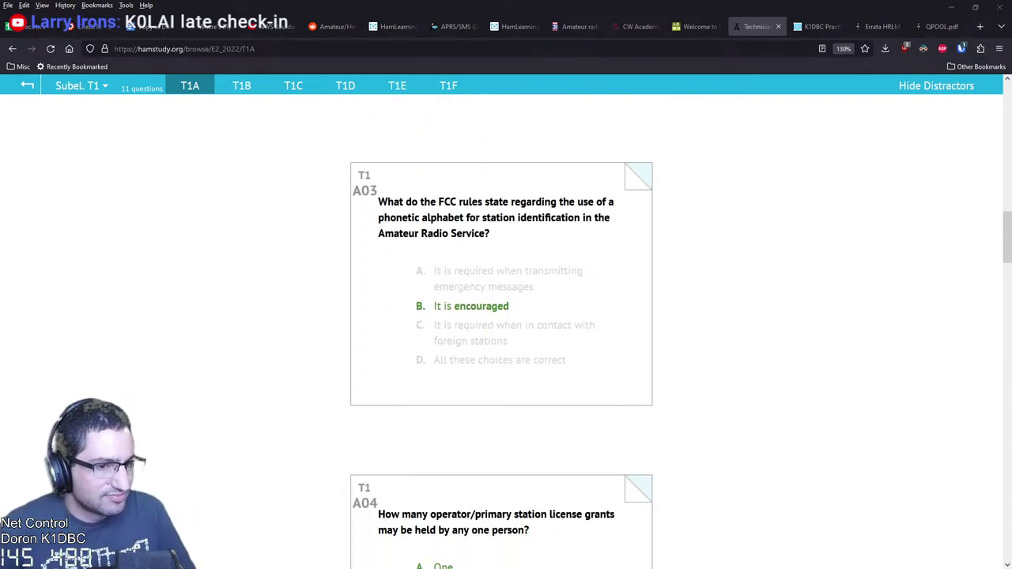
scroll(501, 331, down, 1)
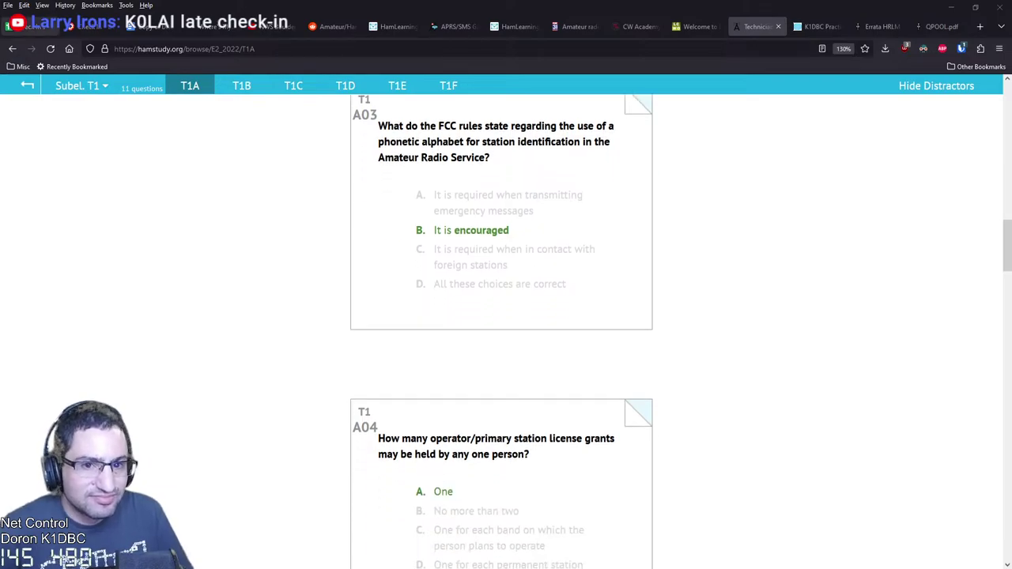
click(31, 26)
click(297, 379)
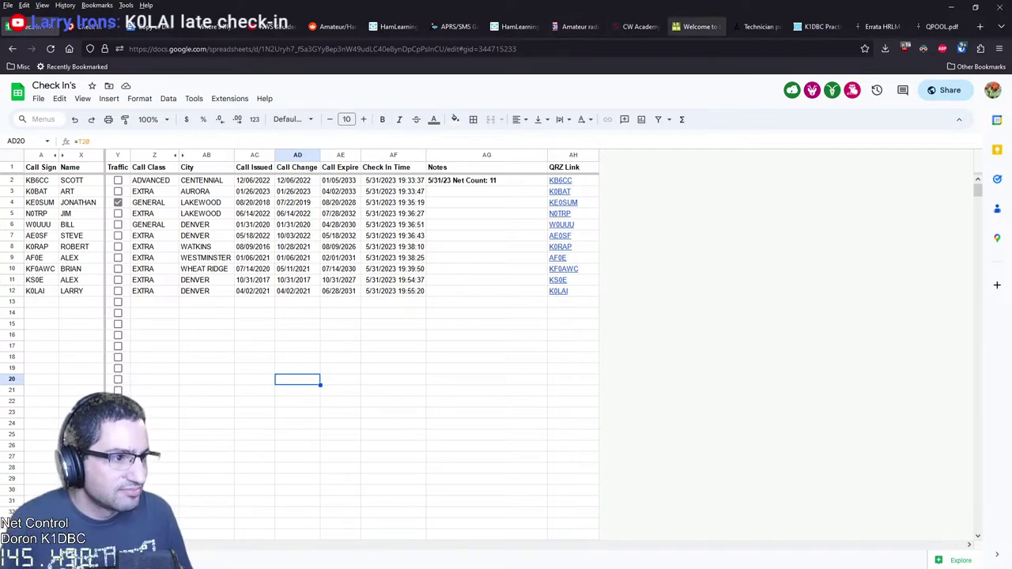
Glance at LCWO, read T1A question A05, then scroll through the ARRL License Manual errata PDF
click(696, 26)
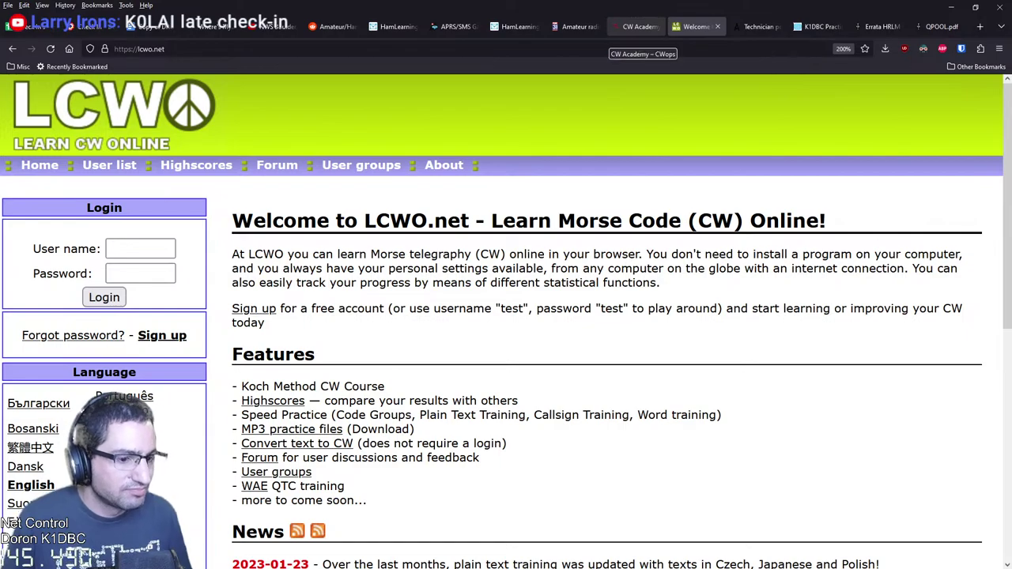
click(757, 26)
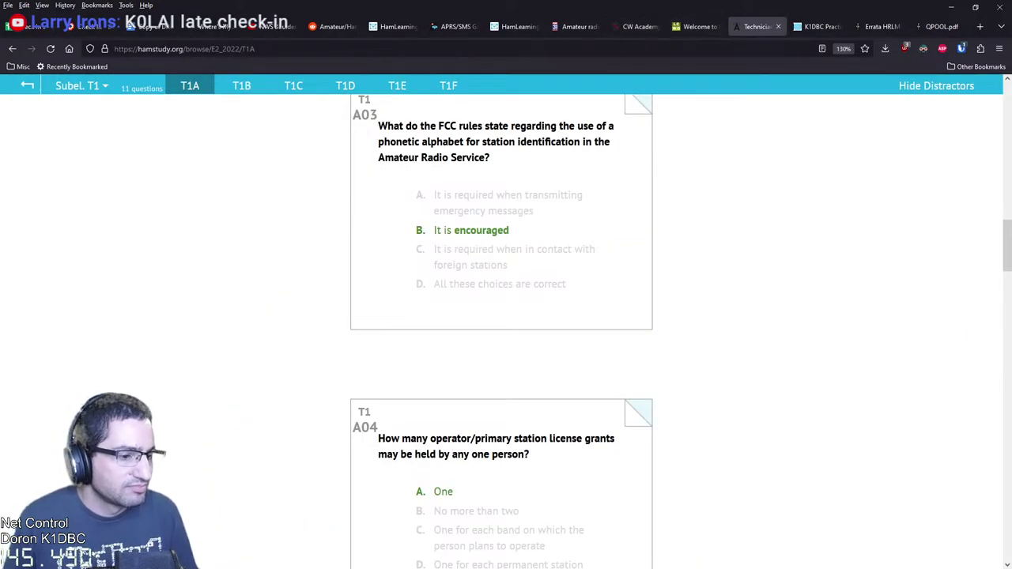
scroll(506, 332, down, 5)
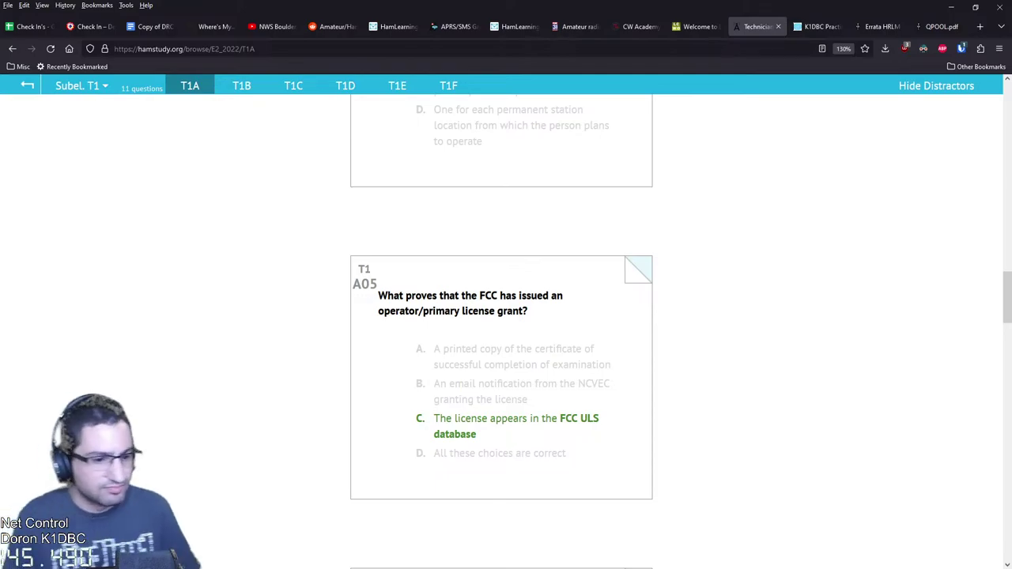
scroll(506, 332, down, 1)
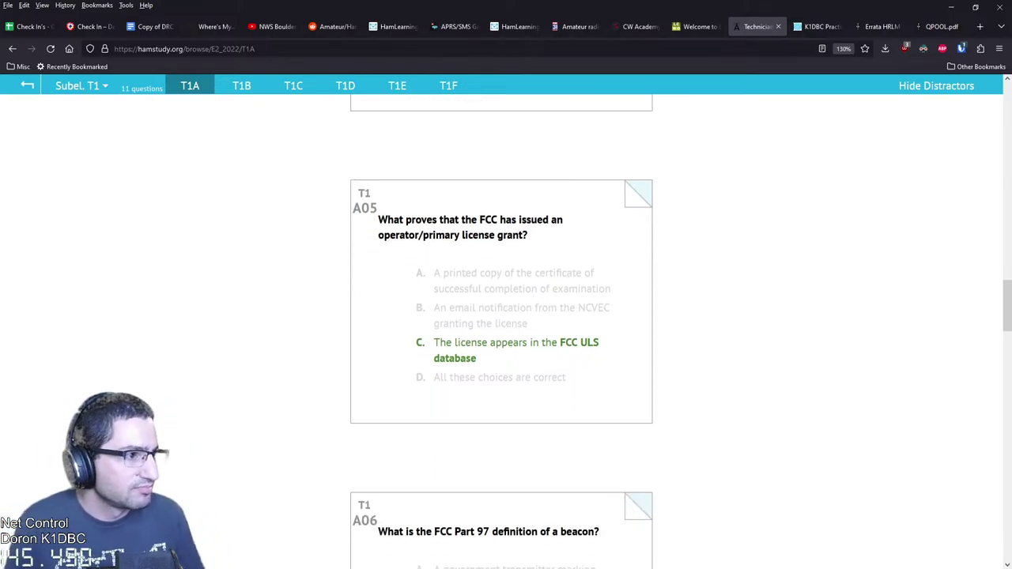
click(877, 26)
scroll(501, 332, down, 2)
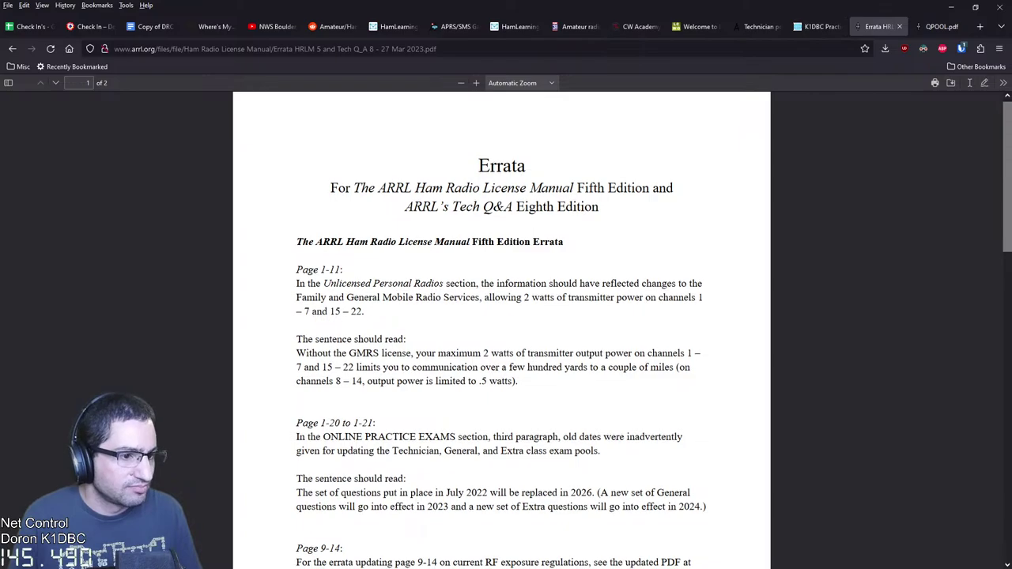
scroll(501, 332, down, 4)
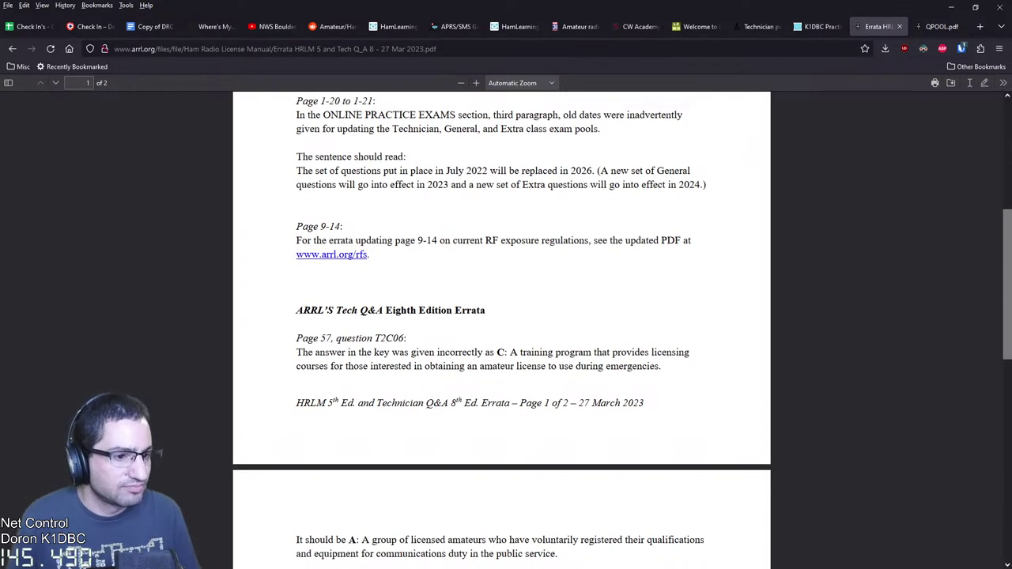
click(941, 26)
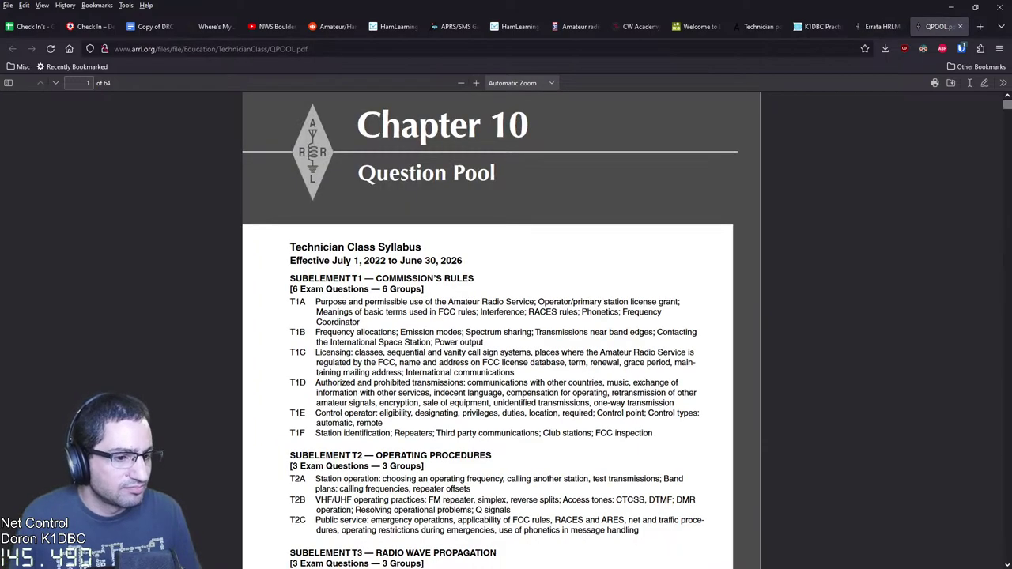
scroll(501, 332, down, 2)
scroll(501, 332, down, 2)
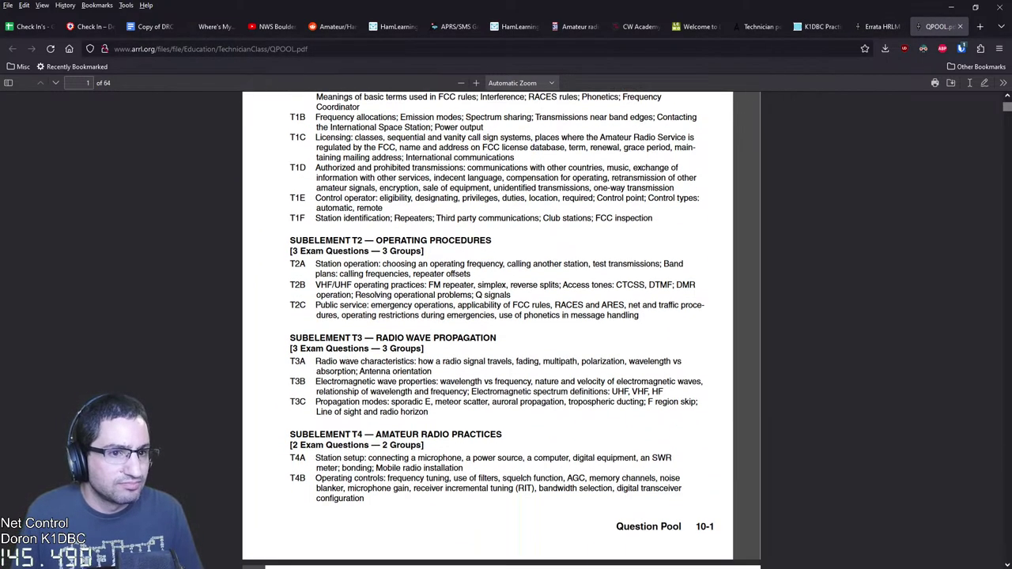
scroll(501, 332, down, 8)
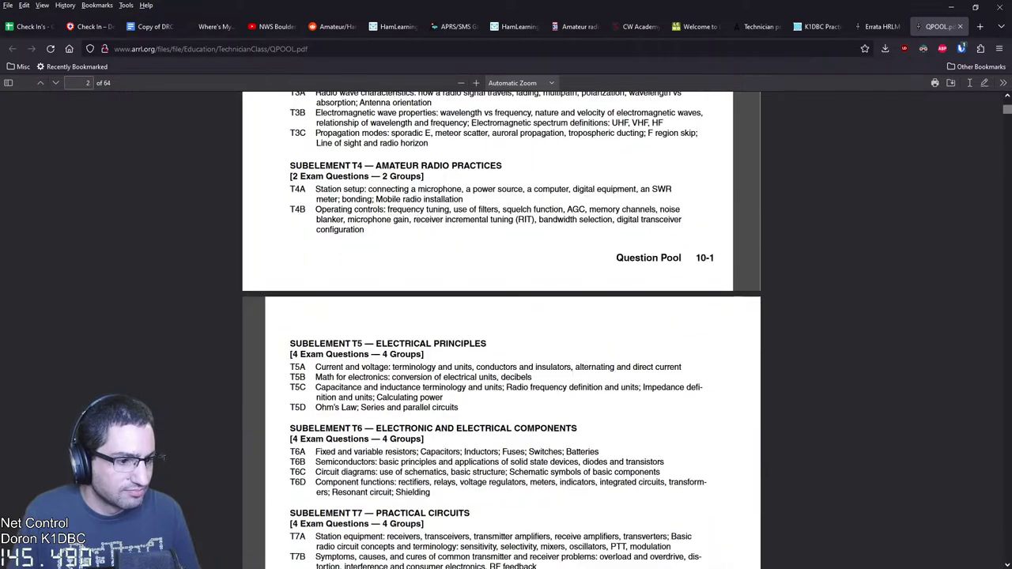
scroll(501, 332, down, 2)
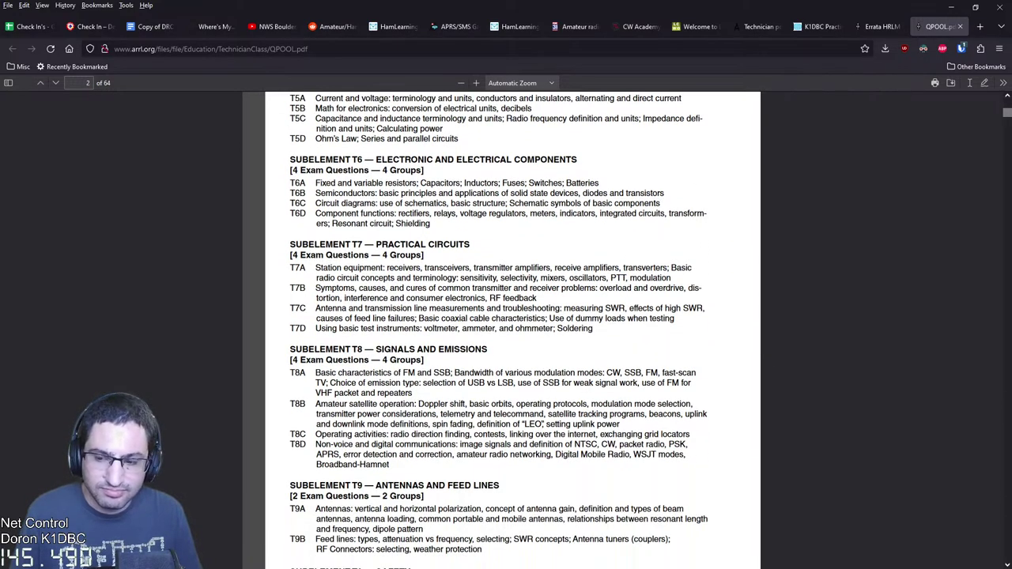
scroll(501, 332, down, 1)
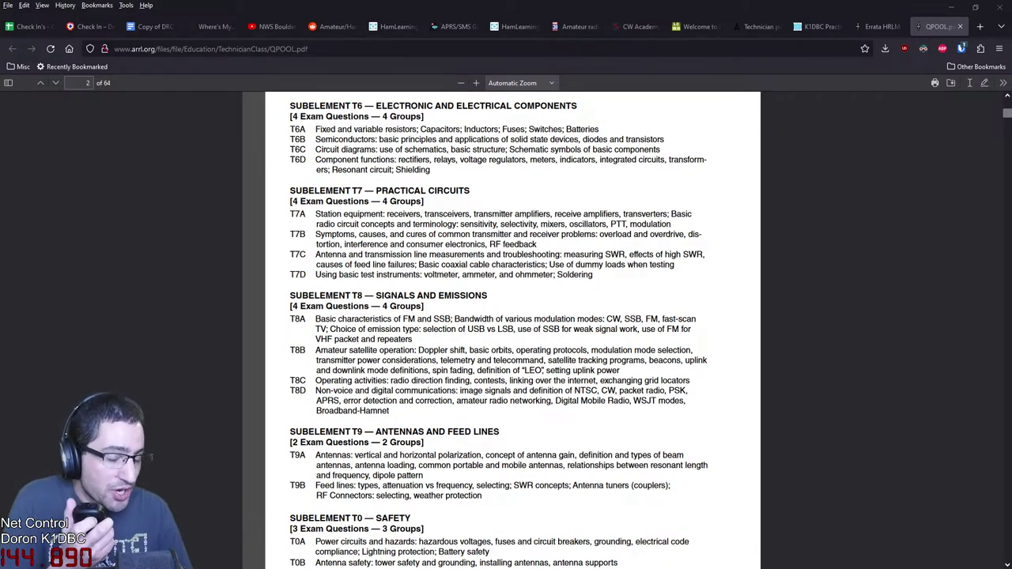
scroll(501, 316, up, 5)
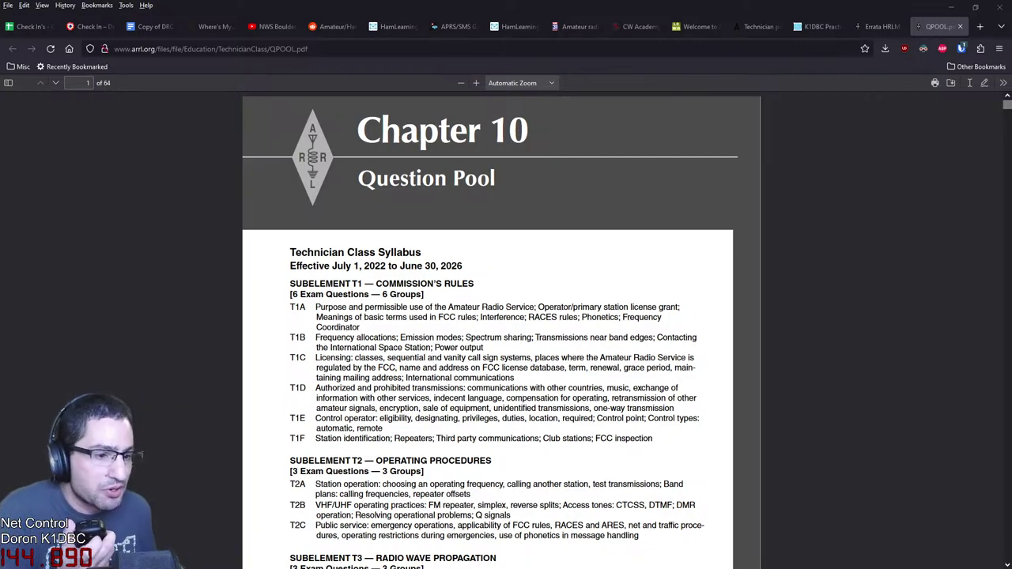
Read the ARRL errata correction for T2C06 in the Tech answer key, then go back to the Check In's sheet
click(878, 26)
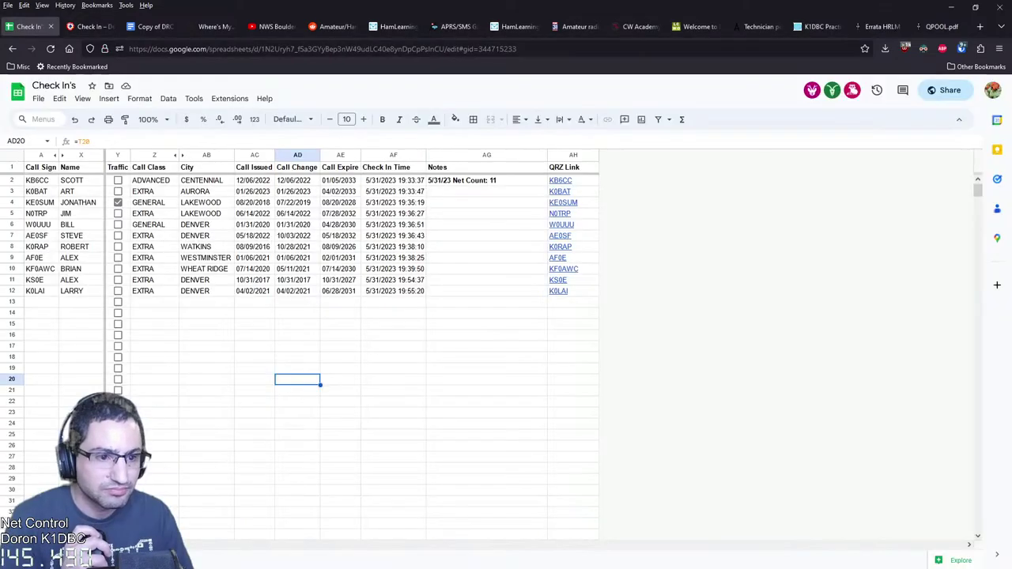
click(28, 26)
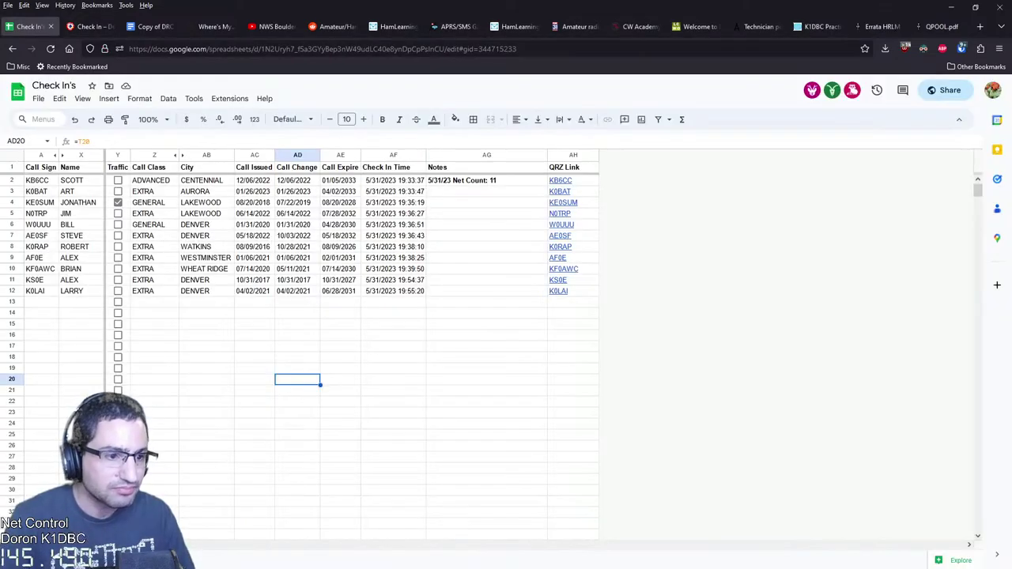
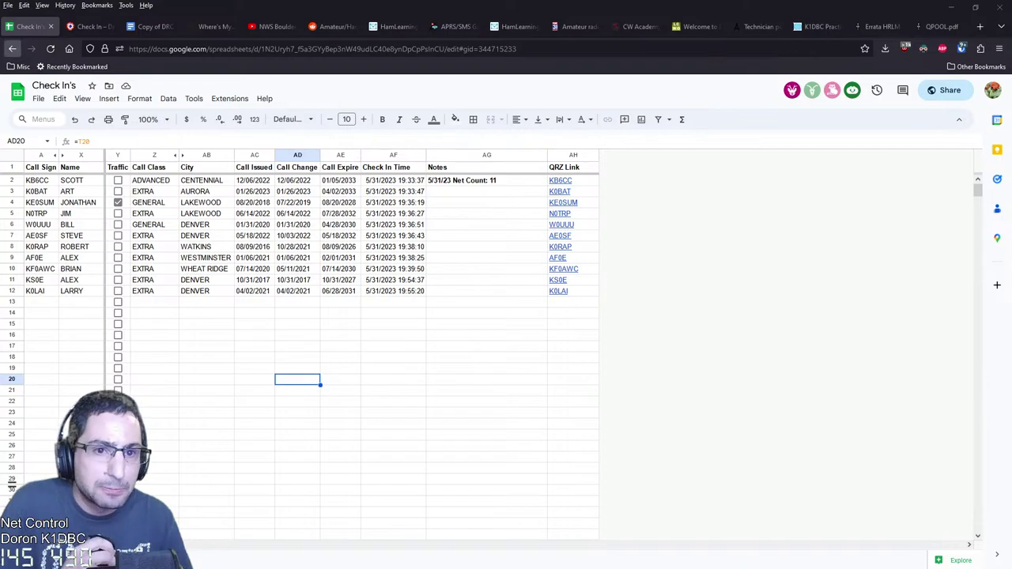
Switch to the DRC Net Script document and scroll to its check-in and traffic sections
click(150, 26)
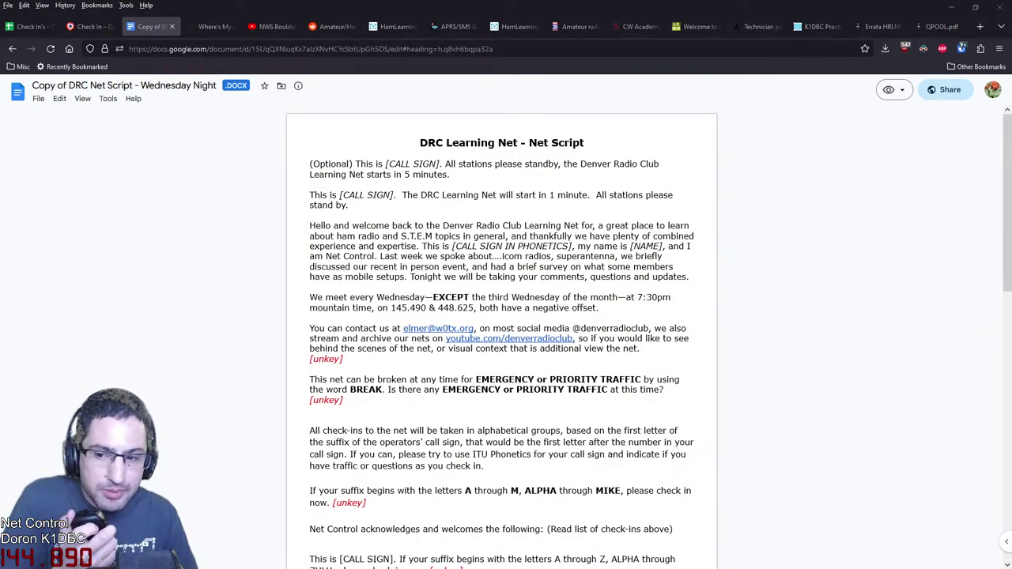
scroll(501, 332, down, 5)
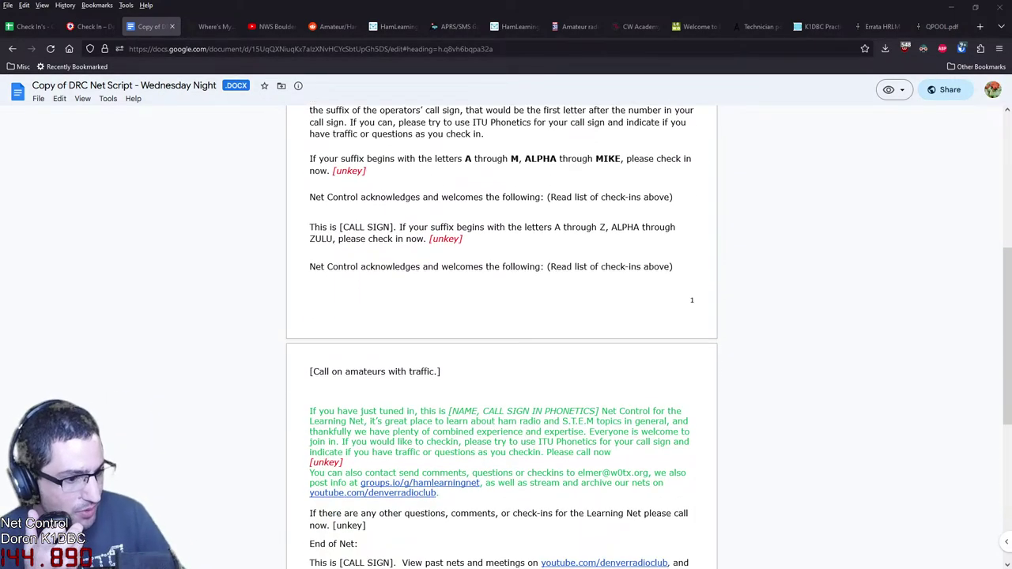
scroll(501, 332, down, 2)
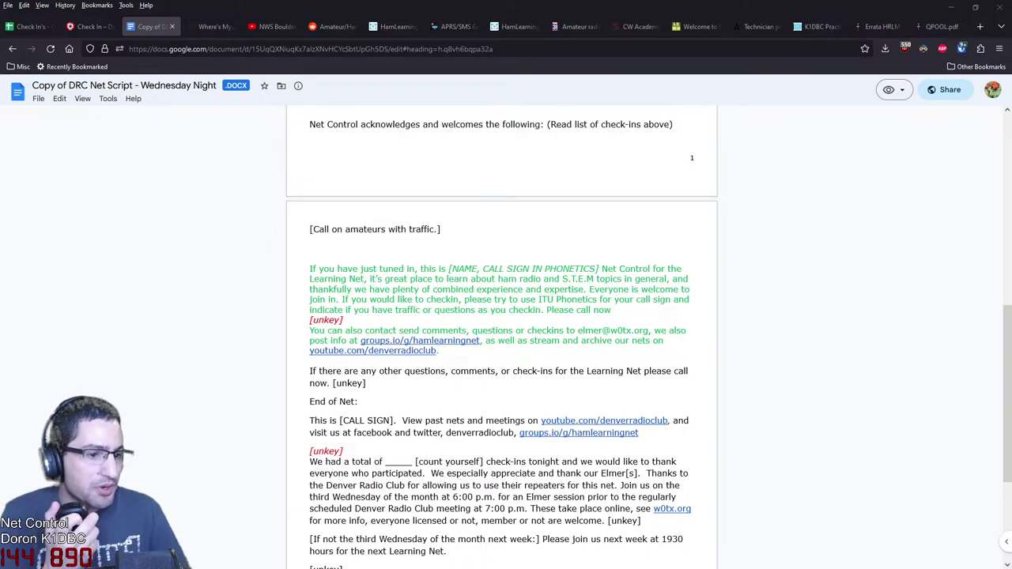
scroll(501, 332, up, 4)
scroll(501, 332, down, 2)
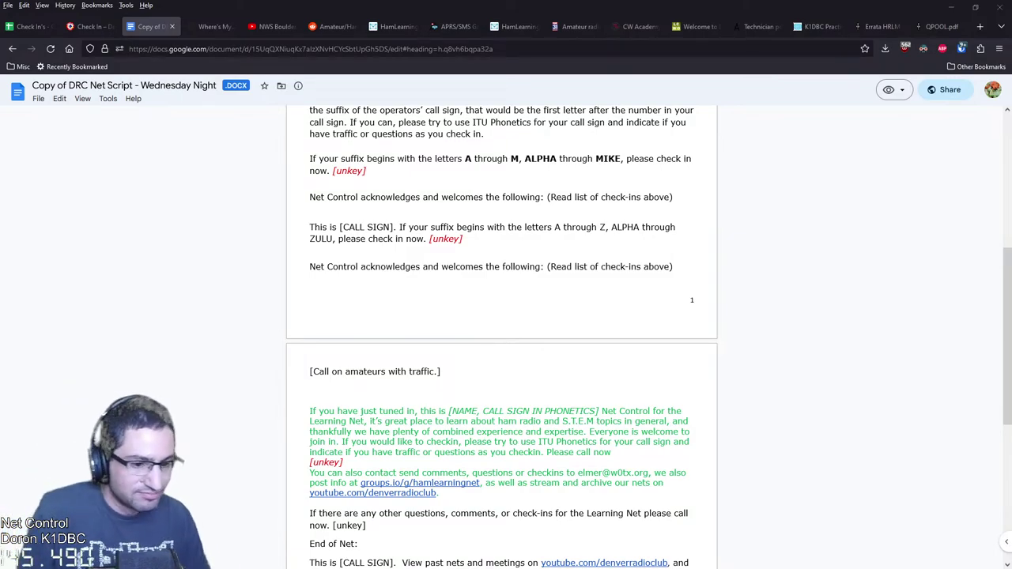
Return to the Check In's sheet and select empty call sign cell A13 below the last entry
click(28, 27)
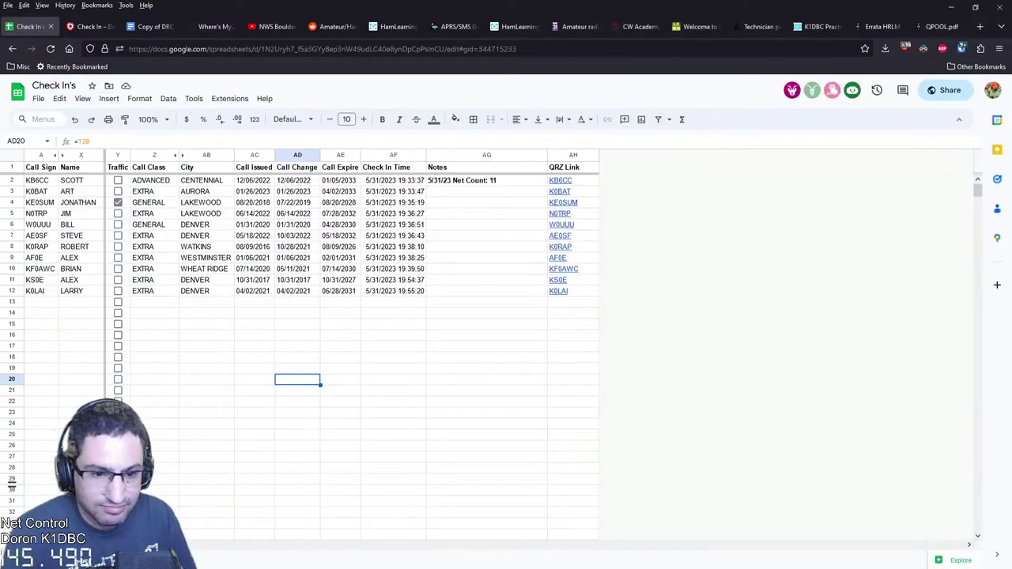
click(206, 379)
click(41, 302)
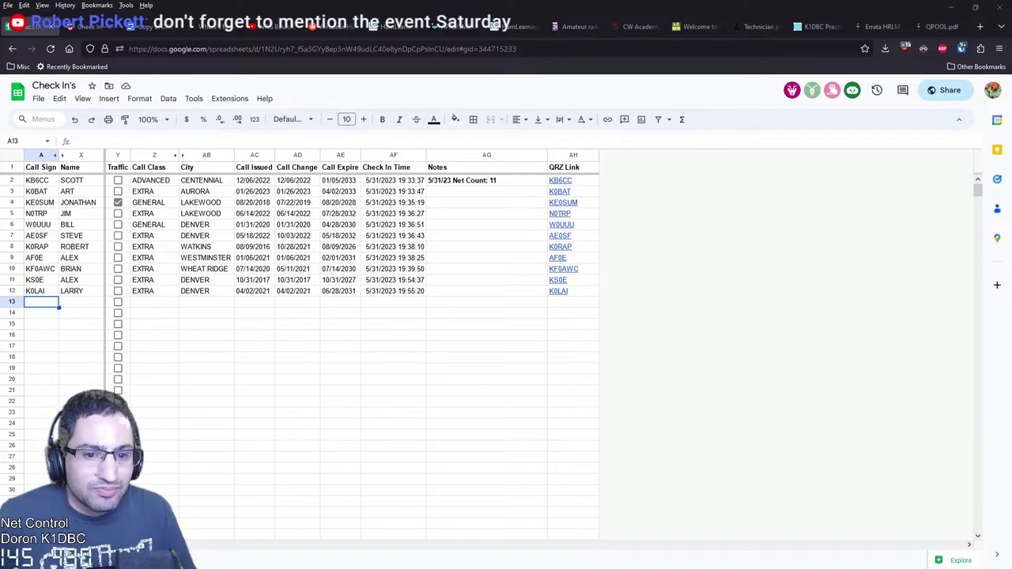
click(81, 345)
click(41, 301)
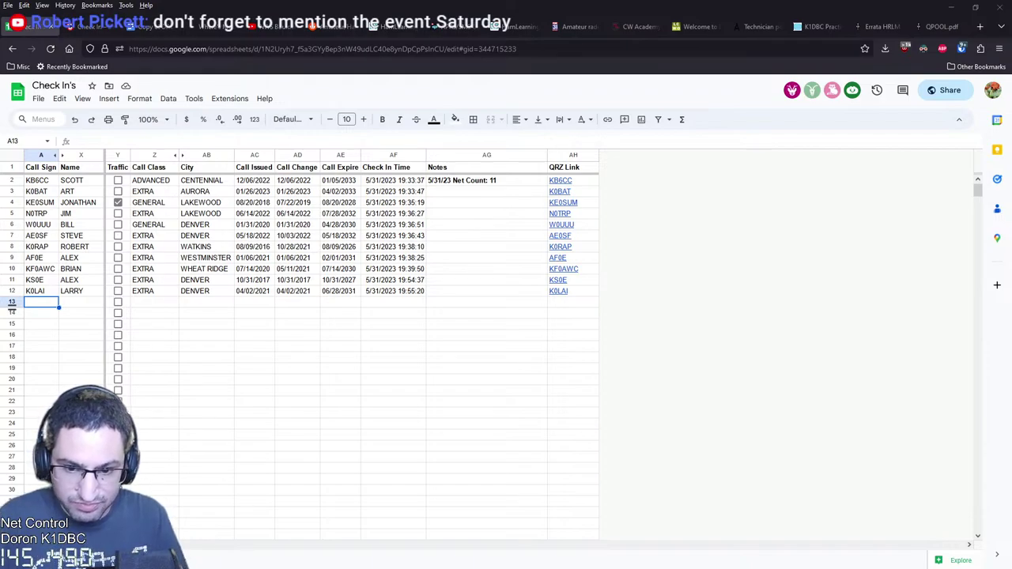
click(41, 313)
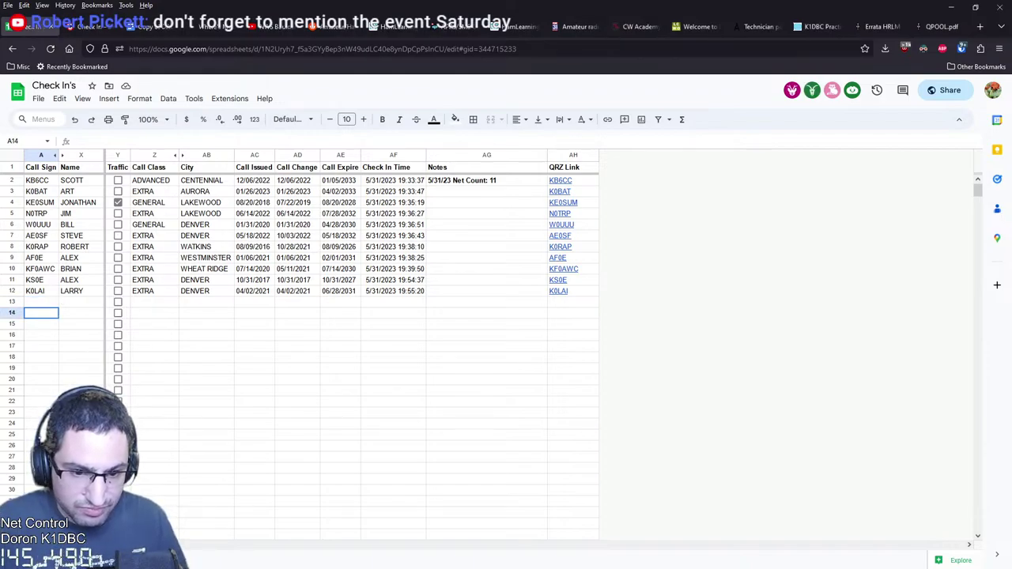
text(K0YES)
key(Return)
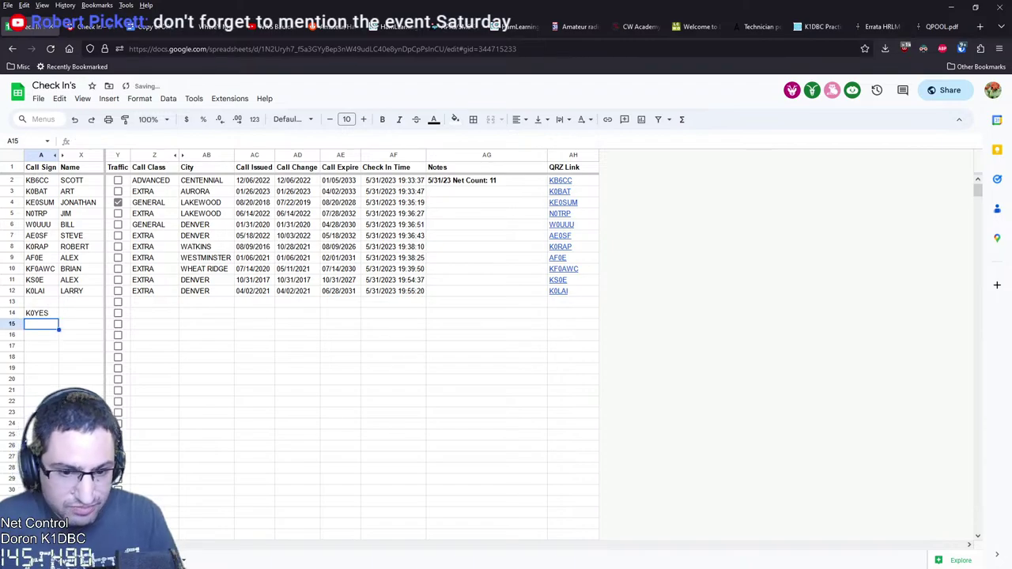
click(41, 301)
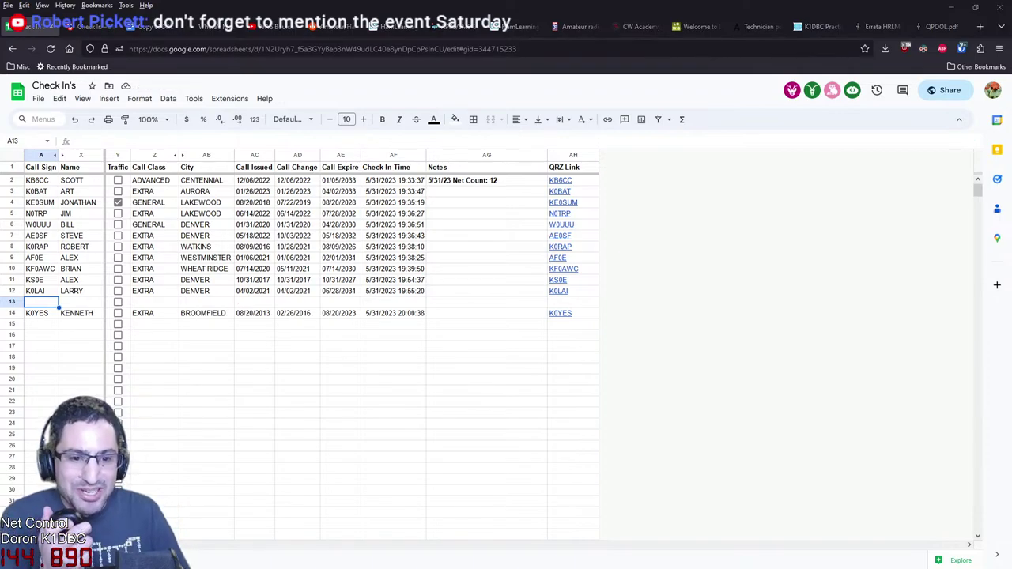
click(76, 313)
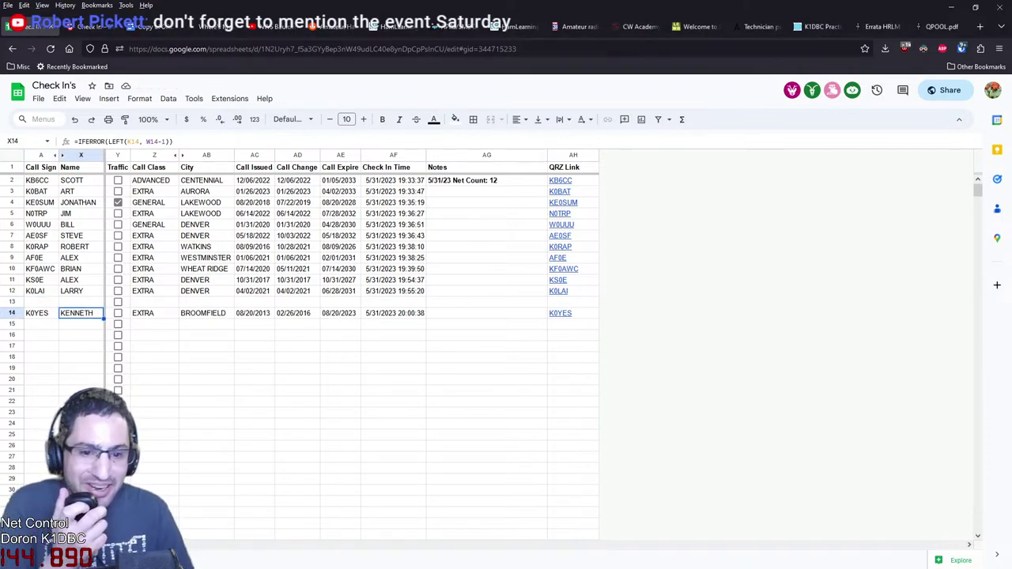
text(KEN)
key(Return)
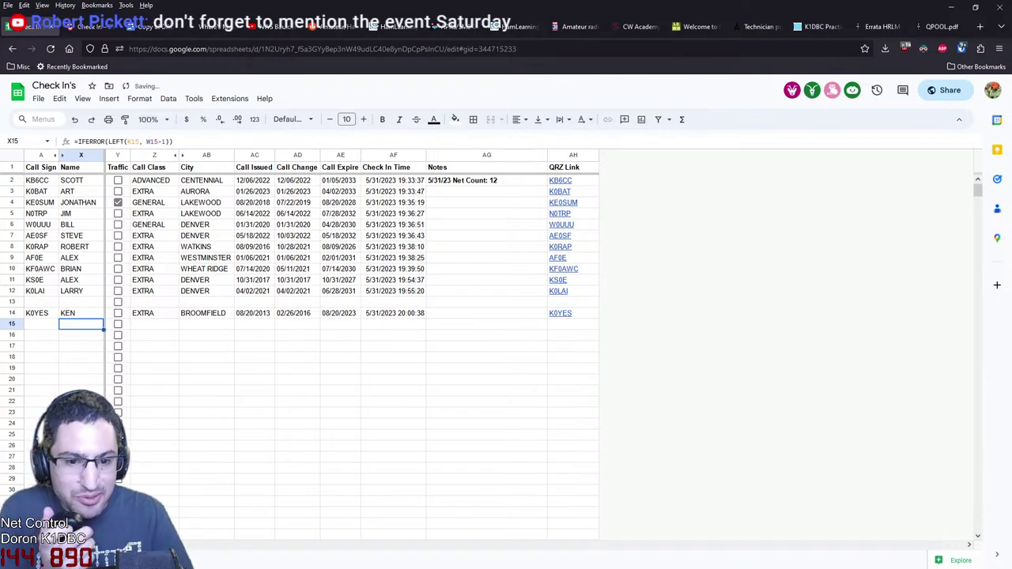
click(36, 313)
click(36, 302)
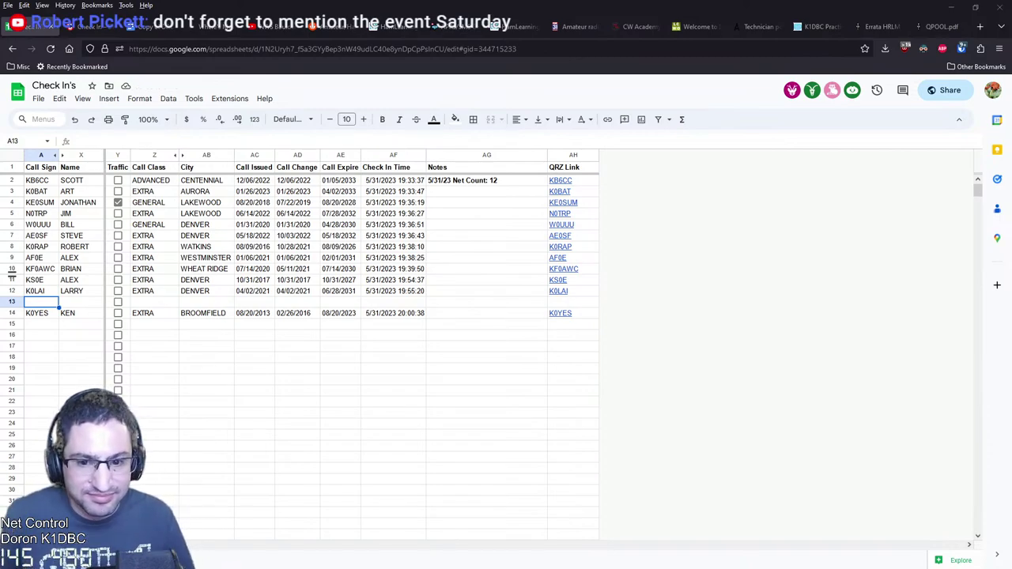
click(40, 335)
click(40, 291)
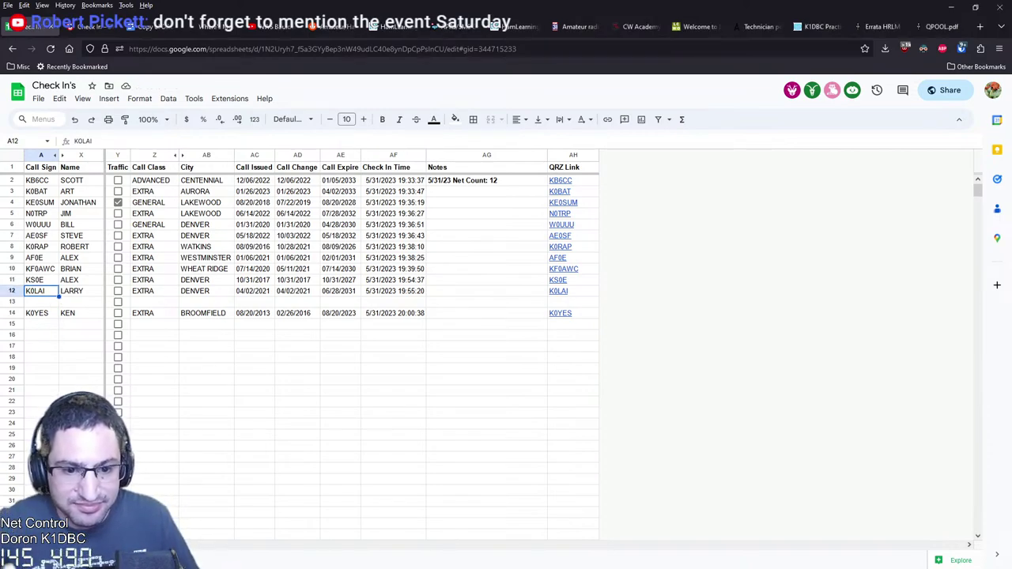
click(40, 302)
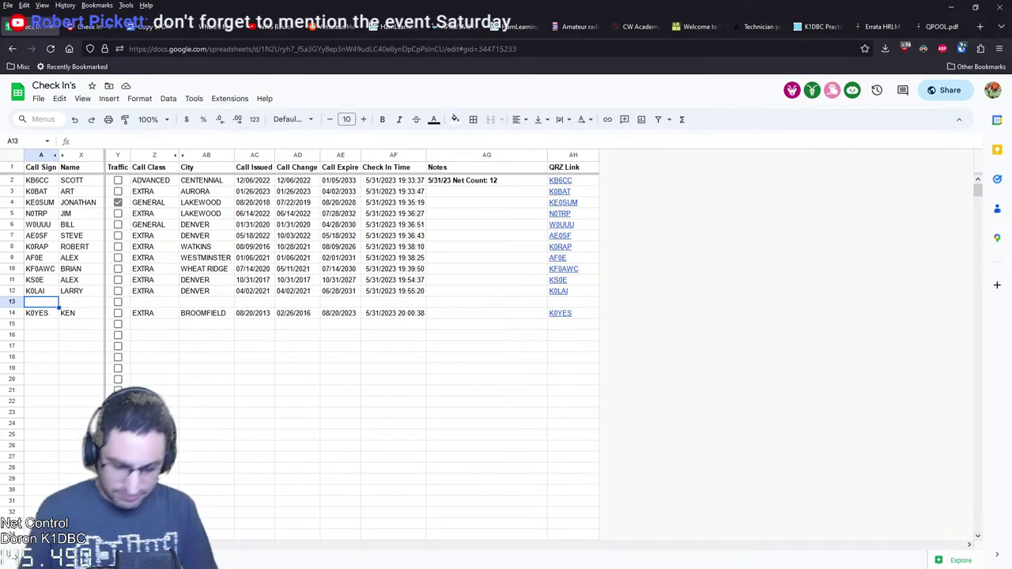
text(KE0)
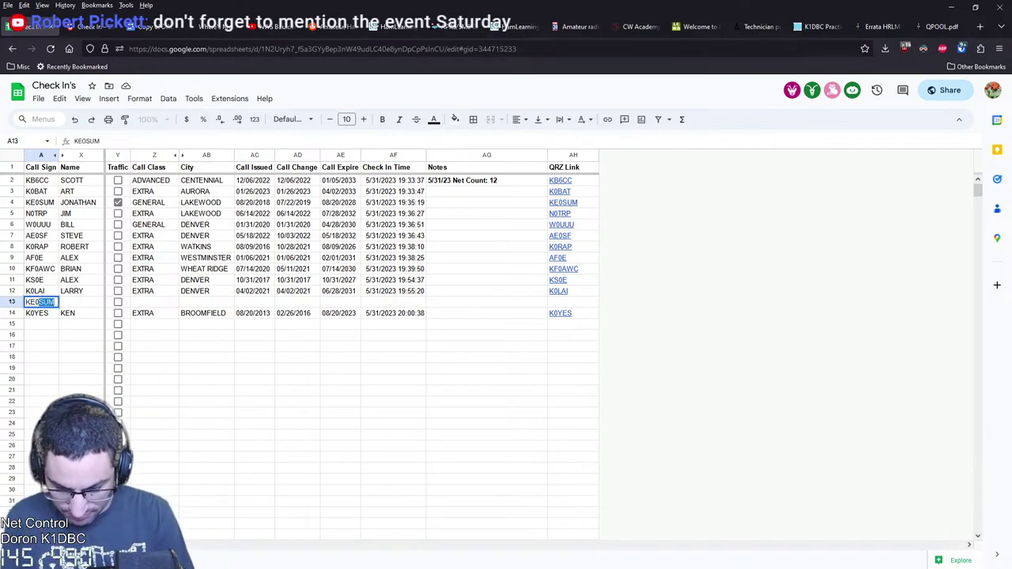
text(AB)
key(Return)
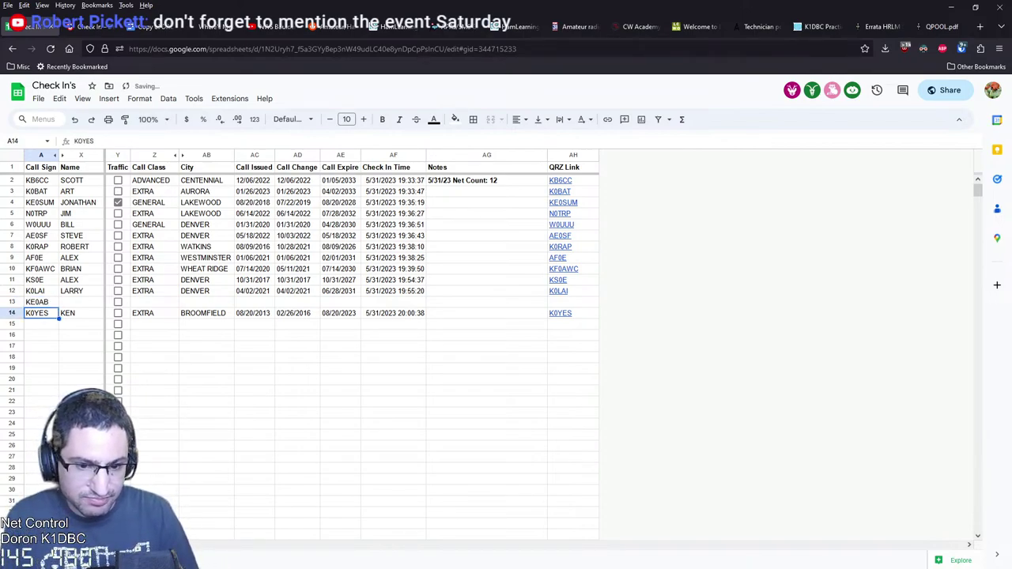
key(Delete)
key(Up)
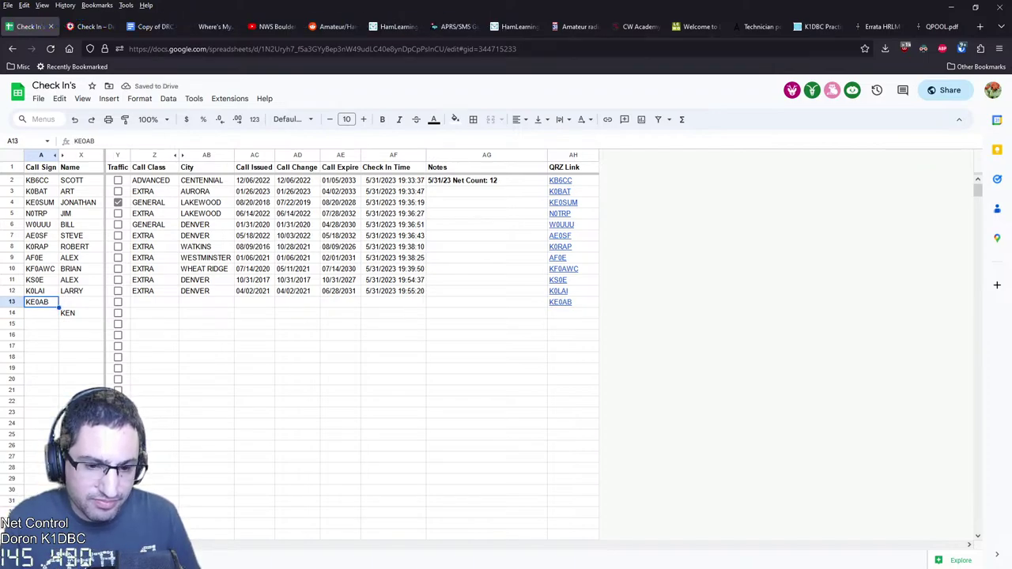
click(81, 302)
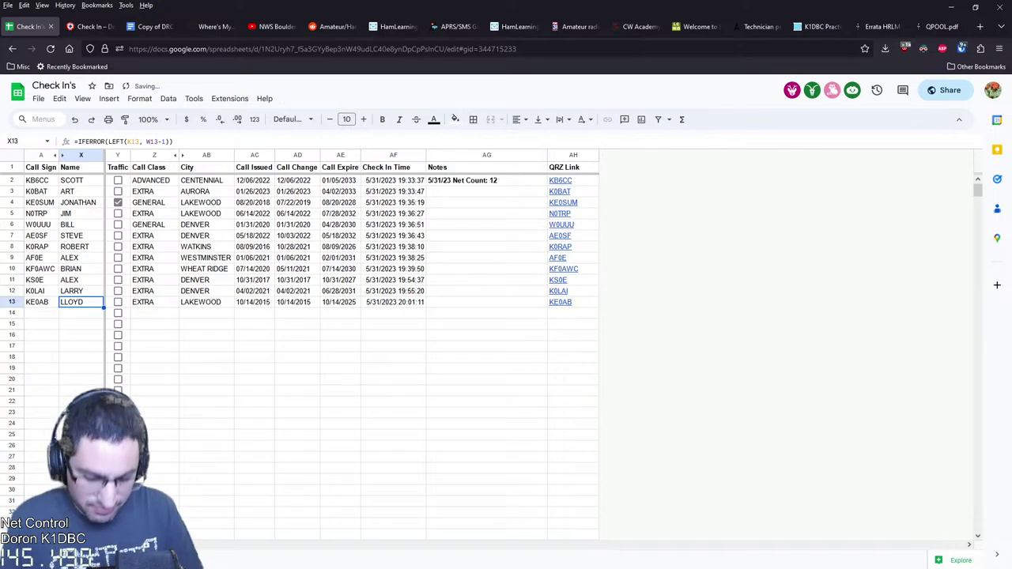
text(KEN)
key(Return)
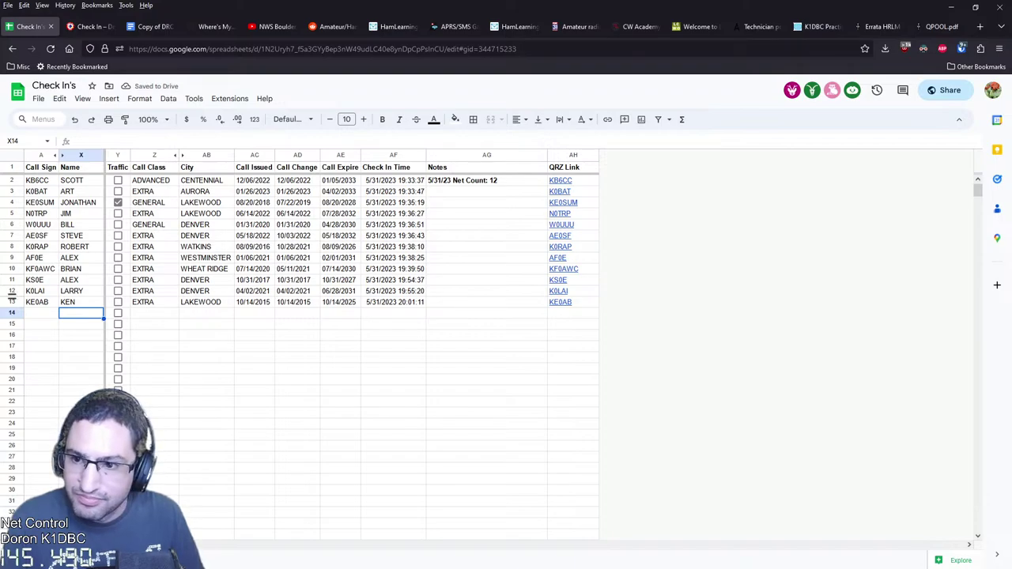
Enter K0EAB in A14, then delete that duplicate entry
key(Left)
text(K0EAB)
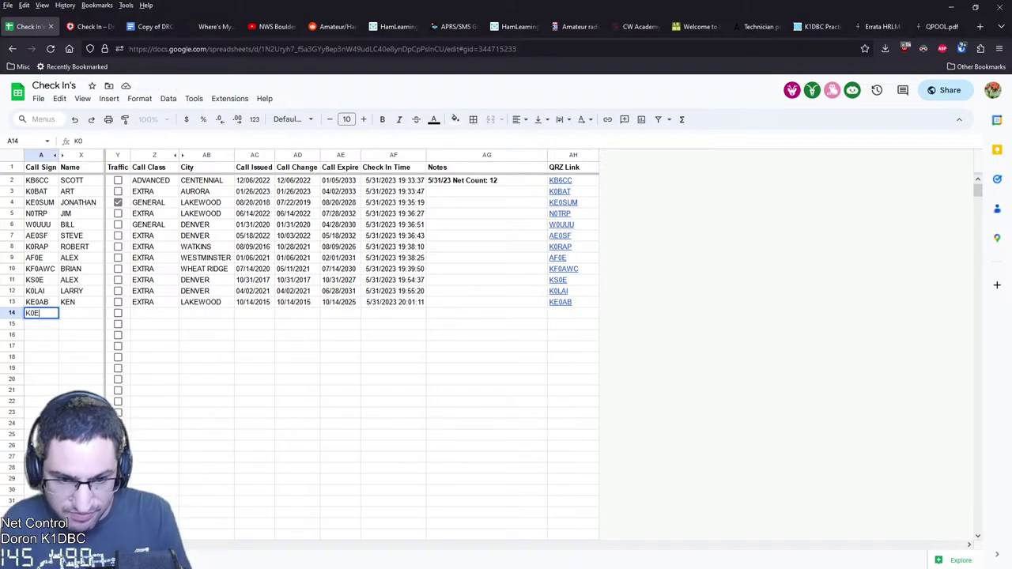
key(Return)
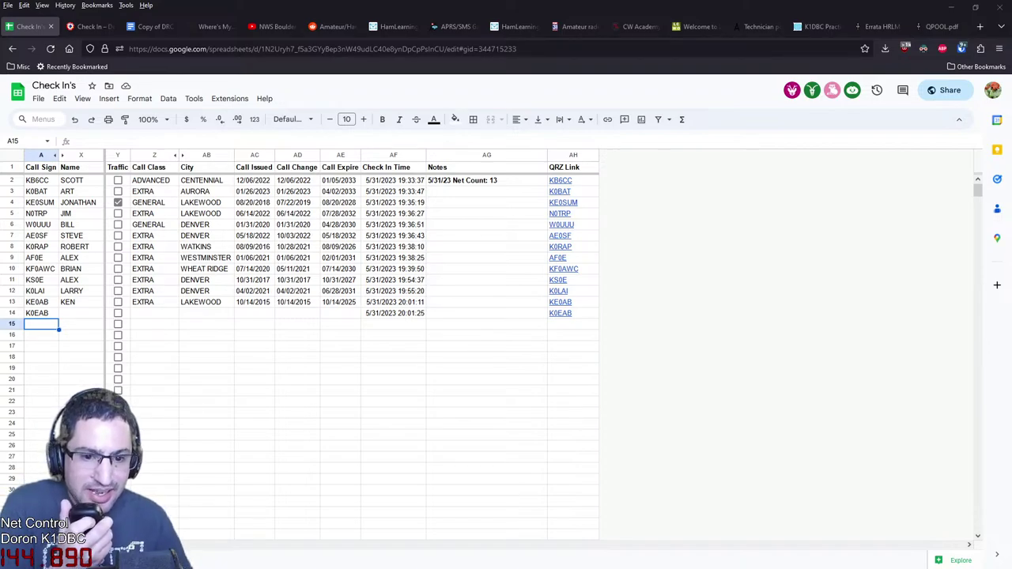
click(41, 313)
key(Delete)
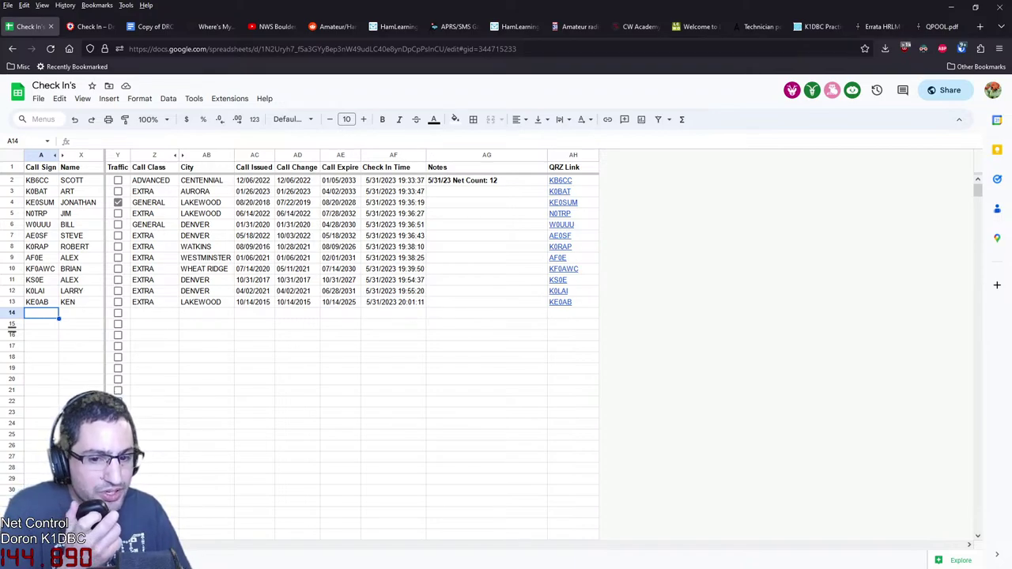
key(Down)
key(Down)
key(Down)
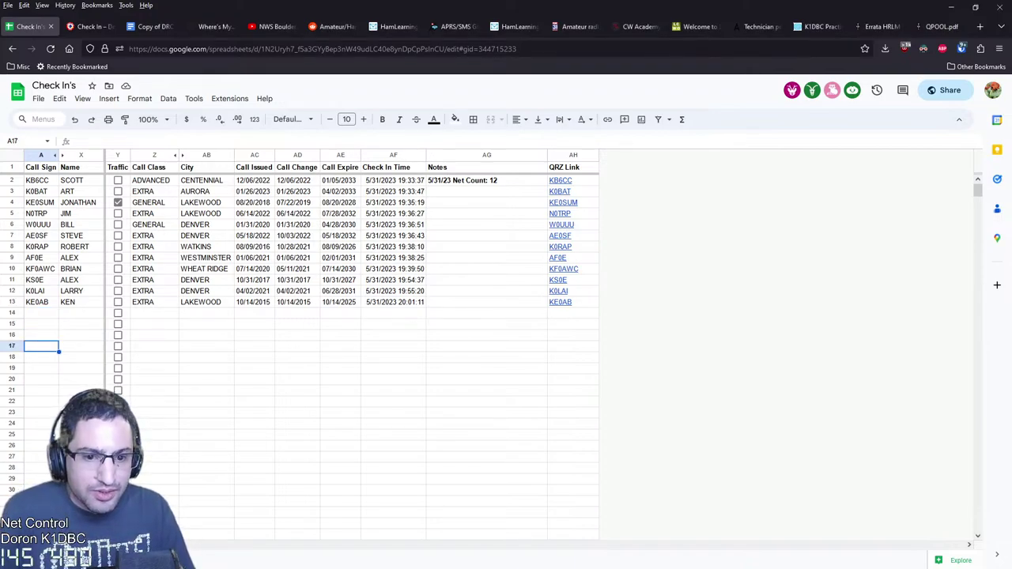
click(41, 313)
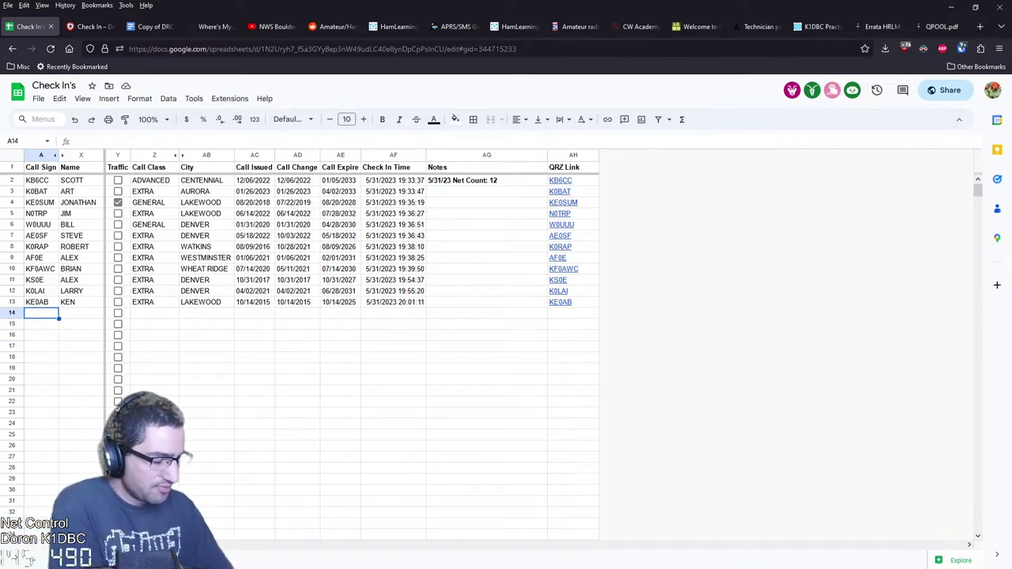
click(487, 214)
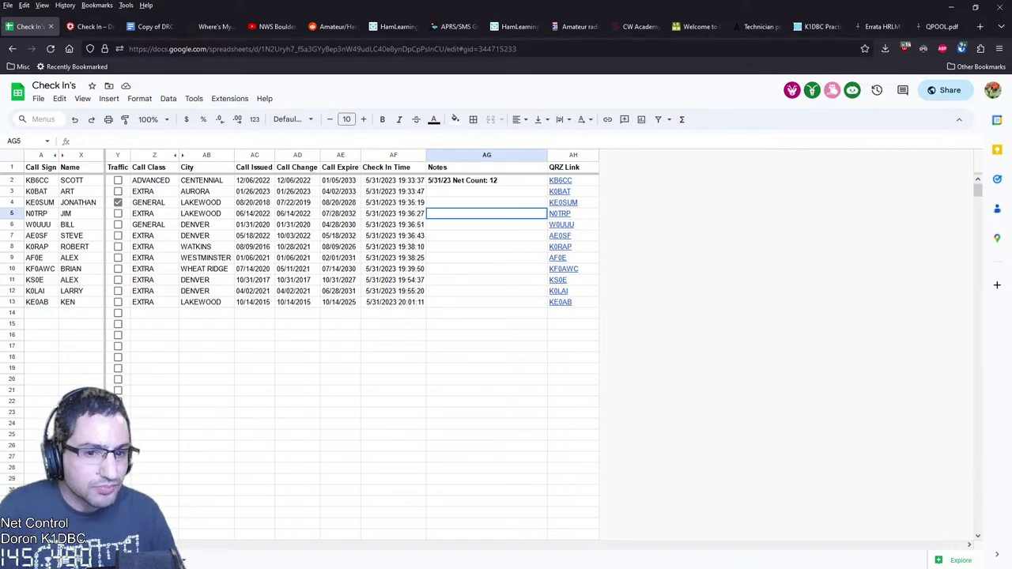
key(Down)
key(Down)
key(Down)
key(Down)
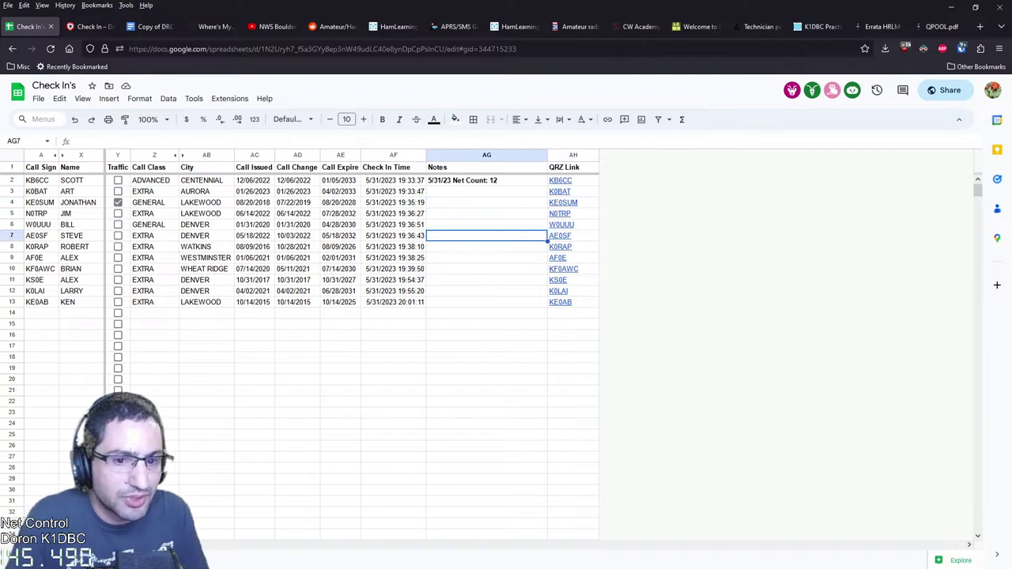
key(Up)
key(Up)
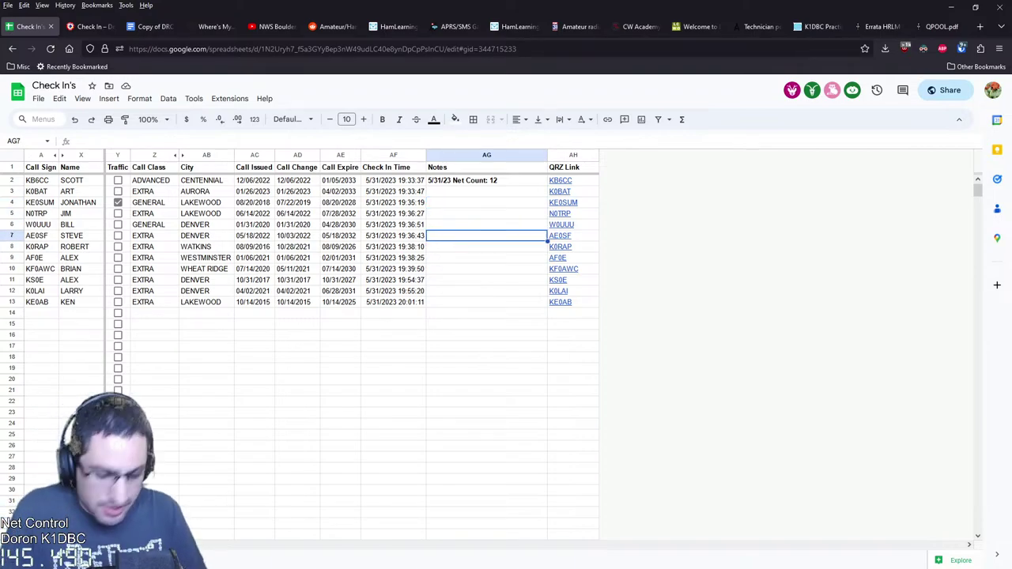
text(CW U)
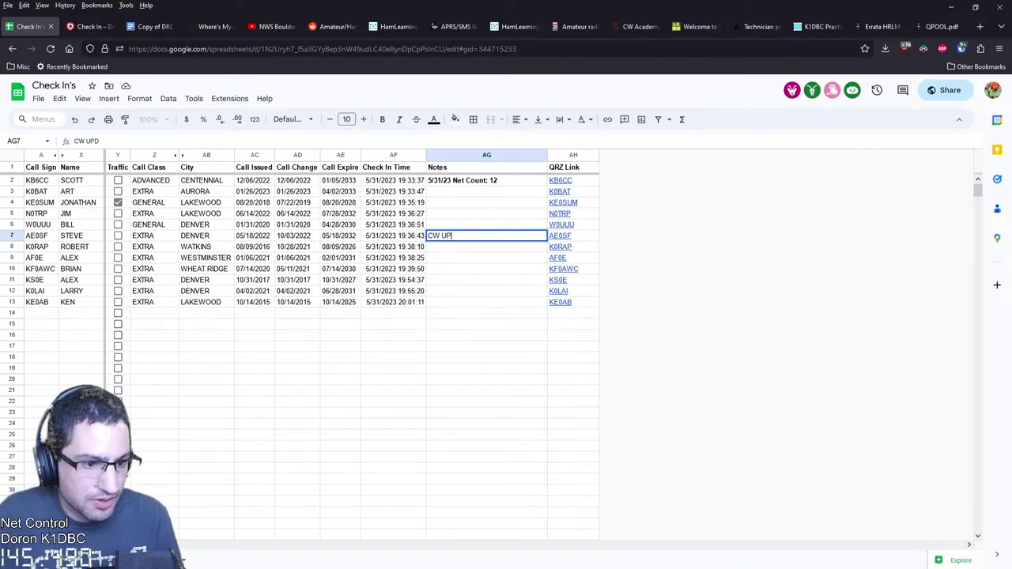
text(PDATE)
key(Return)
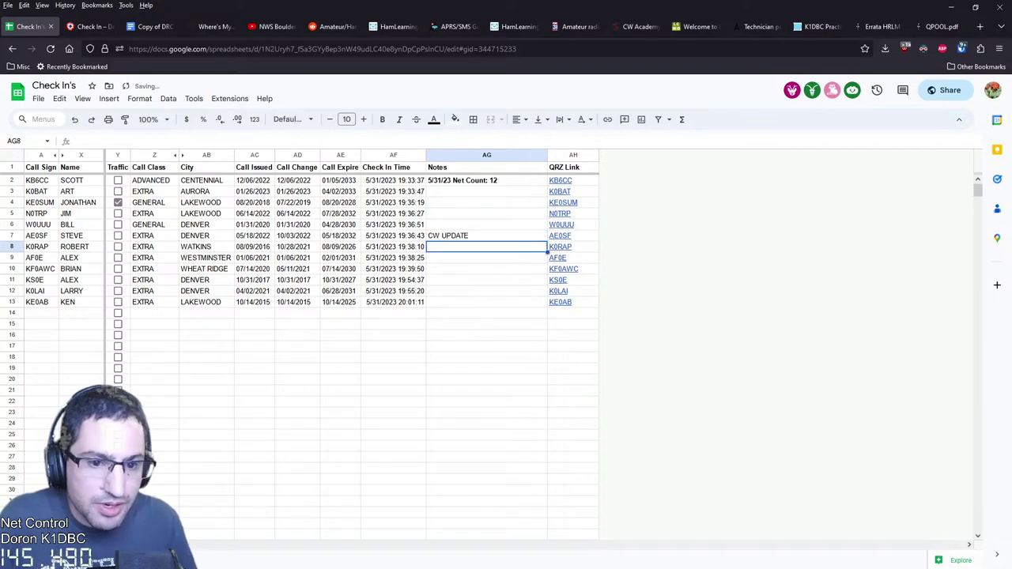
Enter GARNERING MORE INTEREST as the row 4 note, correcting the typos
key(Up)
key(Up)
key(Up)
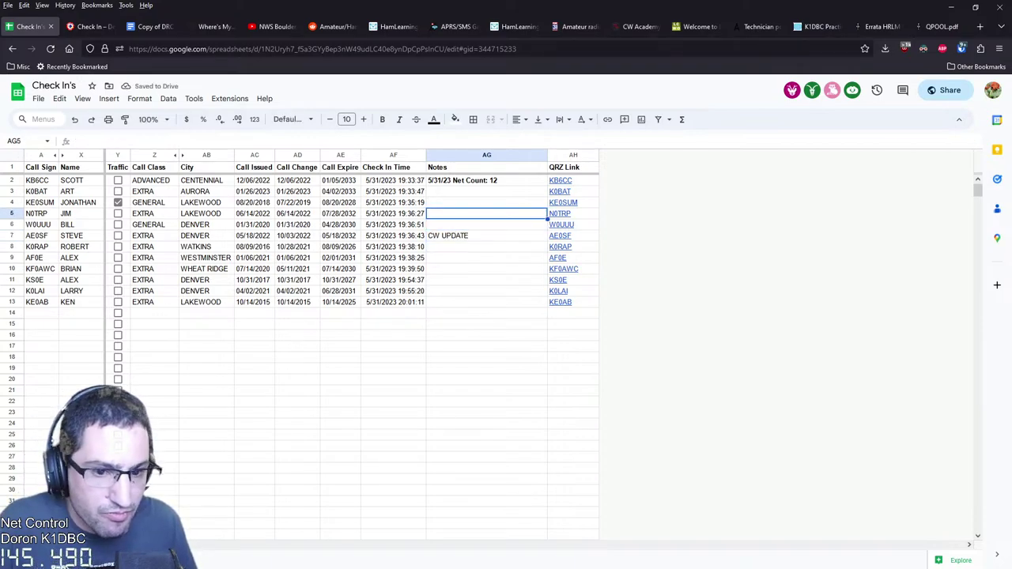
key(Up)
text(MORE INTER)
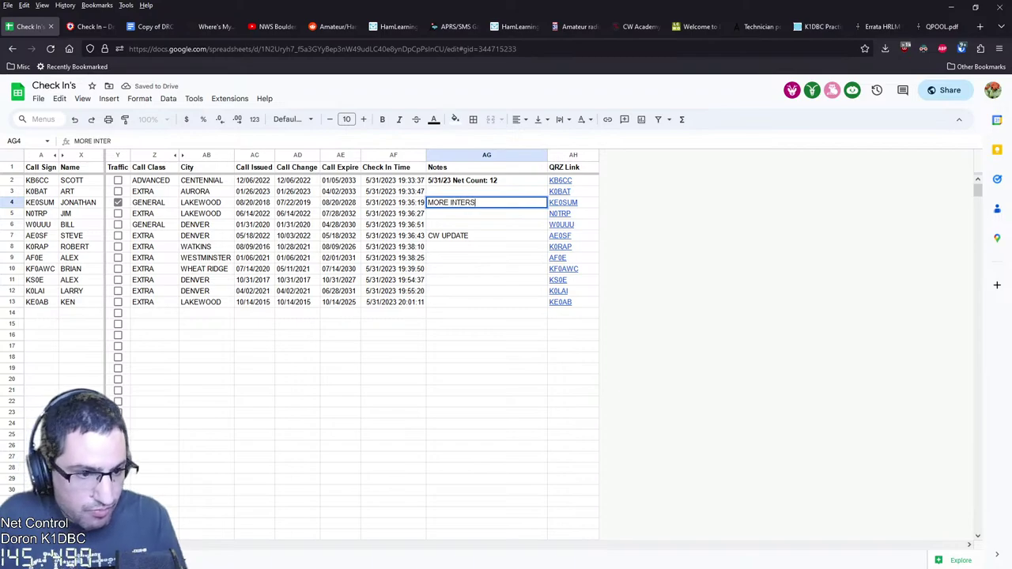
key(ctrl+a)
text(GAIN)
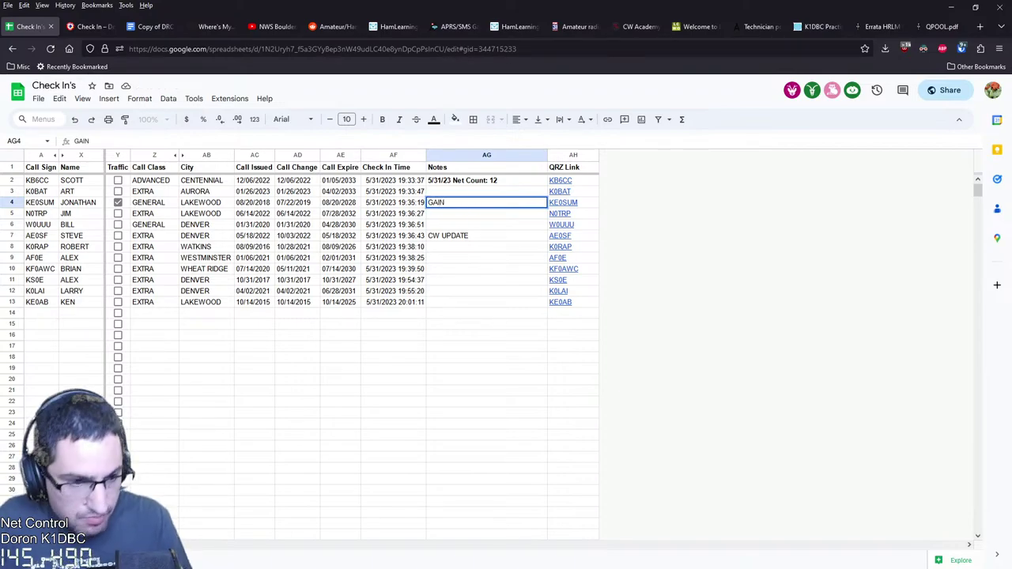
key(ctrl+a)
text(GAR)
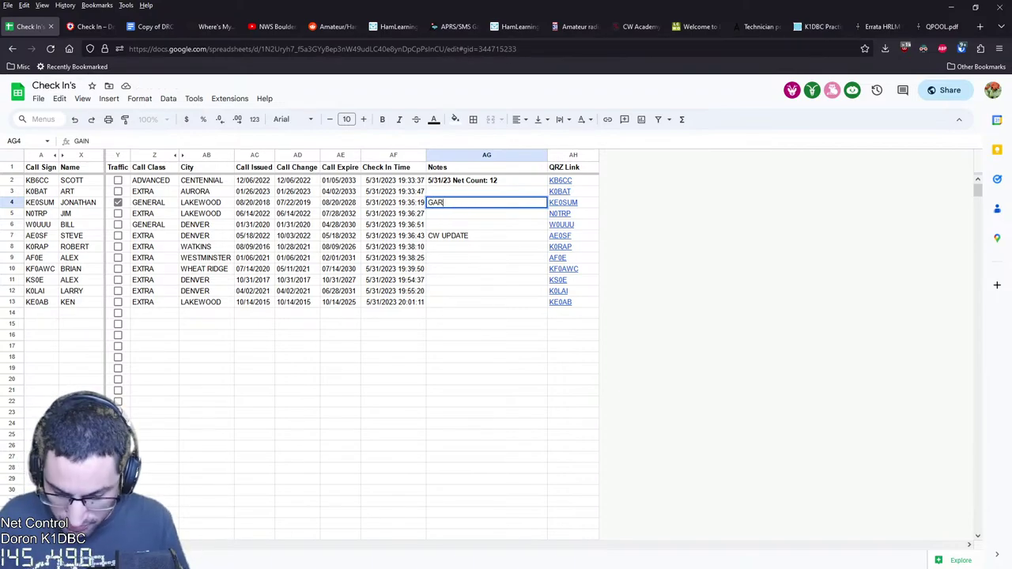
text(NERING MORE INTERST)
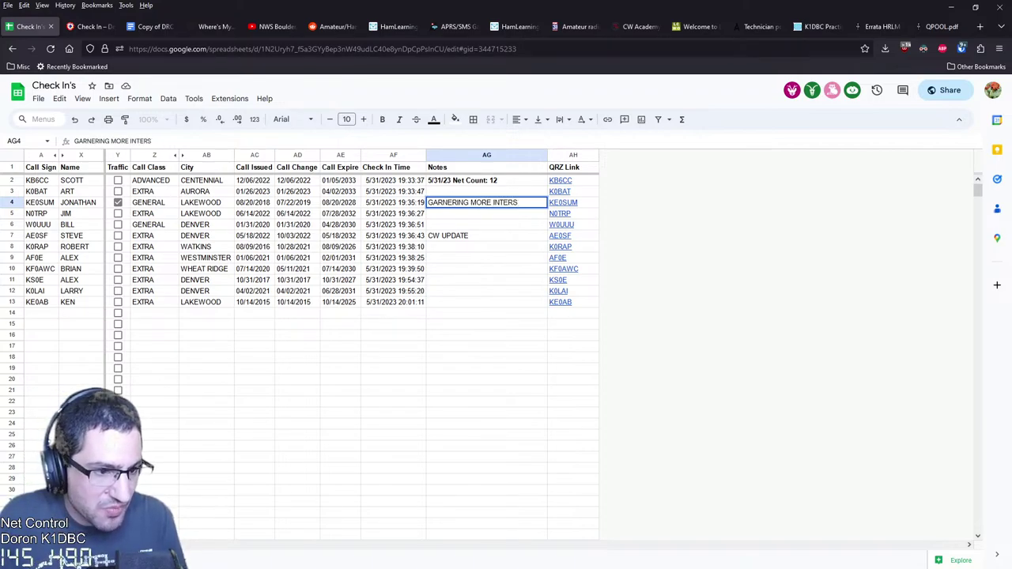
key(BackSpace)
text(EST)
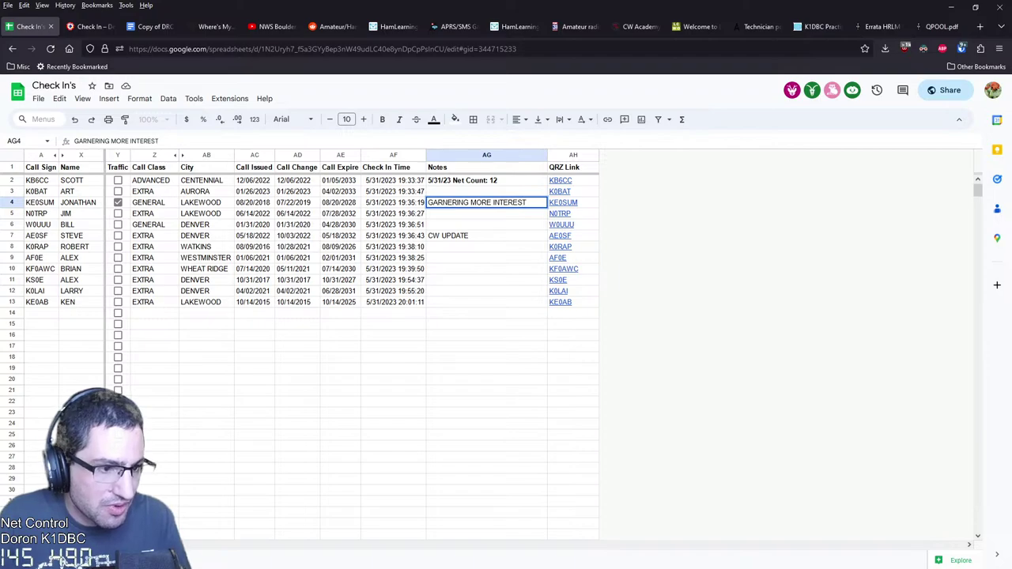
key(Return)
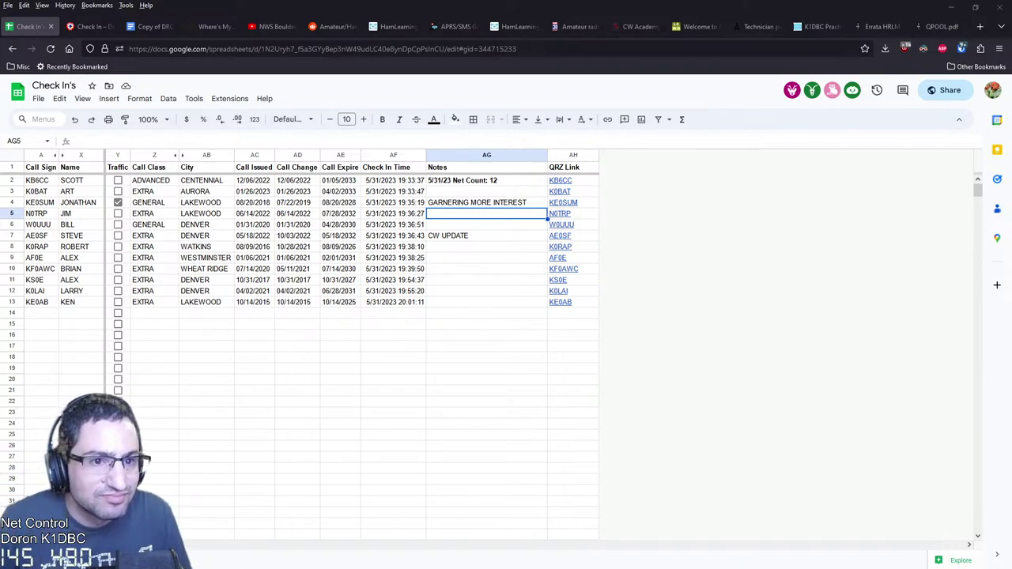
Close every browser tab to the right of the podcast tab
click(214, 26)
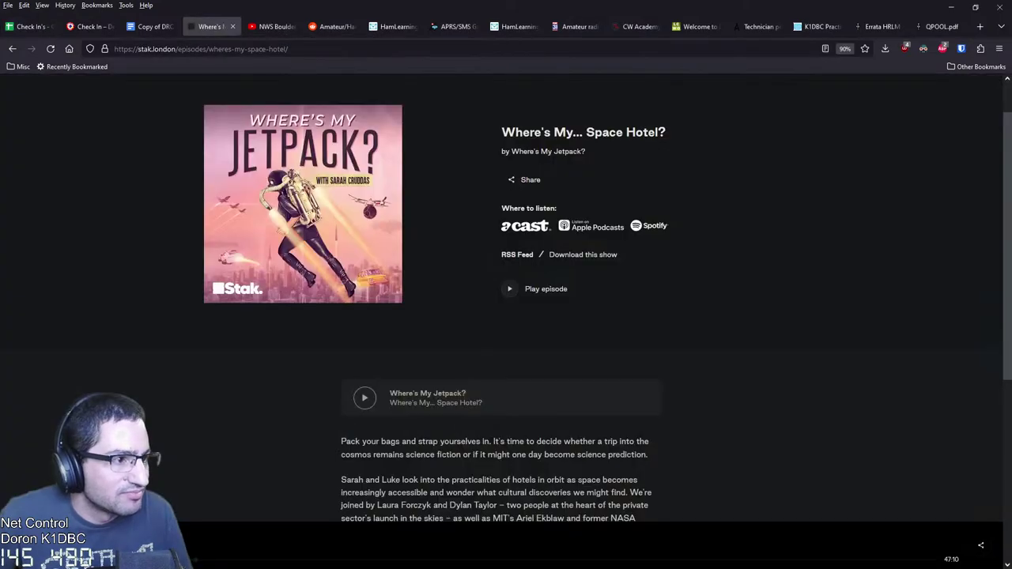
right_click(213, 26)
mouse_move(264, 217)
click(336, 232)
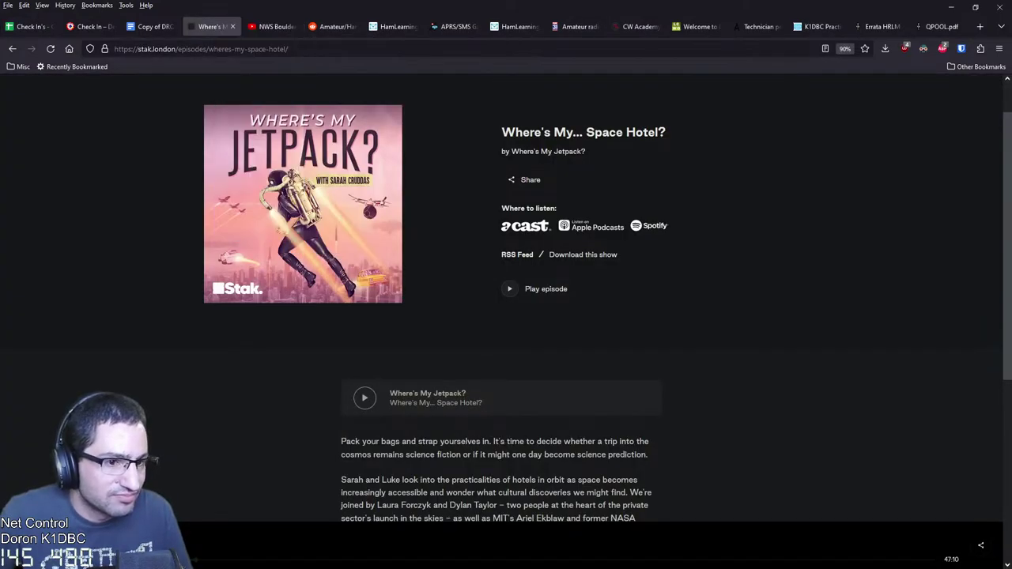
Close the podcast tab and start typing the 55FT RIDGELINE ON HOUSE, 66FT EHFW note
key(ctrl+shift+Home)
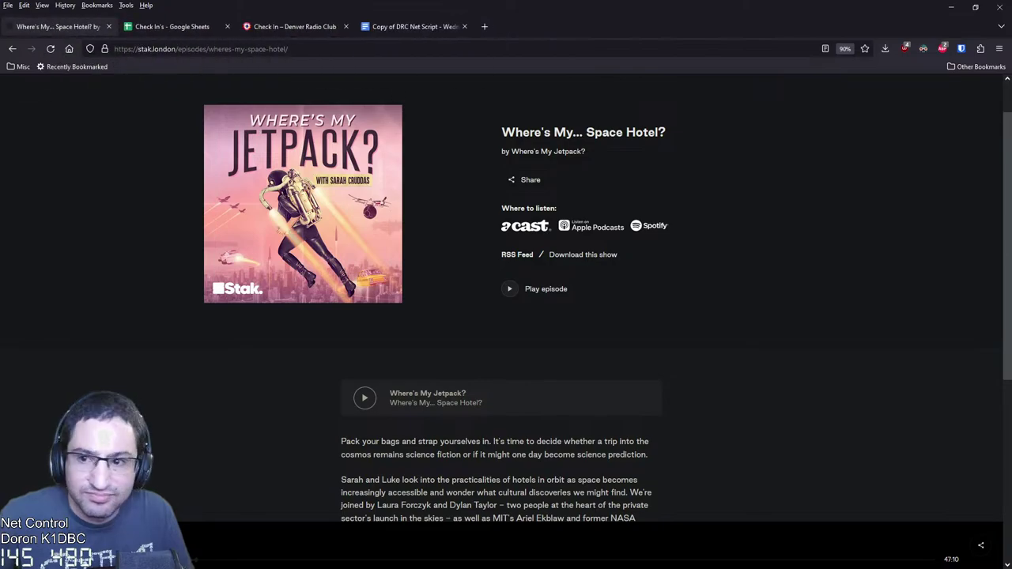
key(ctrl+w)
click(55, 26)
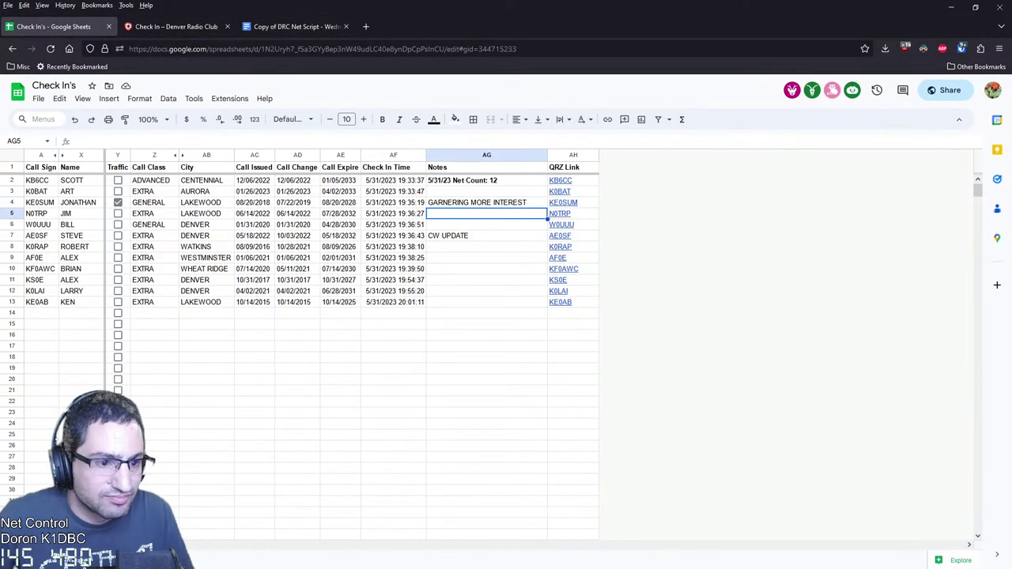
text(55FT RIDGE)
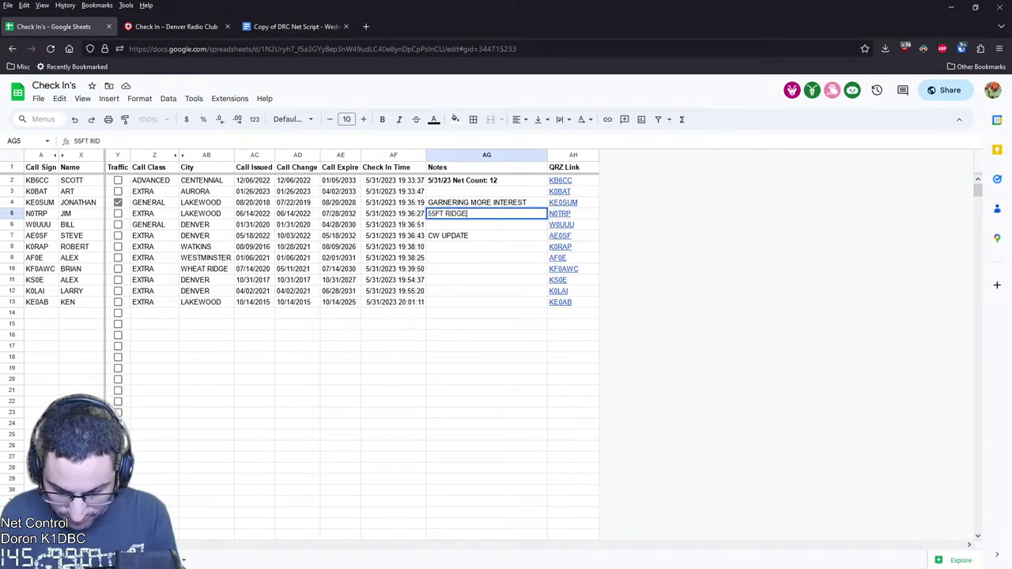
text(LINE ON HOUSE,)
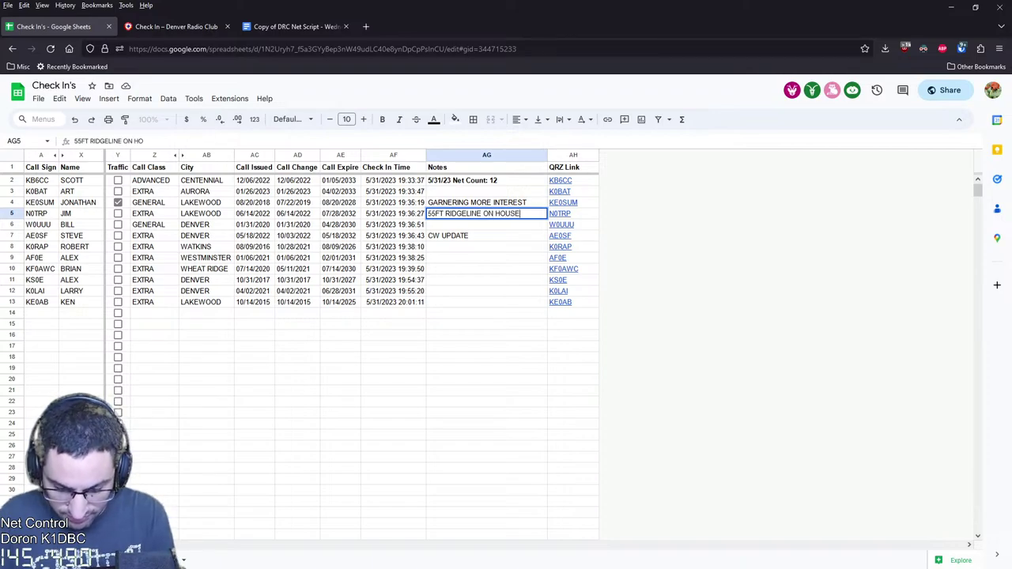
text( 66FT)
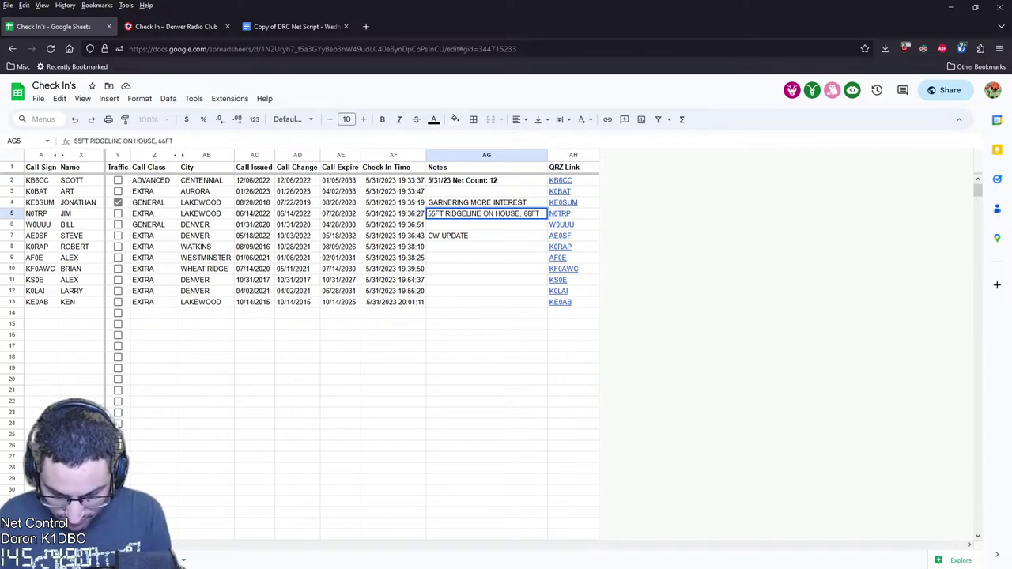
text( EH)
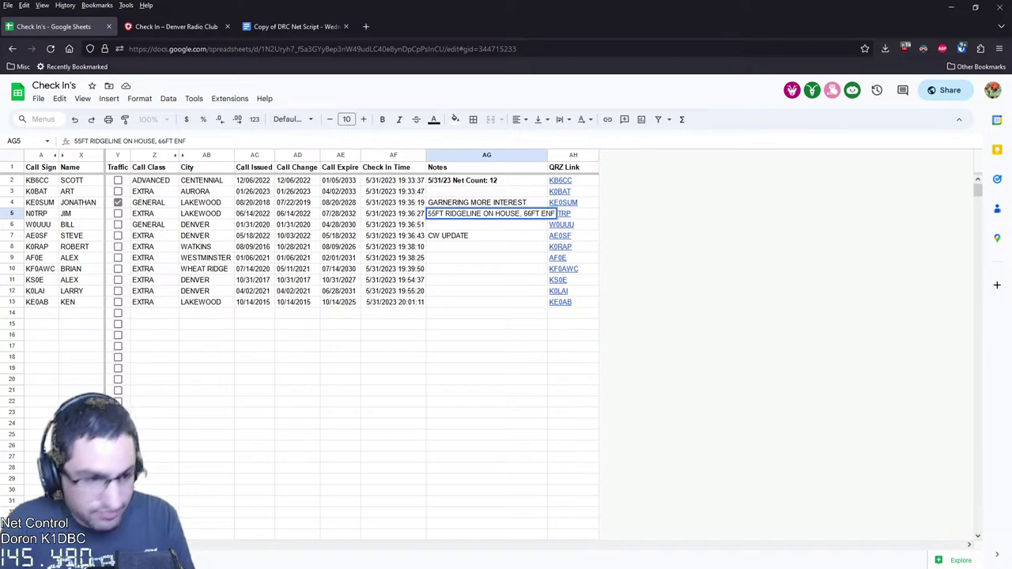
text(FW)
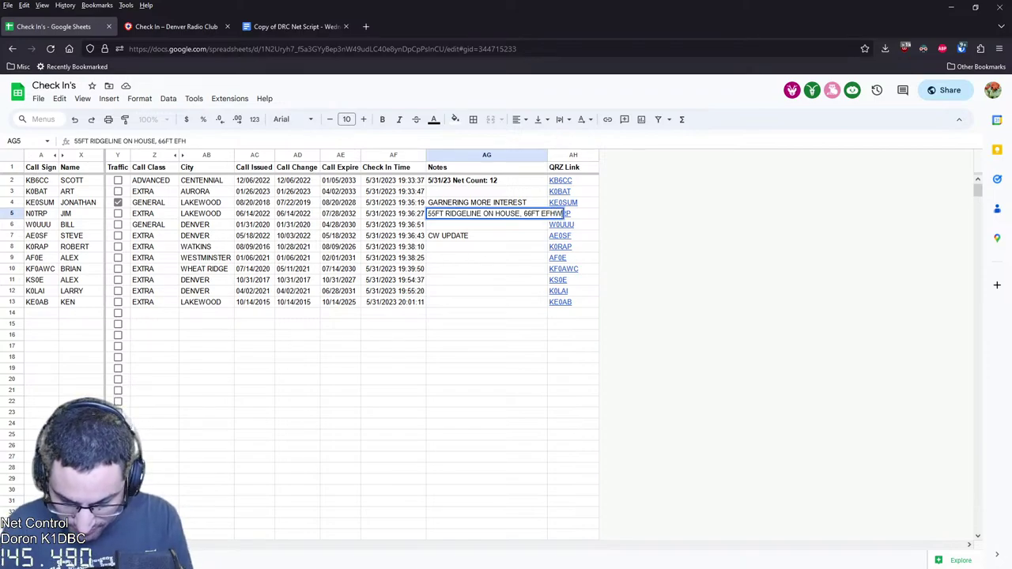
Append the pasted antenna details and 'HOW TO STRING? ... 20FT IN AIR' to the row 4 note
key(Escape)
key(Up)
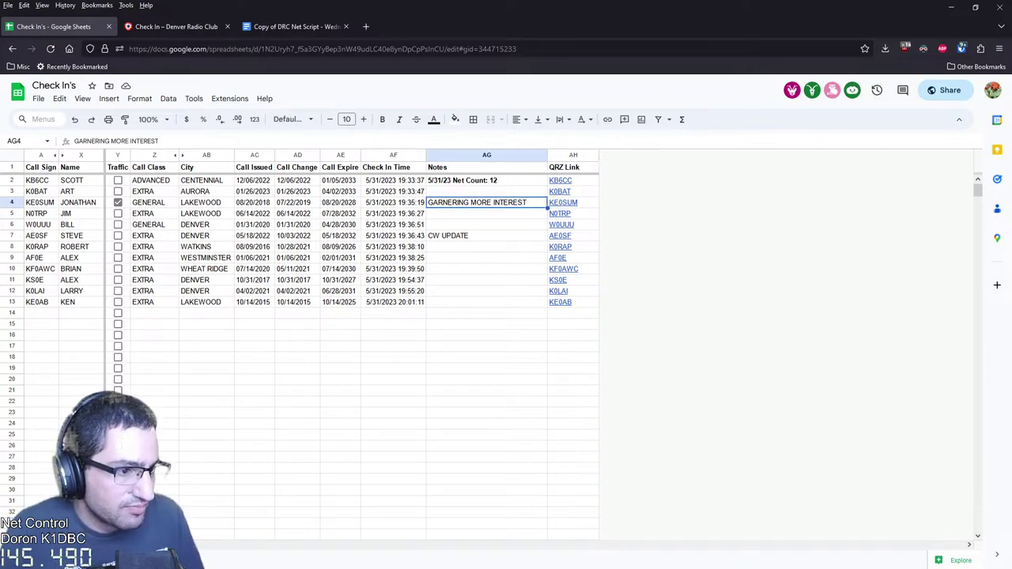
key(Return)
text(,)
text(55FT RIDGELINE ON HOUSE, 66FT EFHW)
text(HO)
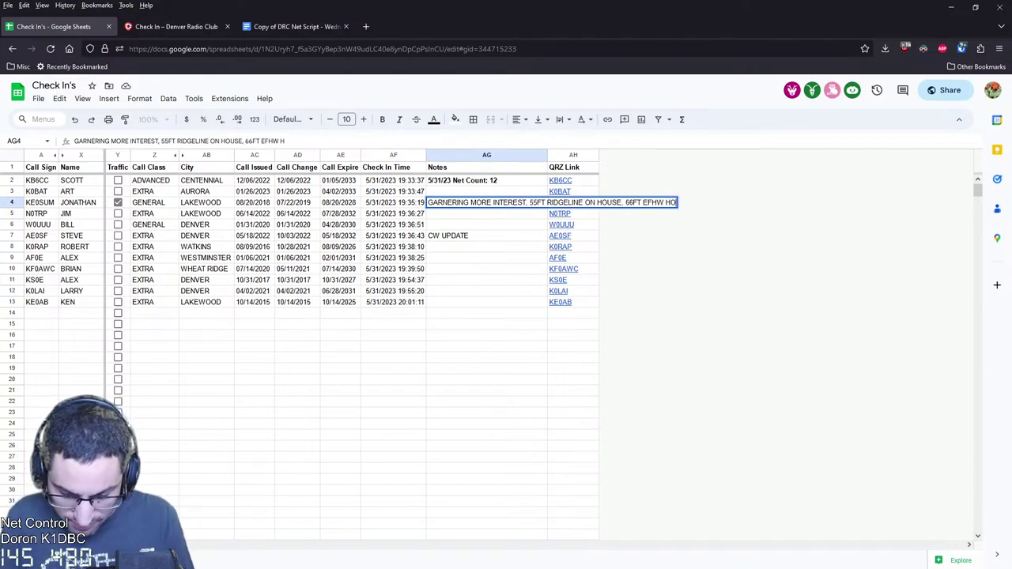
text(W TO STRING?)
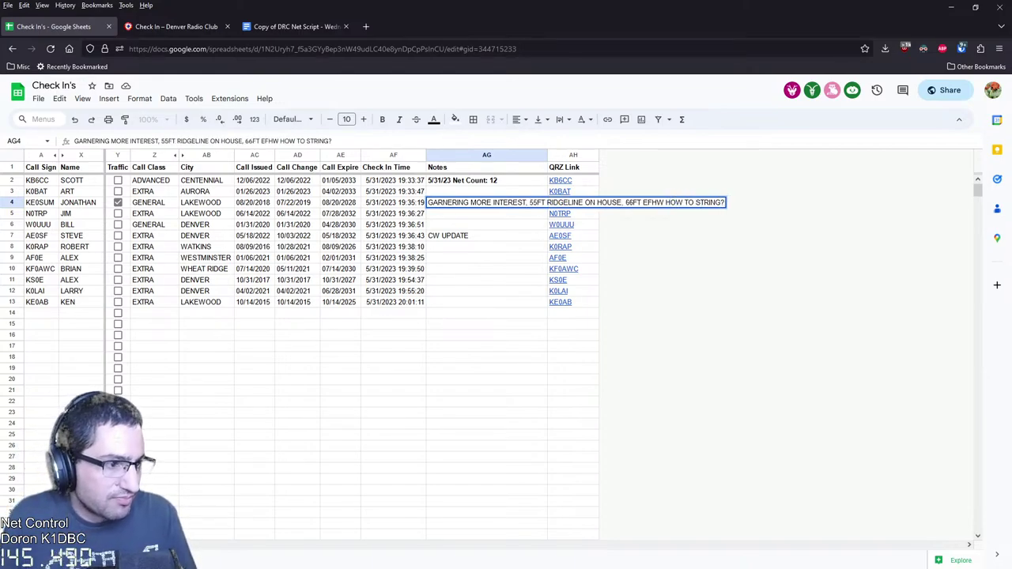
text( TRANS)
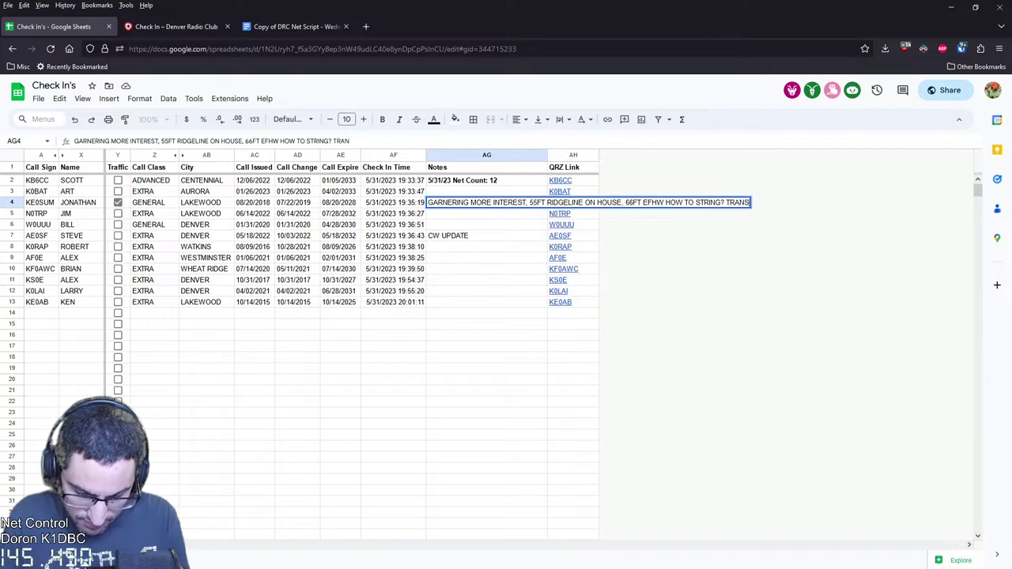
text(FOERM ER ON GROUND )
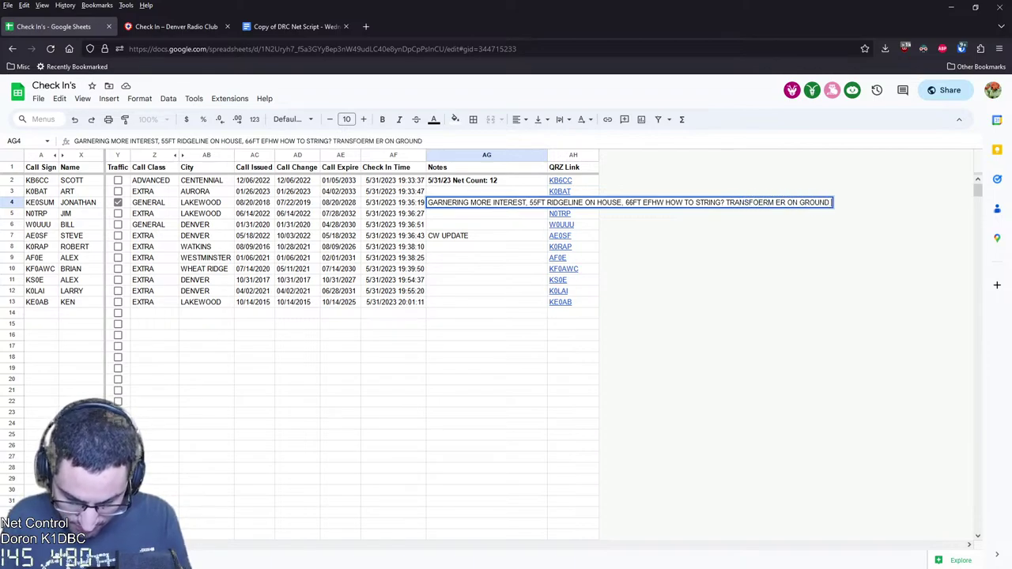
text(INVERTLED L)
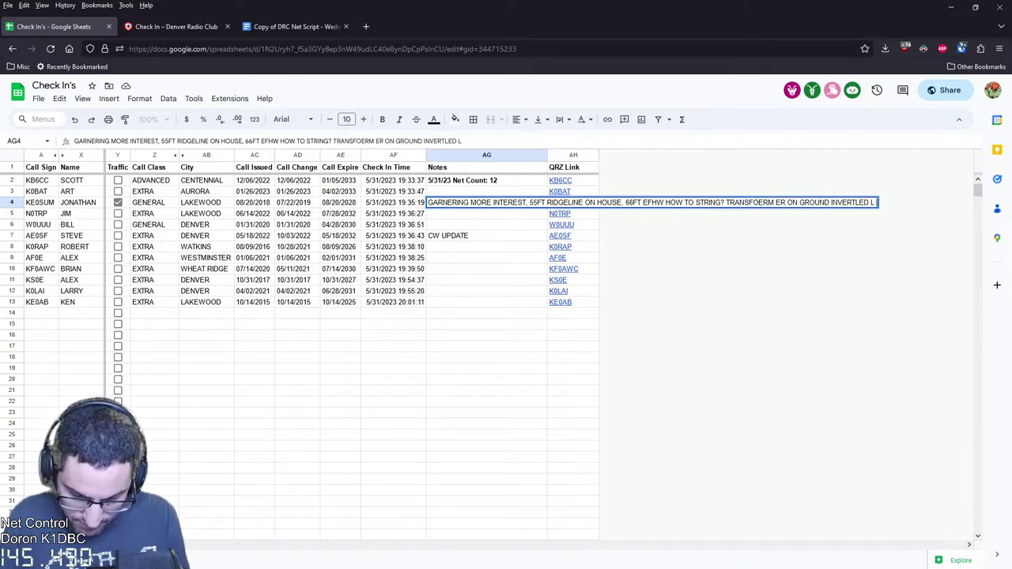
text( OR STRING)
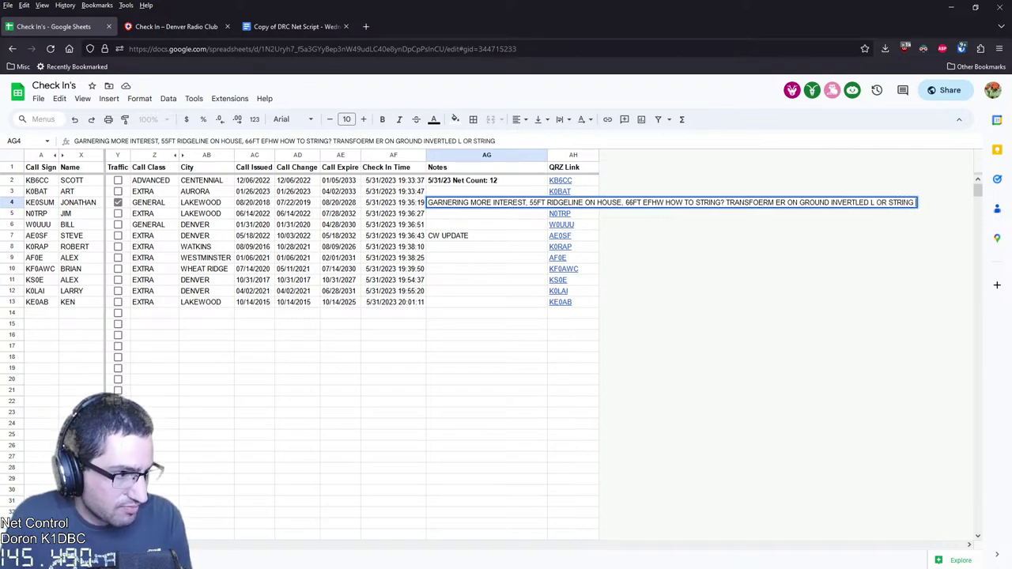
text( ALONG)
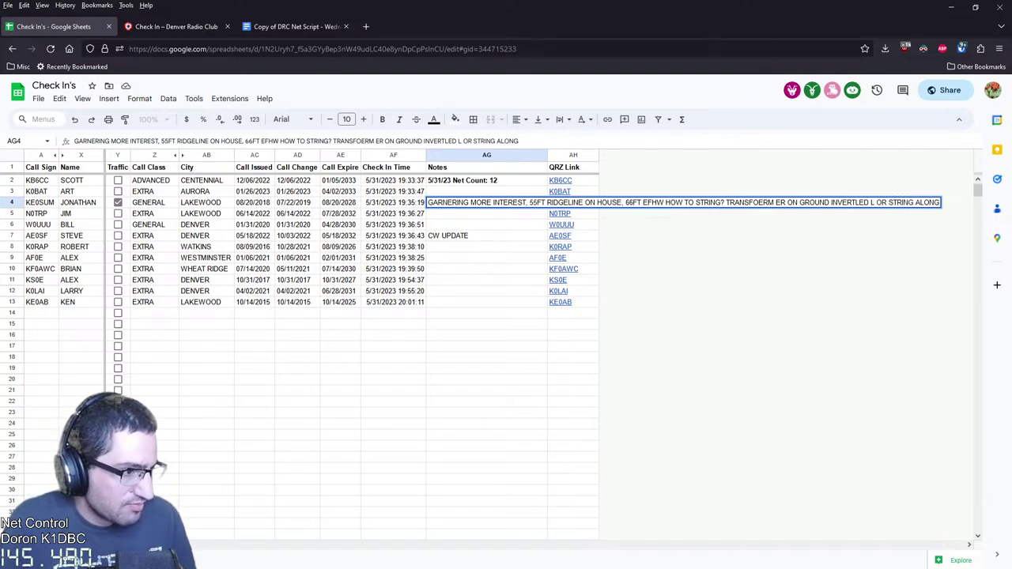
key(Left)
key(Left)
key(Left)
key(Left)
key(Left)
key(Left)
key(Left)
key(Left)
key(Left)
key(Left)
key(Left)
key(Left)
key(Left)
key(Left)
key(Left)
key(Left)
key(Left)
key(Left)
key(Left)
key(Left)
key(BackSpace)
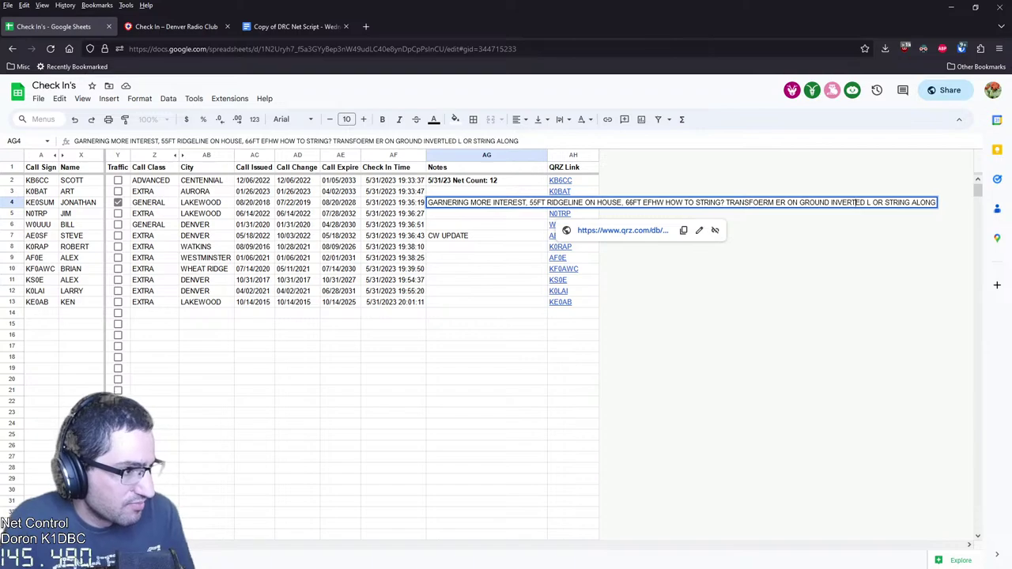
text(20FT IN AIR)
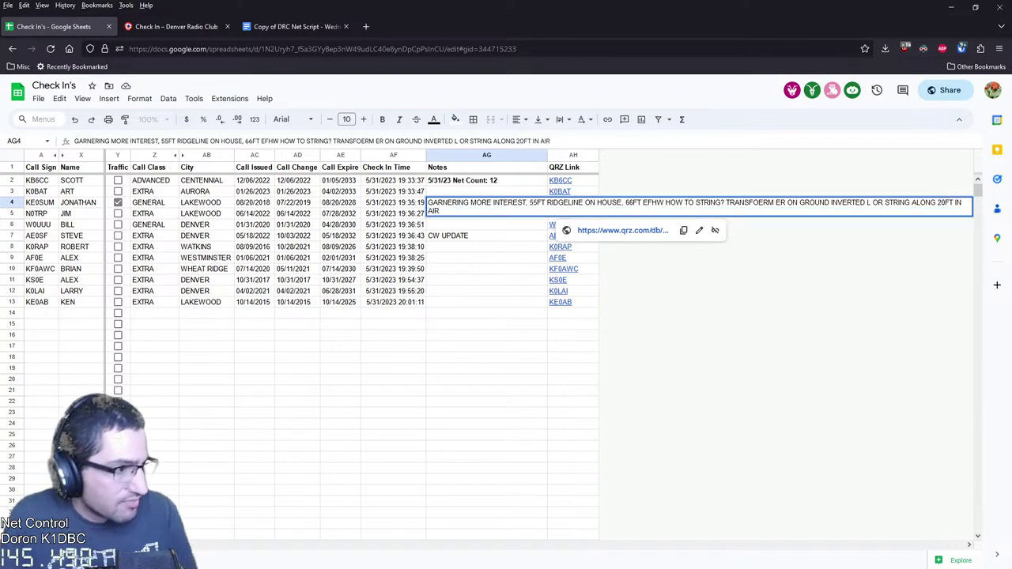
key(Return)
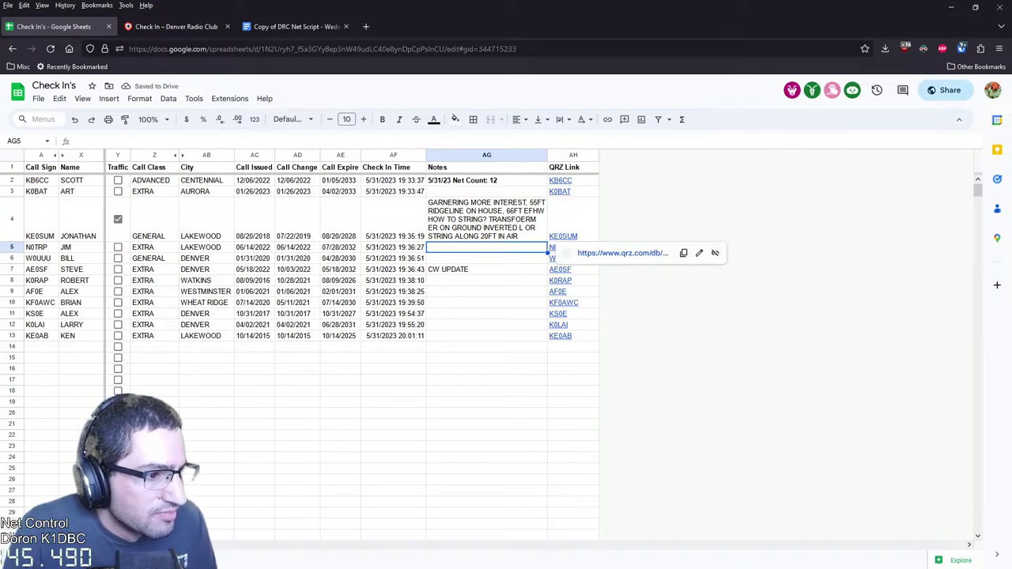
Correct TRANSFOERM to TRANSFORMER in the row 4 note
key(Up)
key(Return)
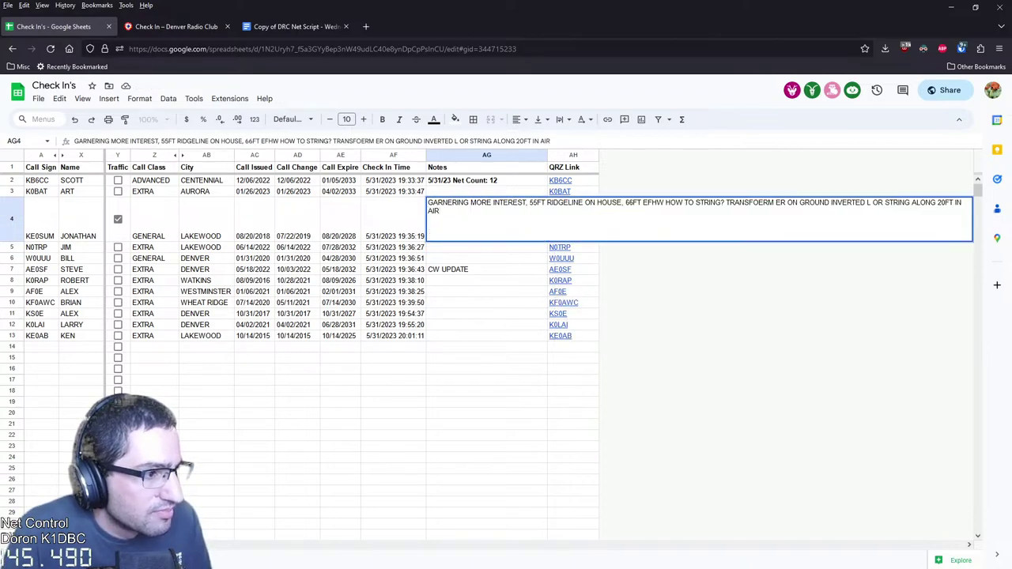
double_click(751, 202)
text(TRANSFORMER)
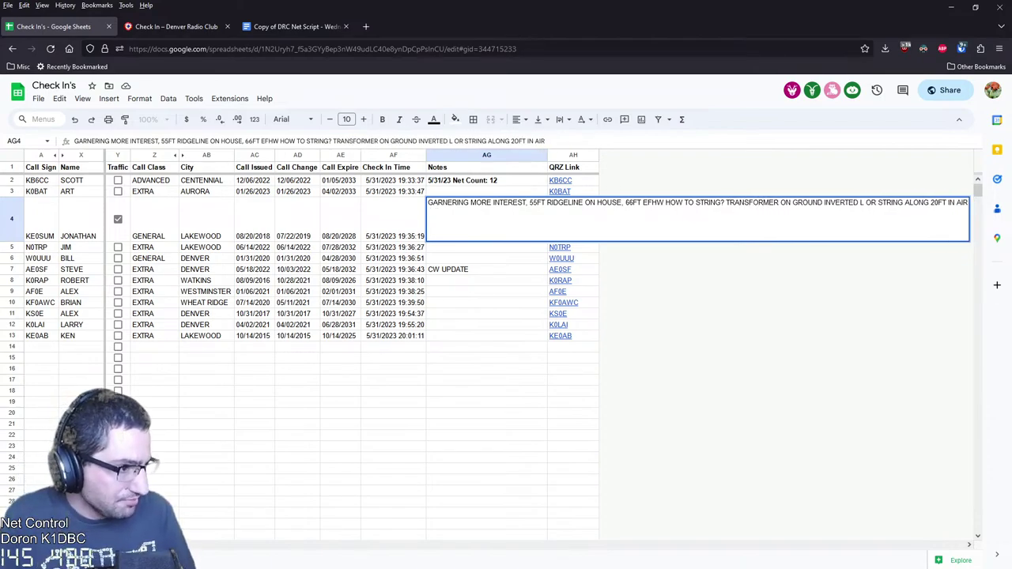
key(Return)
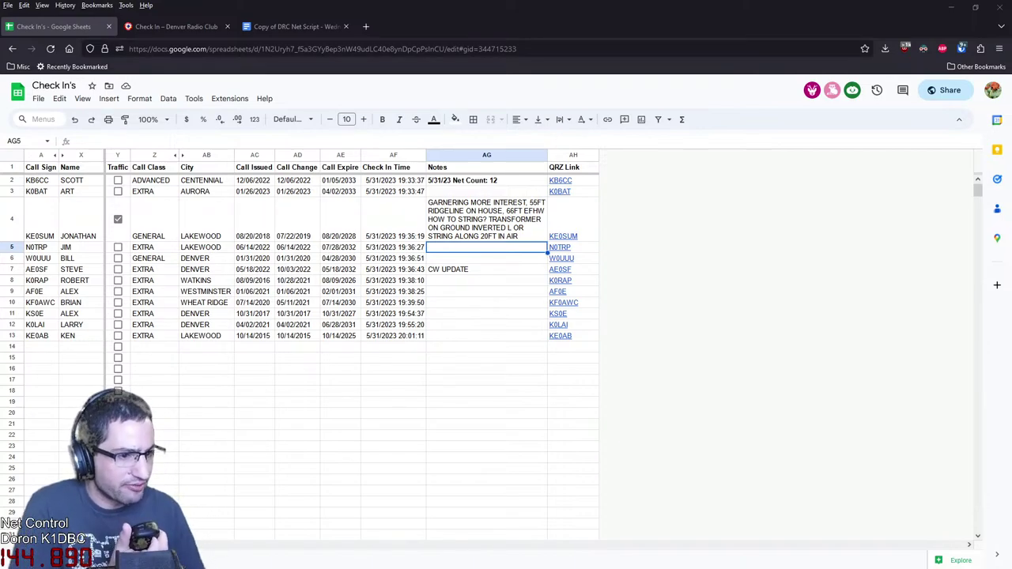
Change INVERTED L to INVERTED V in the row 4 note
key(Up)
key(Return)
key(ctrl+a)
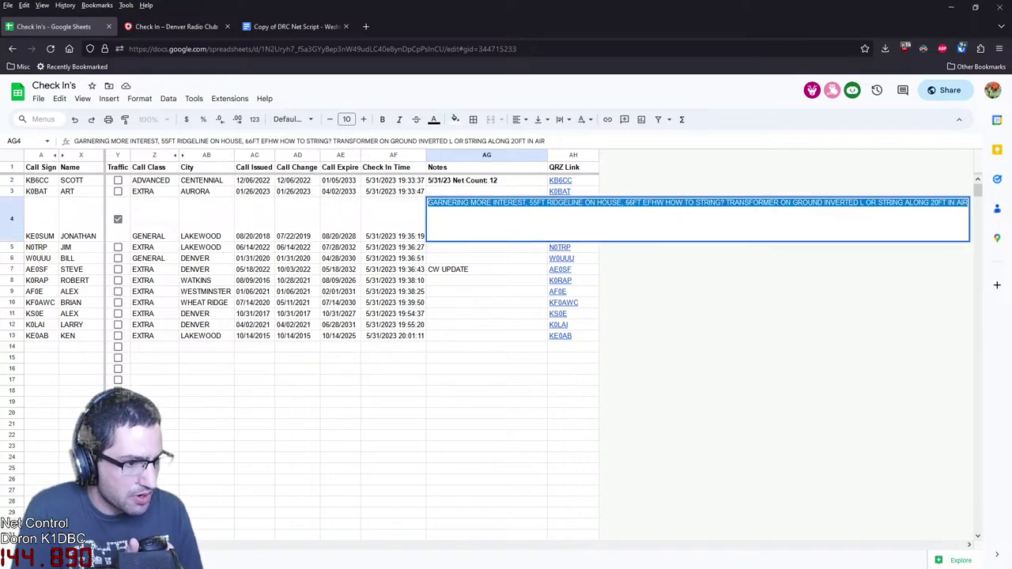
click(856, 202)
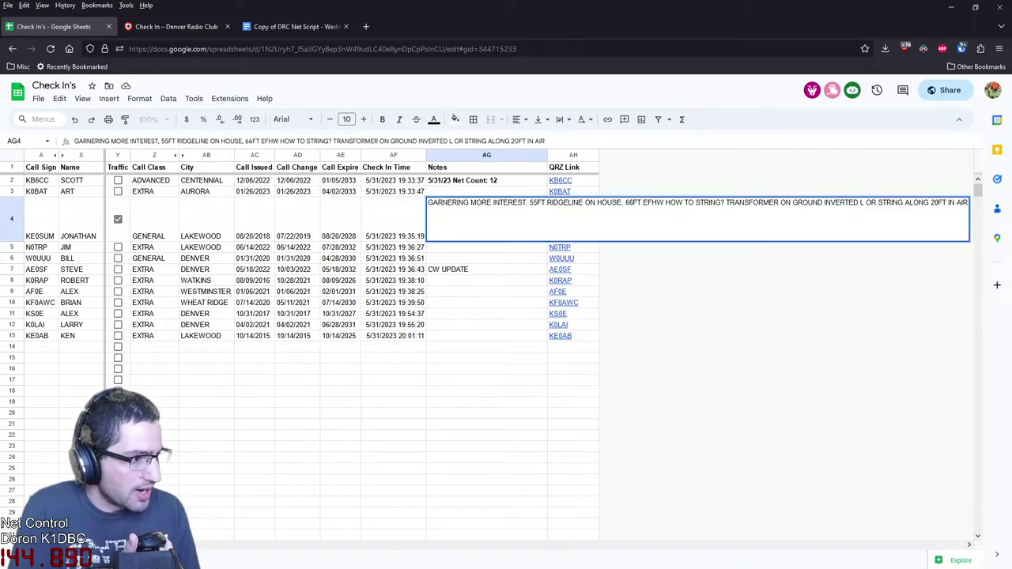
key(Delete)
text(VC)
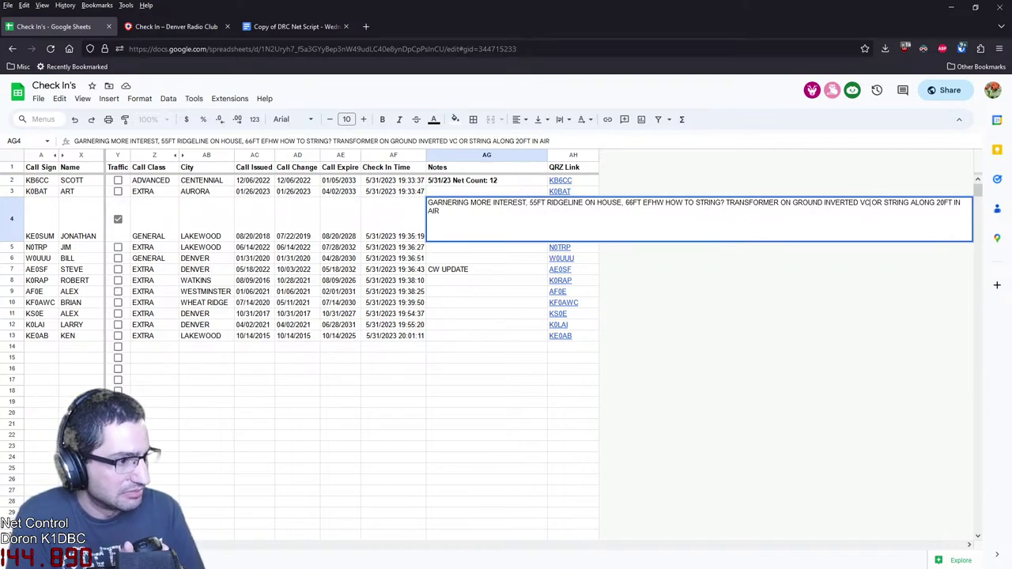
key(BackSpace)
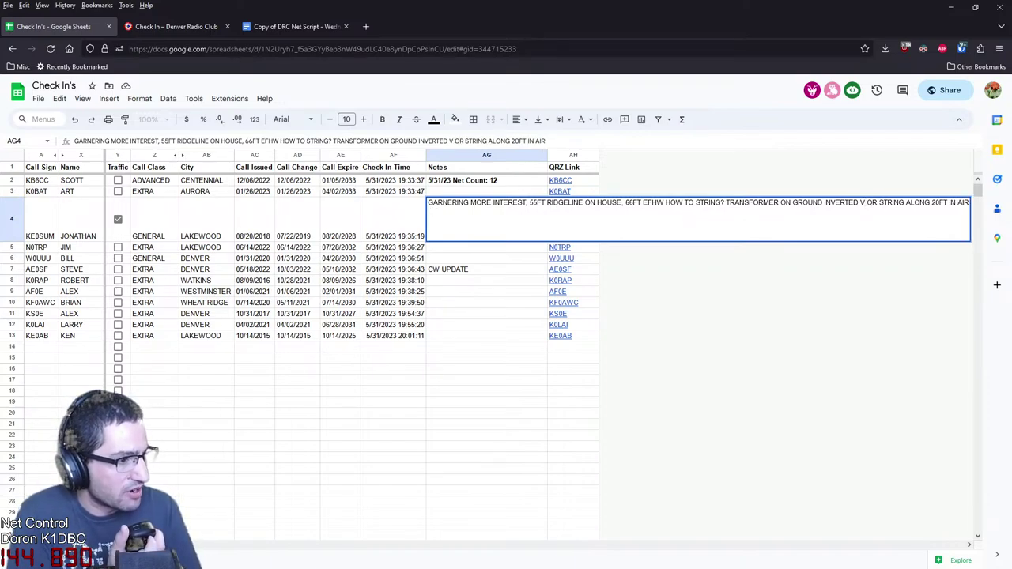
key(Return)
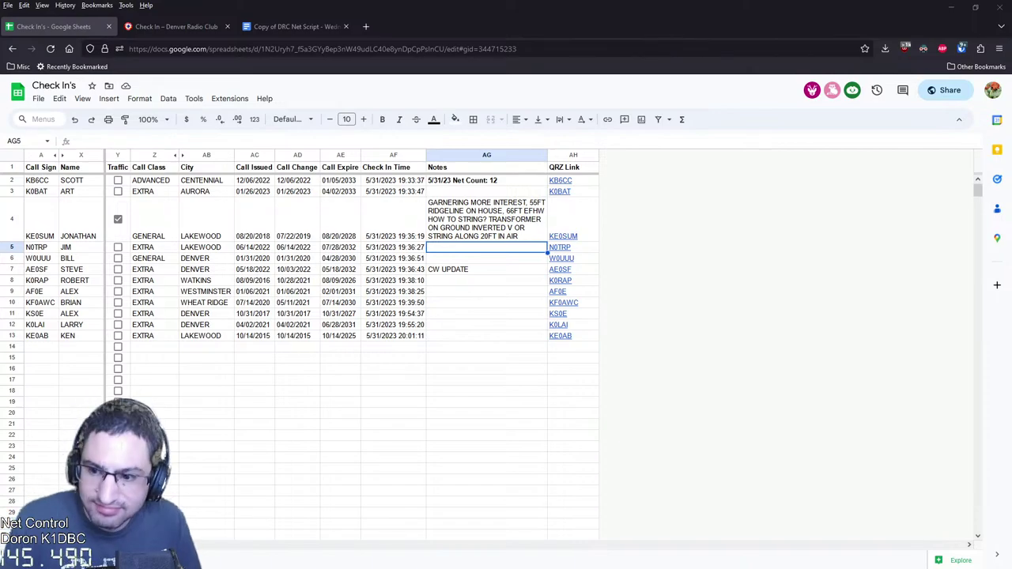
Search Google for 'arrl antenna book' and open the ARRL Antenna Book result in a new tab
click(366, 26)
text(A)
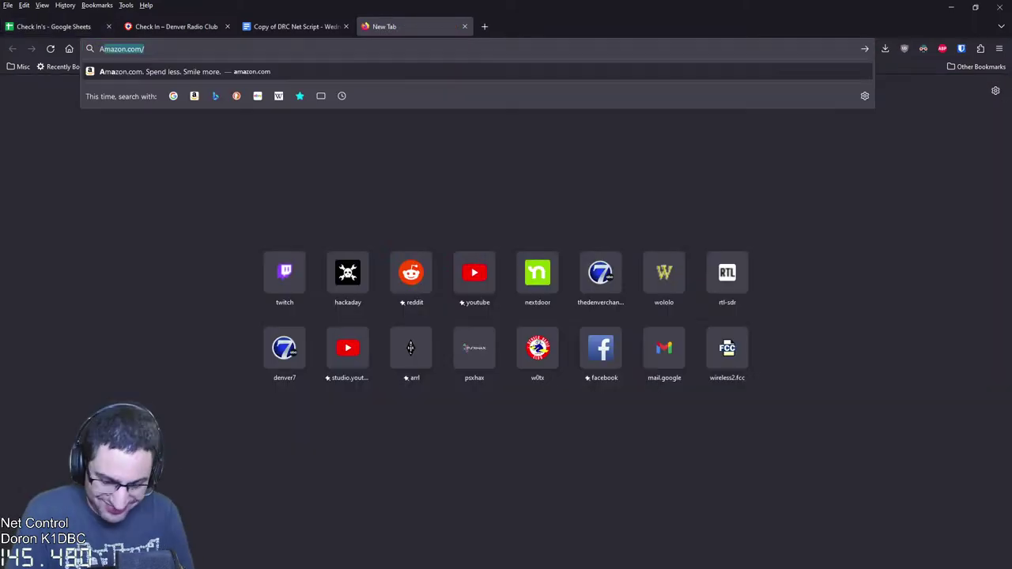
text(RRL ant)
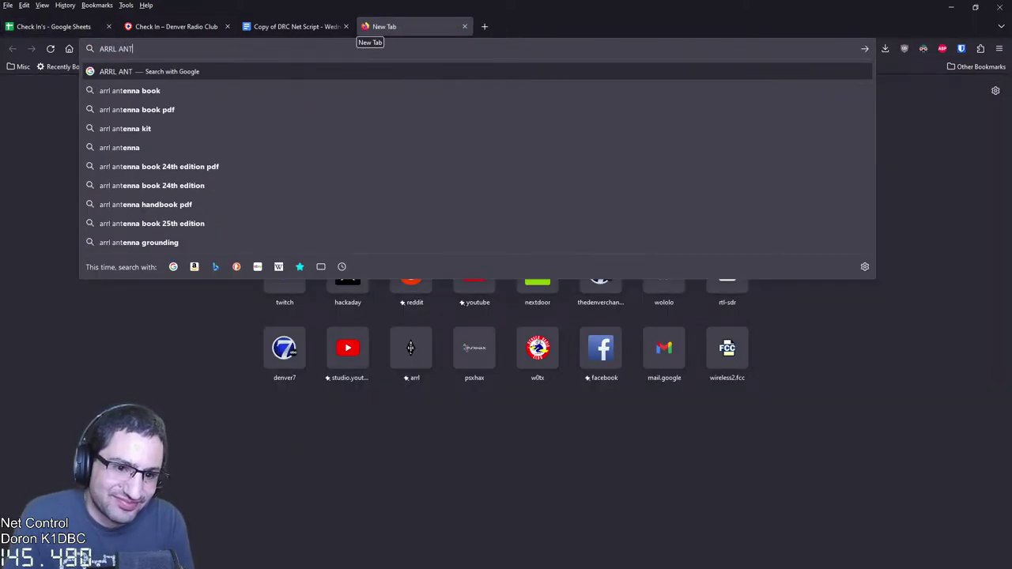
key(Down)
key(Return)
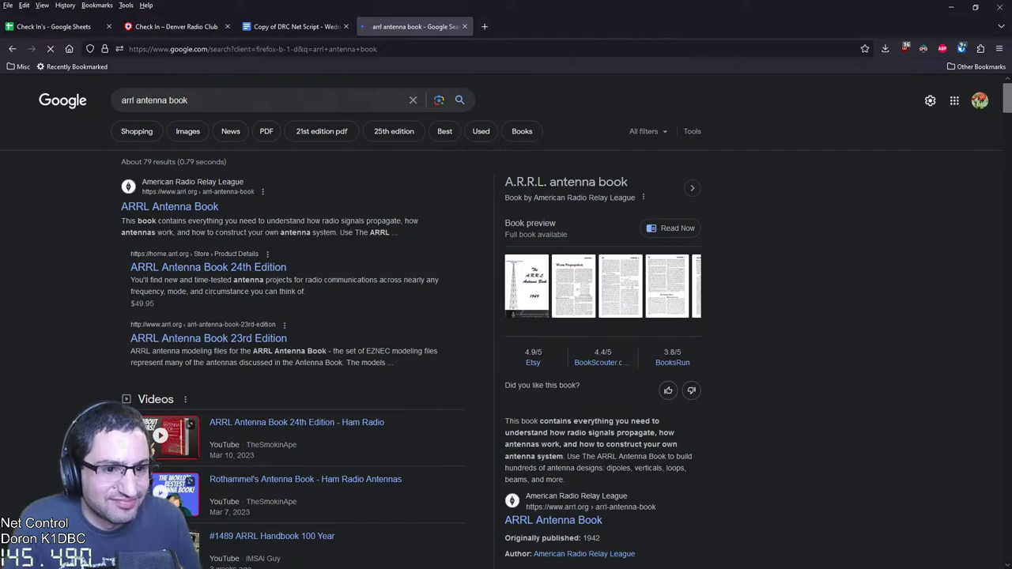
middle_click(169, 206)
click(528, 26)
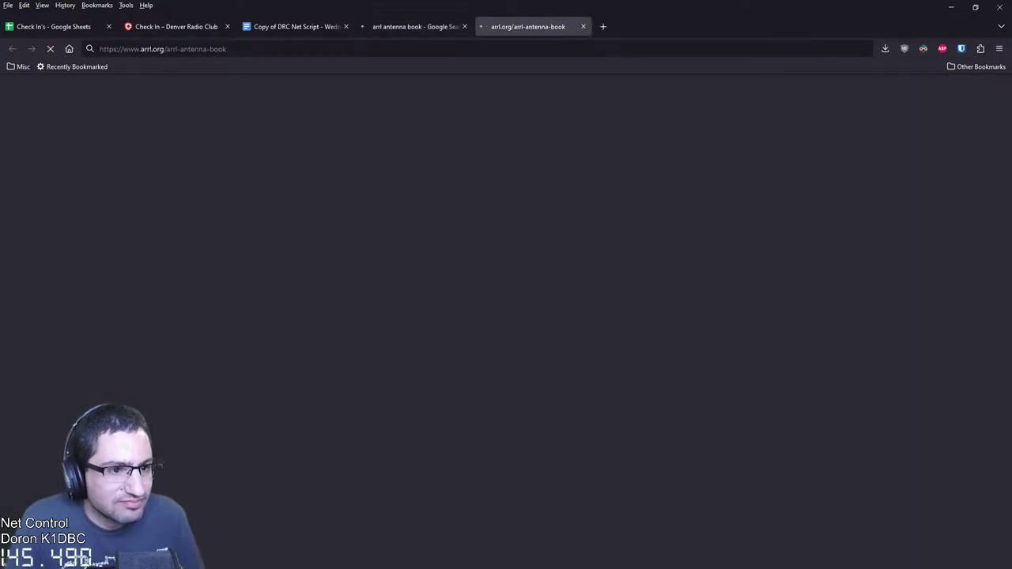
Return to the antenna book search results and scroll down through them
key(ctrl+shift+Tab)
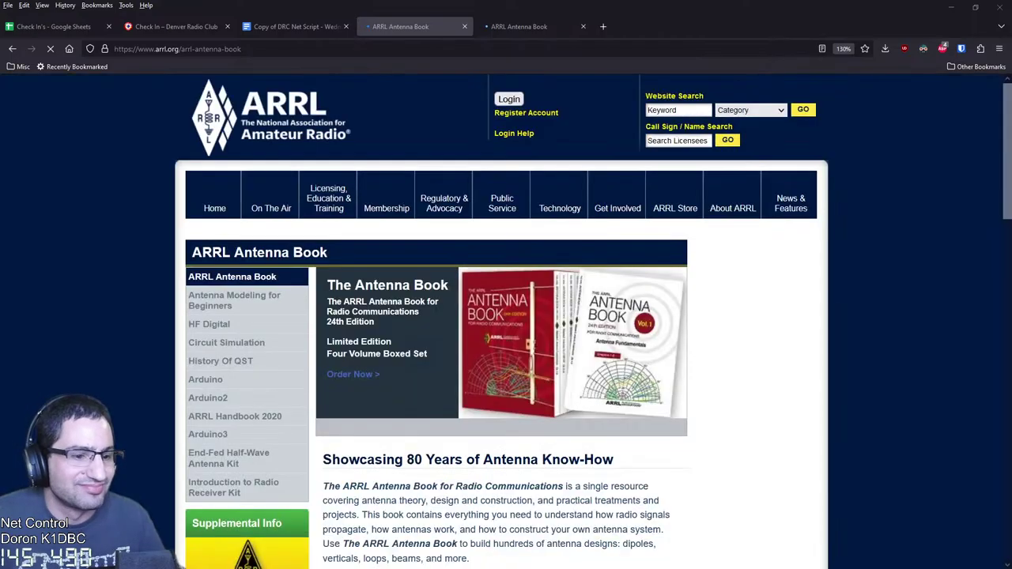
scroll(506, 316, down, 4)
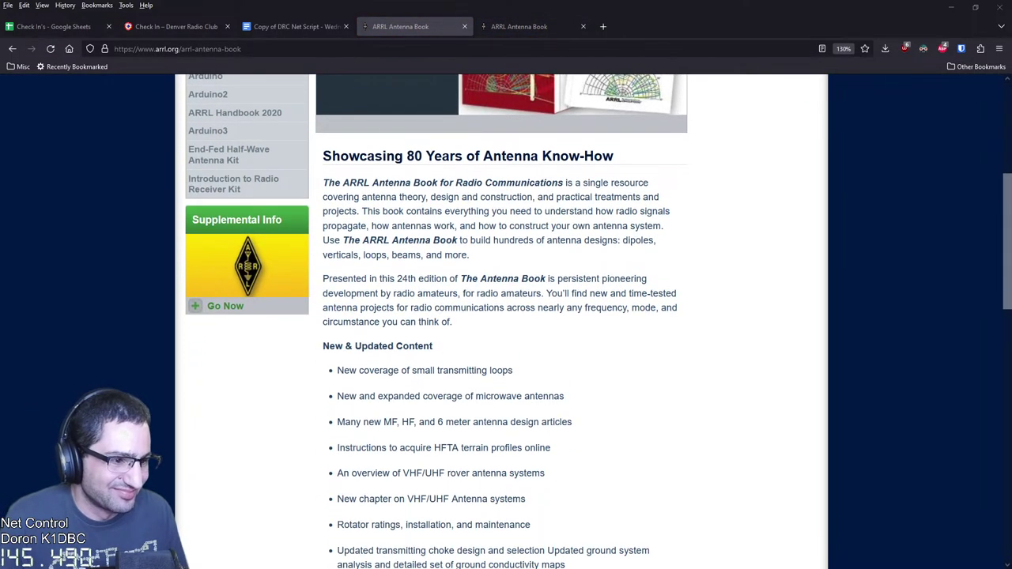
scroll(506, 316, down, 3)
scroll(506, 316, down, 5)
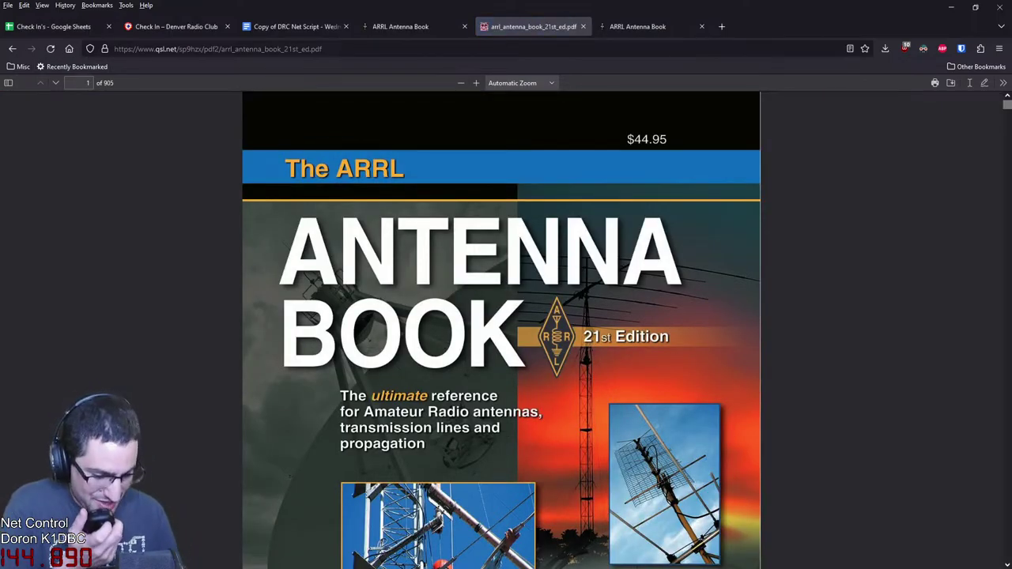
Jump to page 61 of the Antenna Book PDF
scroll(501, 329, down, 10)
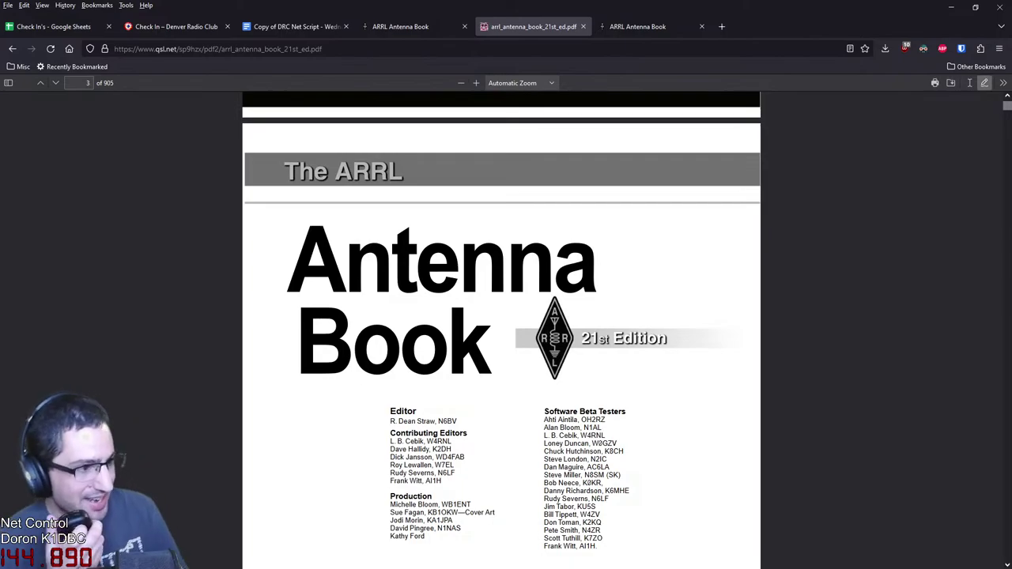
text(61)
key(Return)
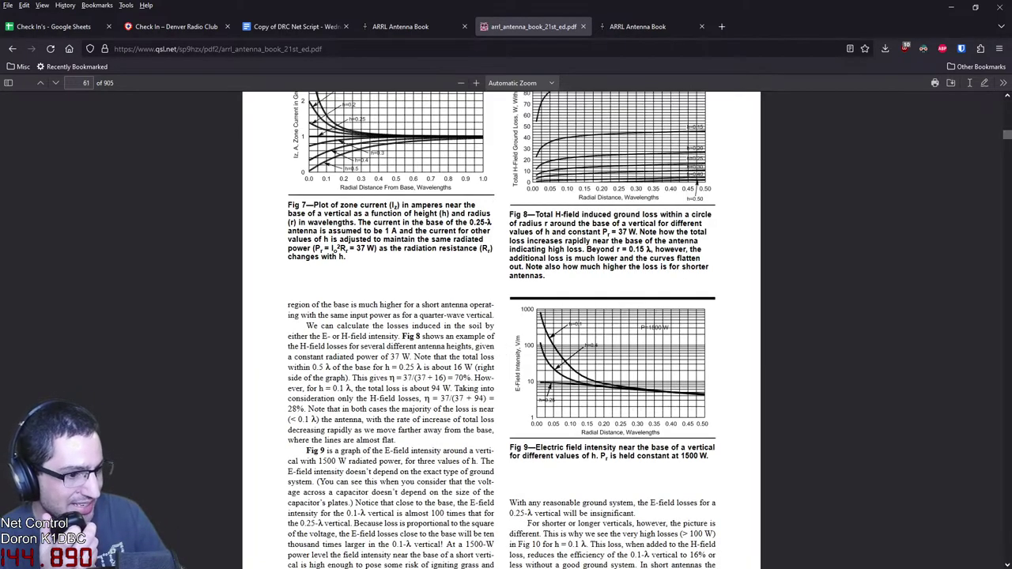
Read through 'The Effects of Ground' down to Fig 24 on page 72
scroll(501, 330, down, 5)
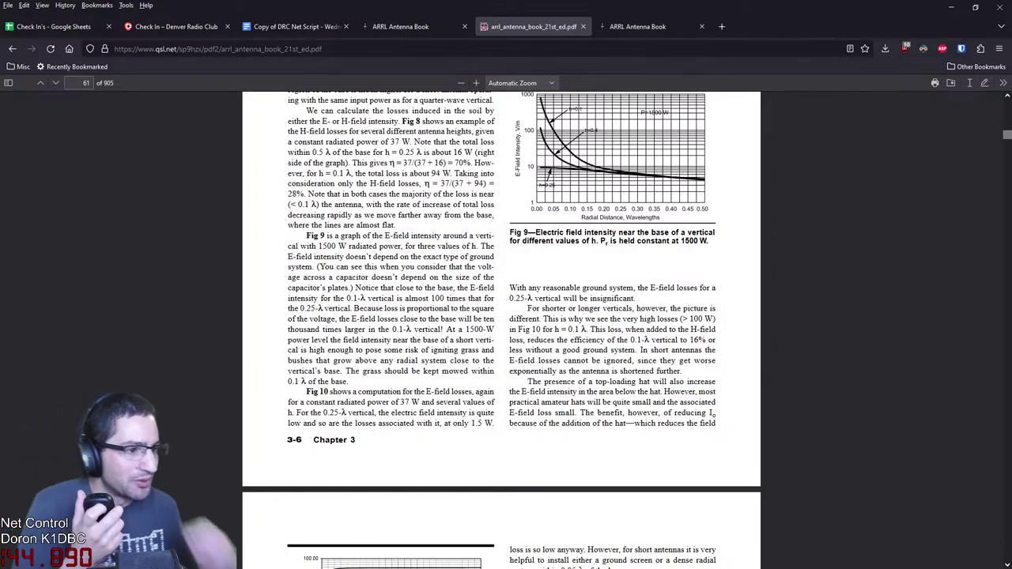
scroll(501, 330, down, 20)
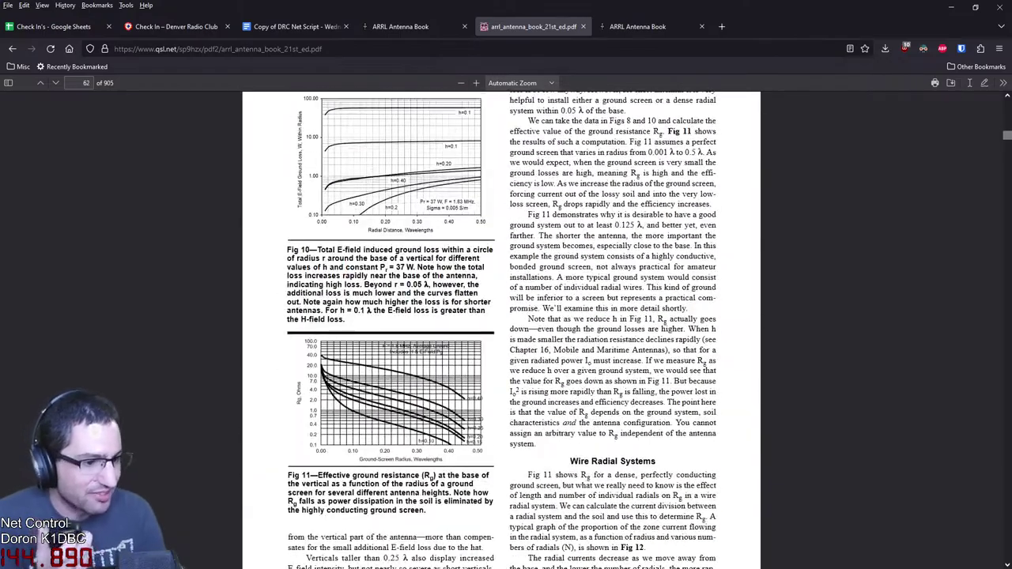
scroll(502, 330, down, 20)
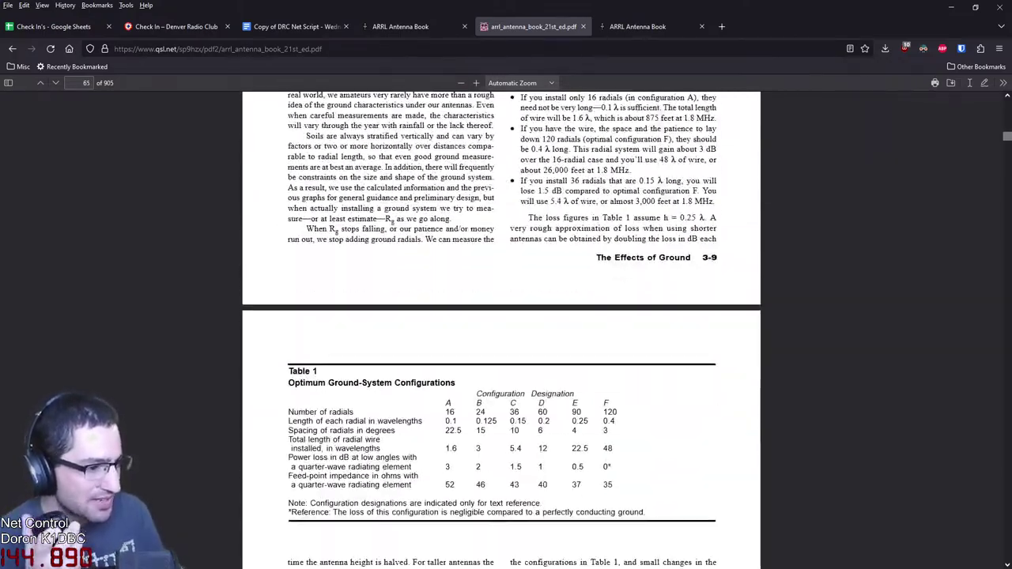
scroll(501, 330, down, 10)
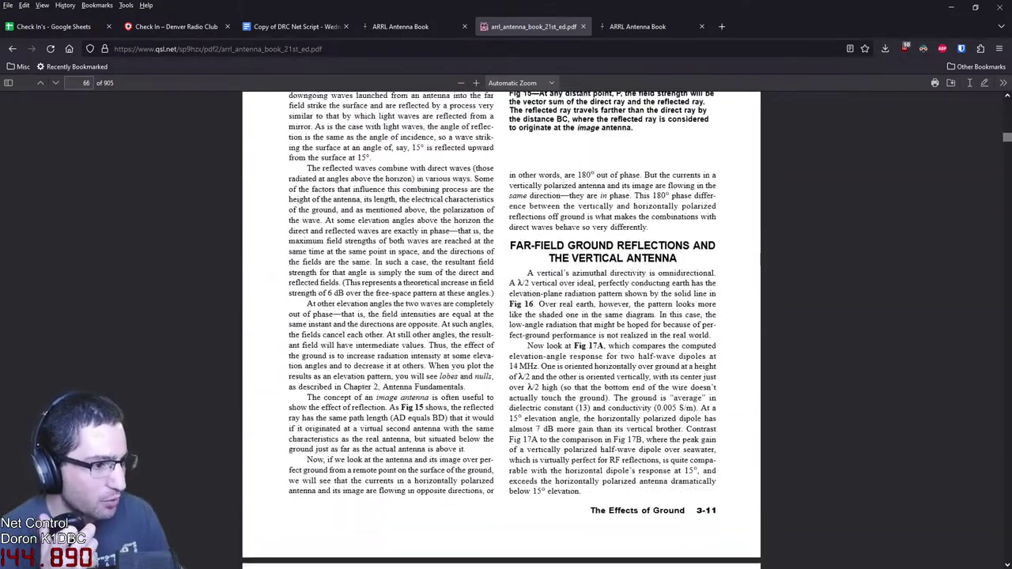
scroll(501, 330, up, 8)
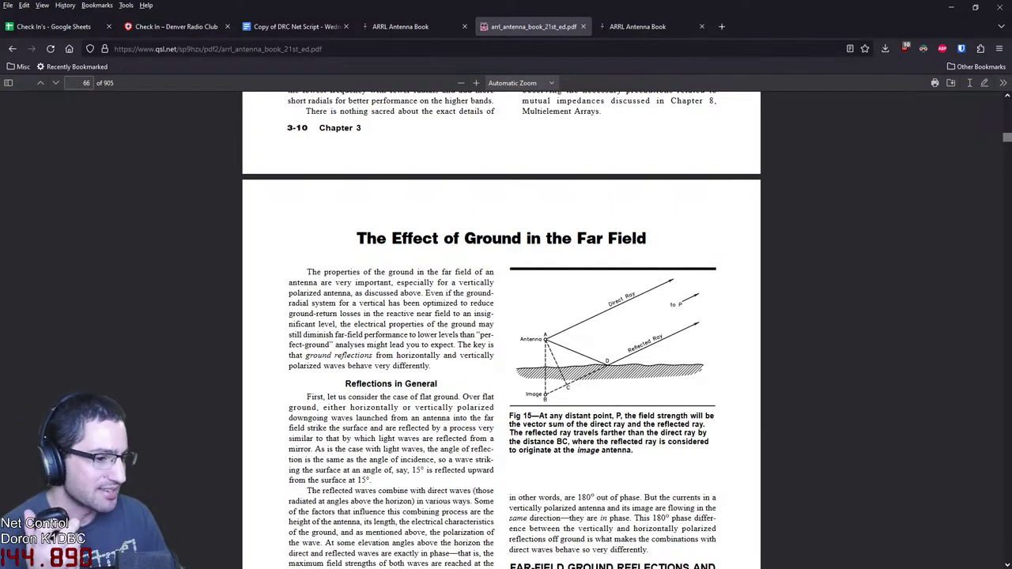
scroll(501, 329, down, 5)
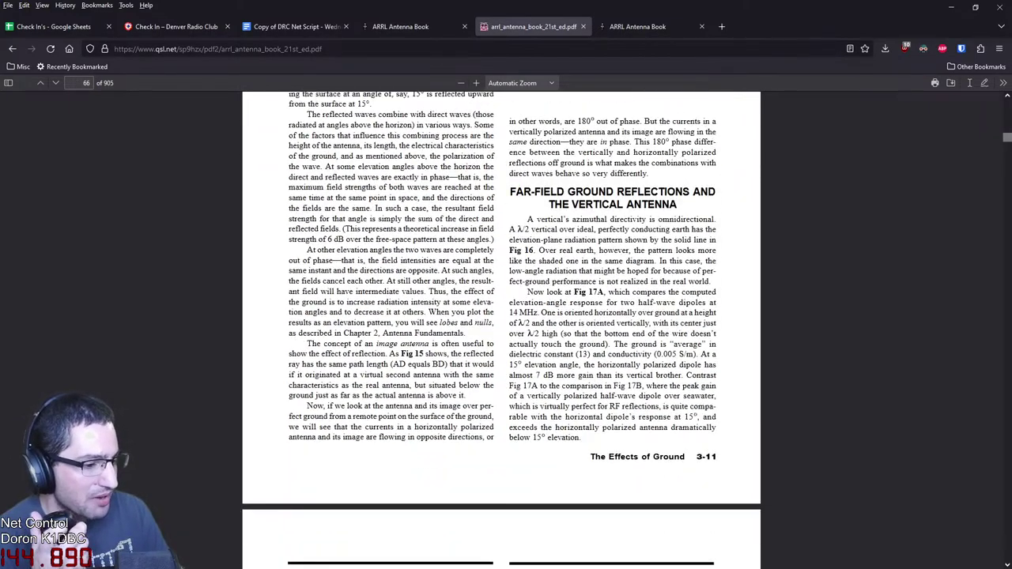
scroll(501, 330, down, 10)
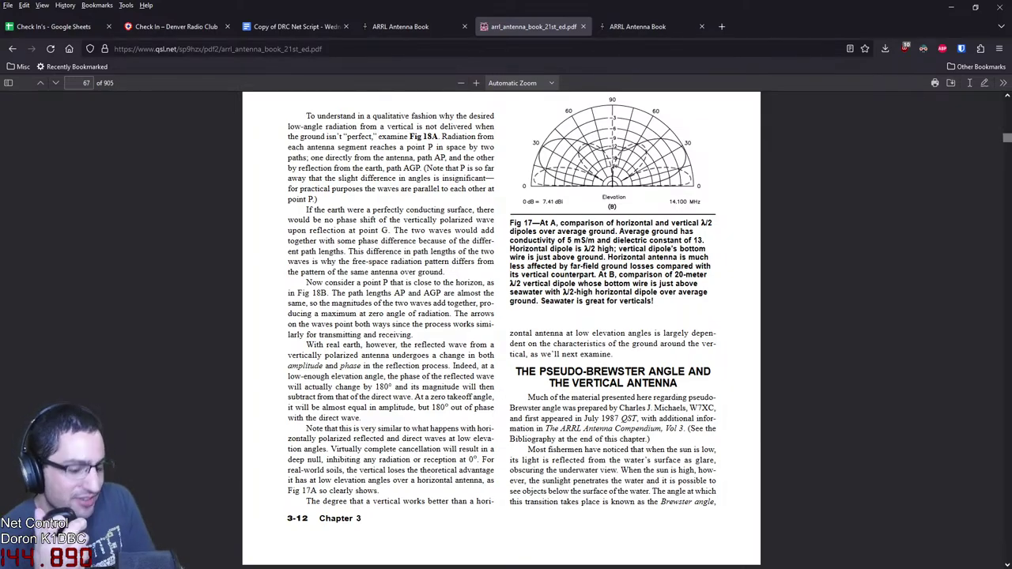
scroll(501, 328, down, 5)
scroll(501, 328, down, 10)
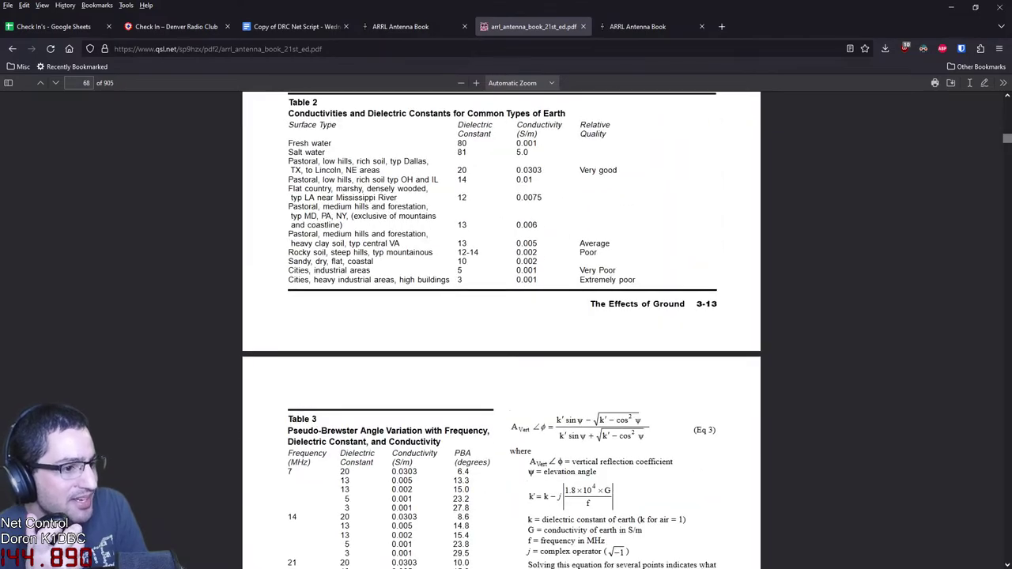
scroll(501, 328, down, 6)
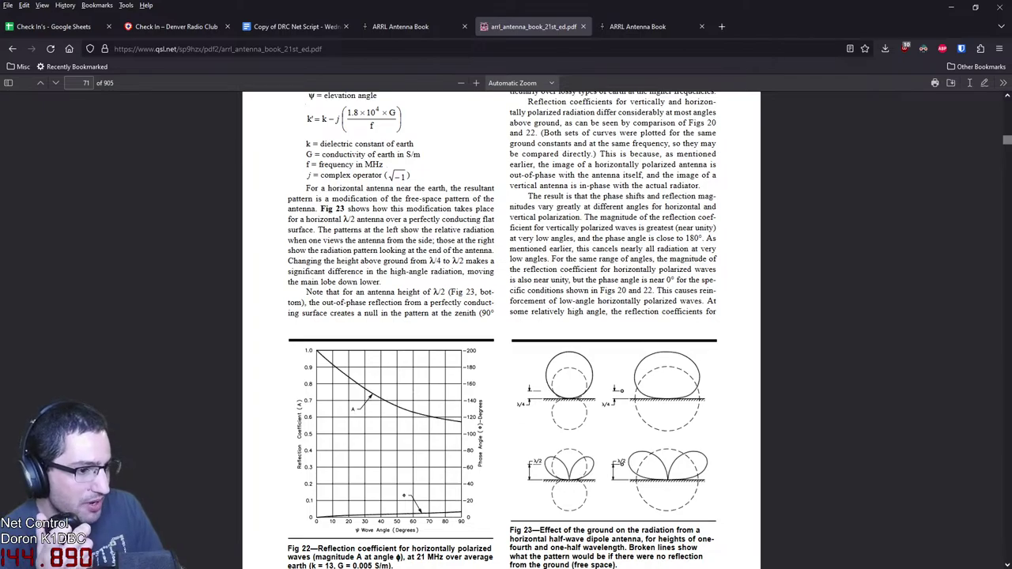
scroll(501, 328, down, 10)
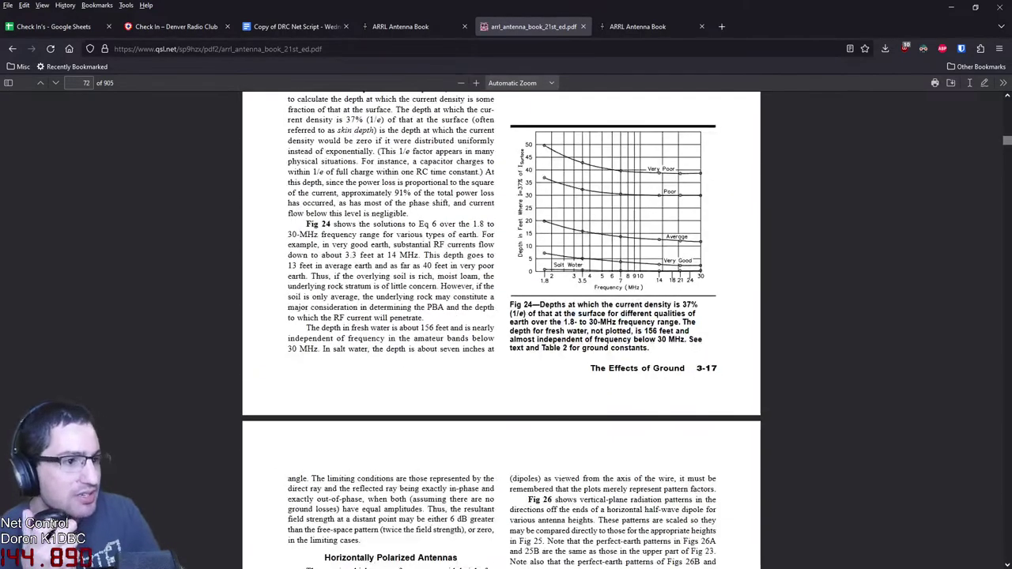
In a new tab, search Google for 'efhw antenna', correcting the mistaken EFHV query
key(ctrl+t)
text(EFHV)
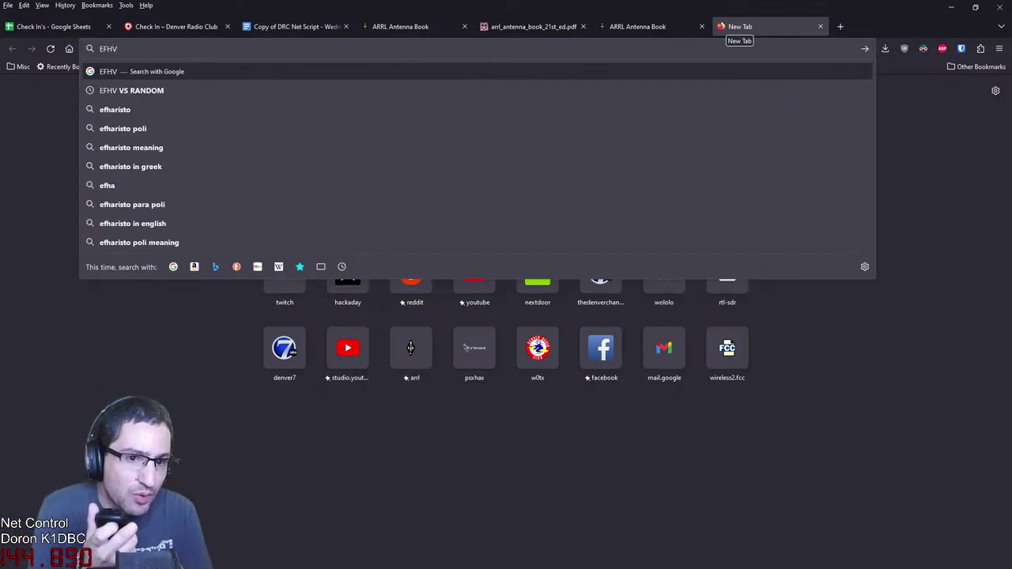
key(Return)
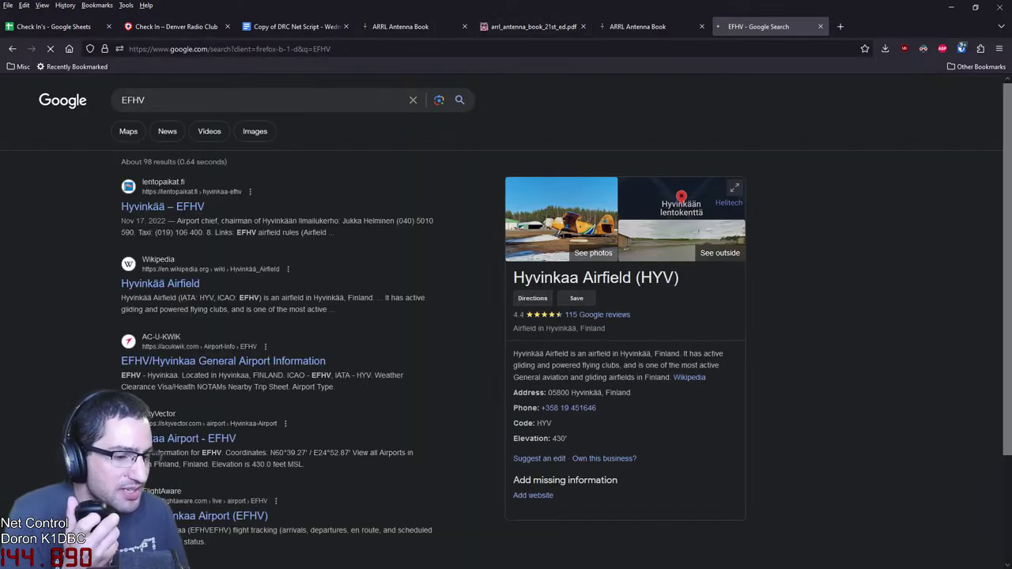
click(145, 100)
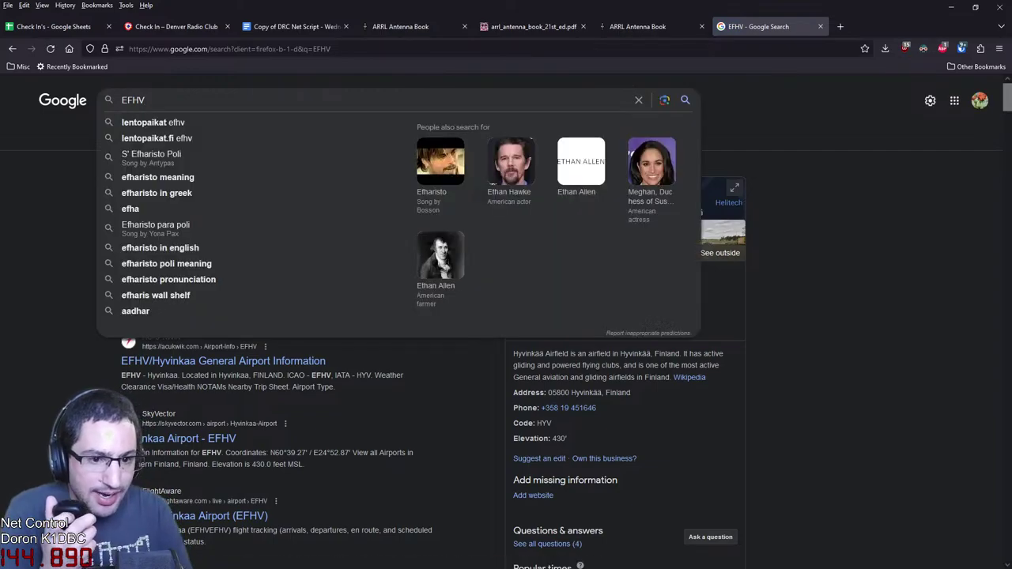
text(ANTE)
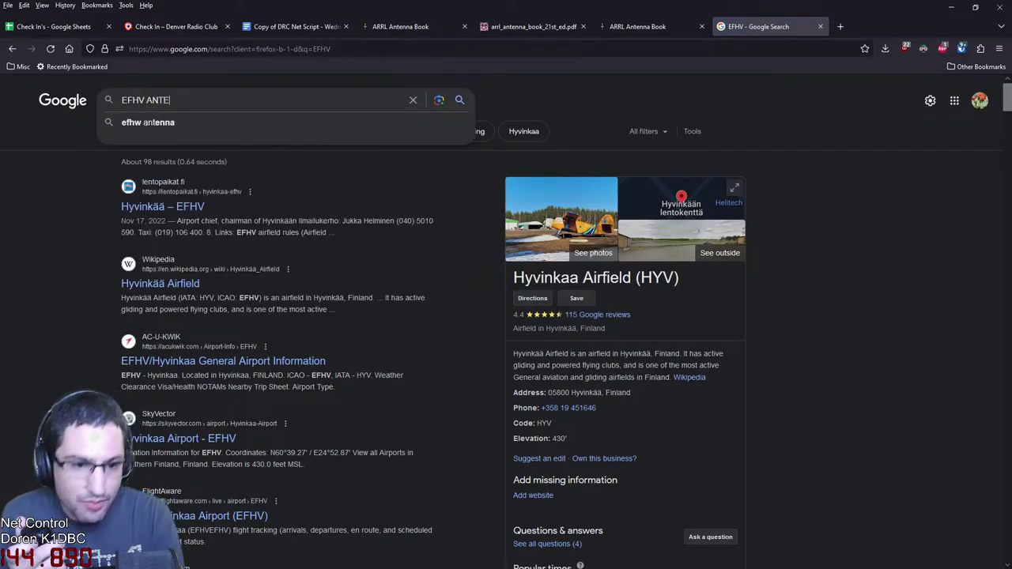
key(Down)
key(Return)
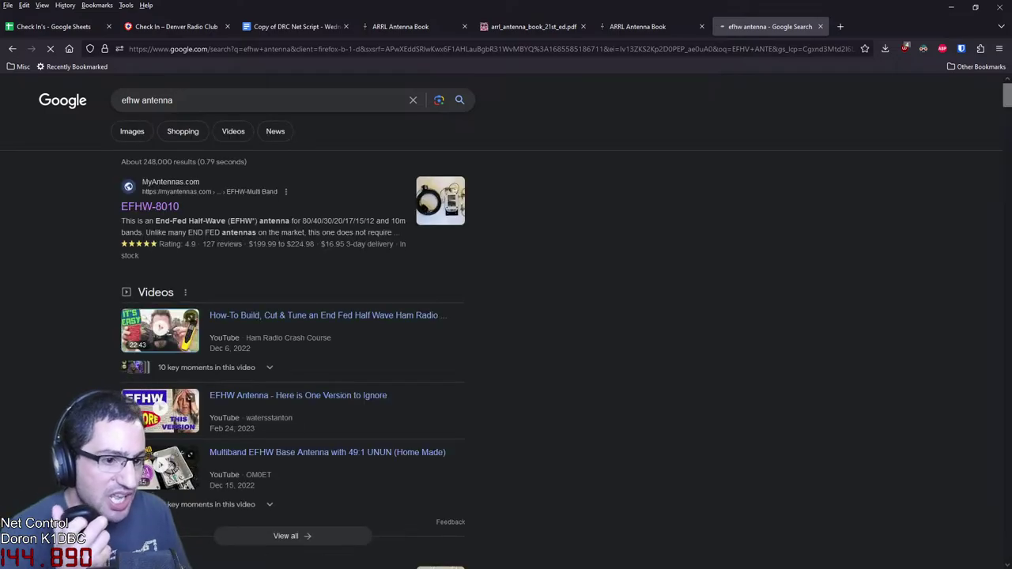
Open the EFHW-8010 result on MyAntennas.com and scroll through its 130 ft multiband specs
click(150, 206)
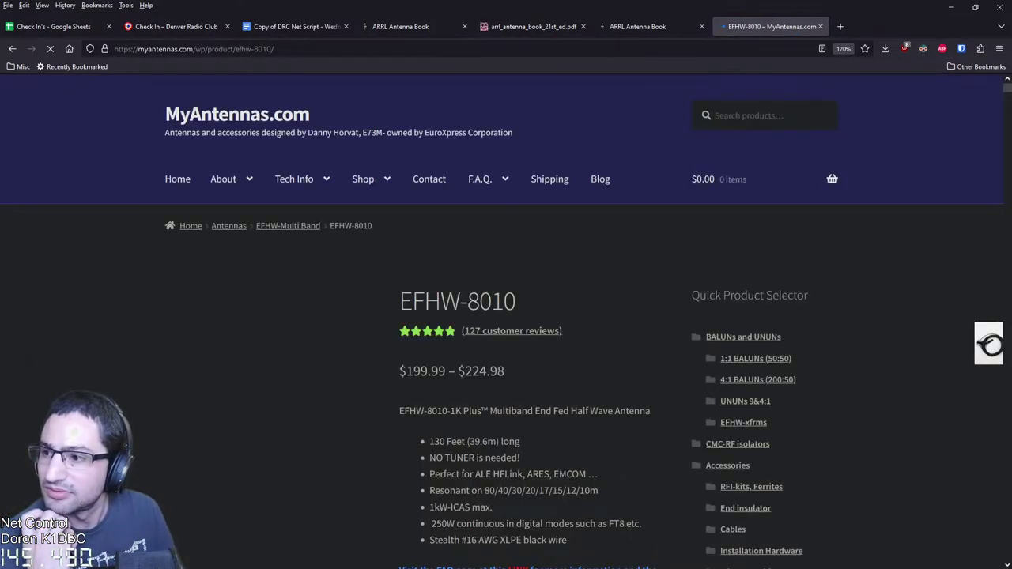
scroll(505, 317, down, 3)
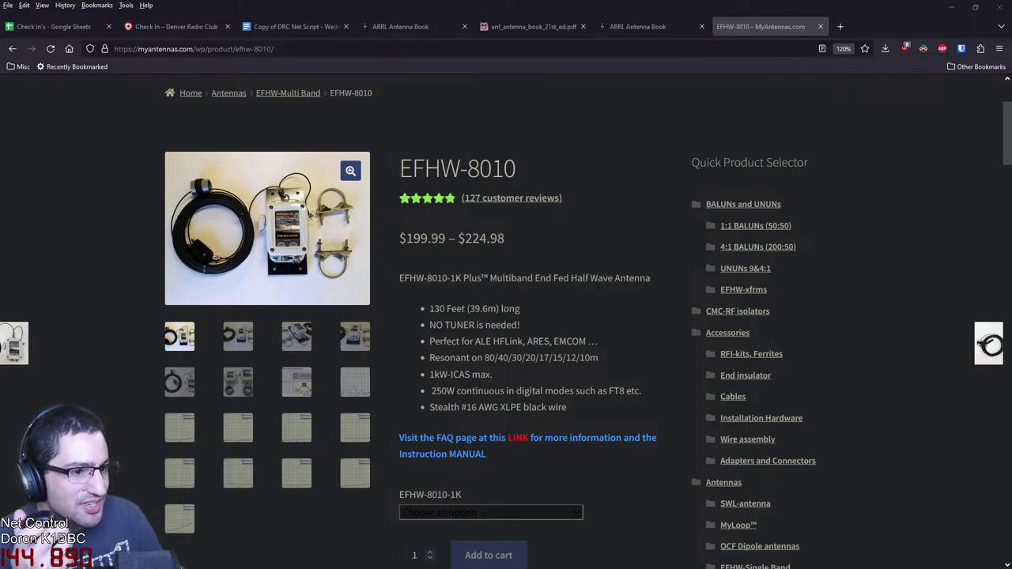
Scroll the Antenna Book PDF to the Fig 30 elevation-angle graph, then return to the EFHW-8010 page
key(ctrl+Page_Up)
key(ctrl+Page_Up)
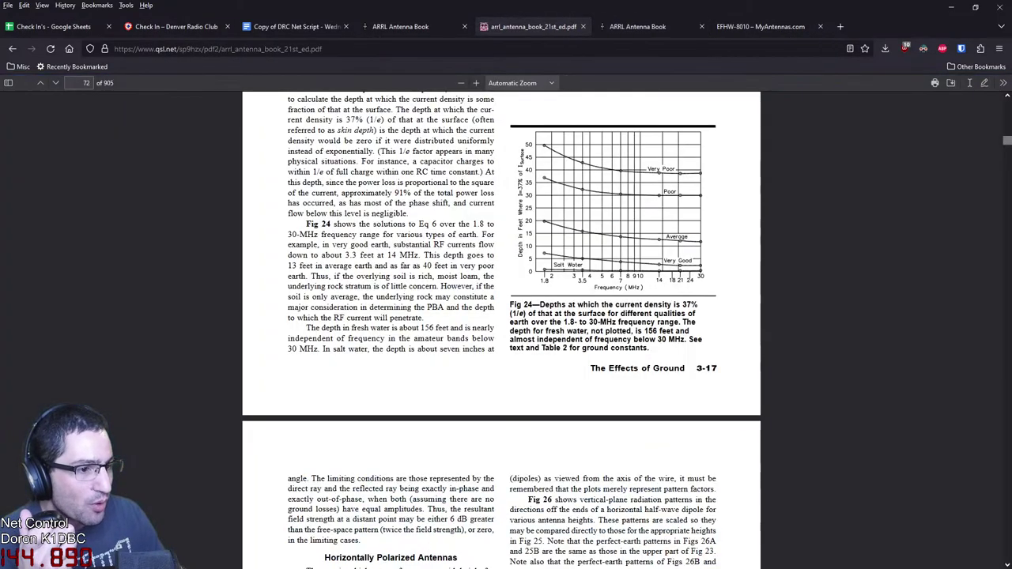
scroll(501, 331, down, 20)
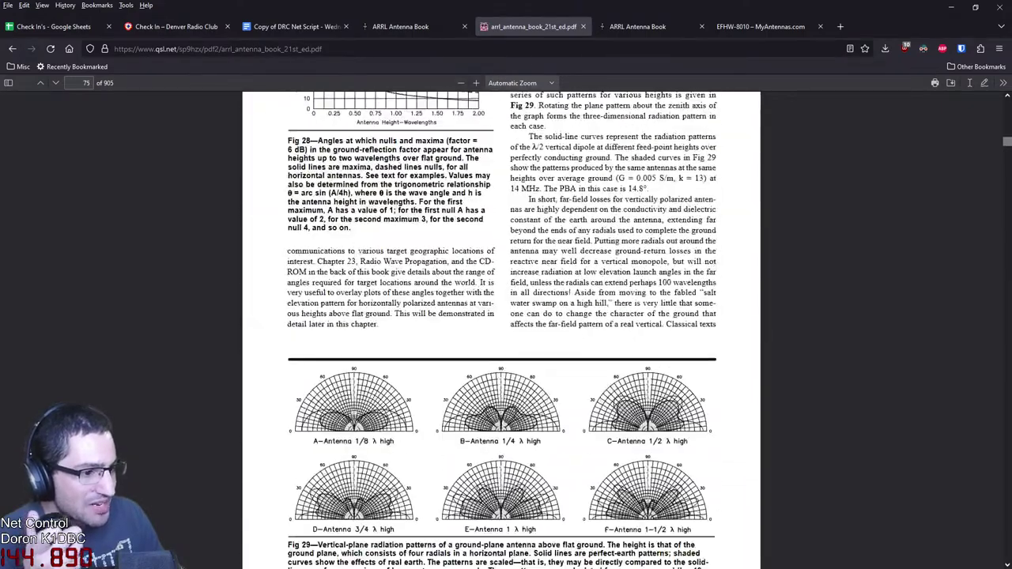
scroll(501, 331, down, 4)
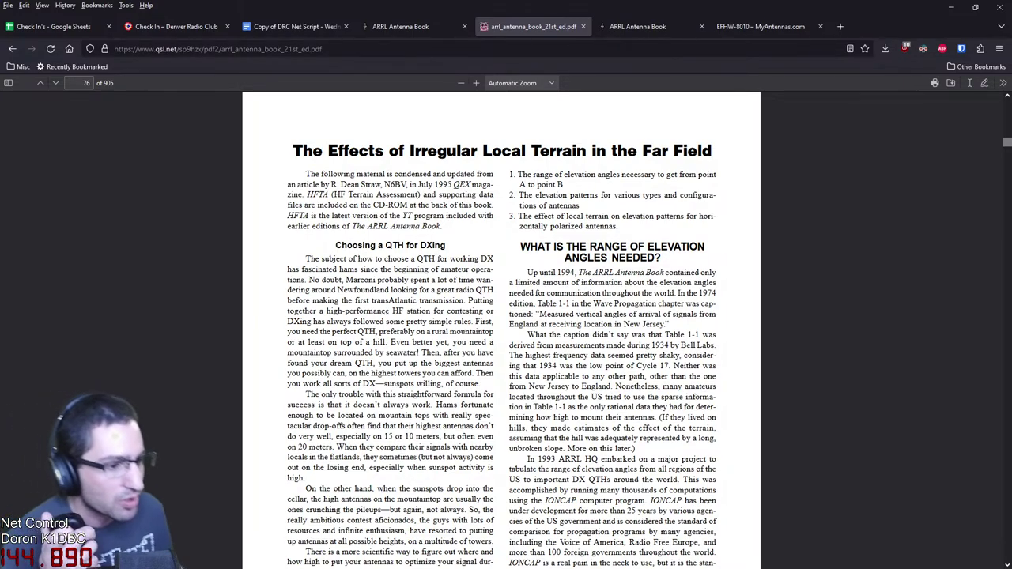
scroll(501, 330, down, 4)
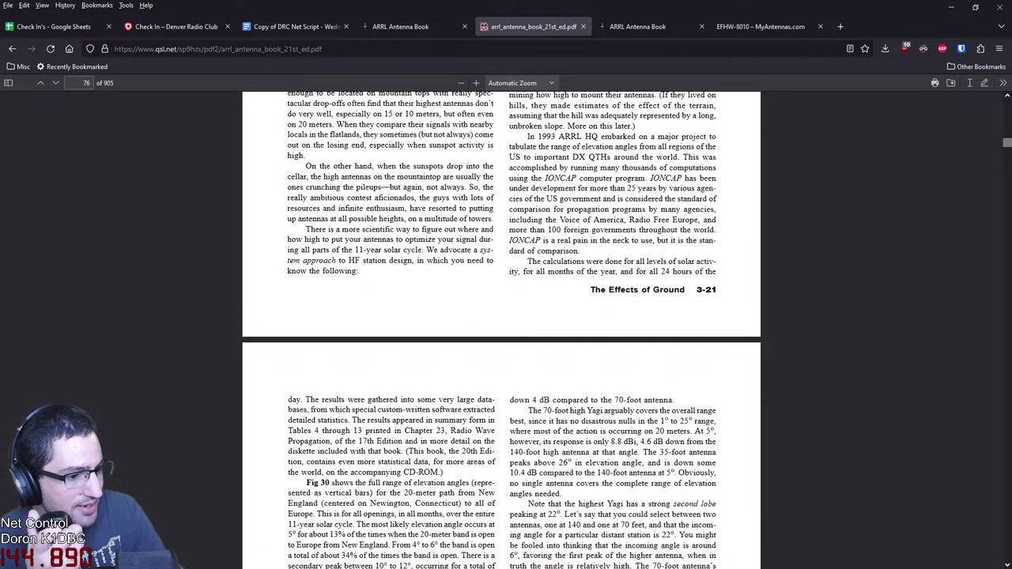
scroll(502, 331, down, 5)
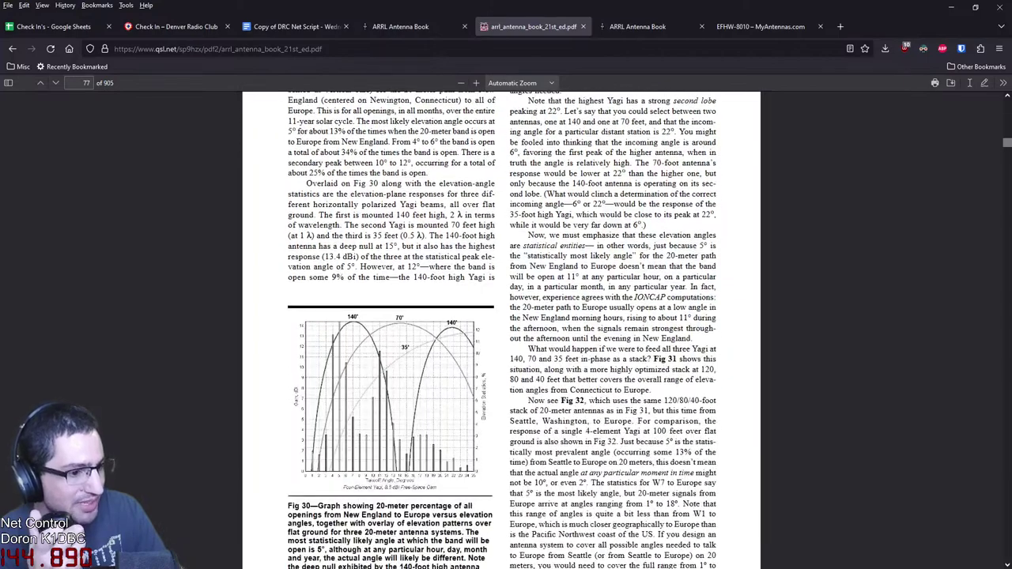
key(ctrl+9)
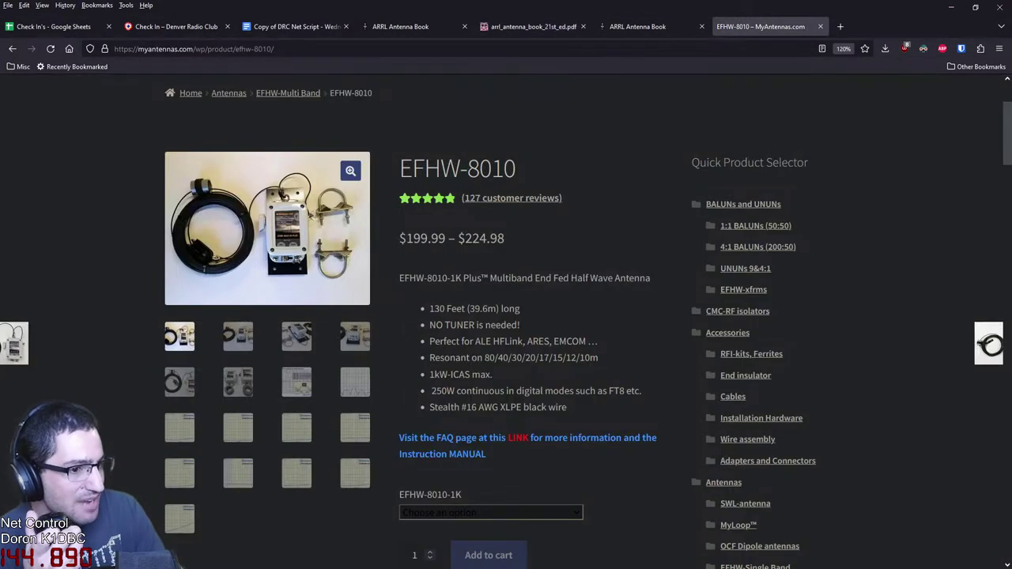
Cycle the EFHW-8010 gallery through the SWR graph and coiled antenna, ending on the box-with-clamps photo
click(296, 382)
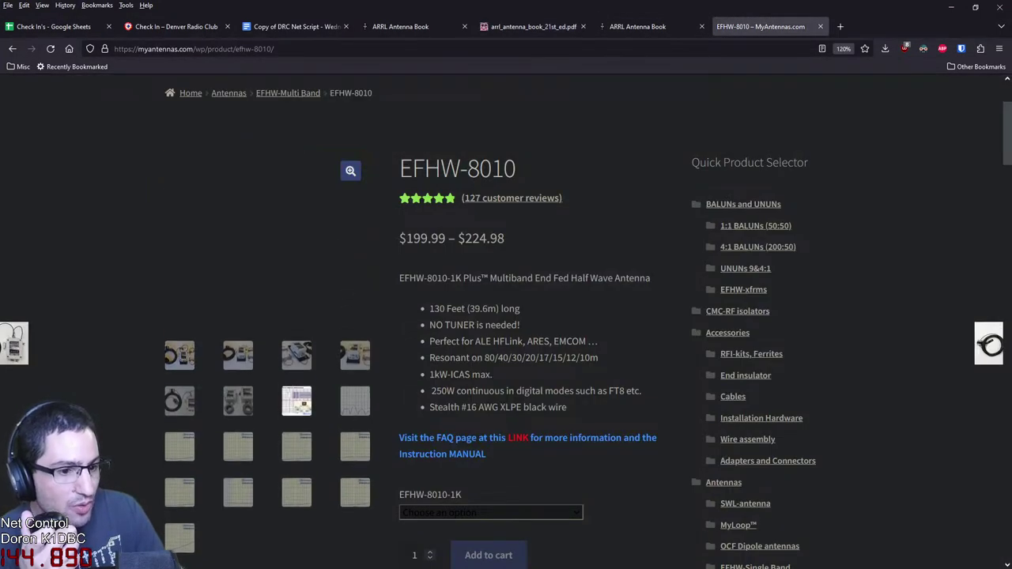
click(296, 478)
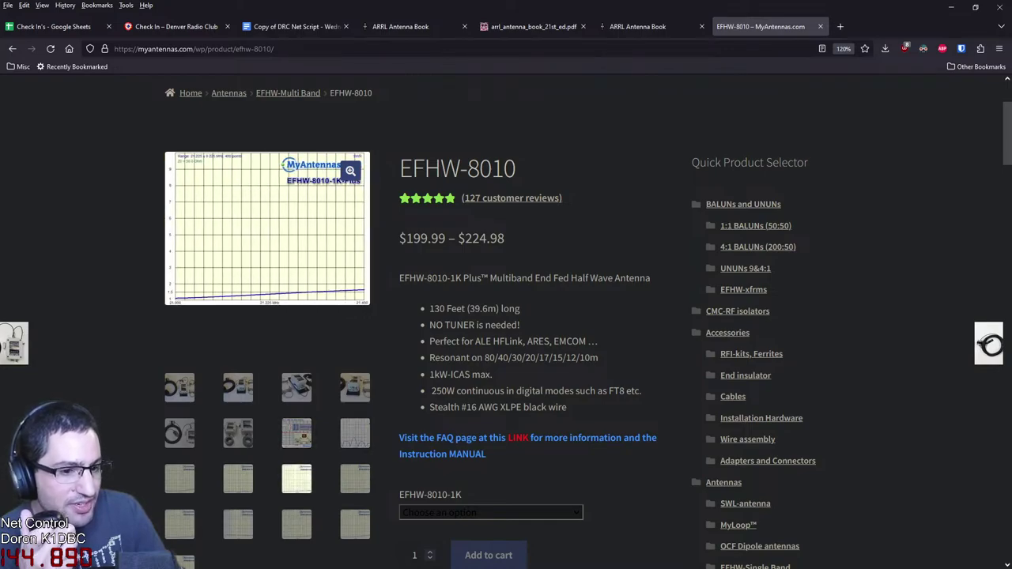
click(179, 432)
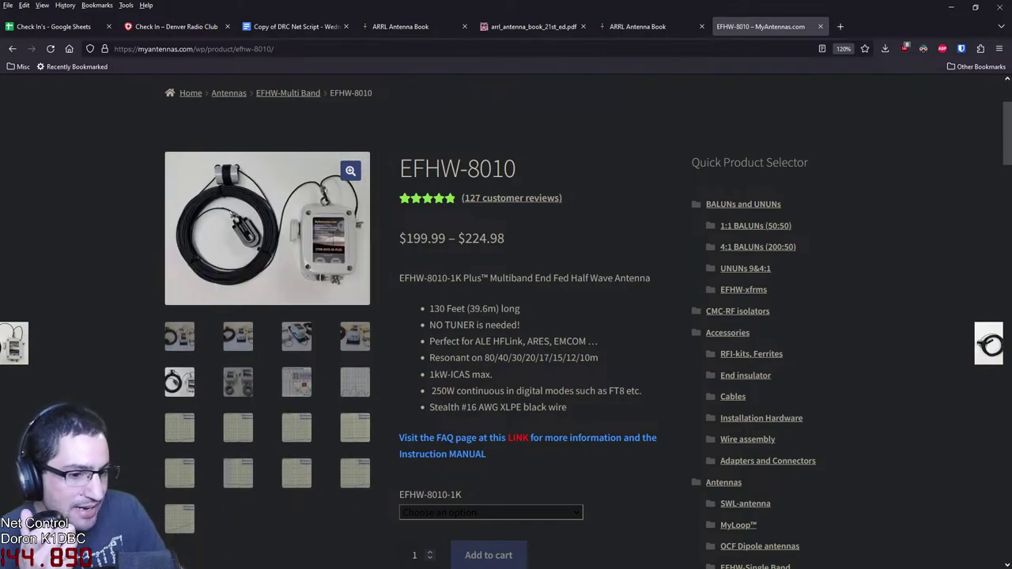
click(297, 336)
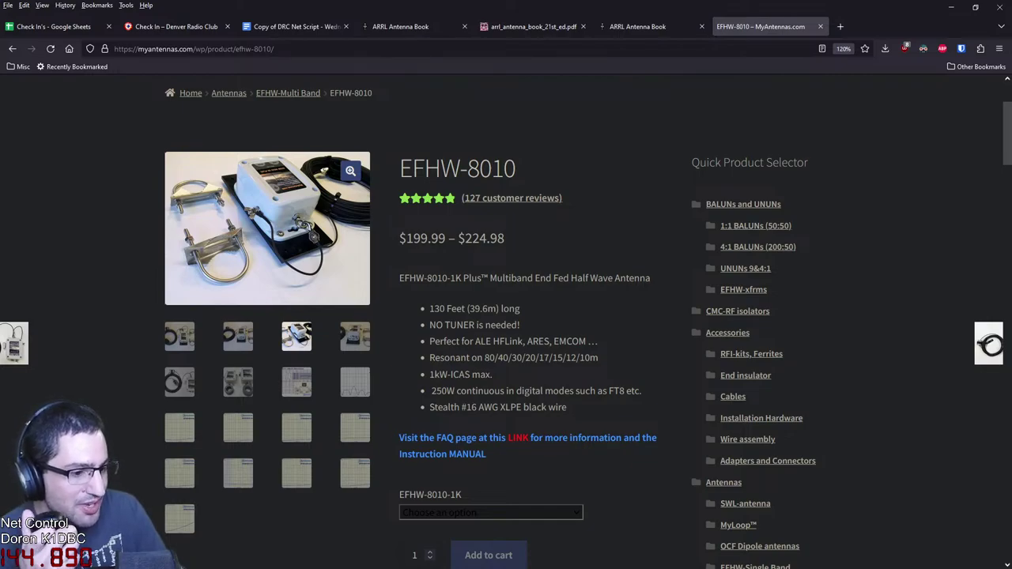
scroll(588, 329, down, 3)
scroll(367, 237, down, 3)
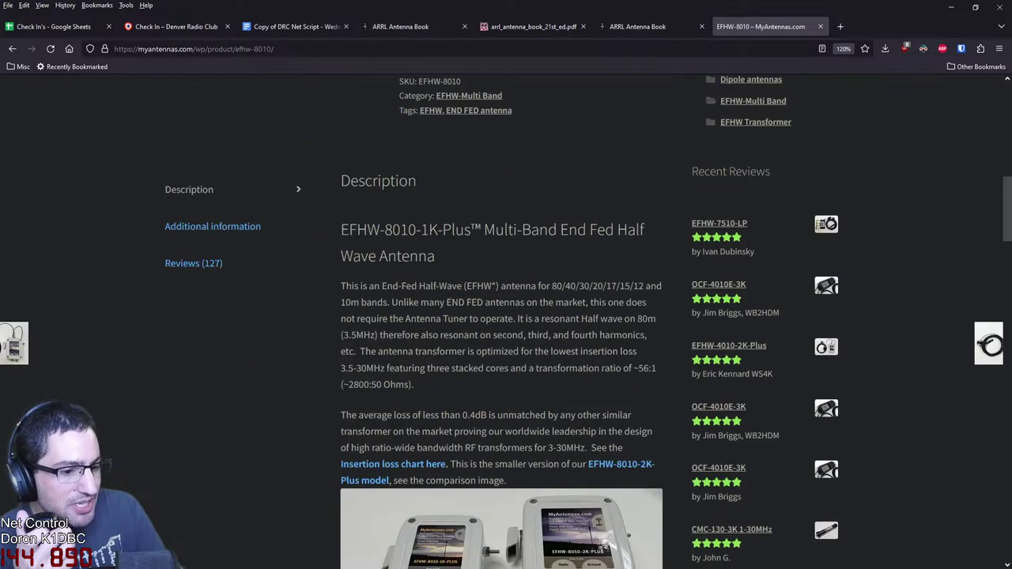
scroll(368, 237, up, 8)
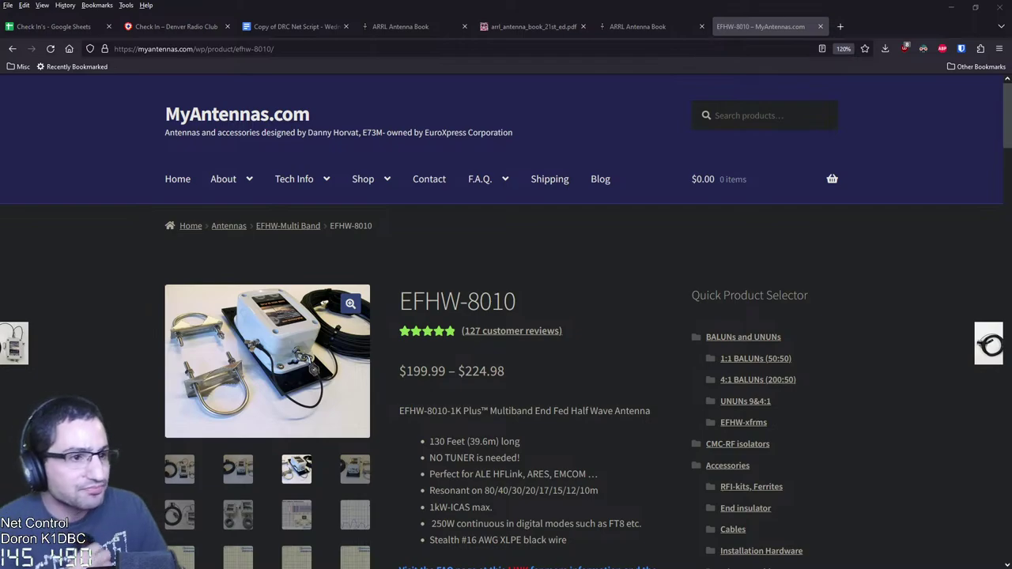
Load the Denver Radio Club's DRC Saturday page in a new tab via the DRC suggestion
click(840, 27)
text(DRC)
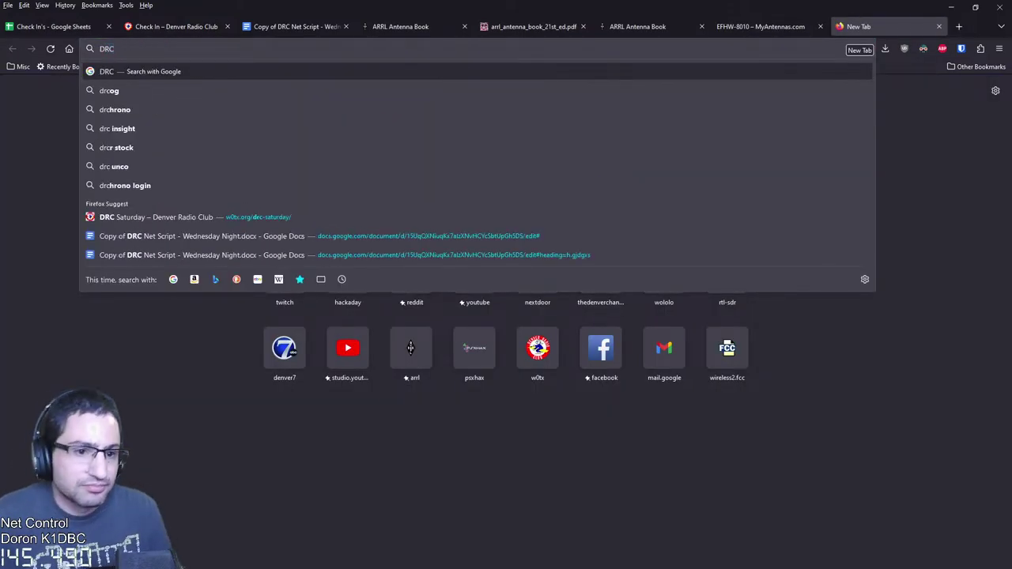
key(Down)
key(Down)
key(Down)
key(Down)
key(Down)
key(Down)
key(Down)
key(Return)
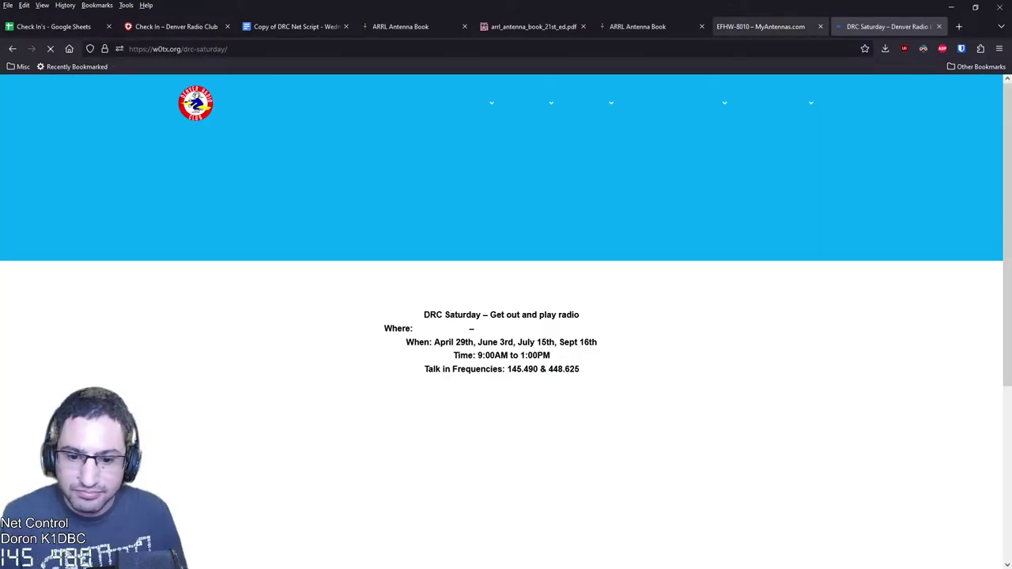
Look over the DRC Saturday photos and map for Prospect Arena
scroll(506, 316, down, 2)
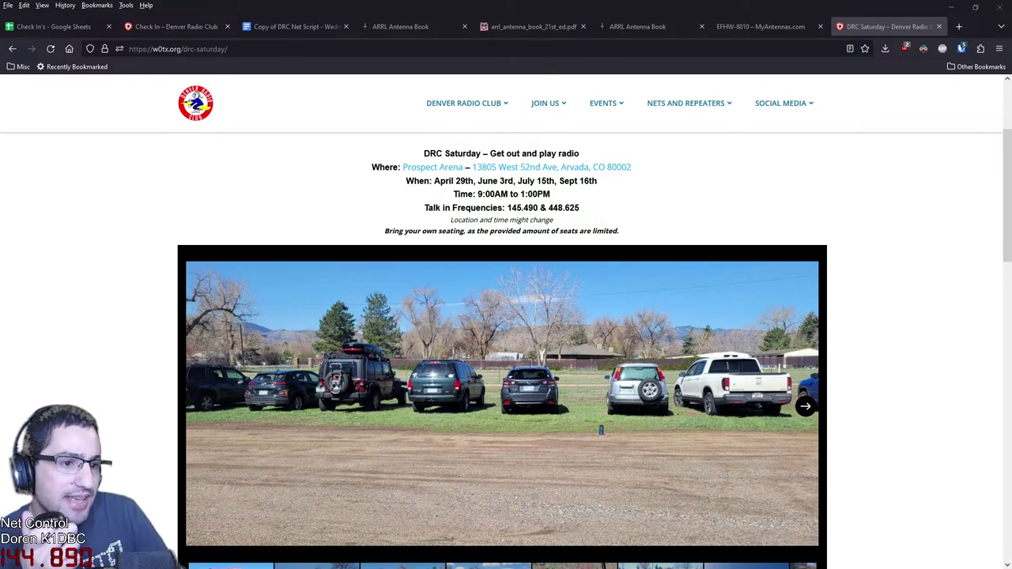
scroll(502, 351, down, 3)
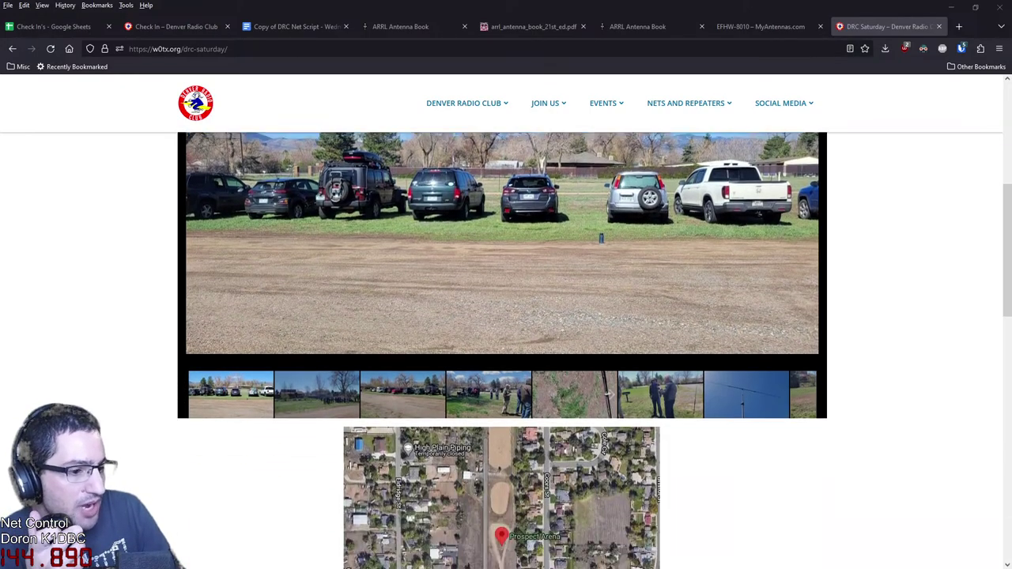
scroll(506, 322, up, 5)
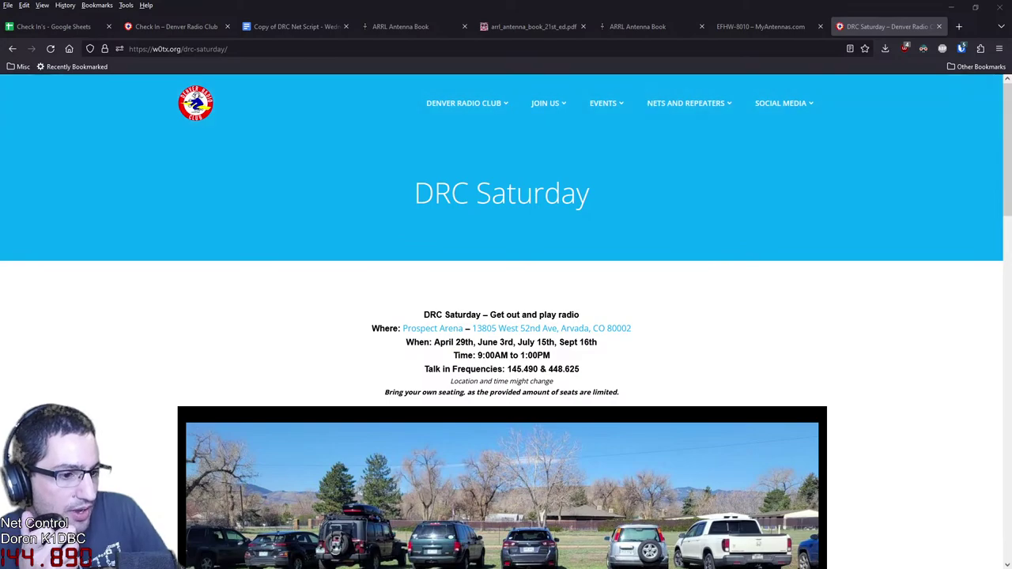
scroll(506, 322, down, 5)
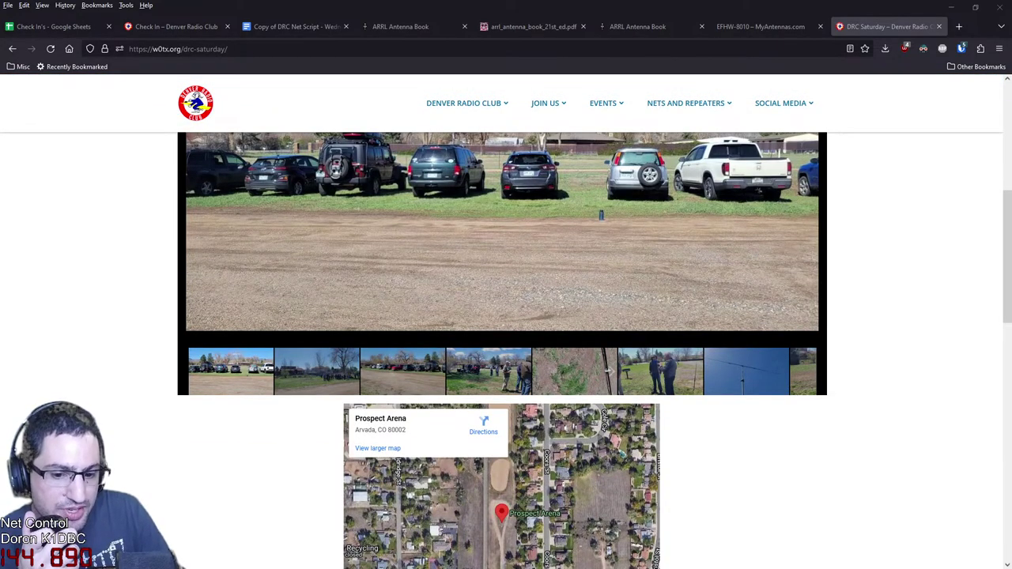
scroll(505, 322, up, 1)
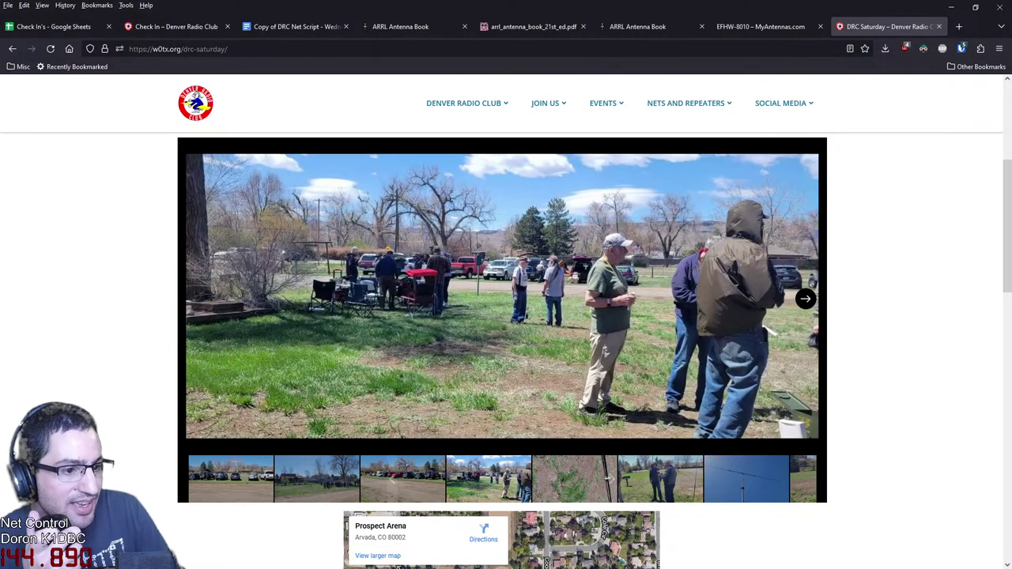
Highlight 'HT programming -' under June 3rd in the embedded DRC Saturday flyer
scroll(502, 317, down, 10)
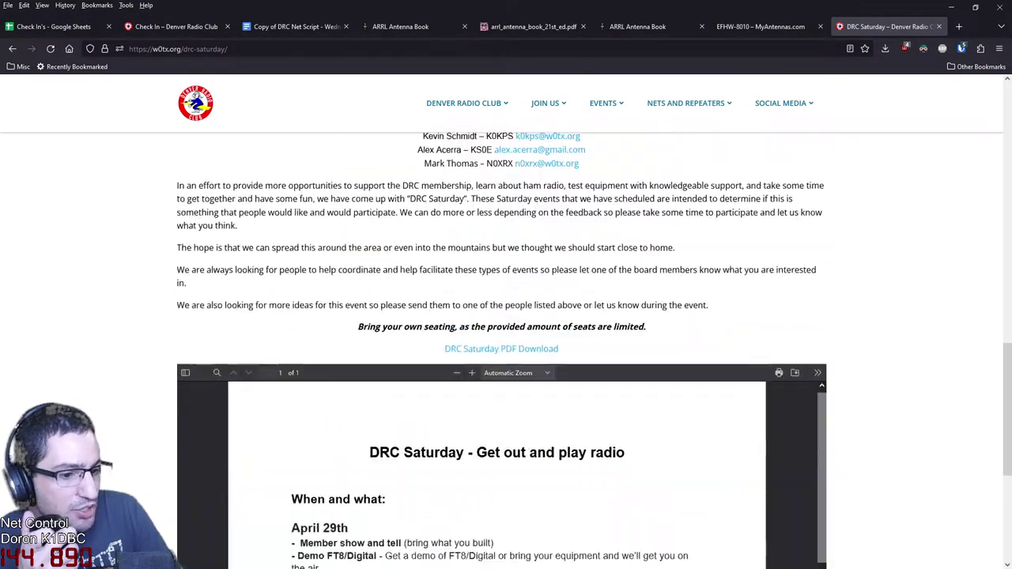
scroll(502, 317, down, 2)
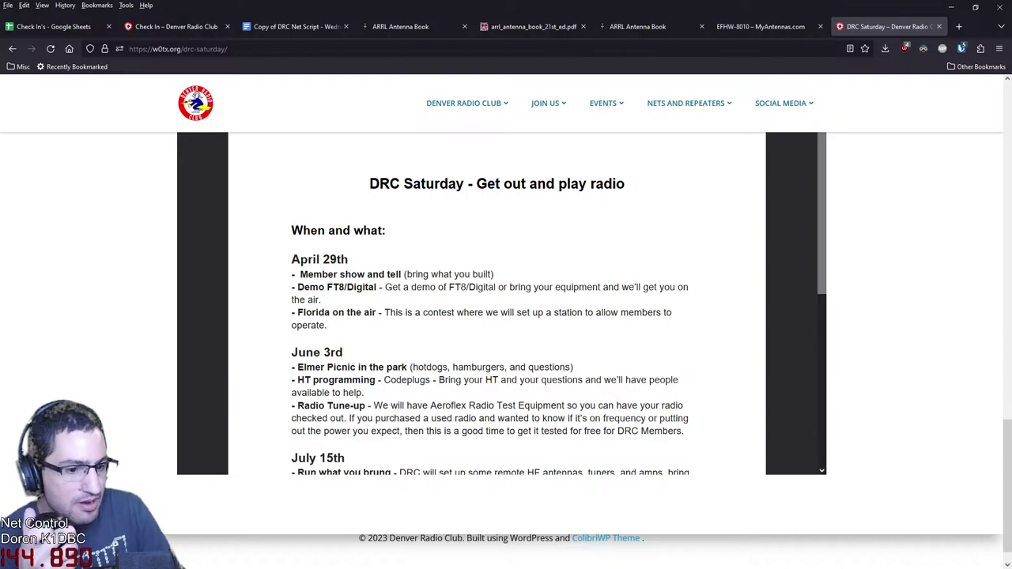
drag(297, 380, 382, 380)
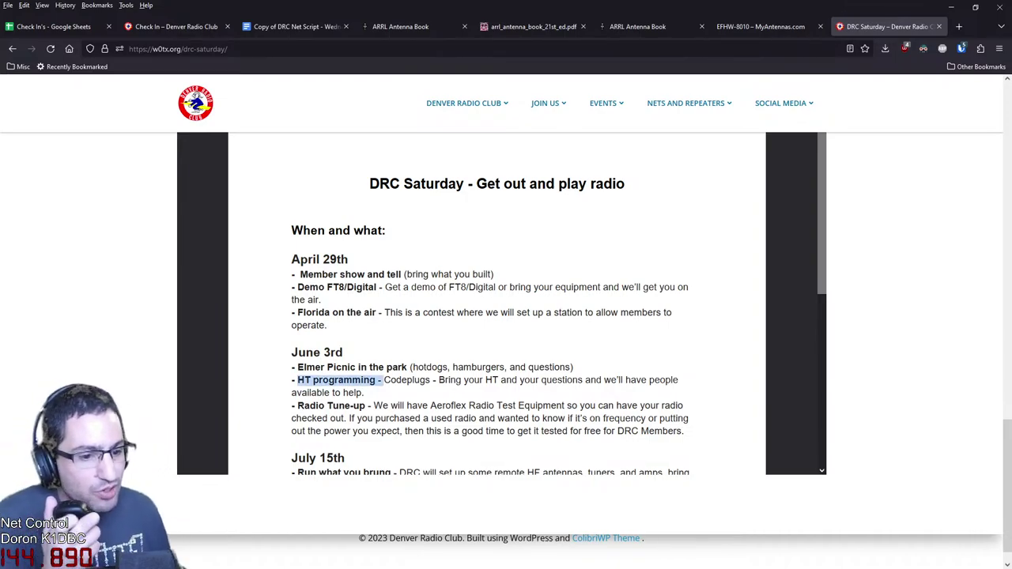
scroll(496, 303, down, 3)
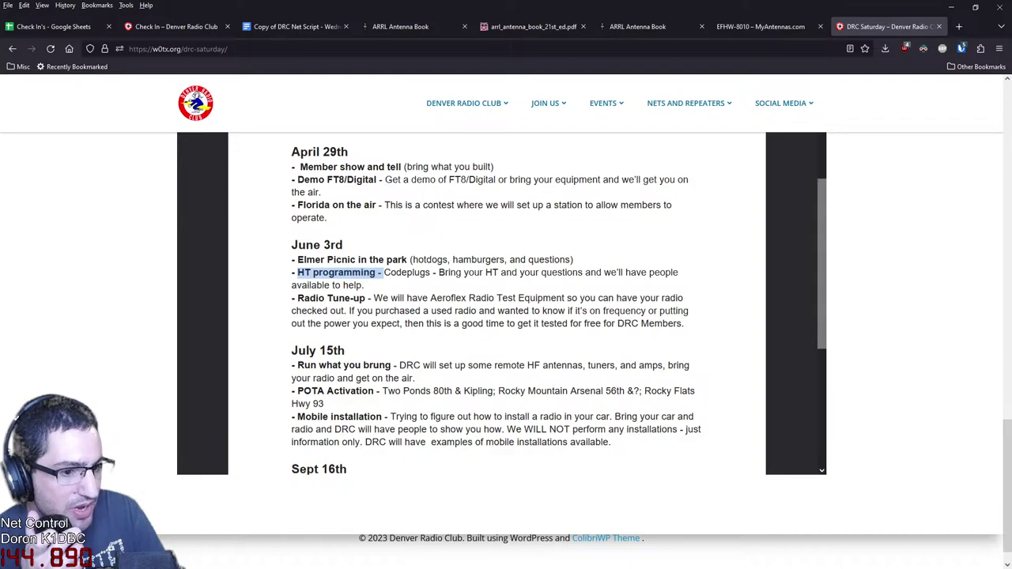
scroll(497, 304, up, 3)
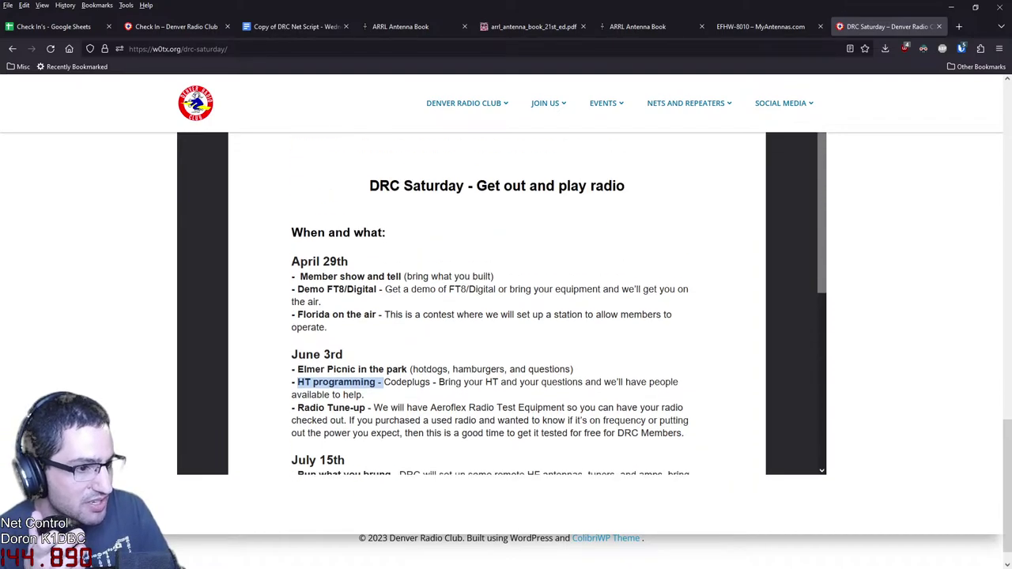
scroll(496, 304, up, 20)
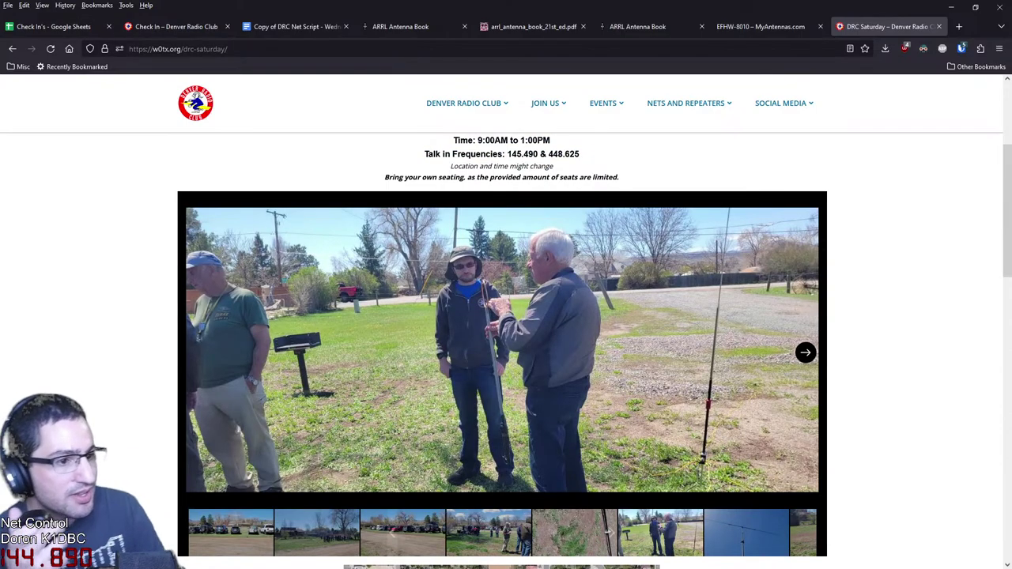
Scroll through the DRC Saturday photos, map and coordinators, then back toward the top
scroll(505, 348, up, 1)
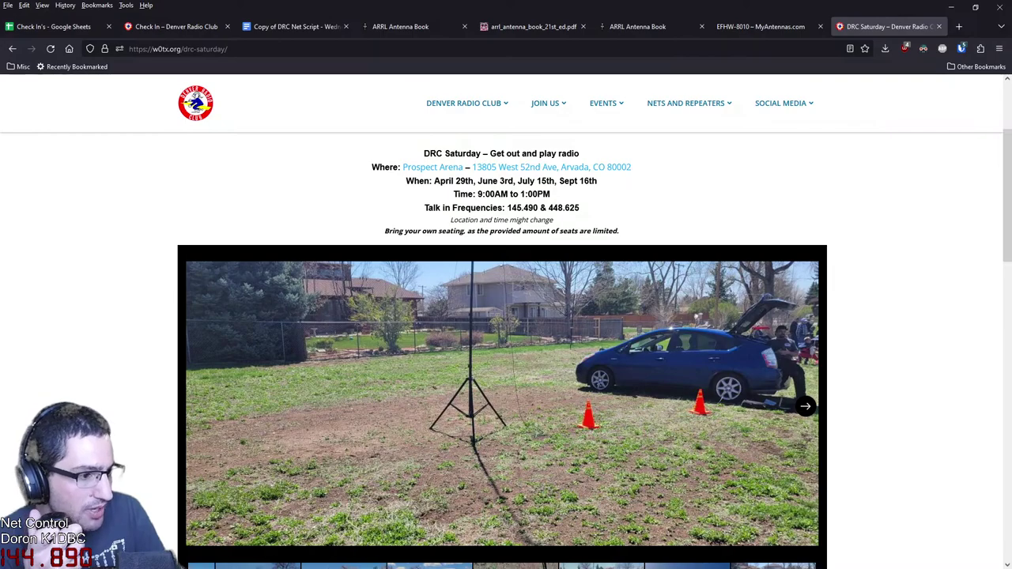
scroll(506, 316, up, 2)
scroll(506, 316, down, 2)
scroll(506, 348, down, 7)
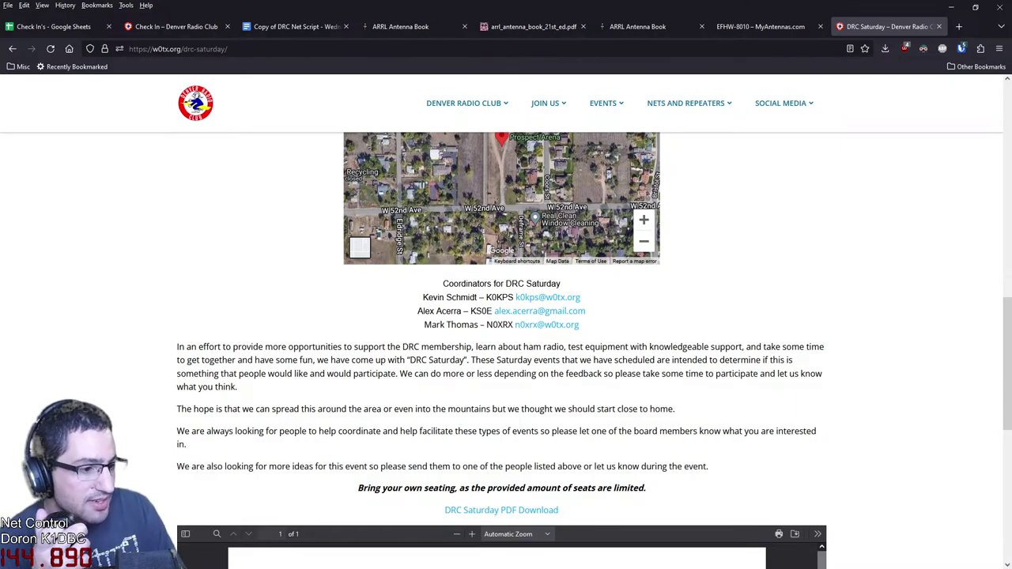
scroll(501, 348, down, 4)
scroll(501, 348, up, 9)
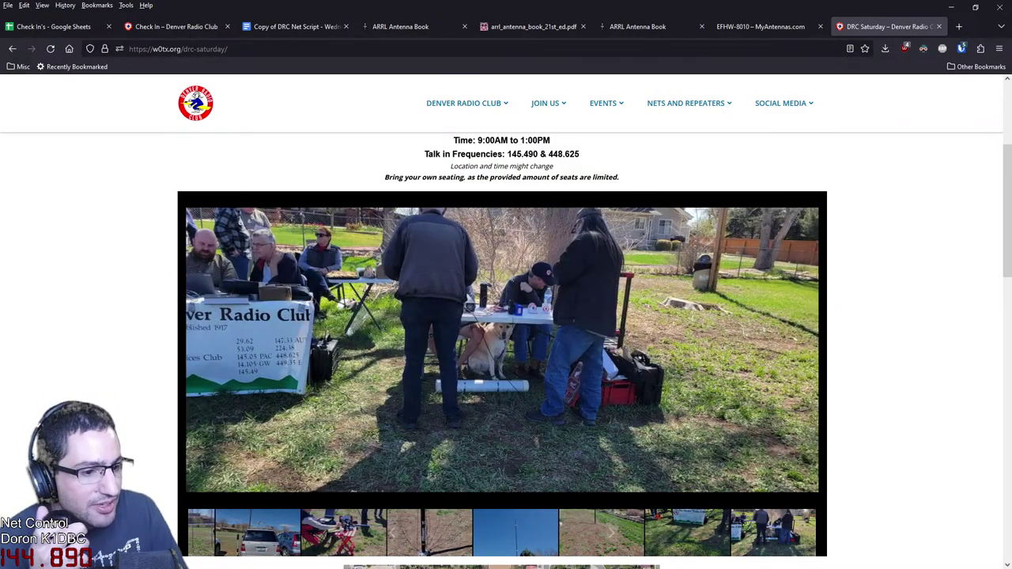
scroll(502, 352, up, 1)
scroll(502, 351, up, 3)
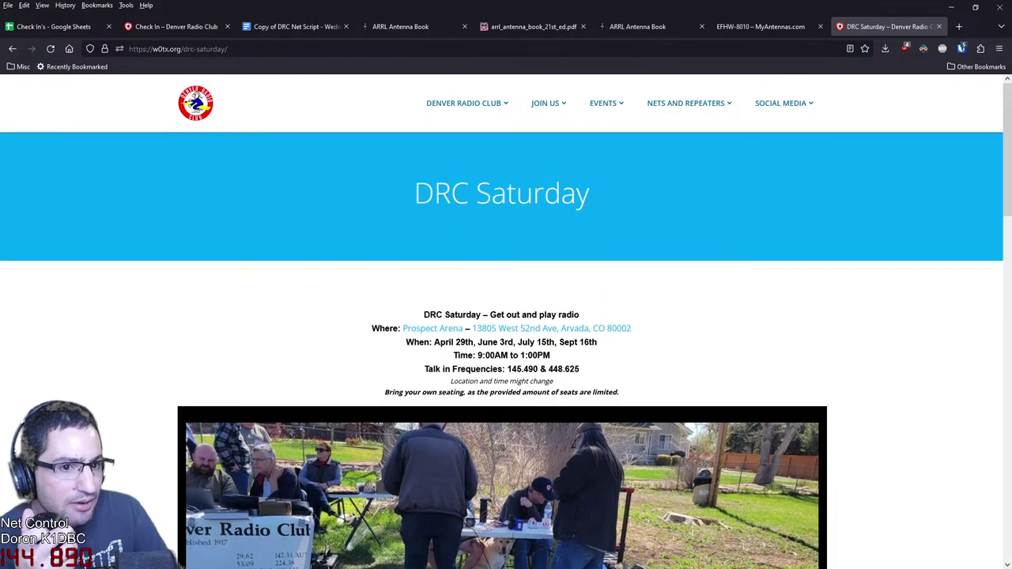
mouse_move(606, 103)
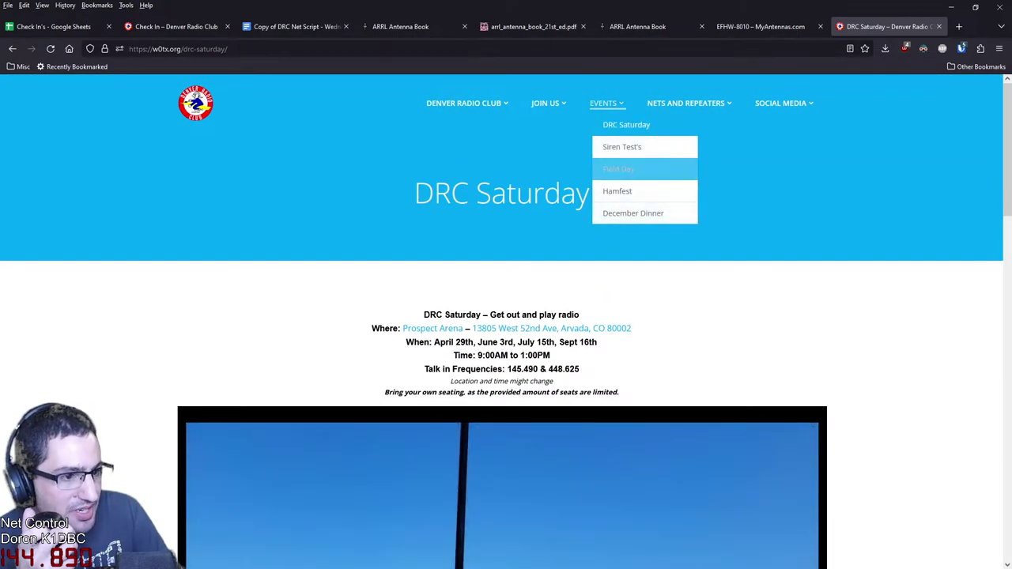
scroll(506, 316, down, 4)
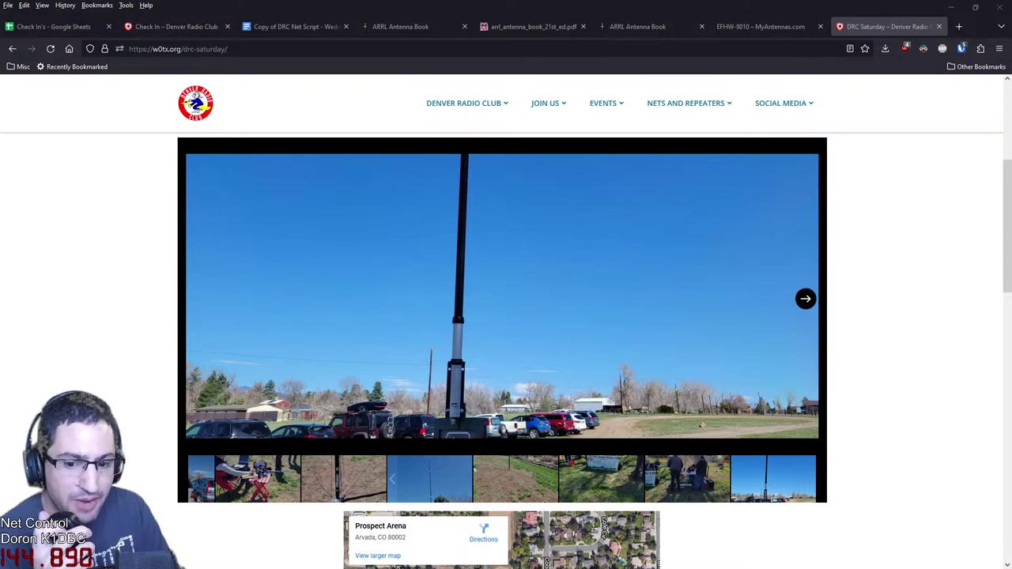
scroll(506, 348, down, 5)
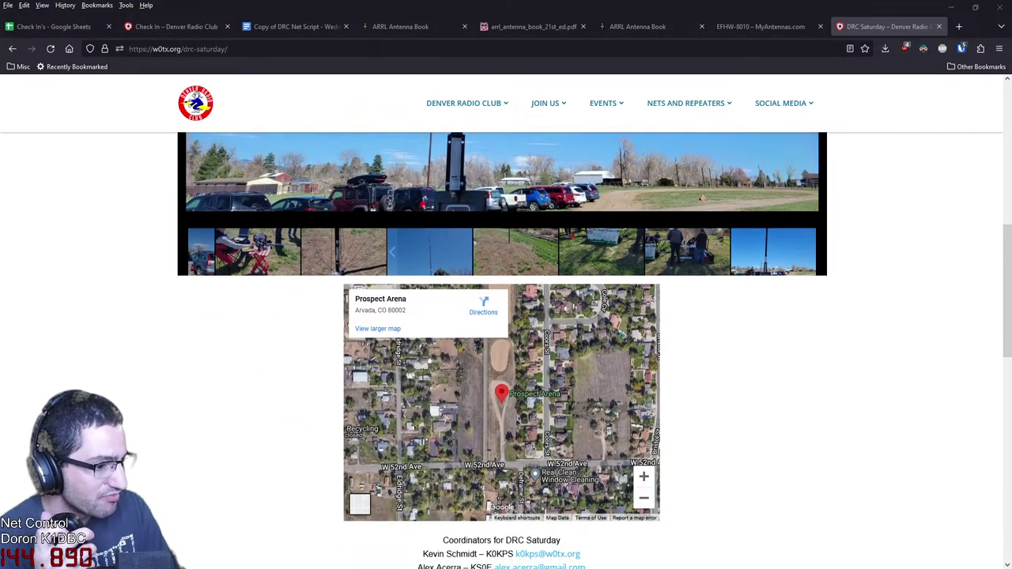
scroll(506, 347, up, 5)
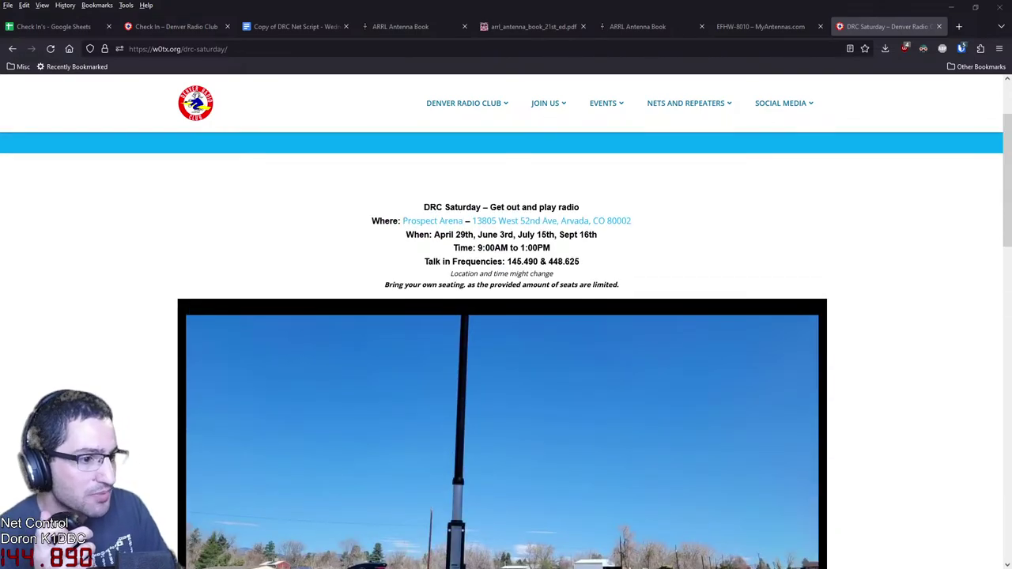
Select the 'DRC Saturday' heading, then review the April 29th through Sept 16th dates
double_click(462, 207)
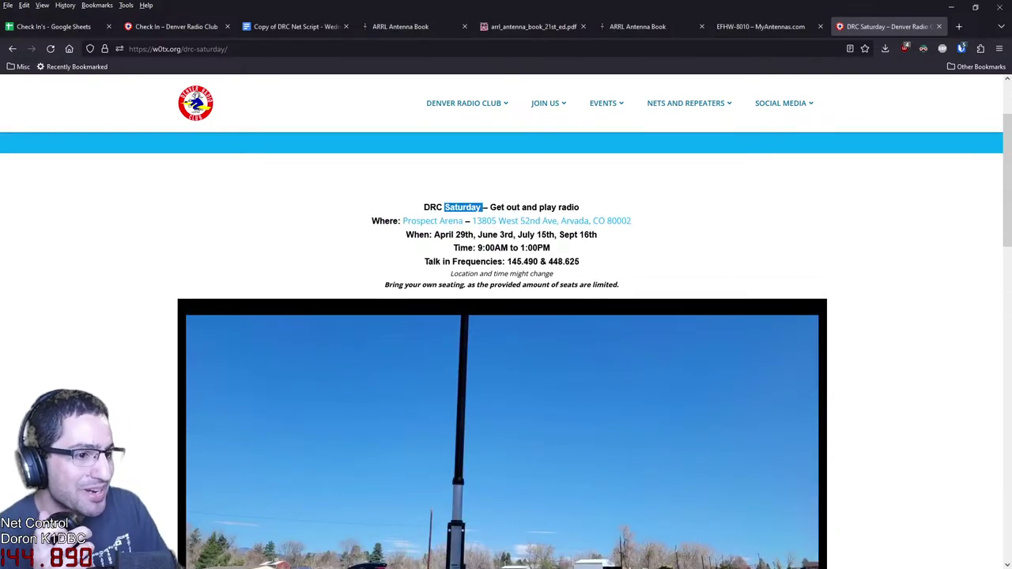
drag(424, 207, 484, 207)
click(483, 207)
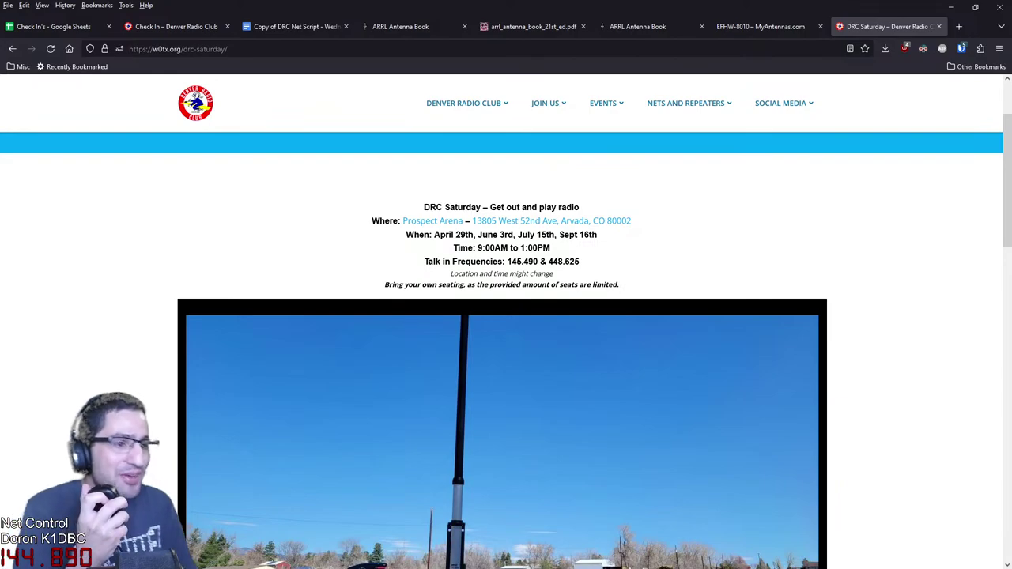
scroll(506, 348, down, 3)
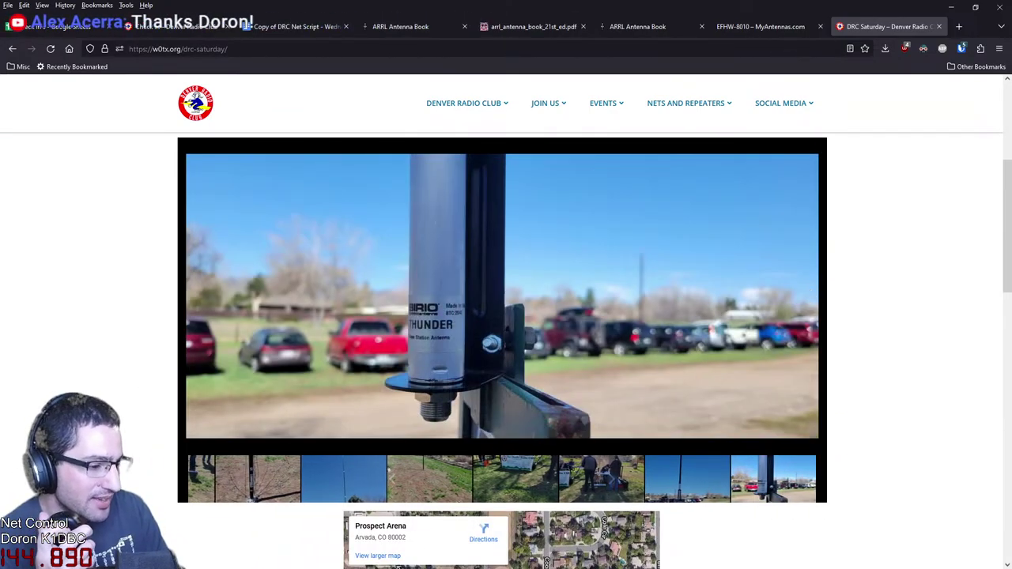
scroll(506, 348, down, 3)
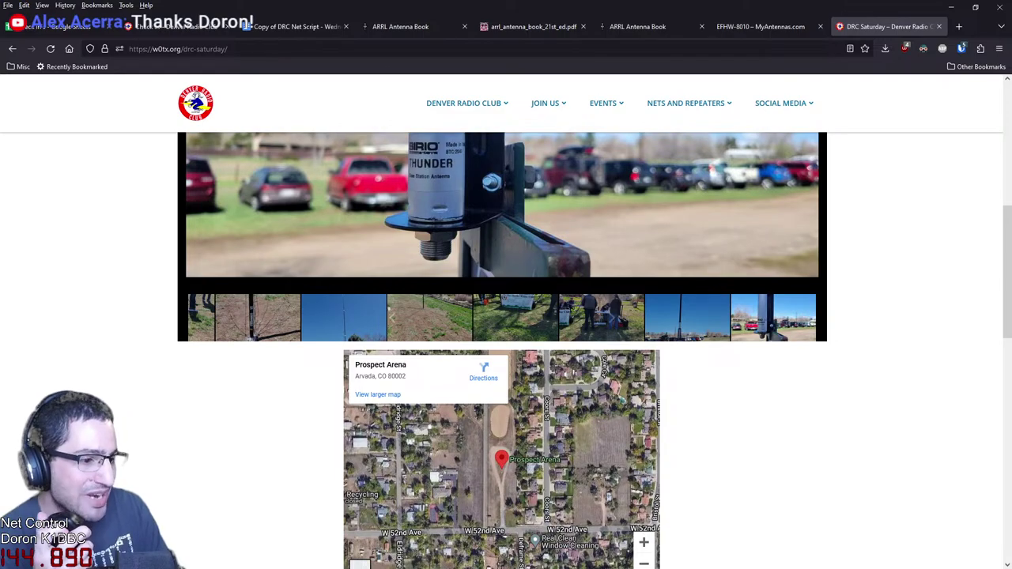
scroll(506, 347, up, 3)
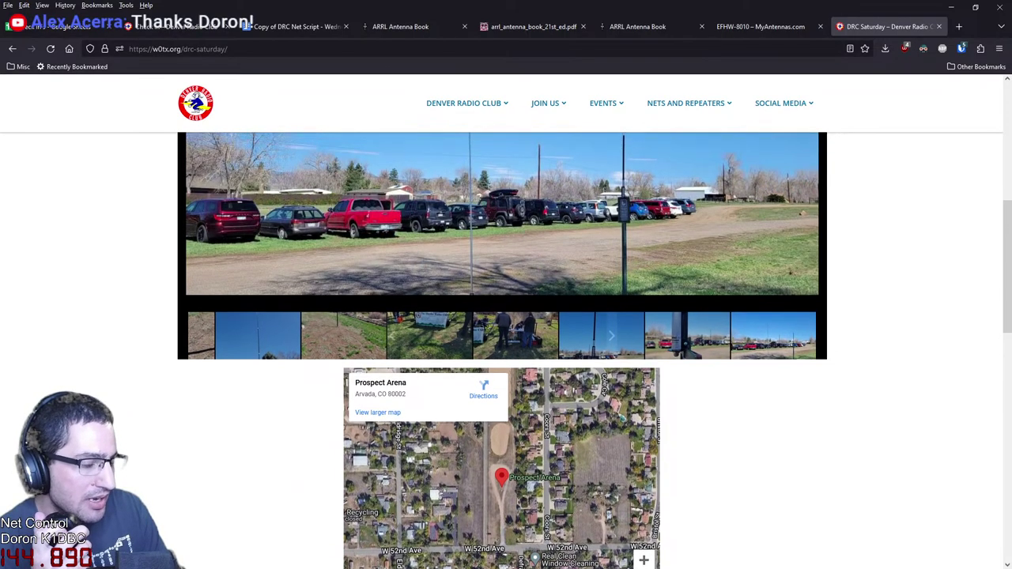
scroll(506, 348, down, 5)
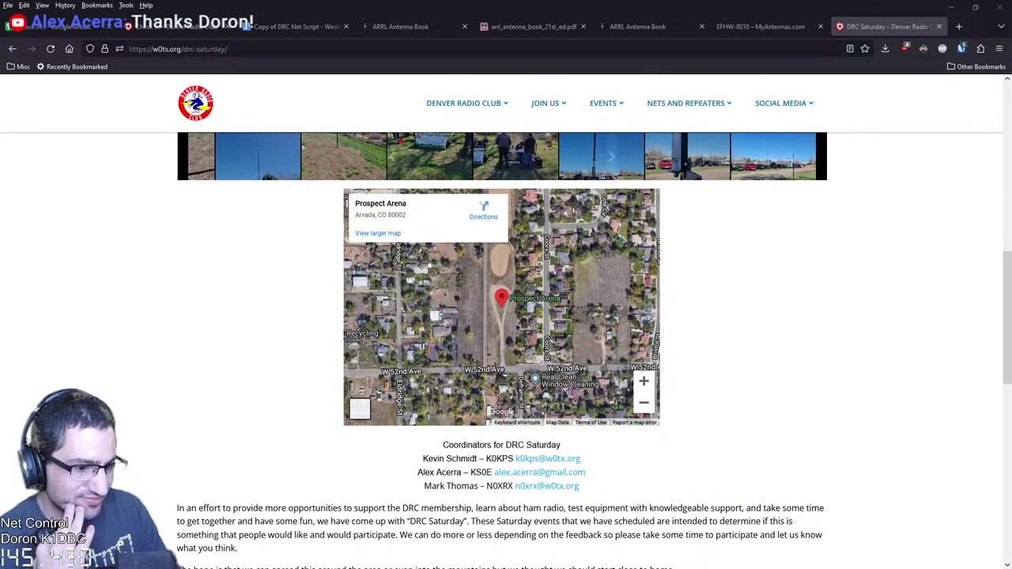
scroll(506, 348, up, 3)
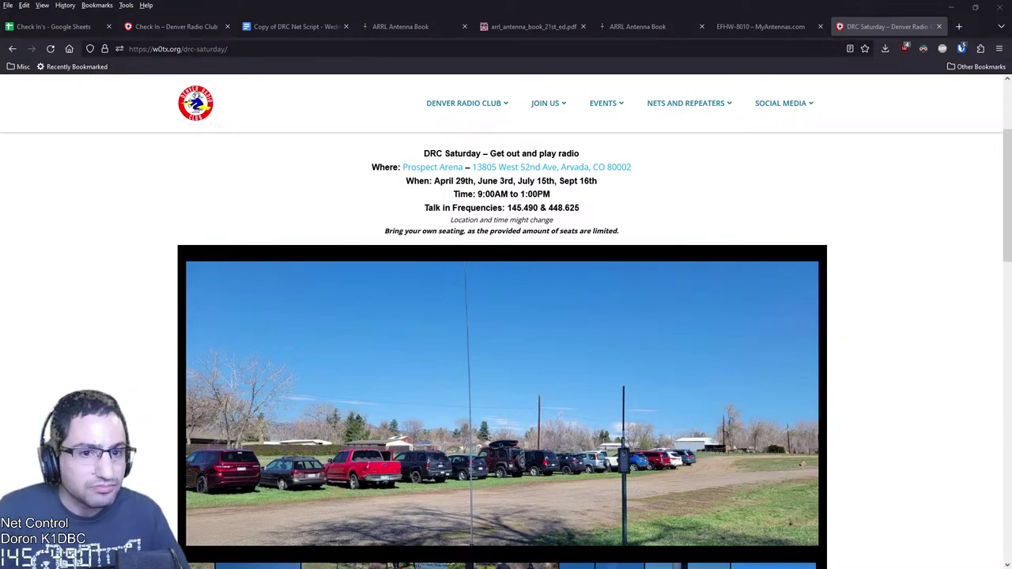
Cancel the stray 'KE0' entry in row 14 and select the KE0AB check-in row
key(ctrl+1)
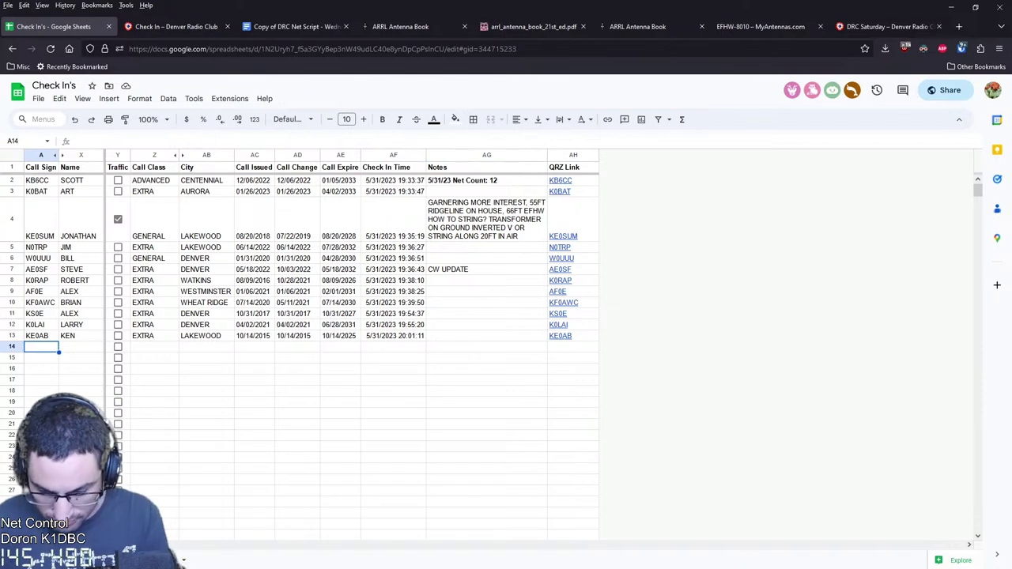
text(KE0)
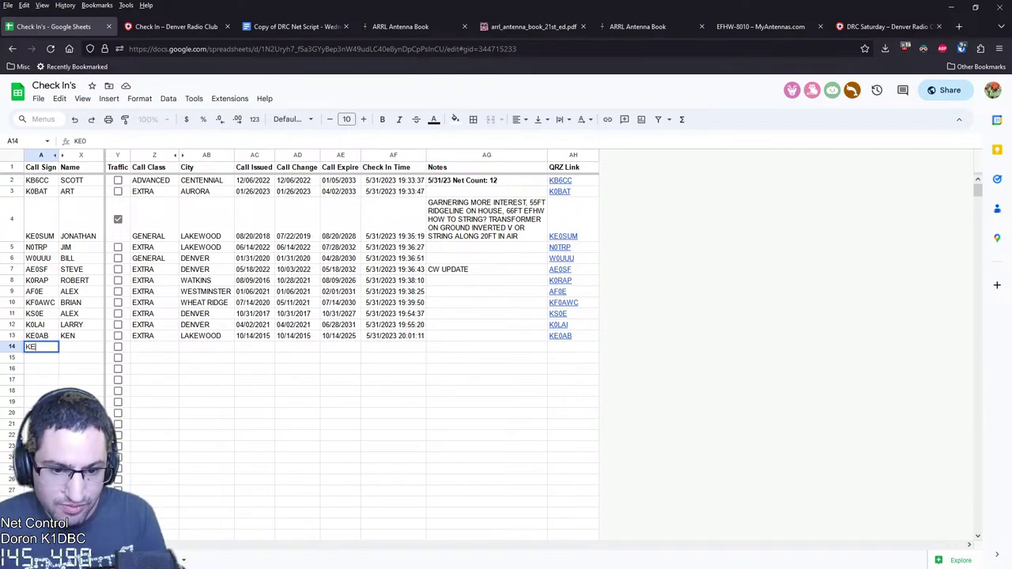
key(Escape)
click(37, 335)
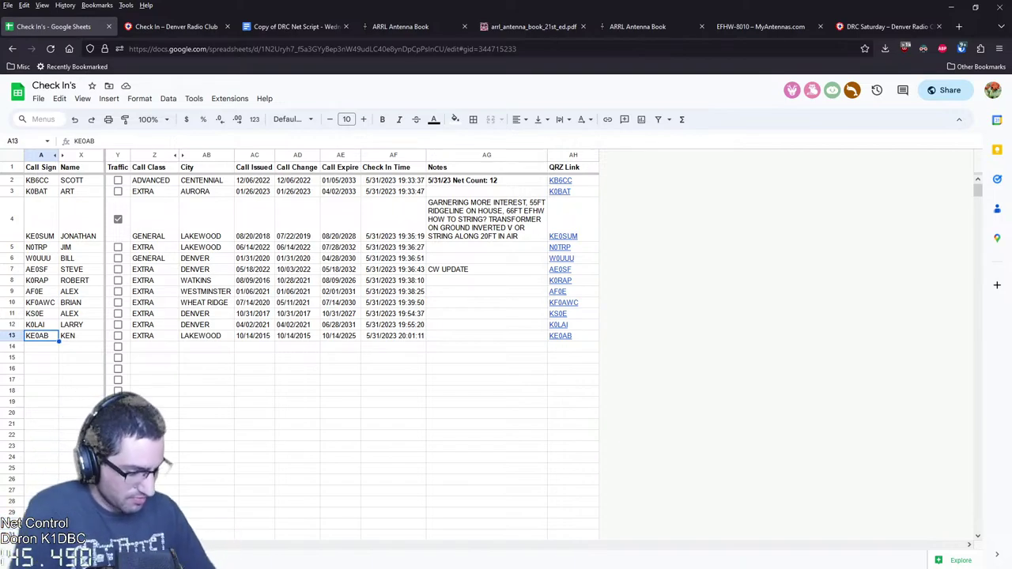
click(486, 335)
text(TUN)
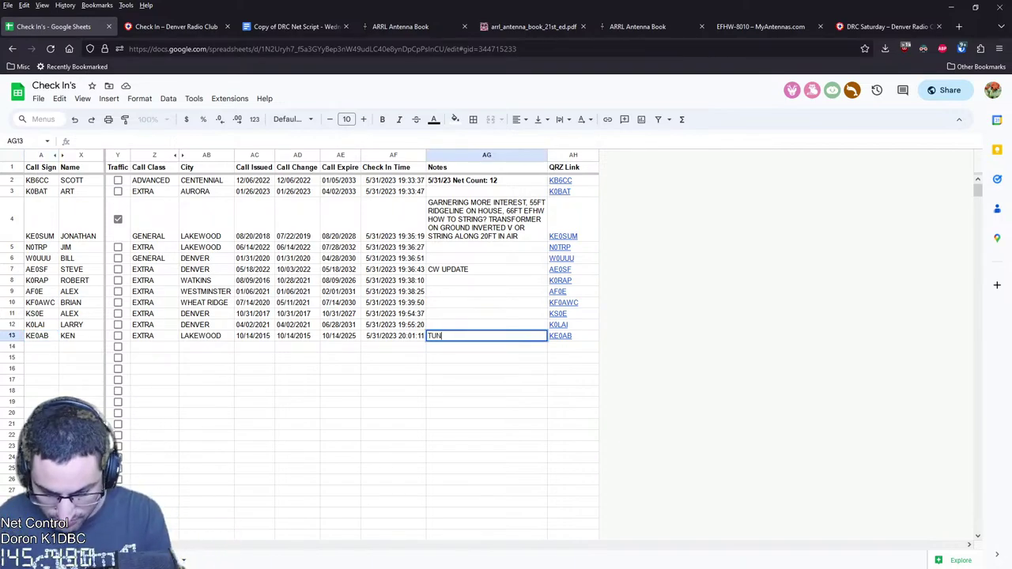
text(E ANTRON )
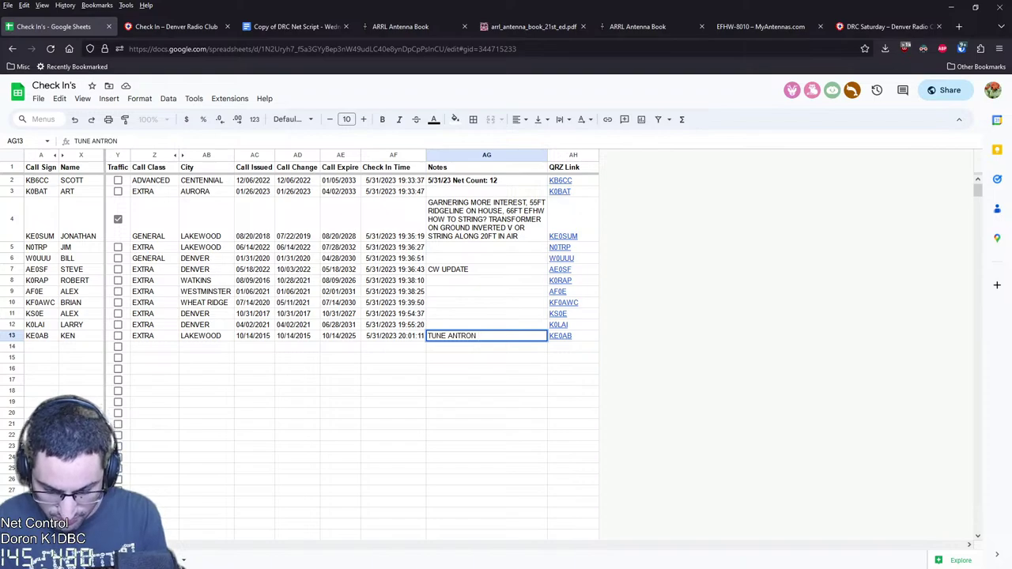
text(28.400)
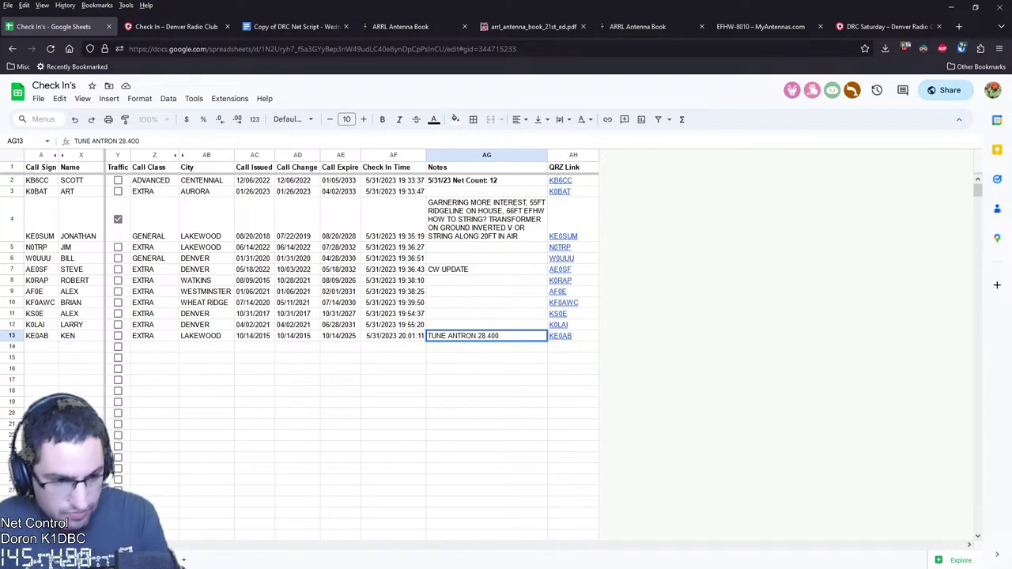
key(Left)
key(Left)
key(Left)
key(Left)
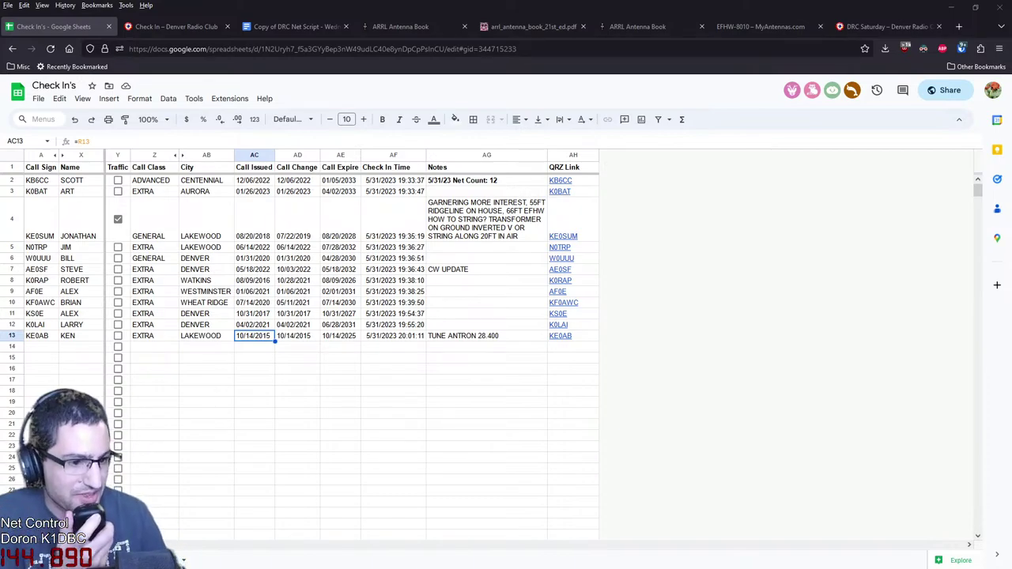
click(486, 336)
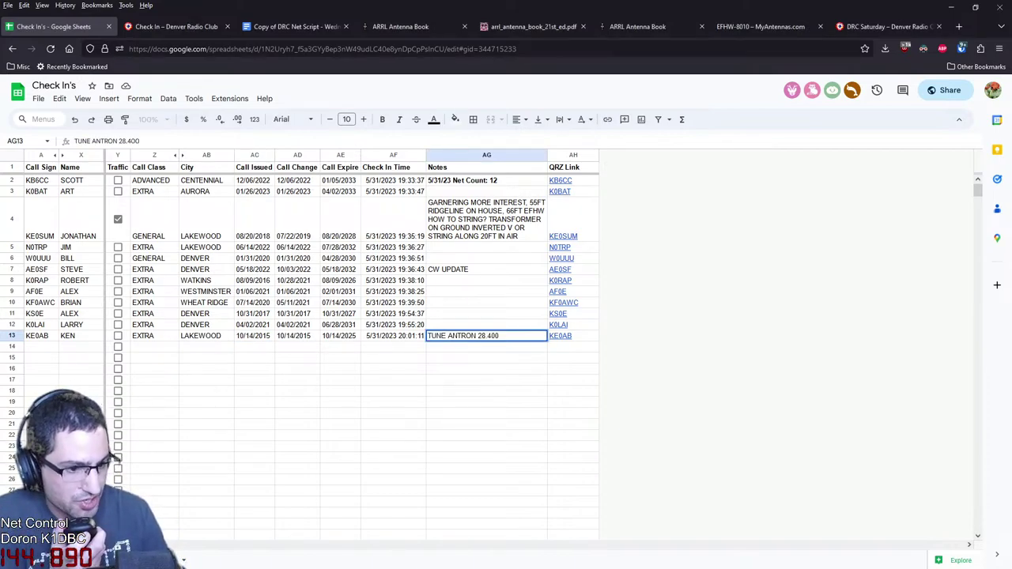
text(99-base-station-antenna)
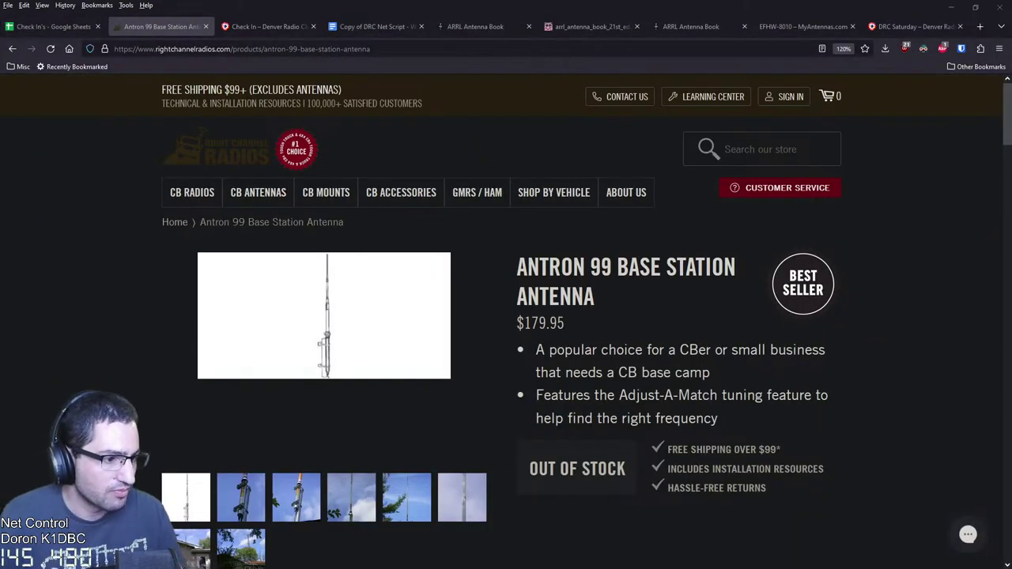
Review the Antron 99 specs and DETAILS description, dismissing the newsletter popup
scroll(506, 316, down, 2)
scroll(506, 316, down, 2)
scroll(506, 316, down, 3)
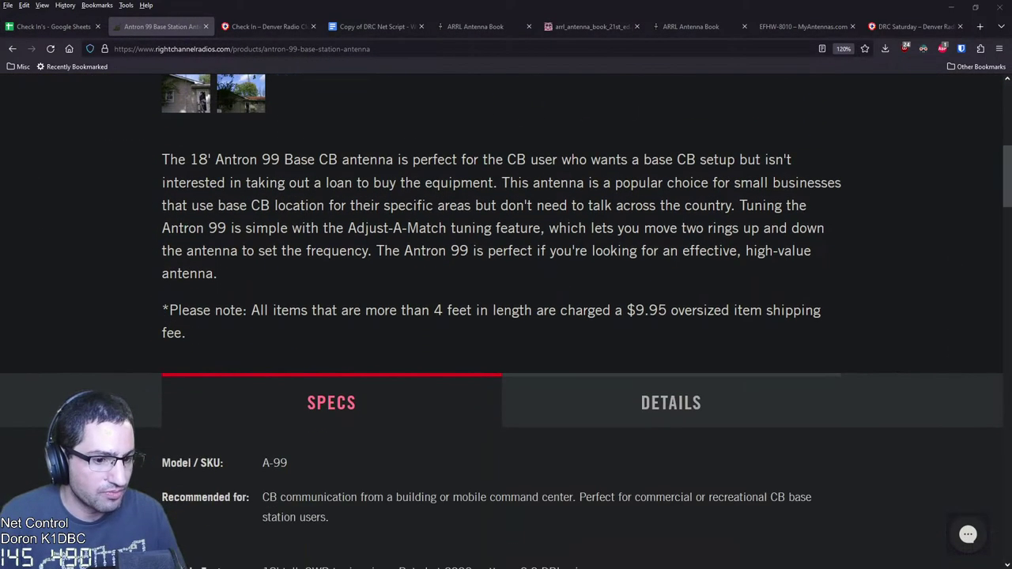
scroll(506, 317, up, 3)
scroll(506, 317, down, 5)
scroll(506, 317, down, 2)
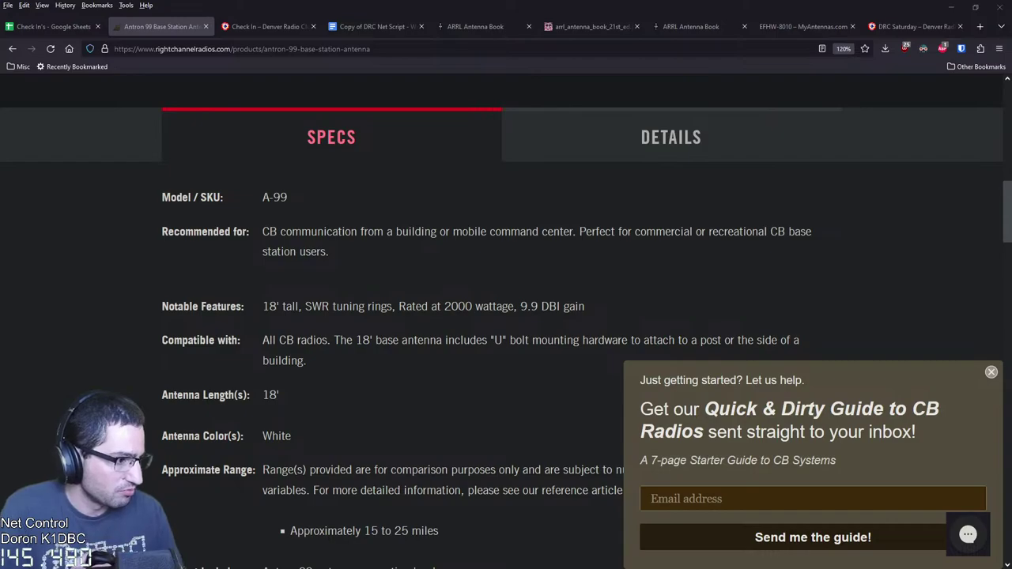
key(Escape)
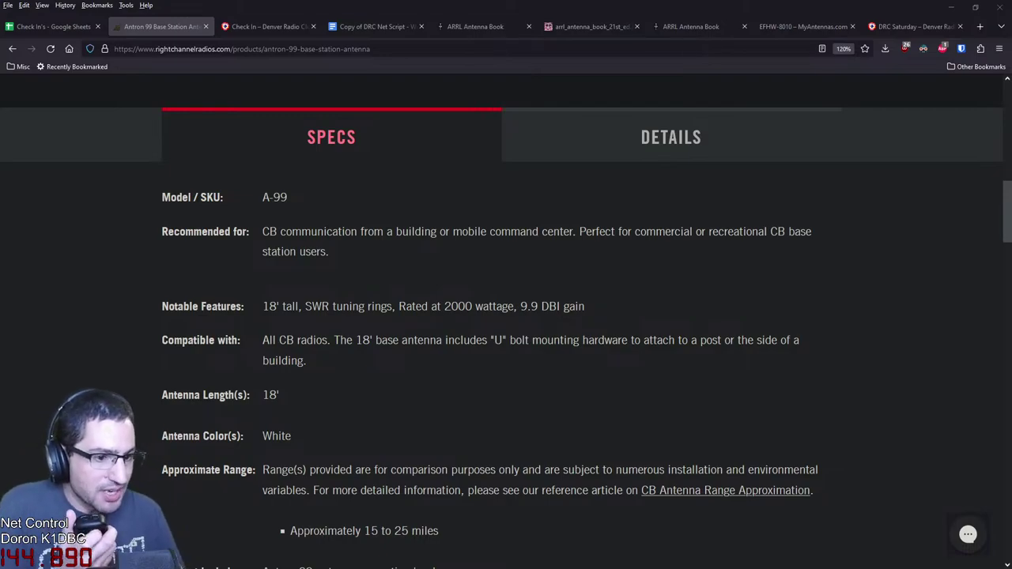
scroll(506, 316, up, 3)
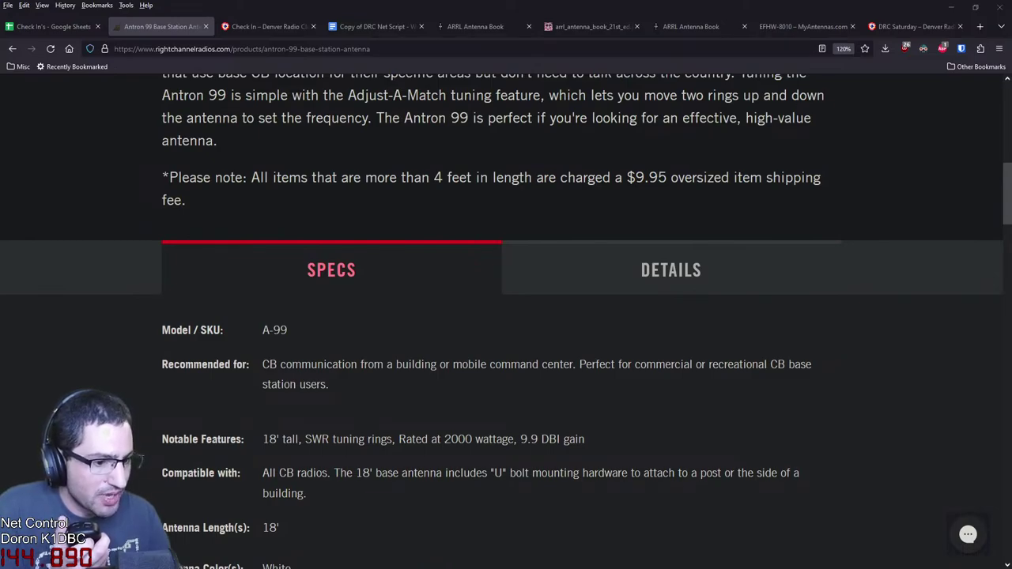
scroll(505, 316, down, 5)
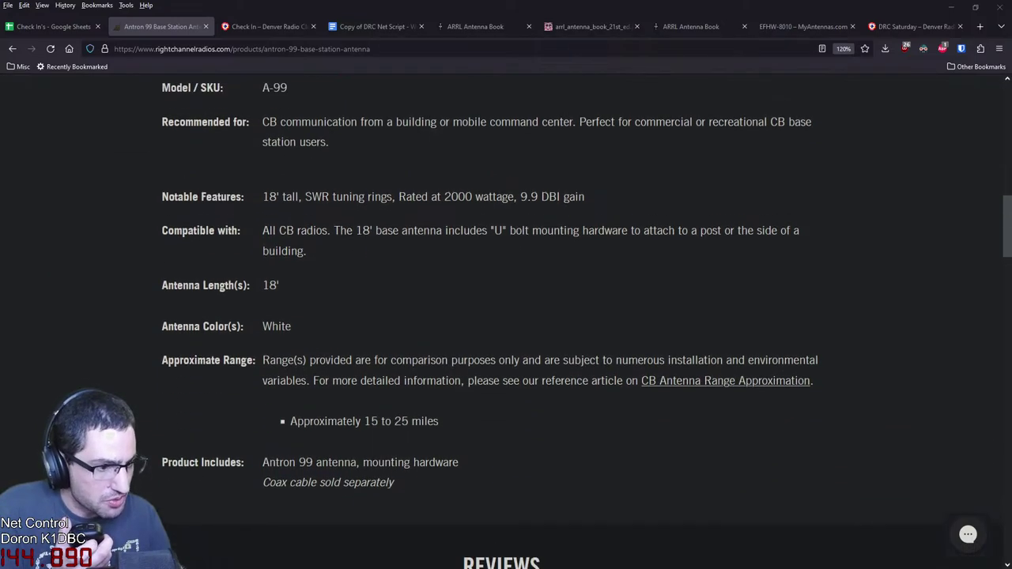
scroll(506, 316, up, 2)
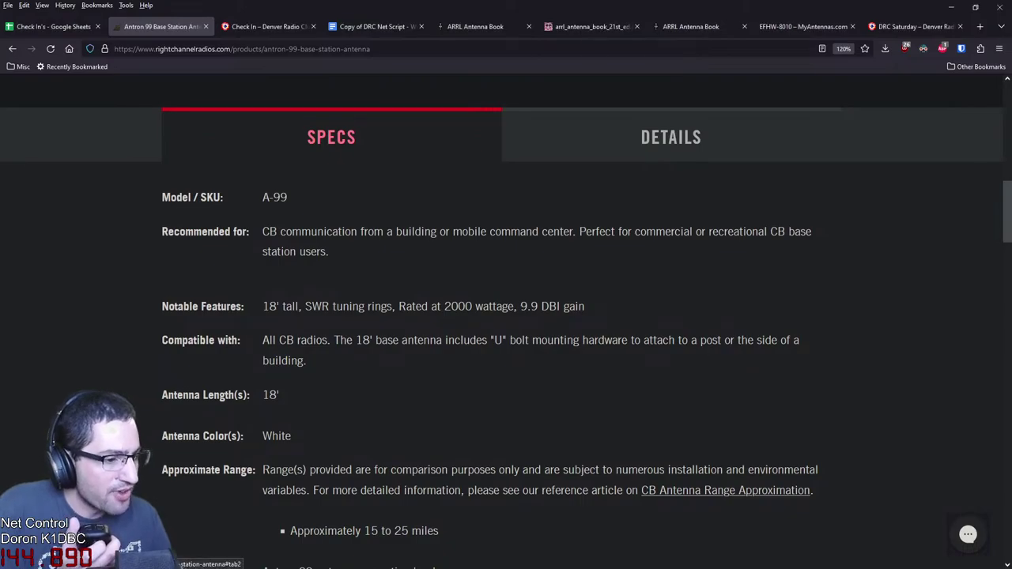
click(671, 137)
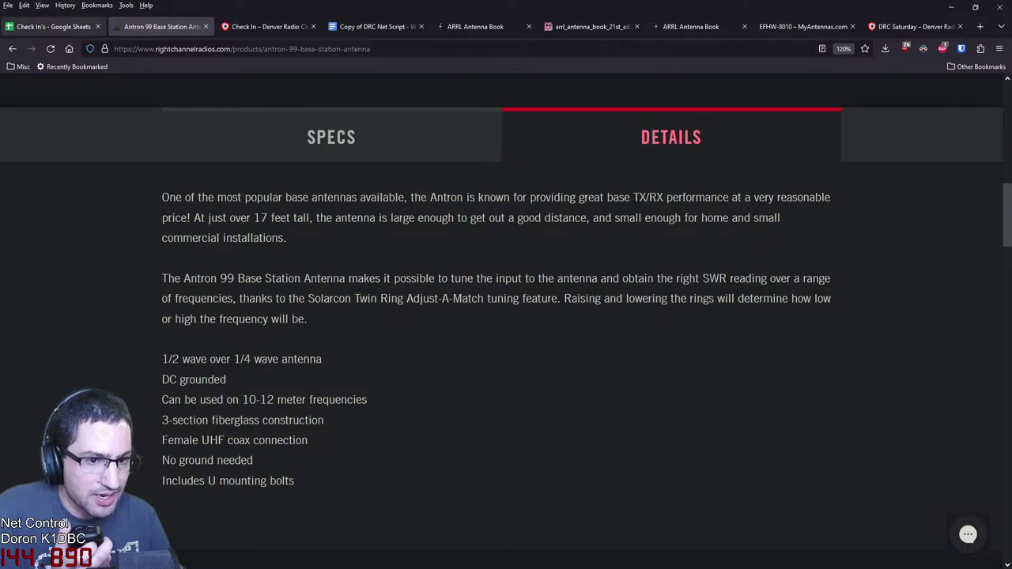
Commit the edited KE0AB note in the Check In's sheet, glancing back at the Antron 99 page
key(ctrl+1)
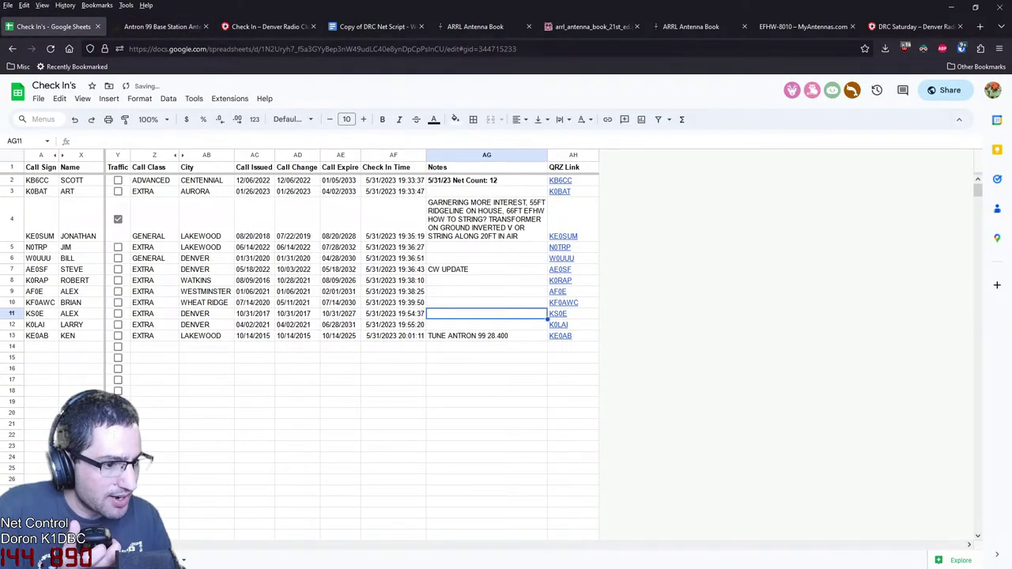
right_click(428, 192)
click(393, 412)
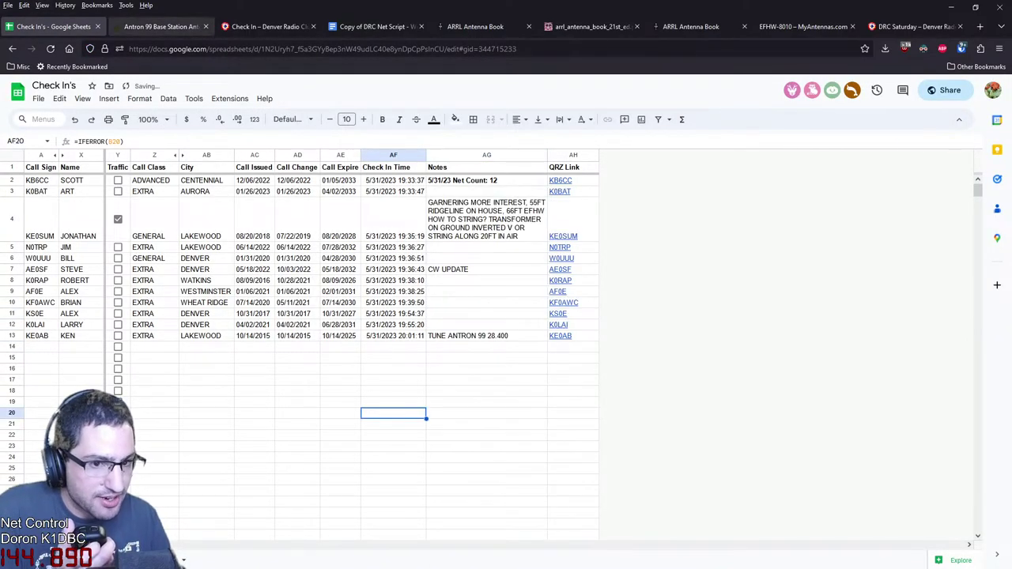
click(162, 27)
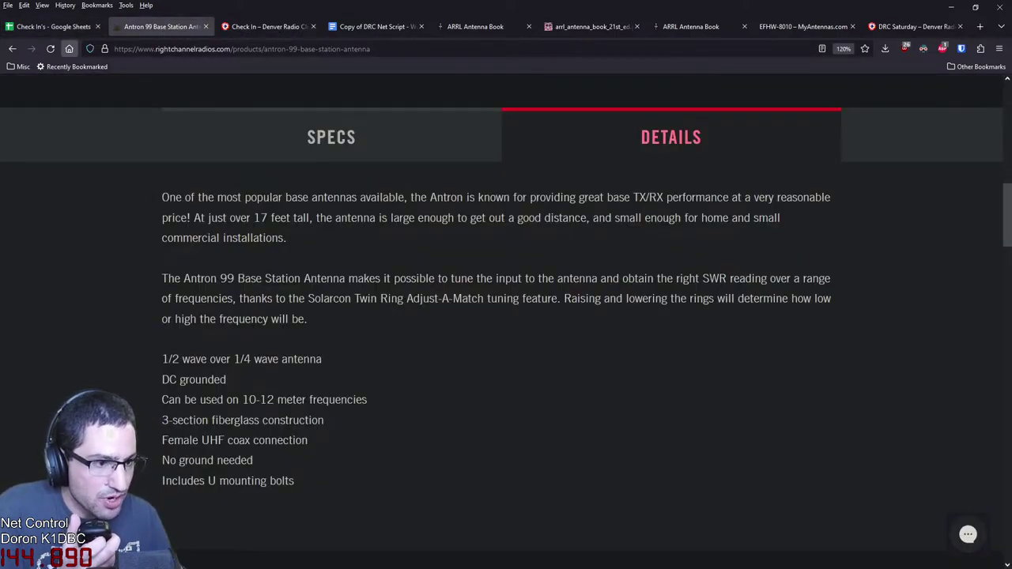
scroll(324, 238, up, 10)
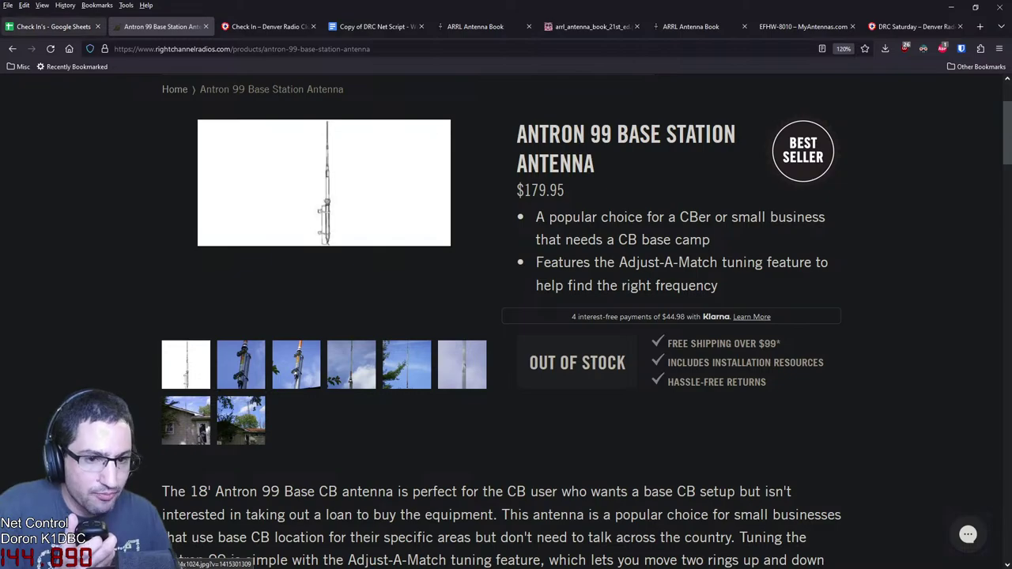
click(51, 27)
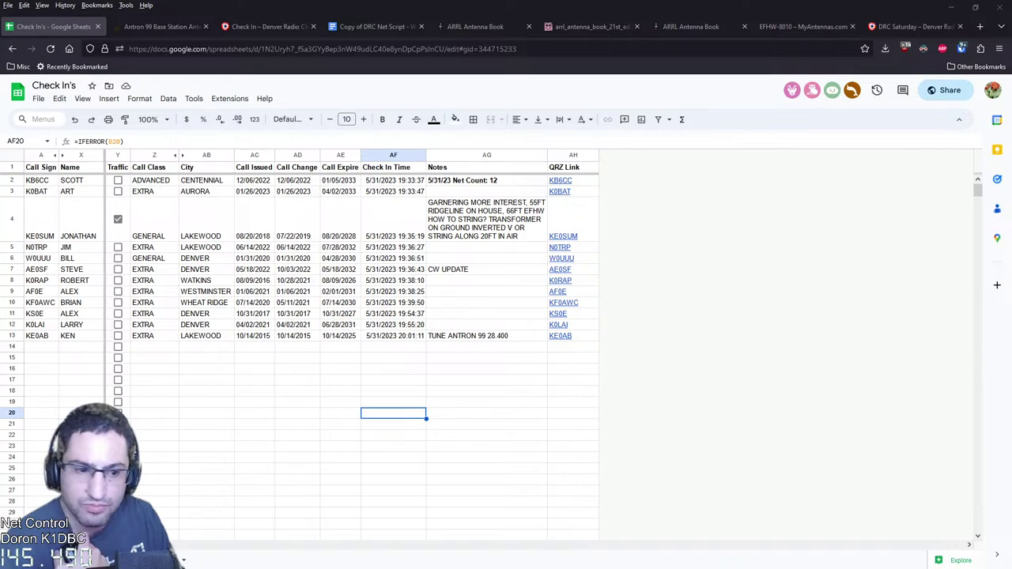
Bring up the ARRL band plan and highlight the Antron 99's 10-12 meter frequency range
drag(4, 118, 126, 26)
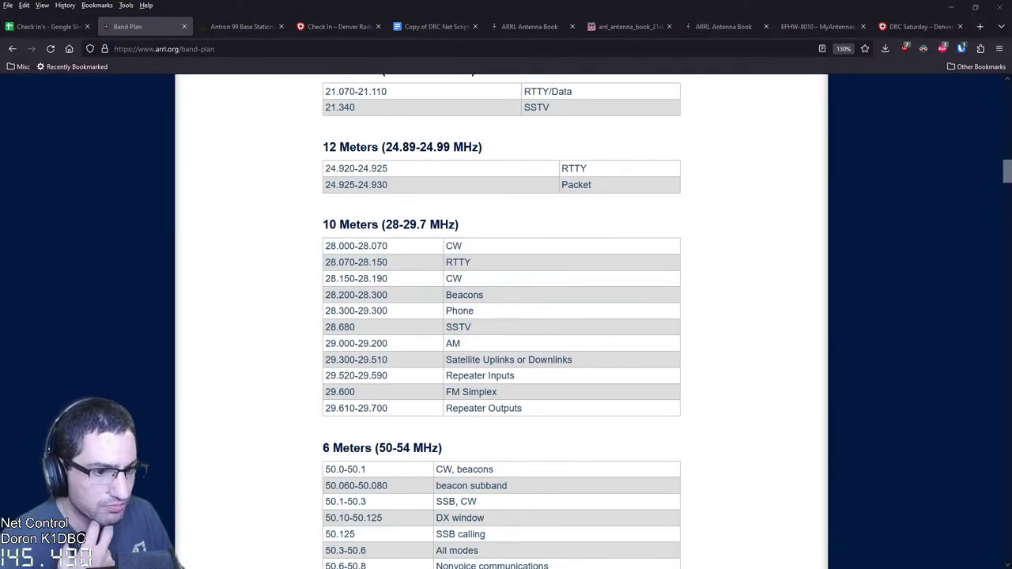
click(241, 26)
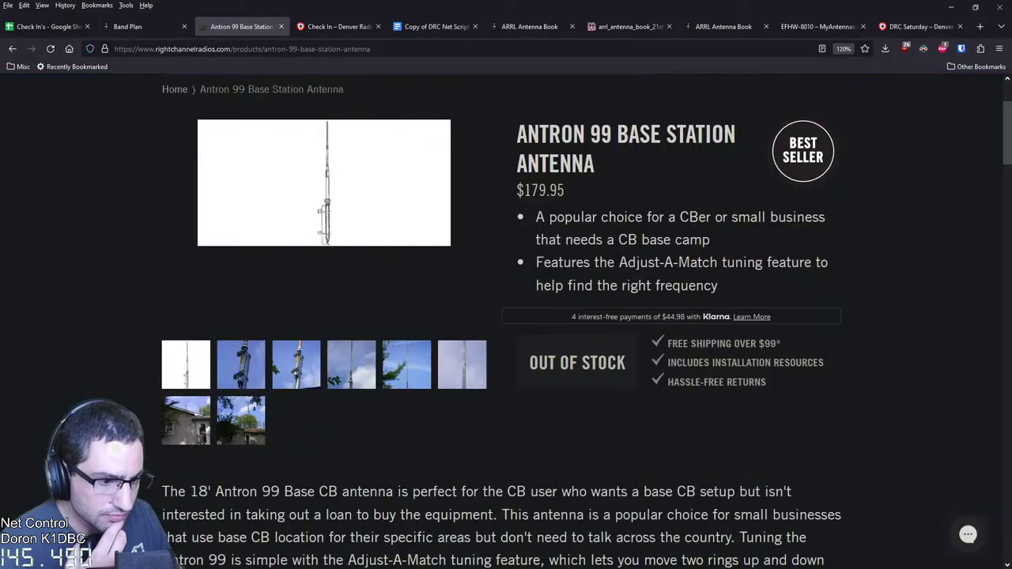
scroll(506, 317, down, 3)
scroll(506, 316, down, 3)
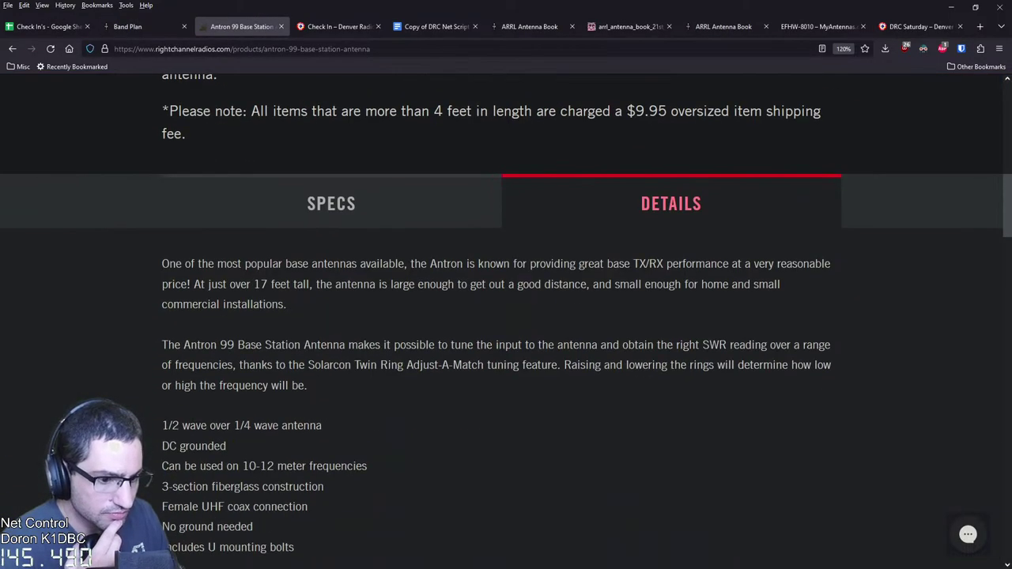
drag(242, 465, 295, 466)
Highlight the ARRL 10 Meters band plan entries, then check the KE0AB Notes cell in the log
click(130, 27)
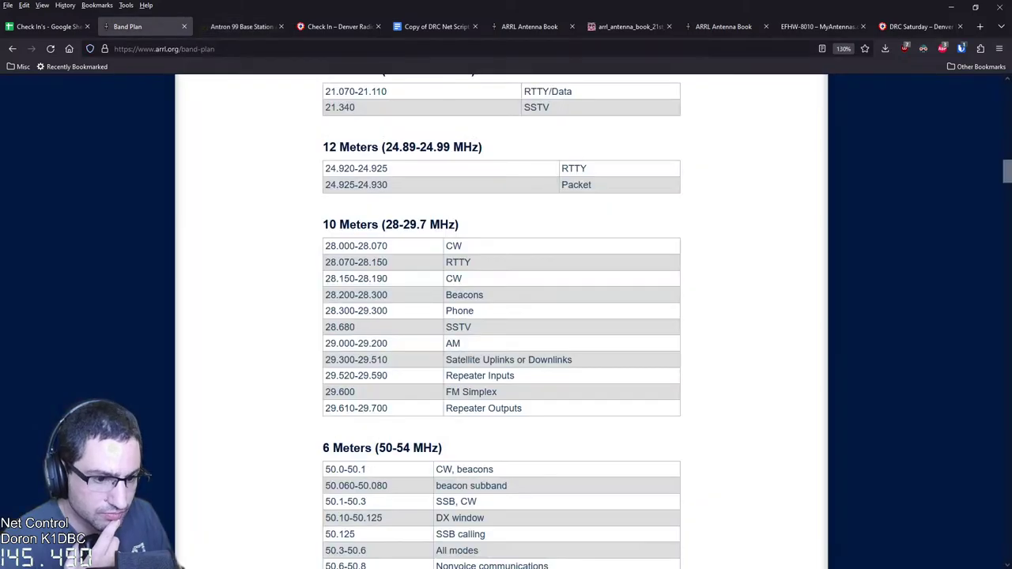
drag(381, 225, 544, 360)
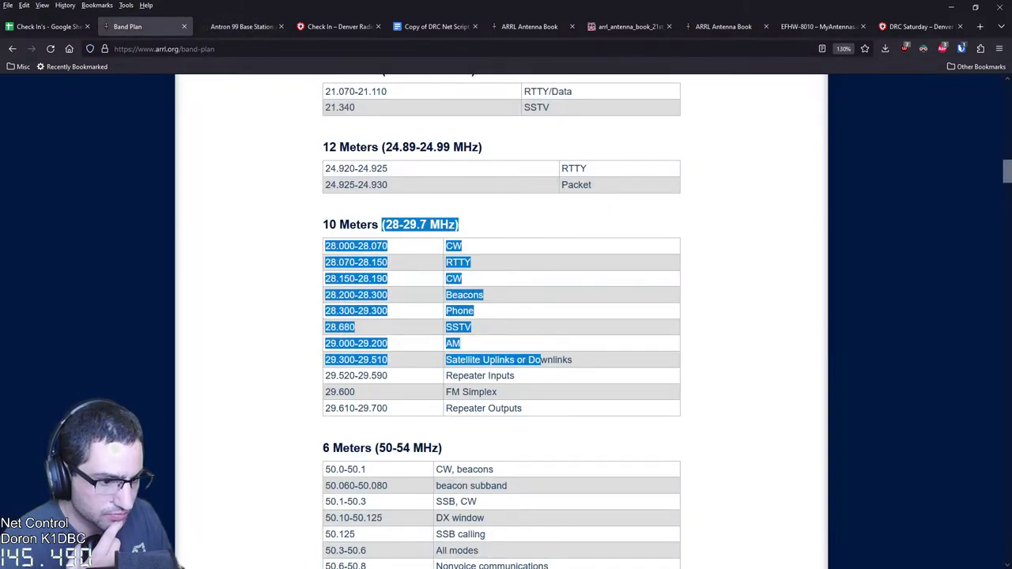
click(544, 360)
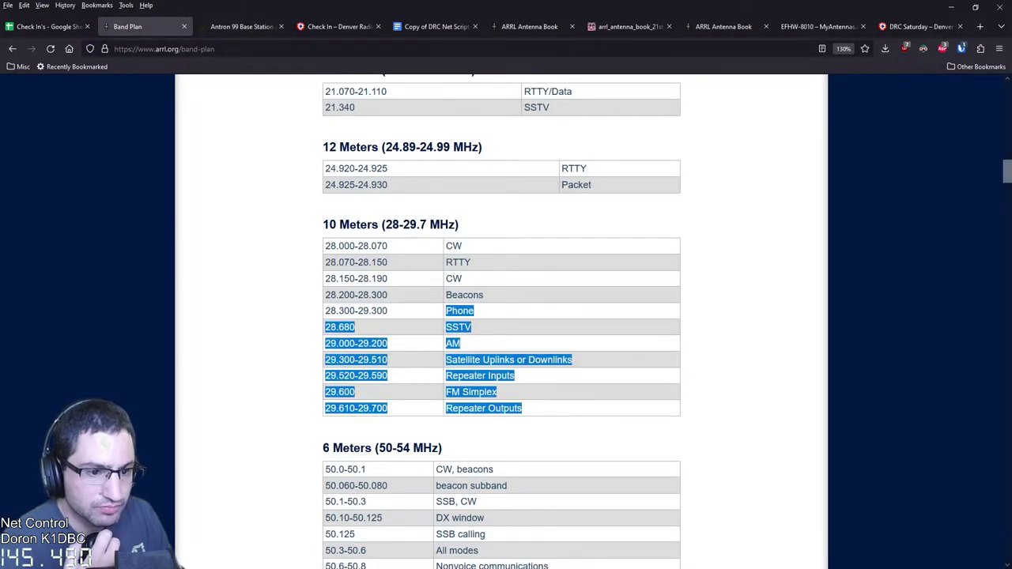
key(ctrl+Page_Up)
key(Right)
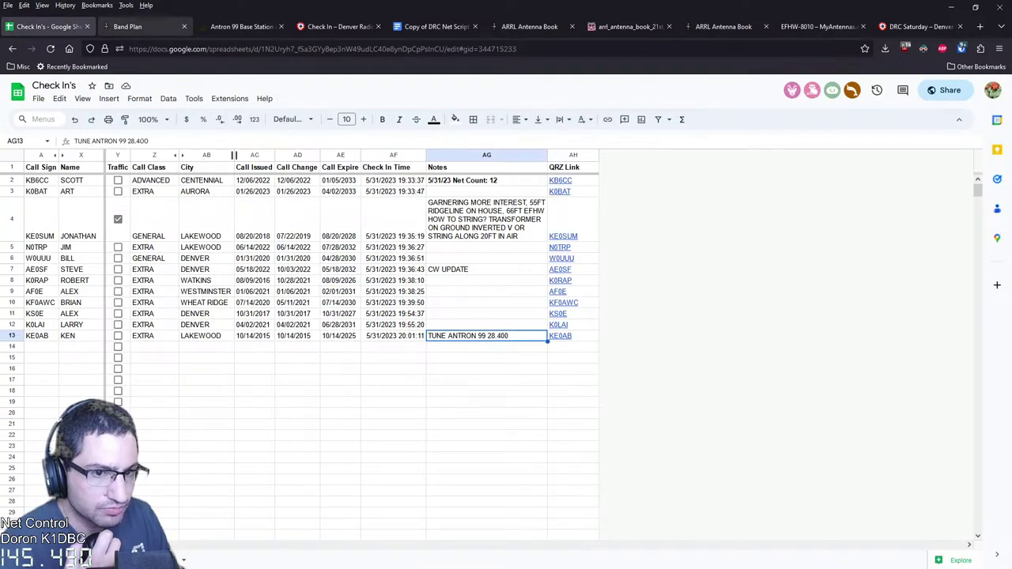
Compare the ARRL 10-meter band plan against the Antron 99 note in the check-in log
click(131, 27)
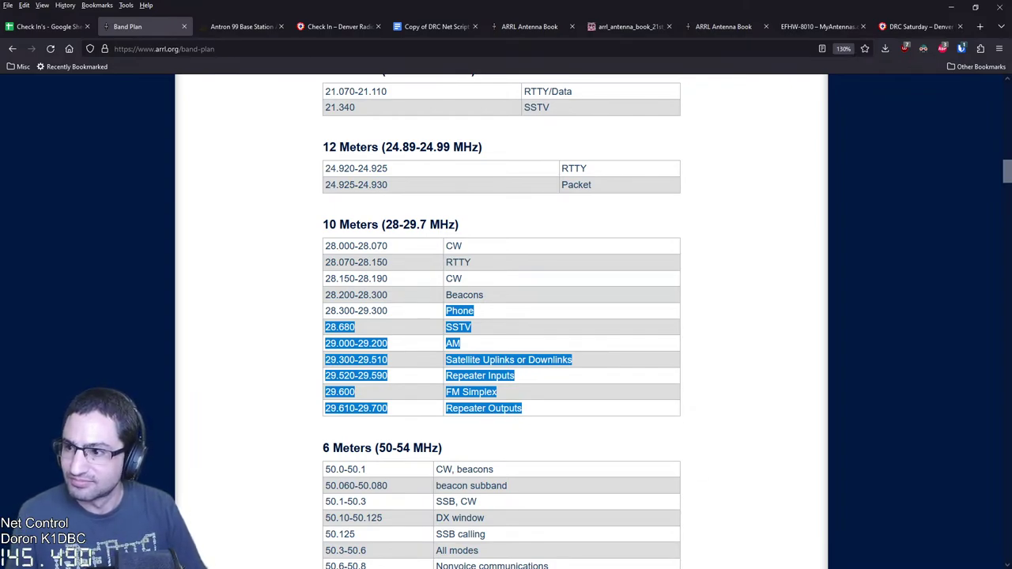
key(alt+Tab)
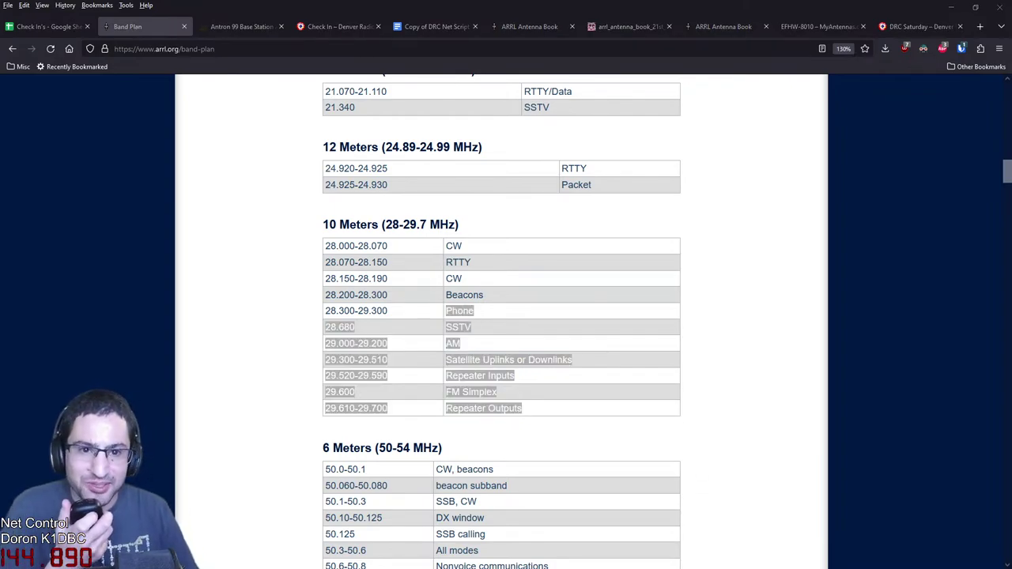
click(48, 26)
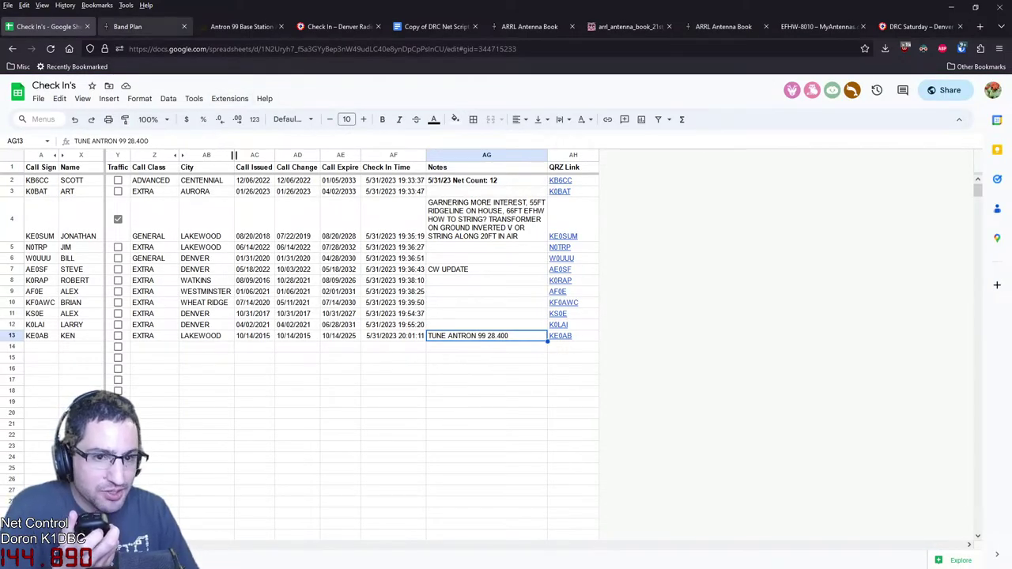
click(130, 26)
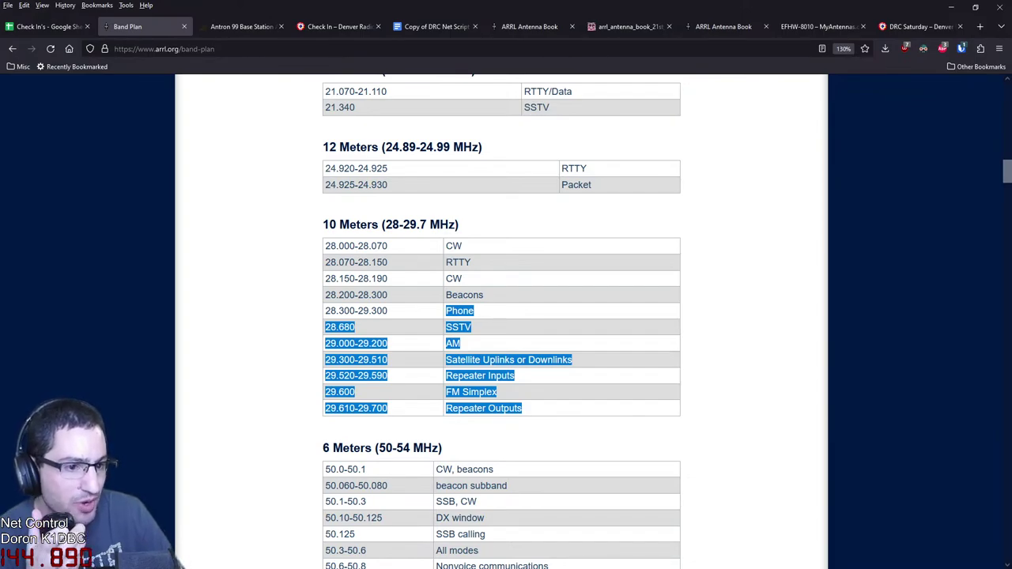
click(180, 563)
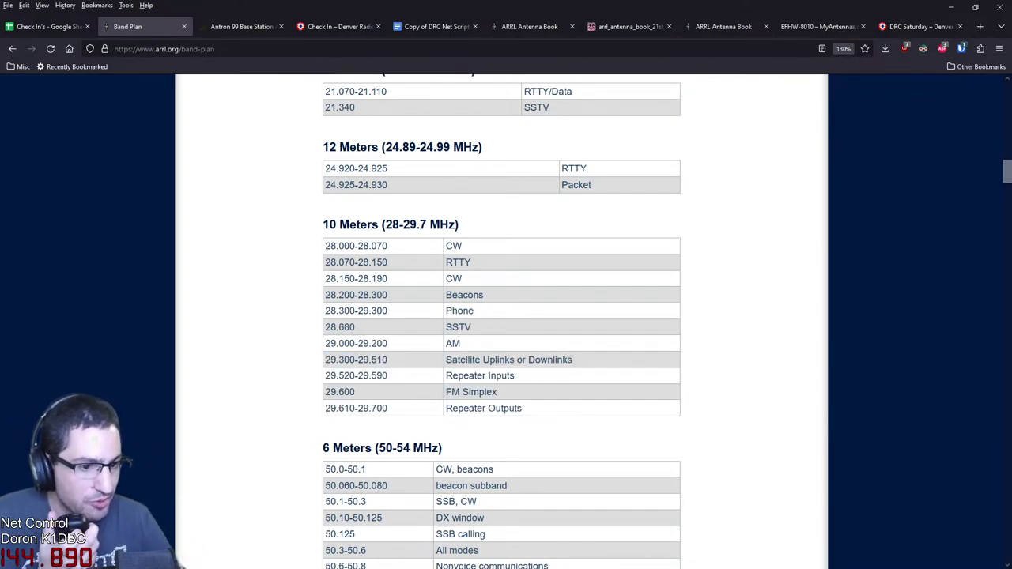
Return to the Antron 99 base station antenna product page
click(47, 26)
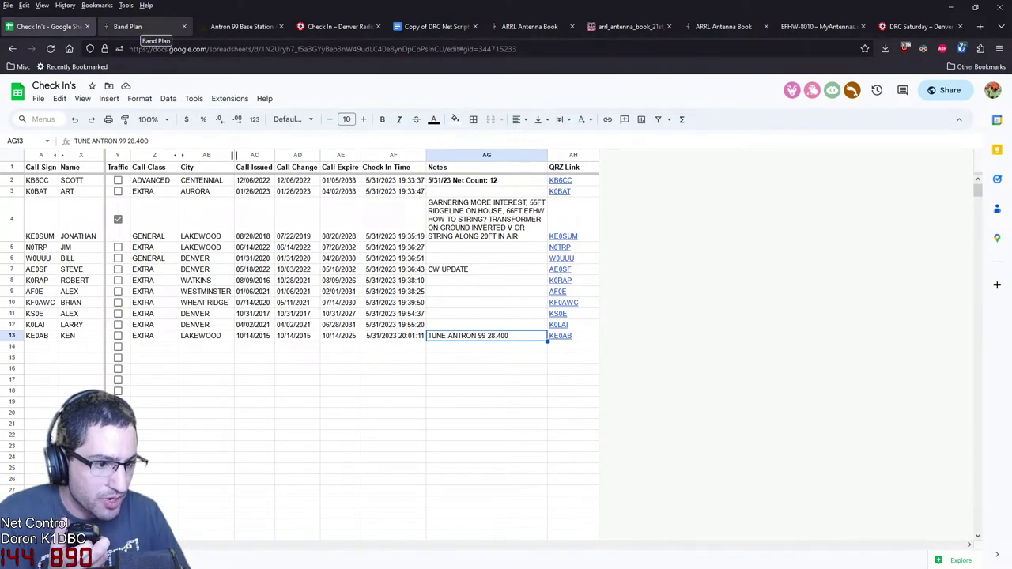
click(135, 26)
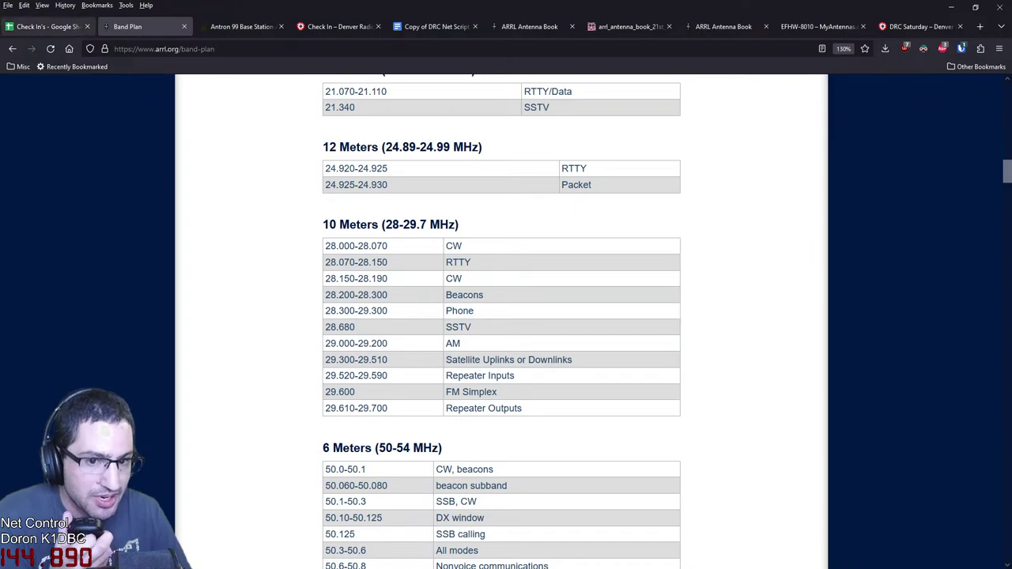
click(48, 26)
click(241, 26)
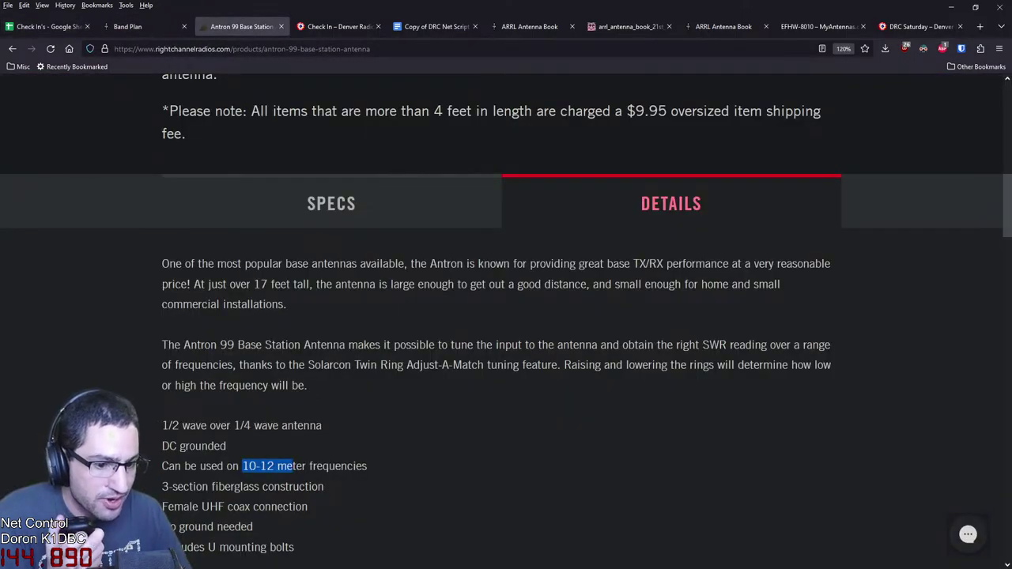
scroll(506, 317, up, 8)
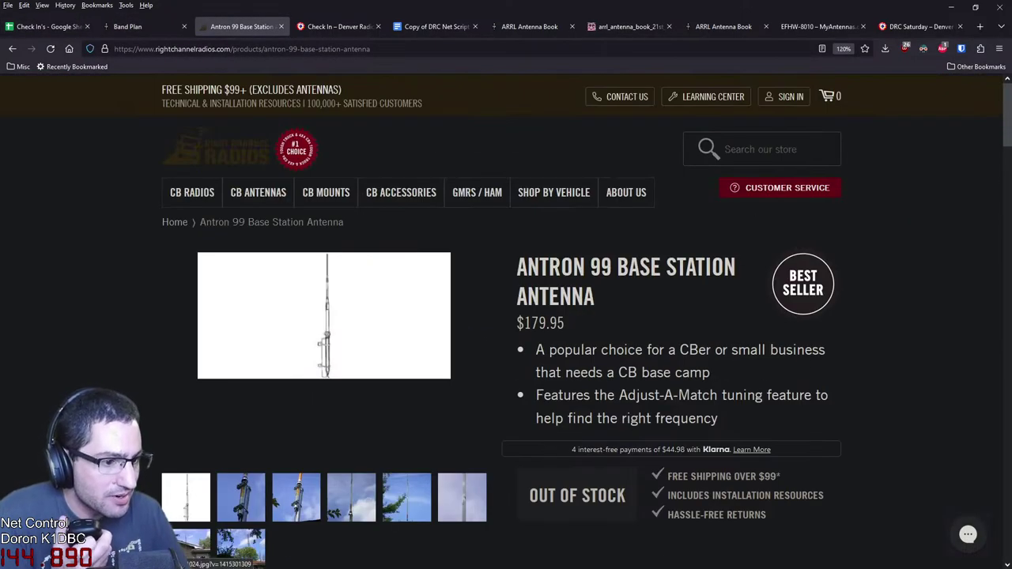
Scroll through the Antron 99 product page, highlighting its listed frequency range
scroll(506, 316, down, 4)
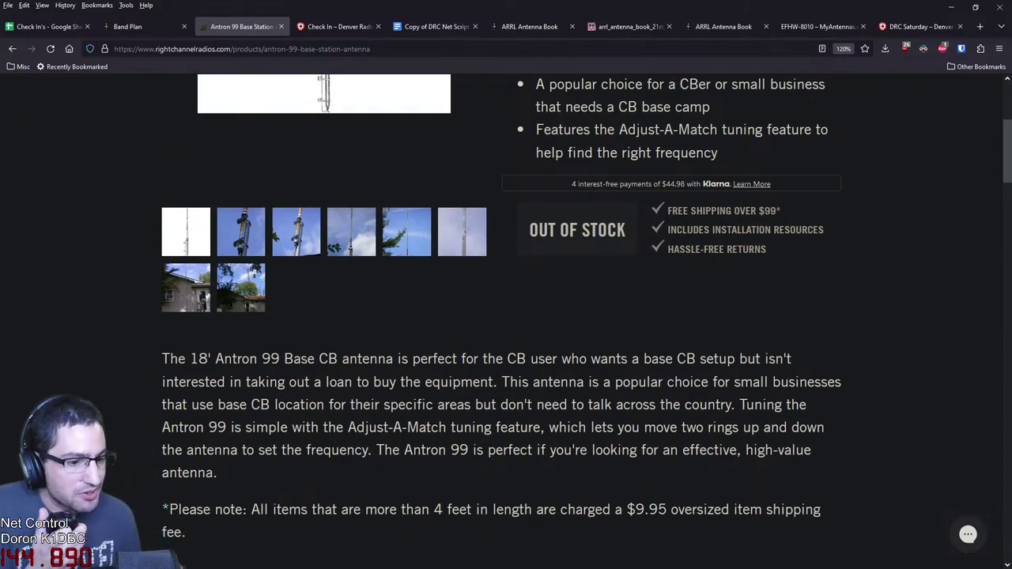
scroll(506, 316, down, 5)
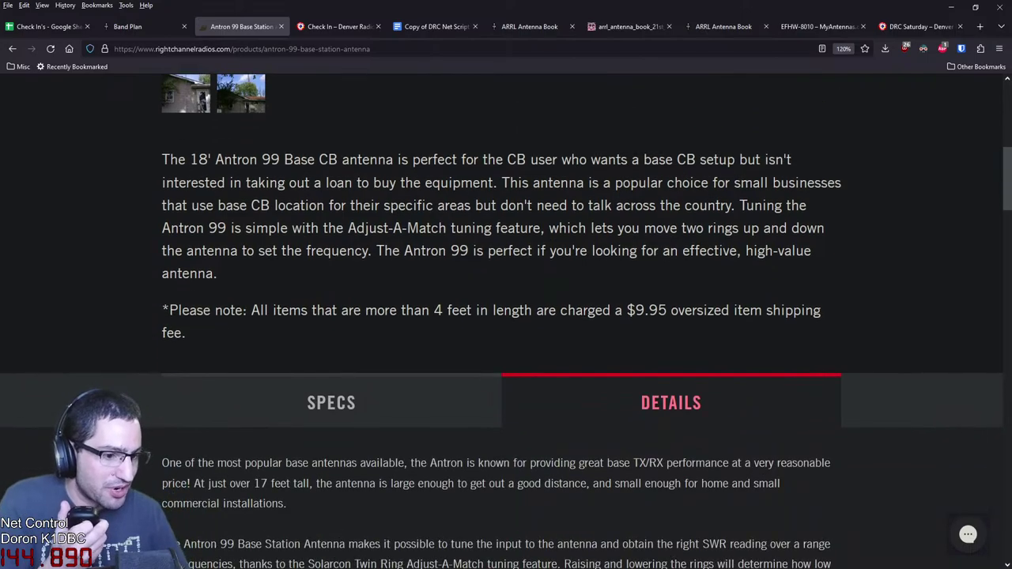
drag(242, 546, 293, 547)
scroll(506, 316, down, 2)
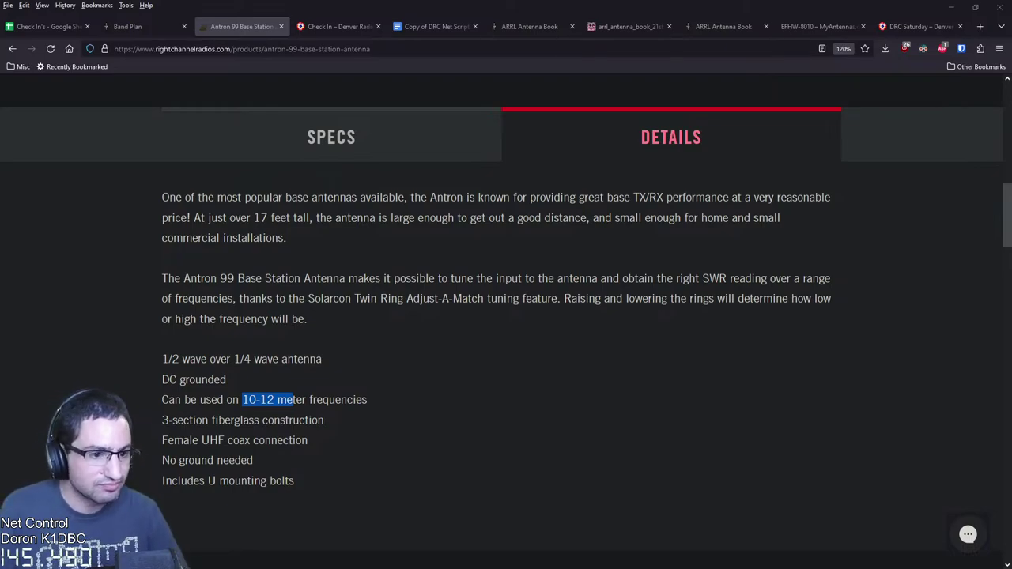
scroll(506, 317, up, 1)
Read the Antron 99 SPECS and DETAILS sections, then return to the Check In's sheet
click(331, 203)
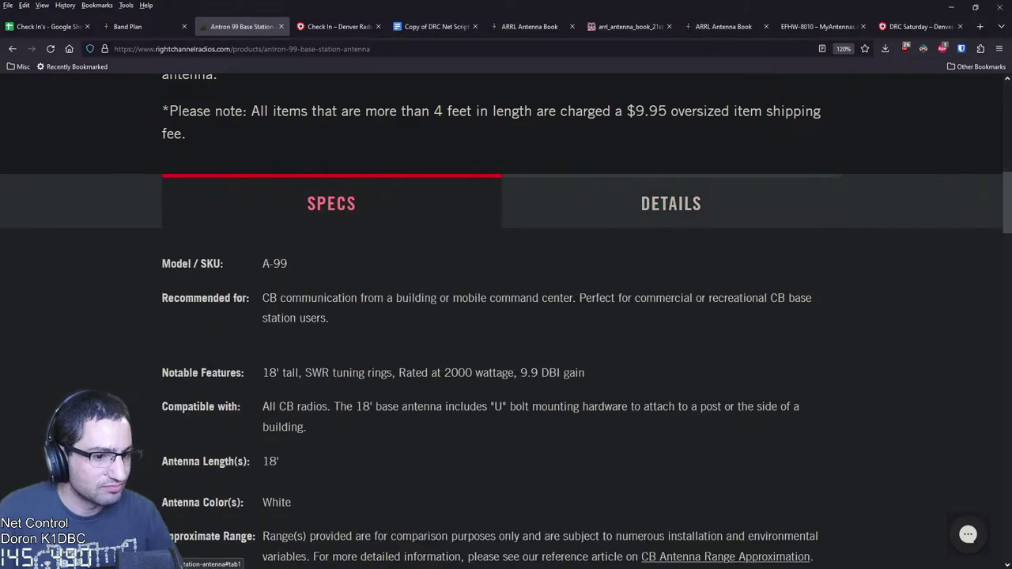
scroll(506, 317, down, 4)
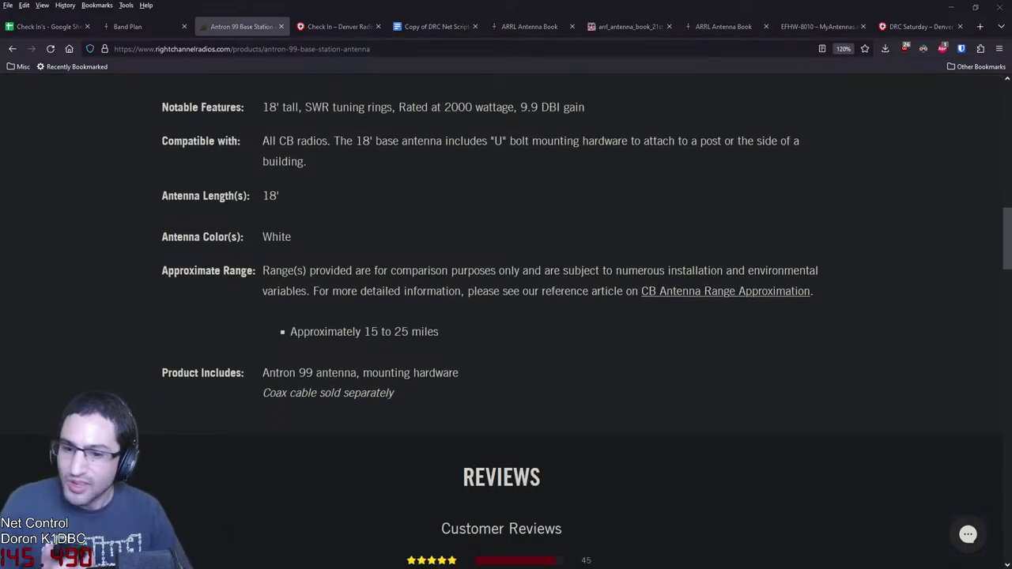
scroll(506, 316, up, 12)
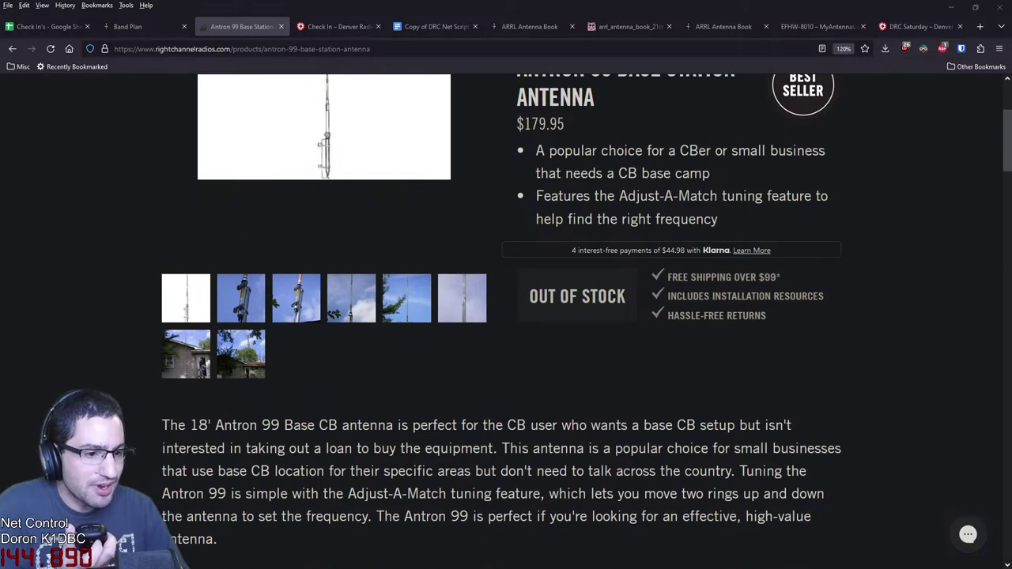
scroll(506, 316, up, 5)
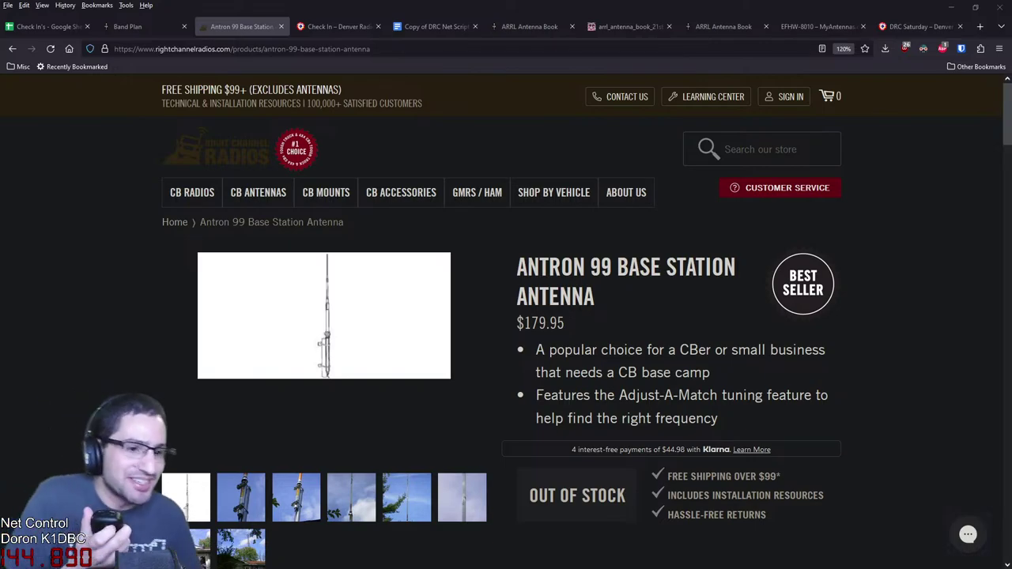
scroll(506, 316, down, 3)
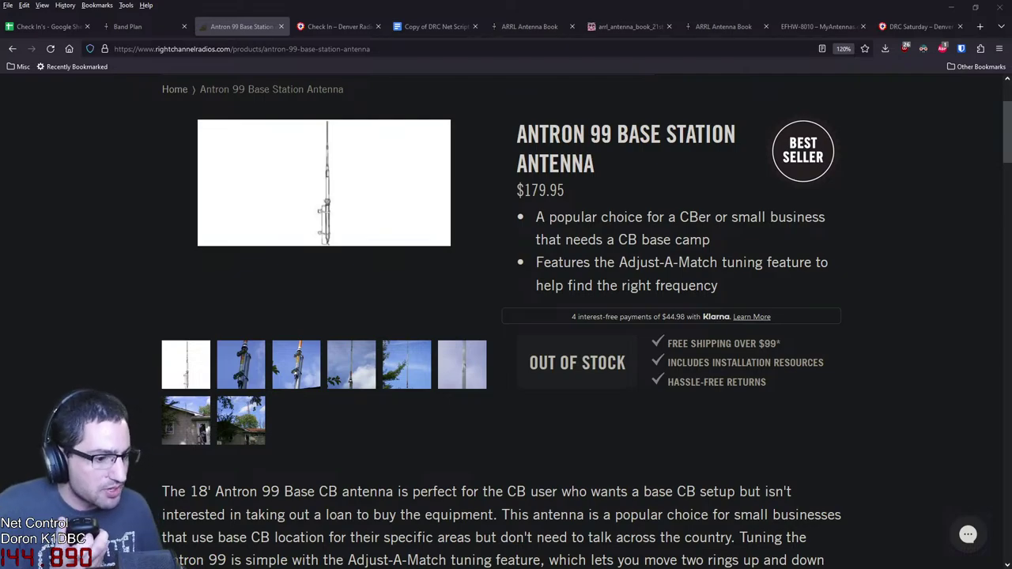
scroll(506, 317, down, 5)
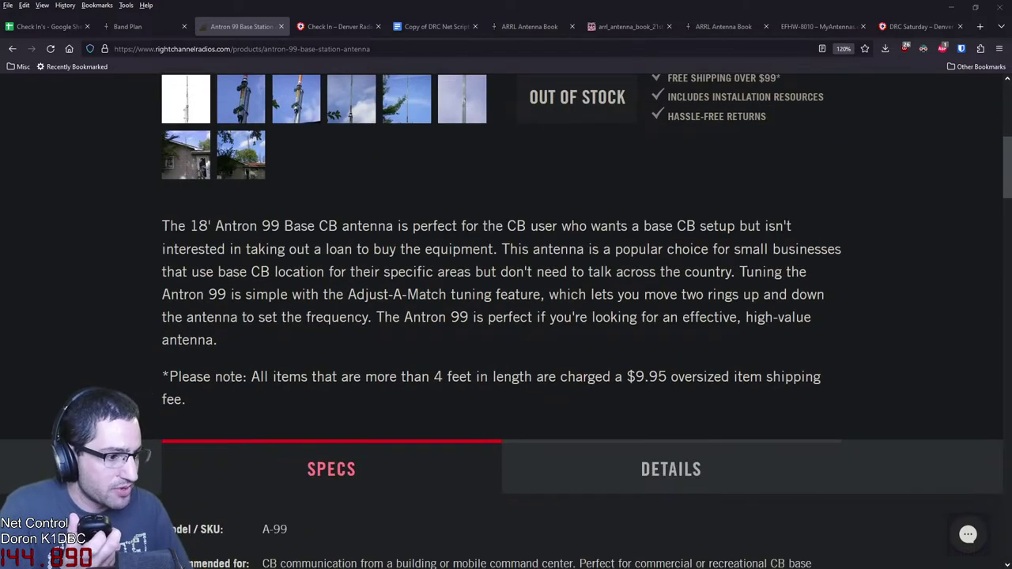
scroll(670, 336, down, 3)
click(670, 336)
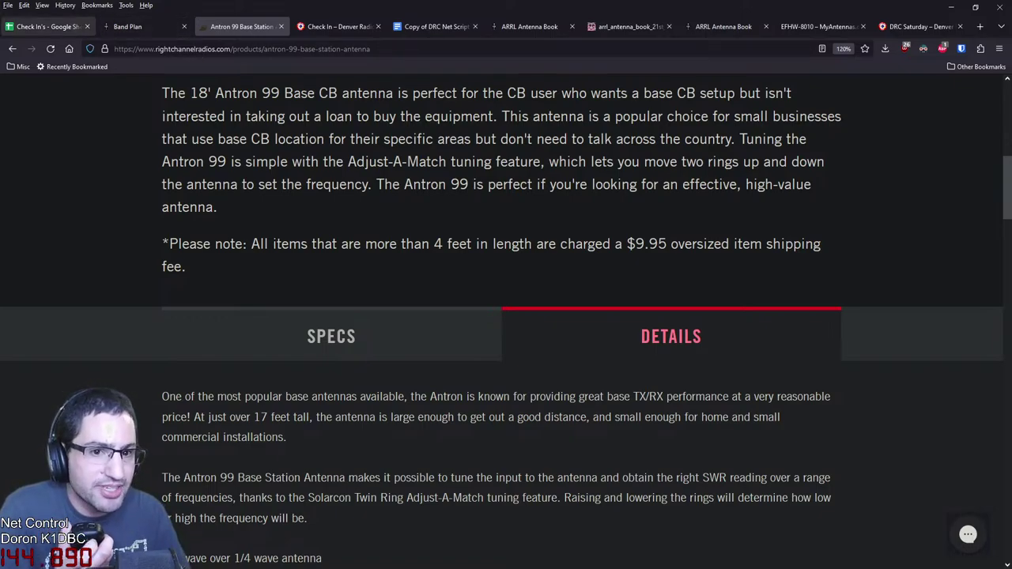
click(44, 26)
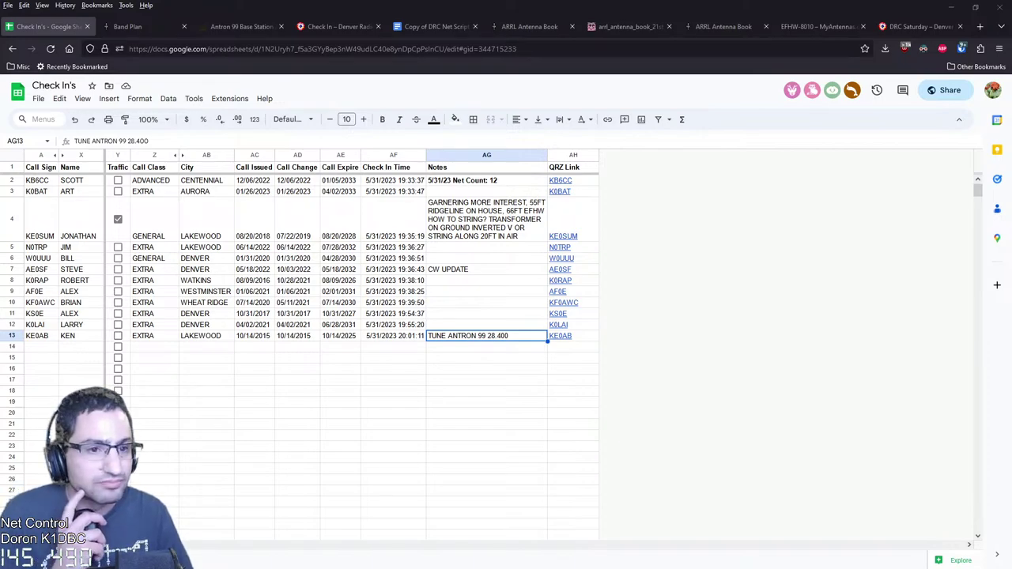
click(41, 346)
text(KF0)
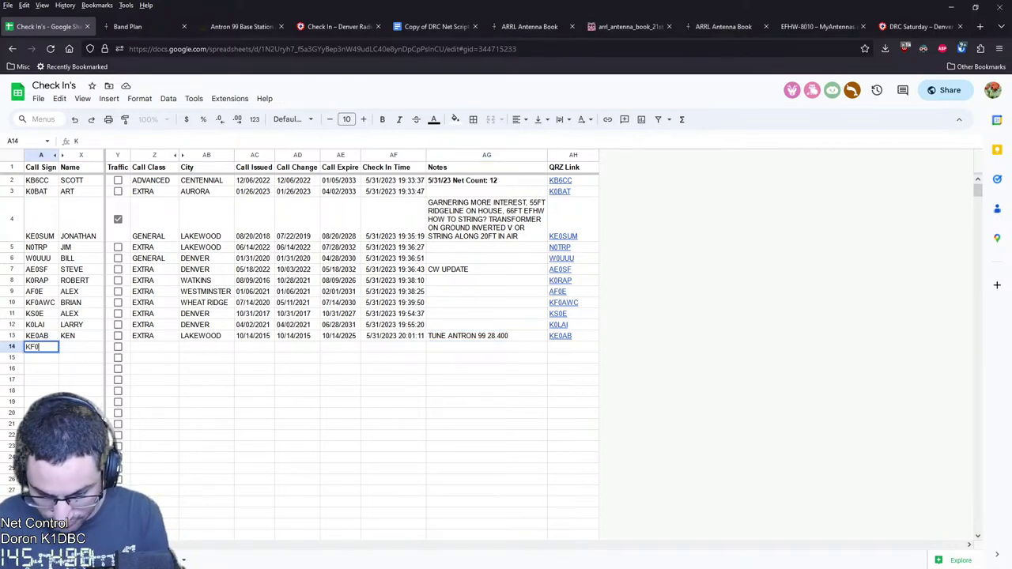
text(FPI)
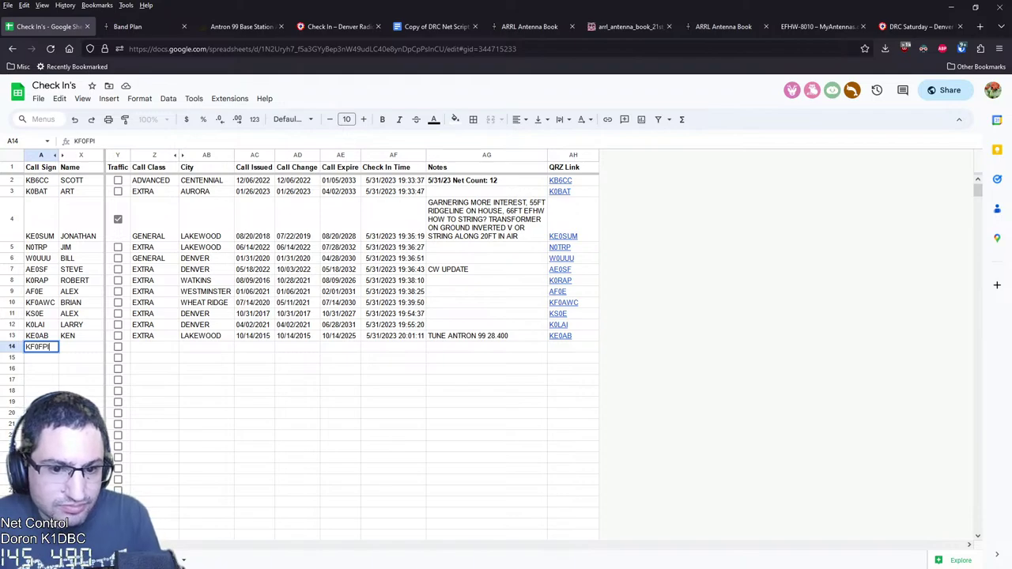
key(Return)
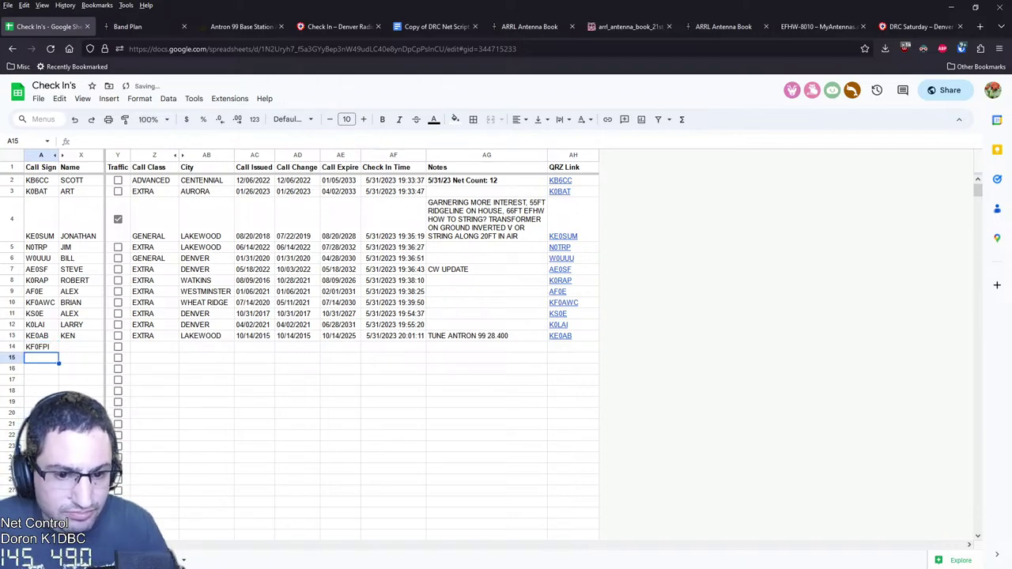
click(41, 346)
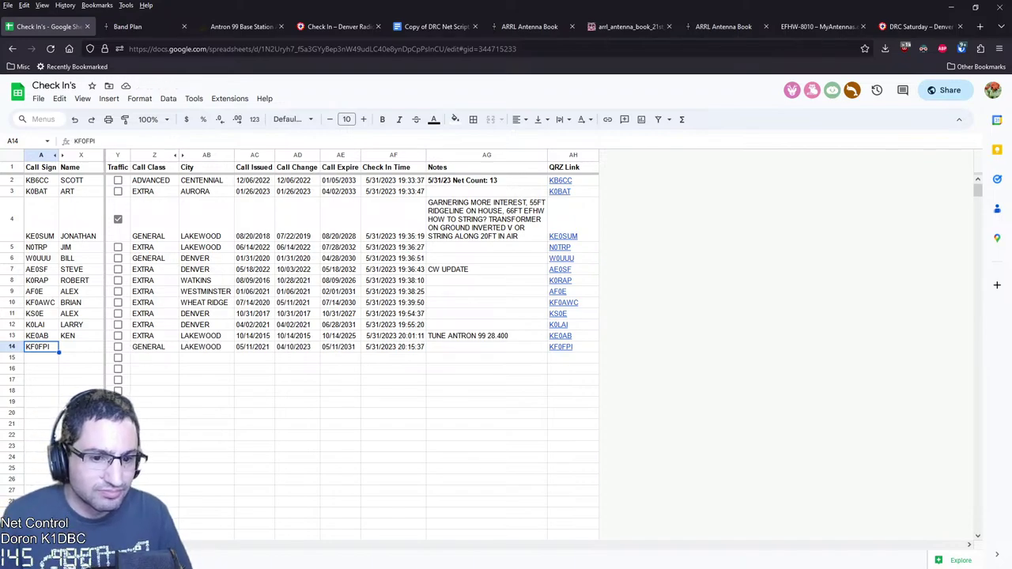
click(118, 346)
click(81, 346)
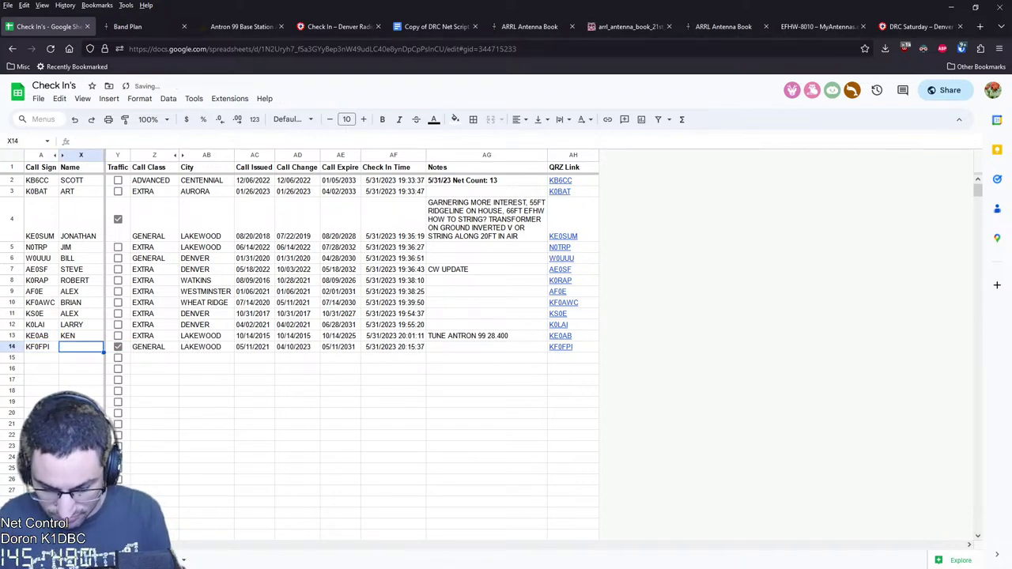
text(RON)
key(Return)
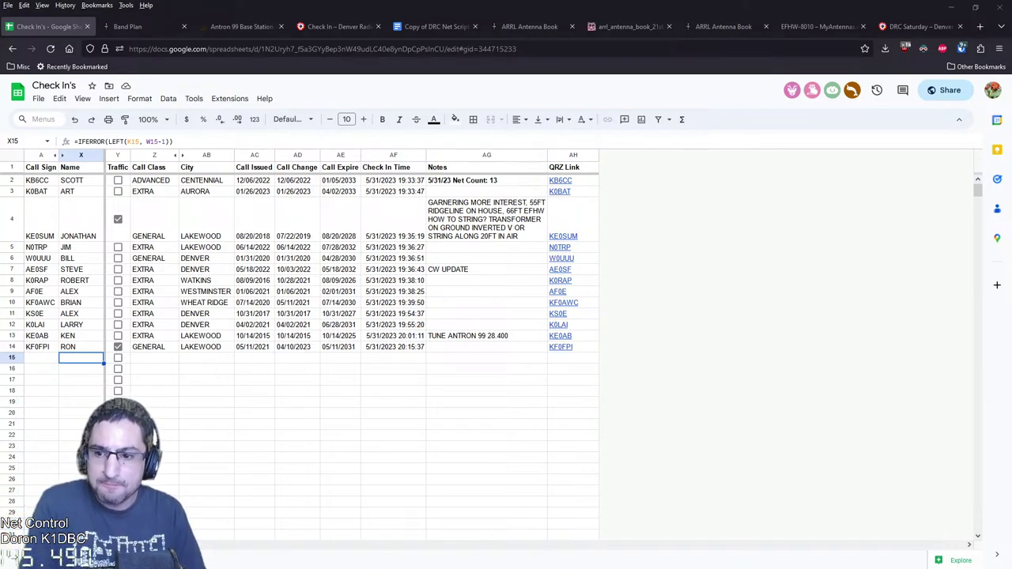
click(37, 346)
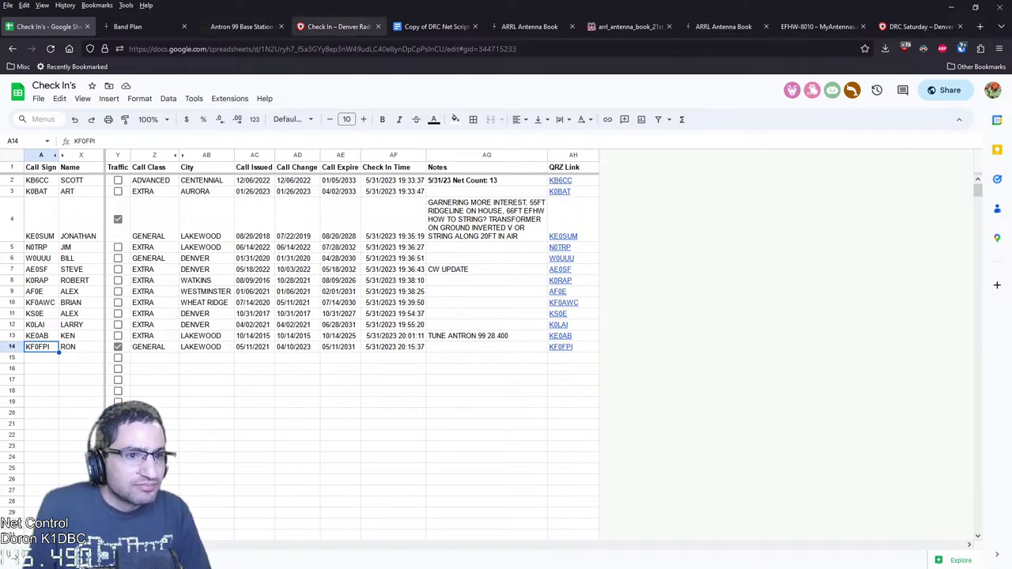
Close all tabs to the right of the Check In's sheet and select Notes cell AG14
right_click(63, 28)
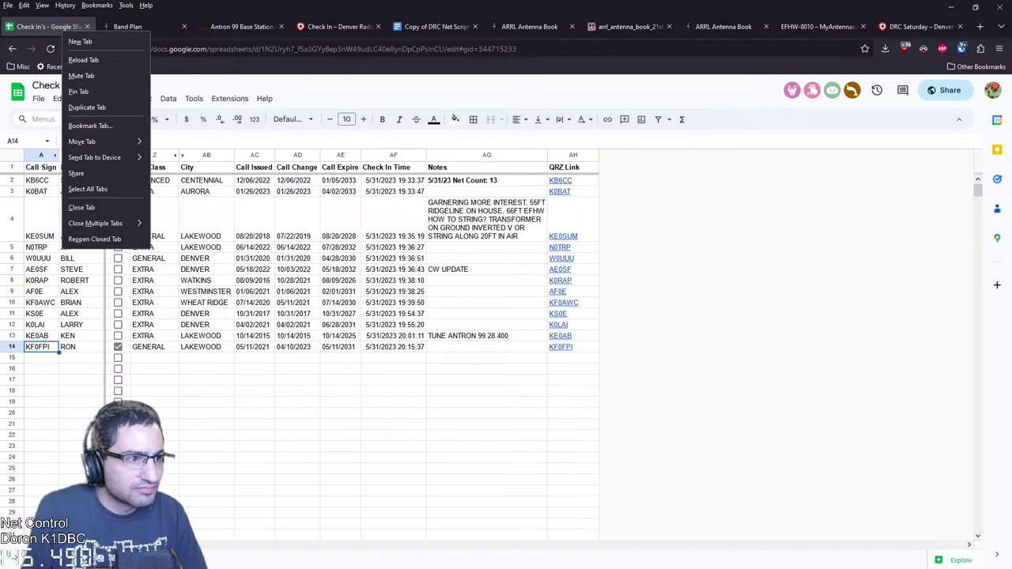
mouse_move(99, 223)
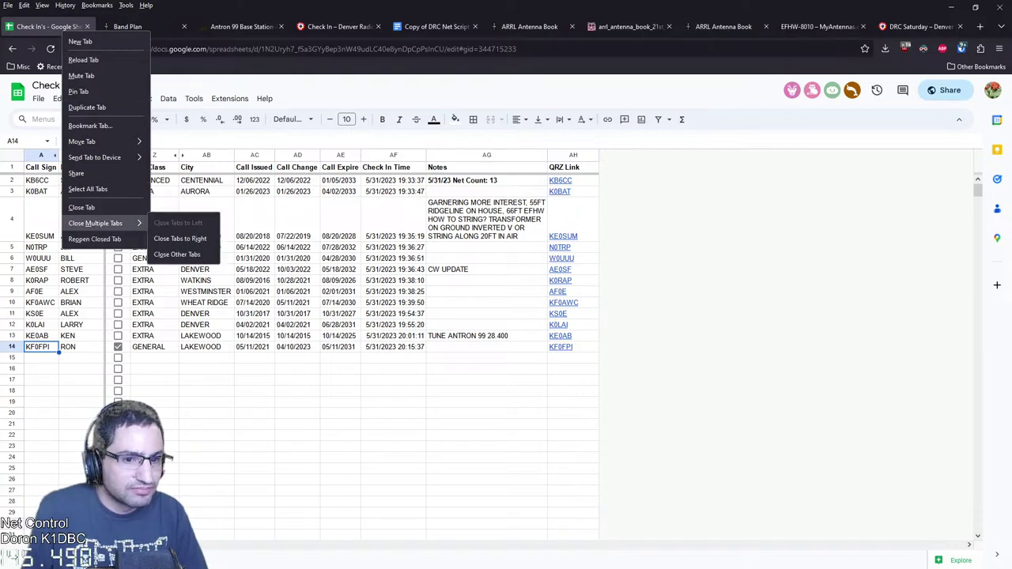
click(180, 238)
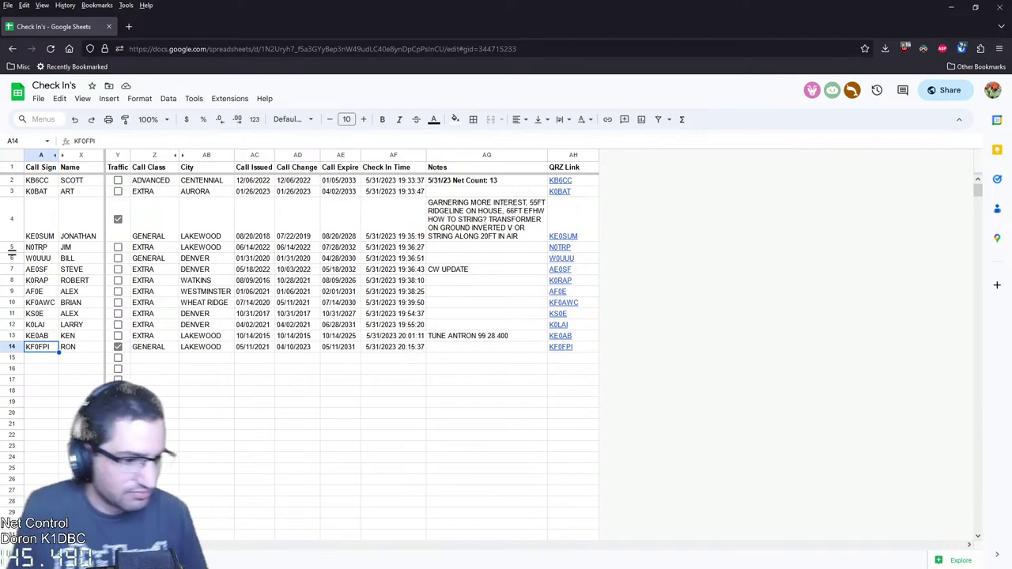
click(486, 357)
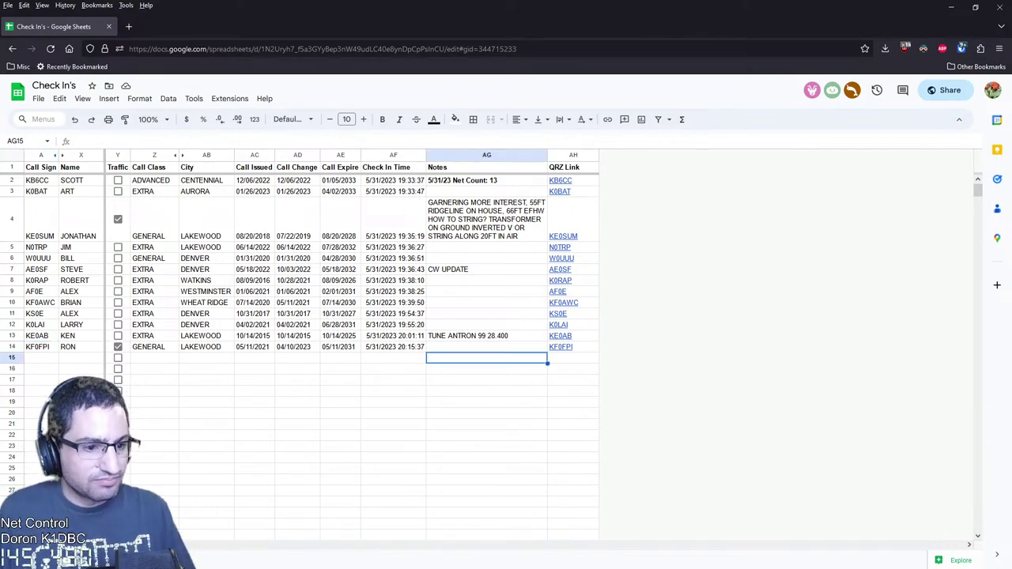
click(486, 347)
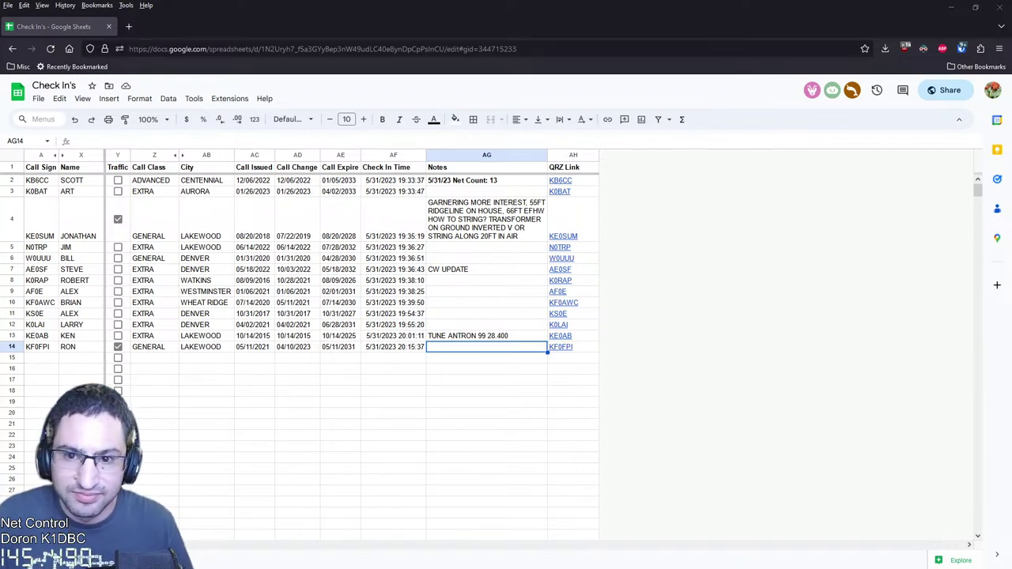
scroll(506, 316, down, 3)
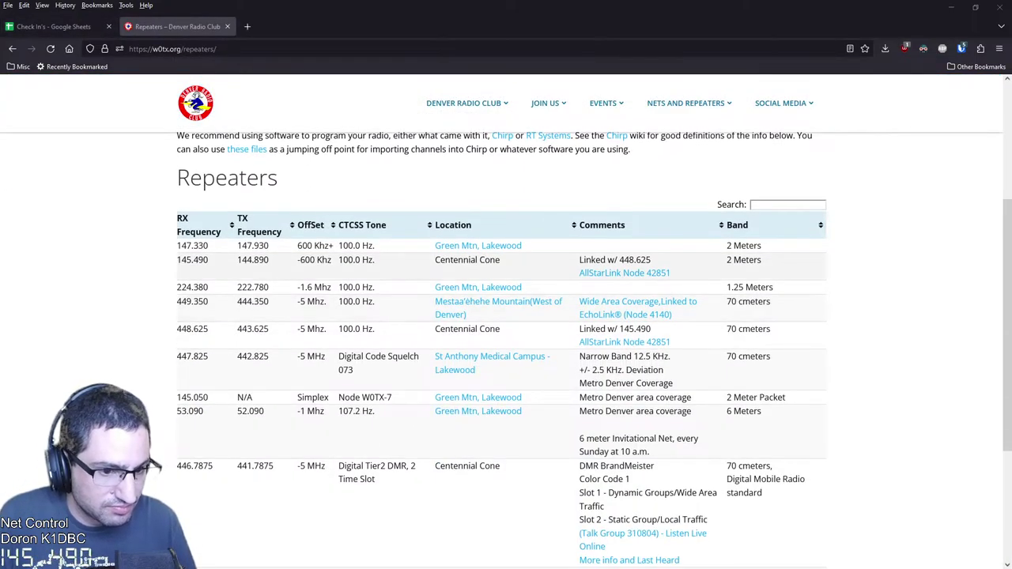
drag(176, 261, 374, 260)
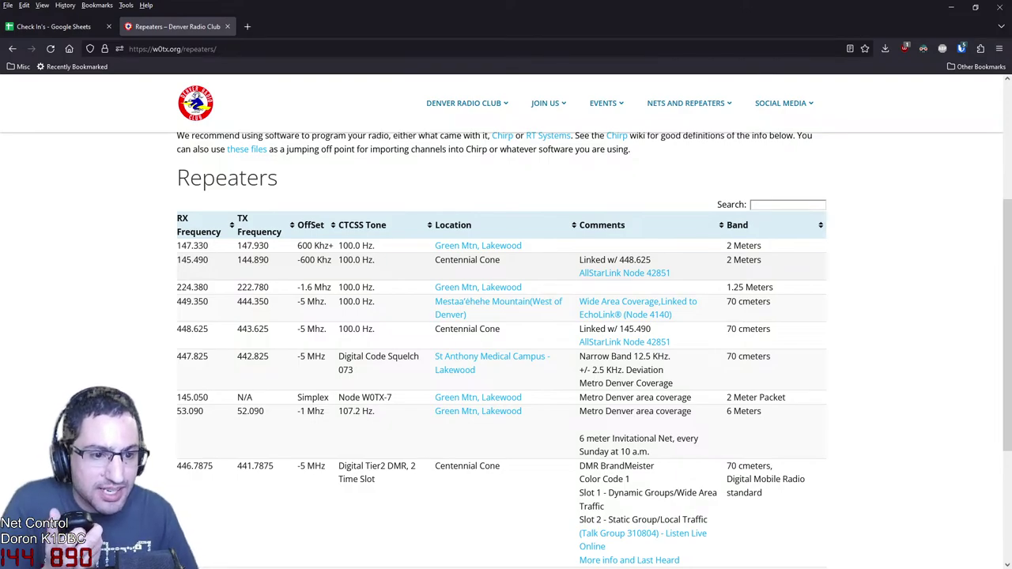
drag(300, 260, 352, 259)
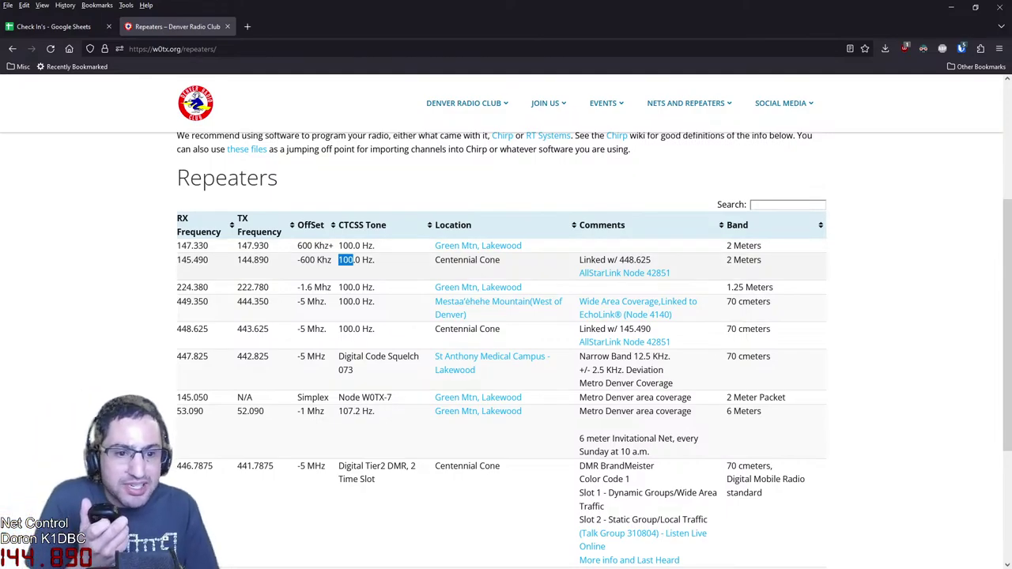
drag(182, 259, 269, 259)
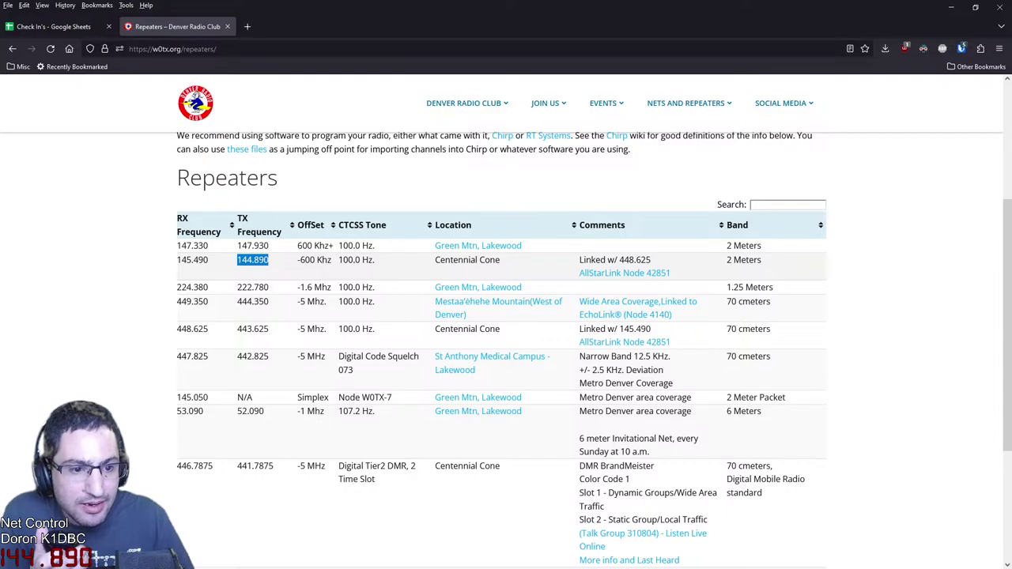
click(269, 259)
drag(298, 260, 330, 259)
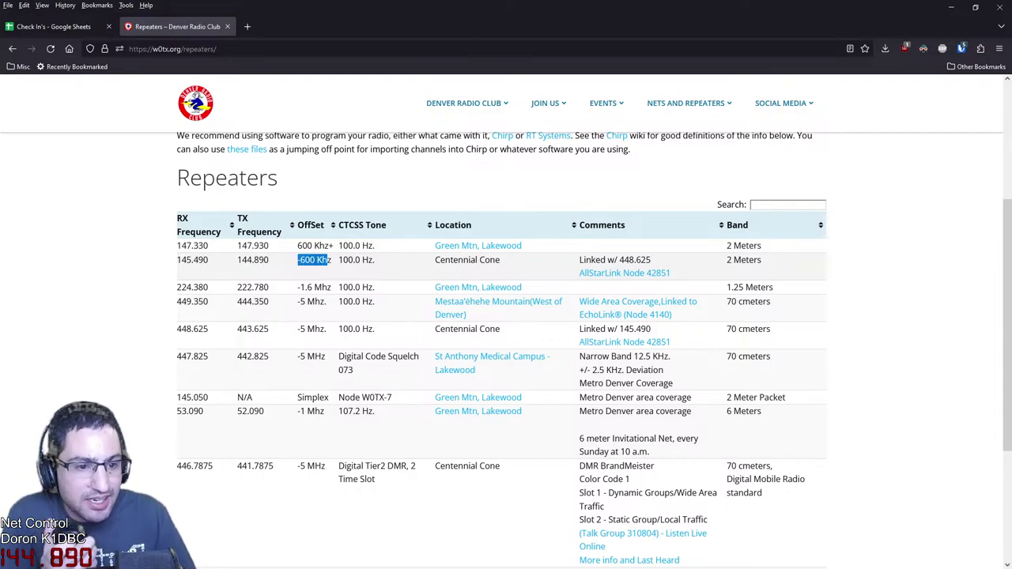
click(330, 260)
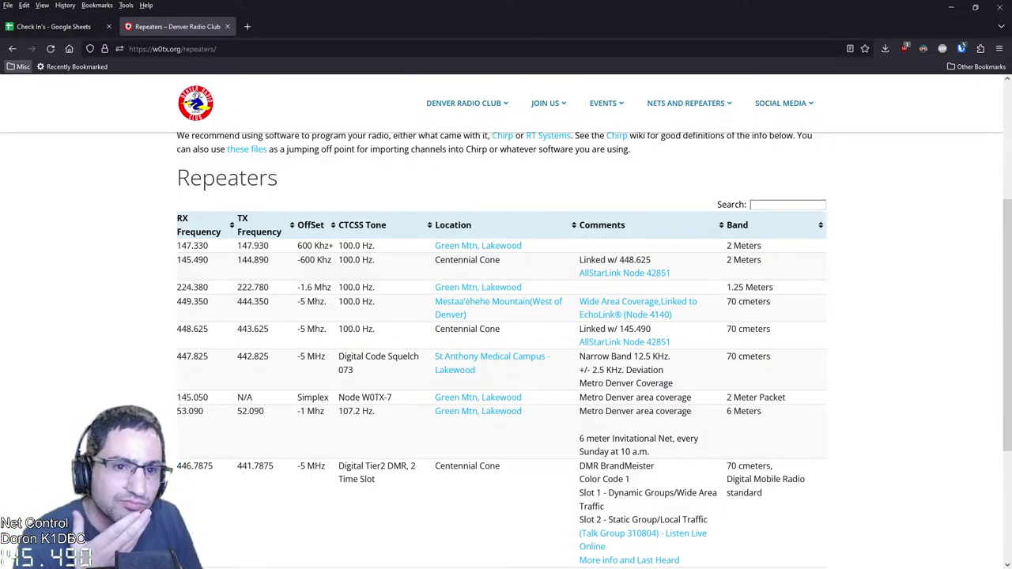
click(53, 26)
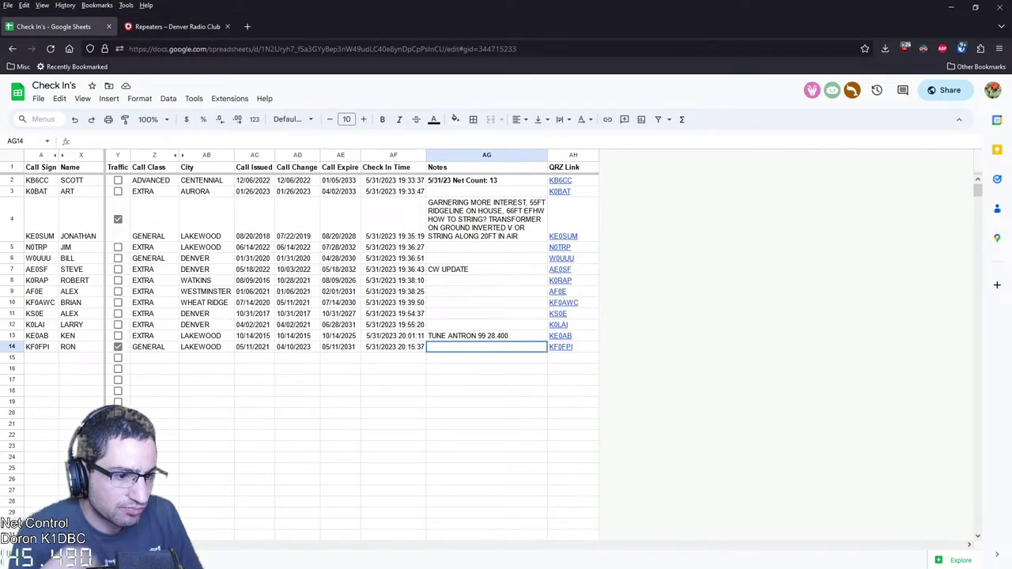
text(FTM 200D)
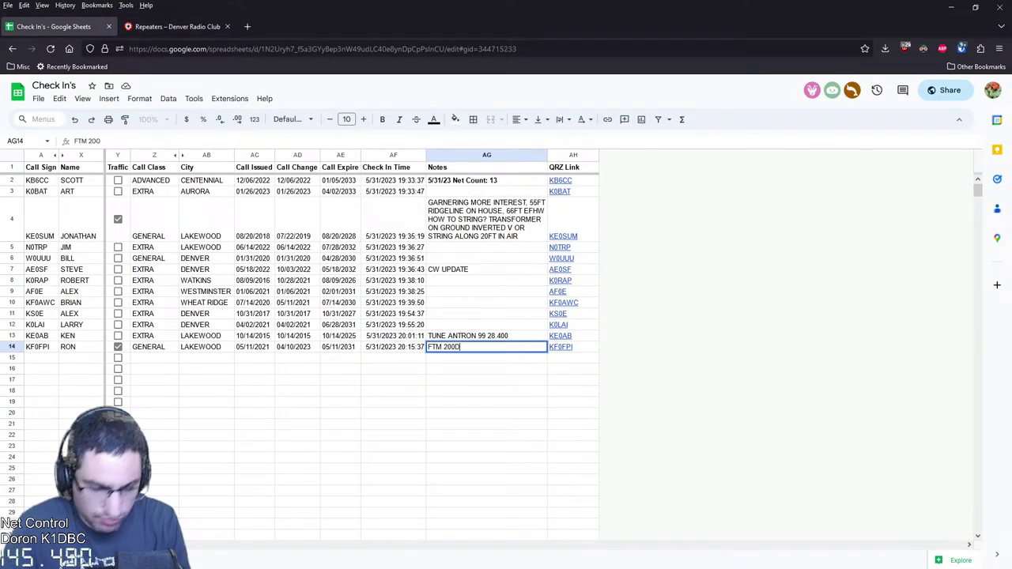
key(ctrl+a)
key(ctrl+c)
click(486, 380)
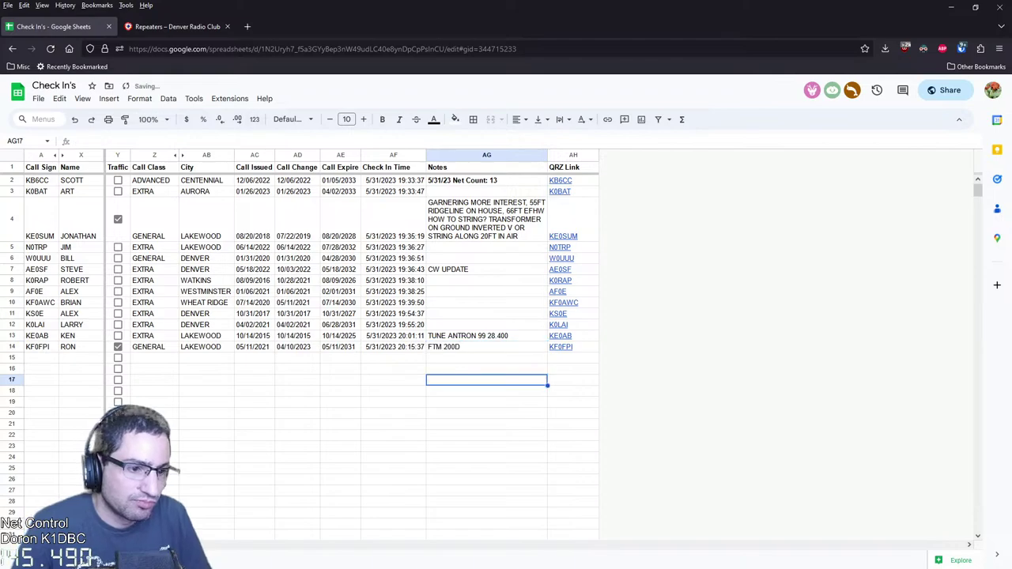
Search the web for 'FTM 200D' in a new tab
key(ctrl+t)
key(ctrl+v)
key(Return)
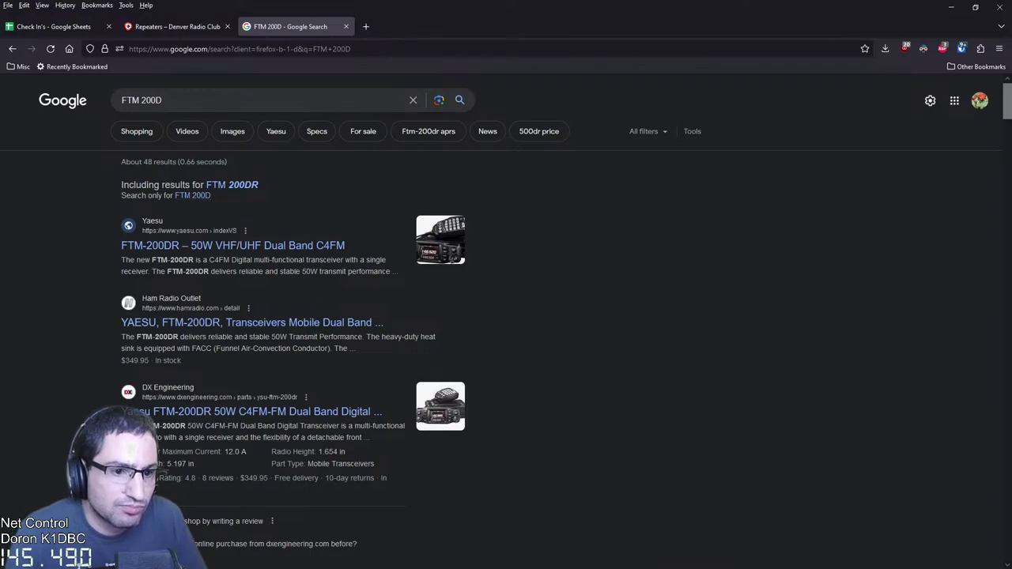
Restrict results to FTM 200D and open the Yaesu FTM-200D Specs and Prices page, accepting its privacy notice
click(192, 195)
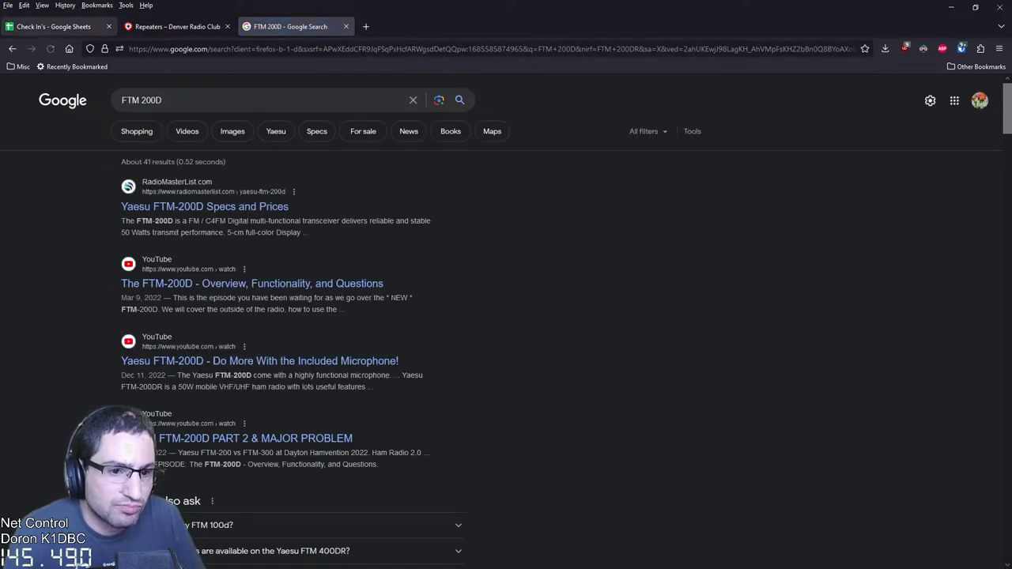
key(ctrl+1)
key(ctrl+3)
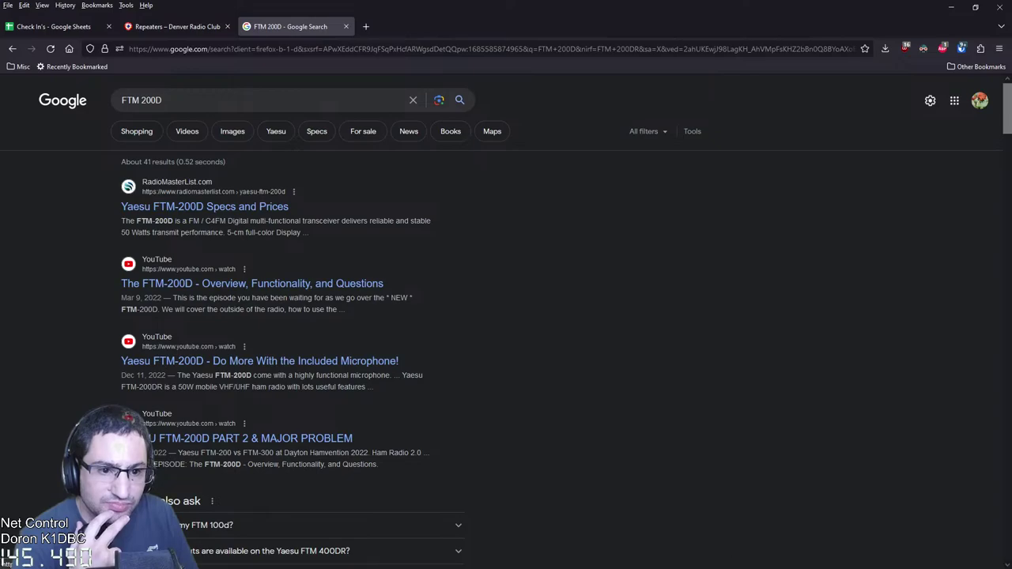
click(205, 206)
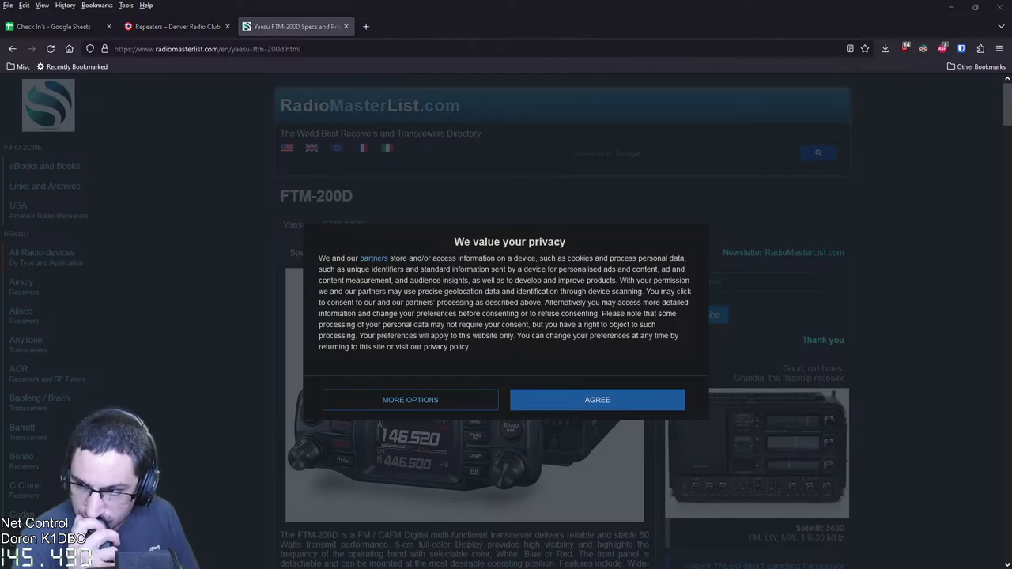
key(ctrl+1)
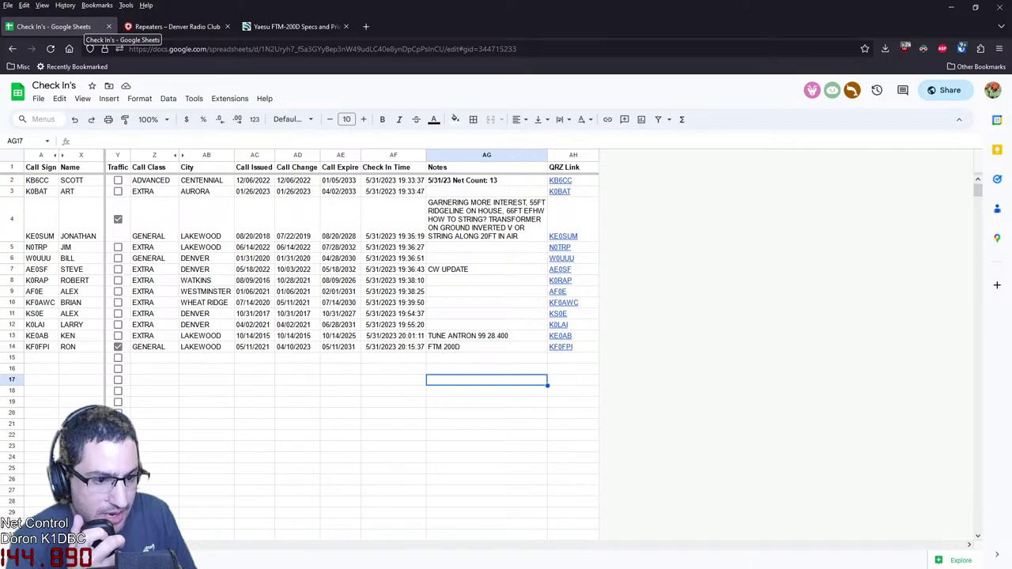
key(ctrl+3)
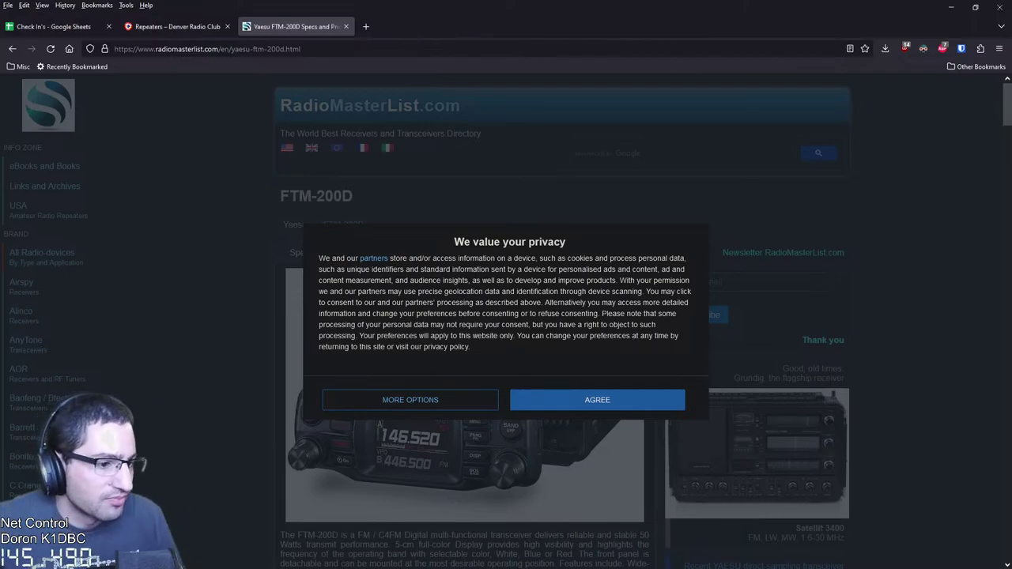
click(597, 399)
Scroll through the Yaesu FTM-200D specifications on RadioMasterList
scroll(561, 316, down, 2)
scroll(563, 404, down, 2)
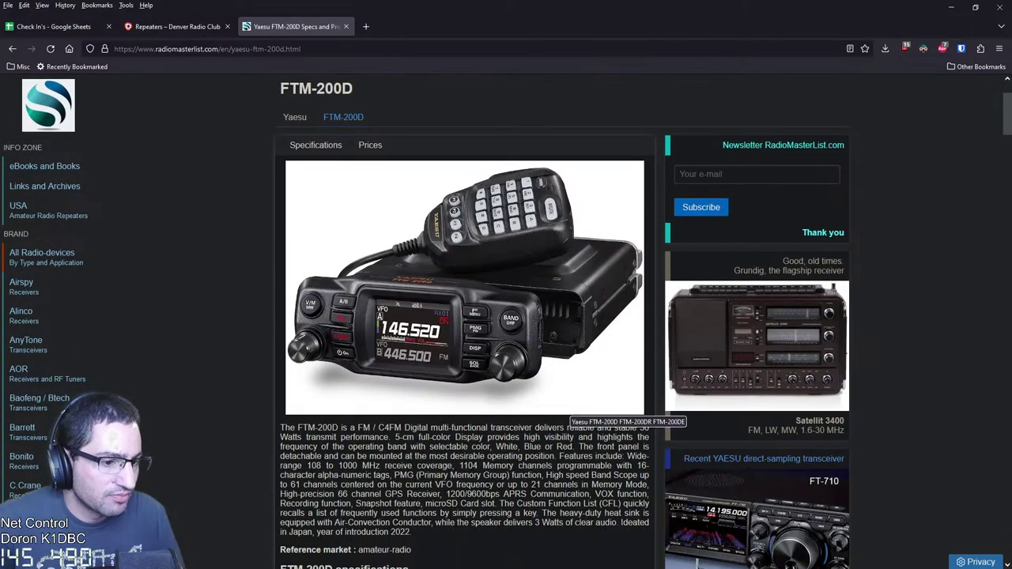
scroll(563, 407, down, 3)
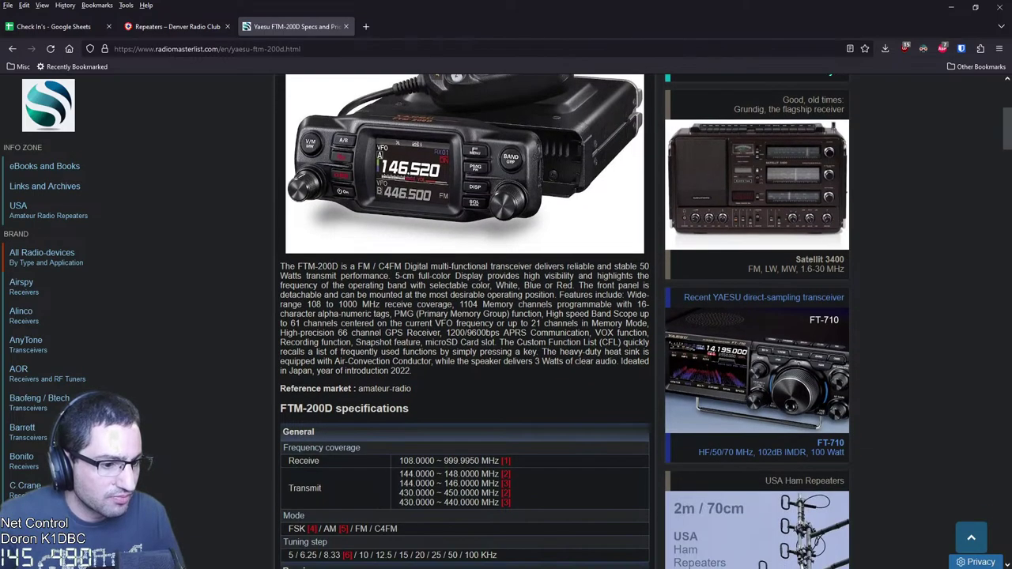
scroll(465, 321, down, 3)
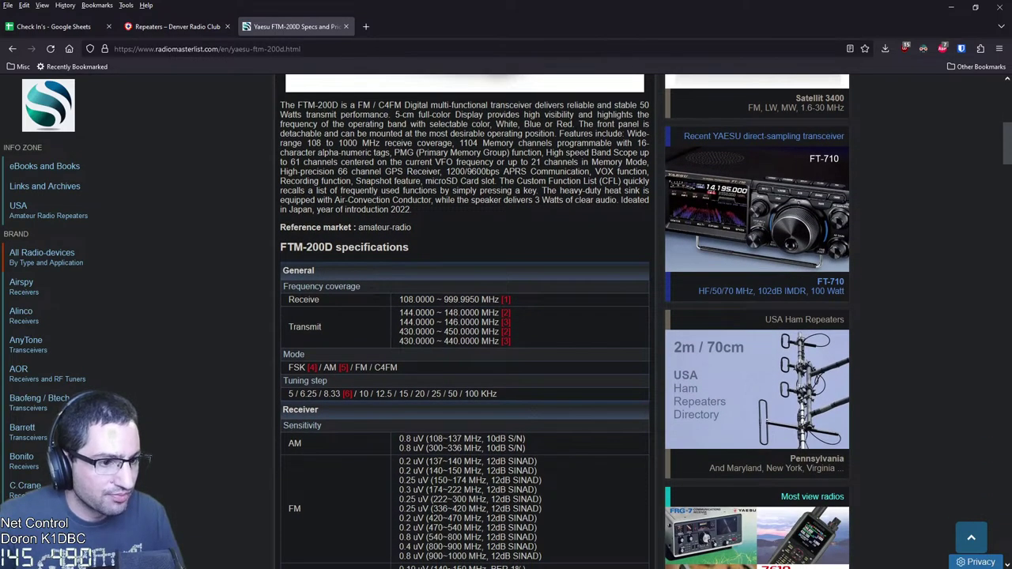
scroll(566, 322, down, 2)
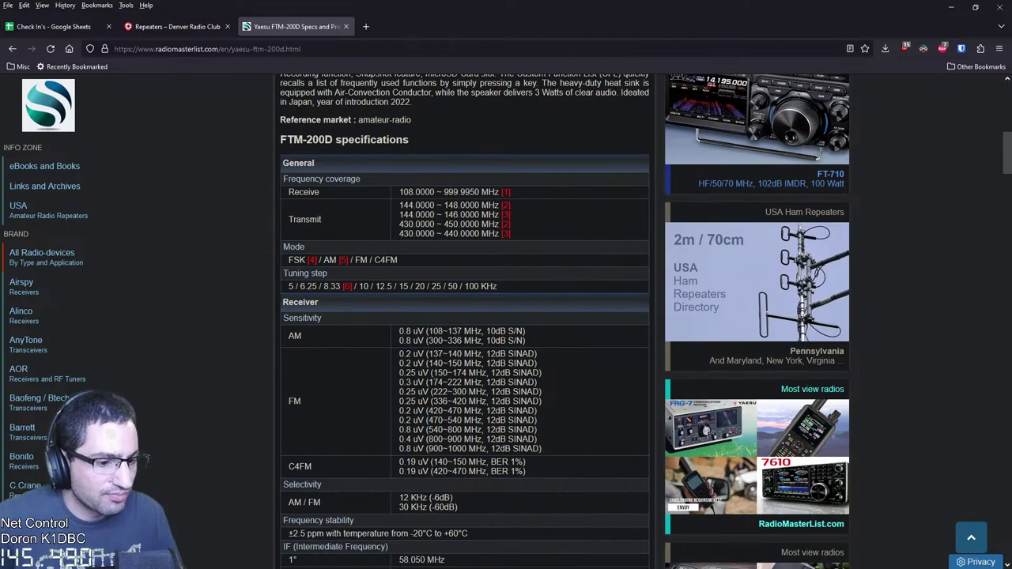
scroll(565, 321, down, 2)
scroll(565, 321, down, 2)
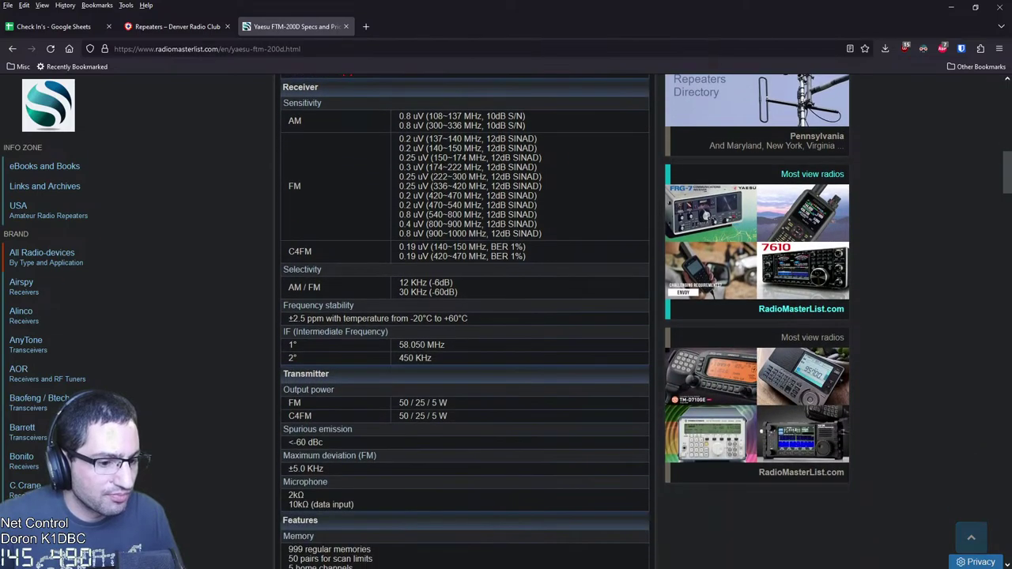
scroll(565, 321, down, 3)
scroll(565, 321, up, 15)
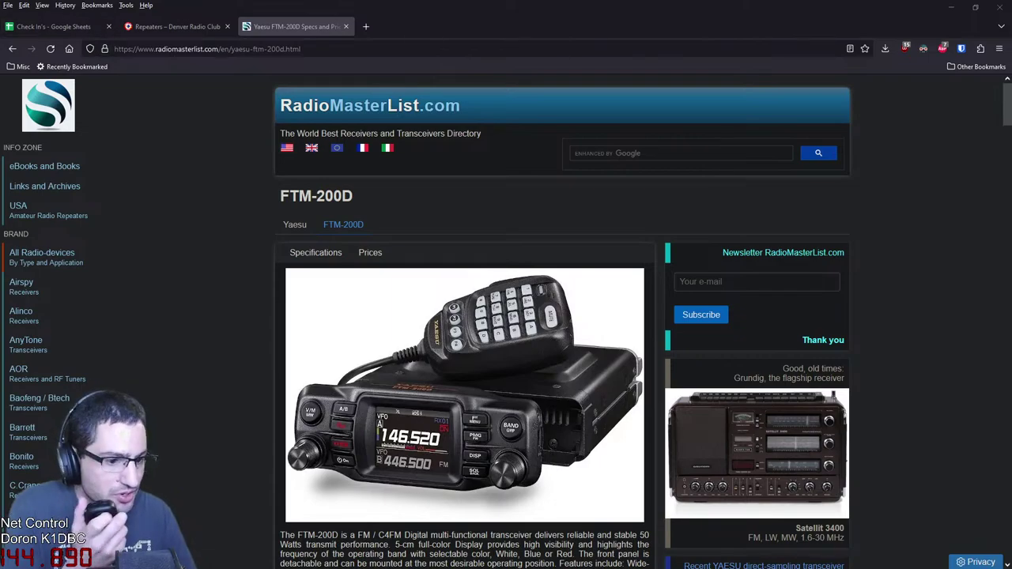
Compare the FTM-200D specs with the Denver Radio Club repeater list and the check-in sheet
click(177, 26)
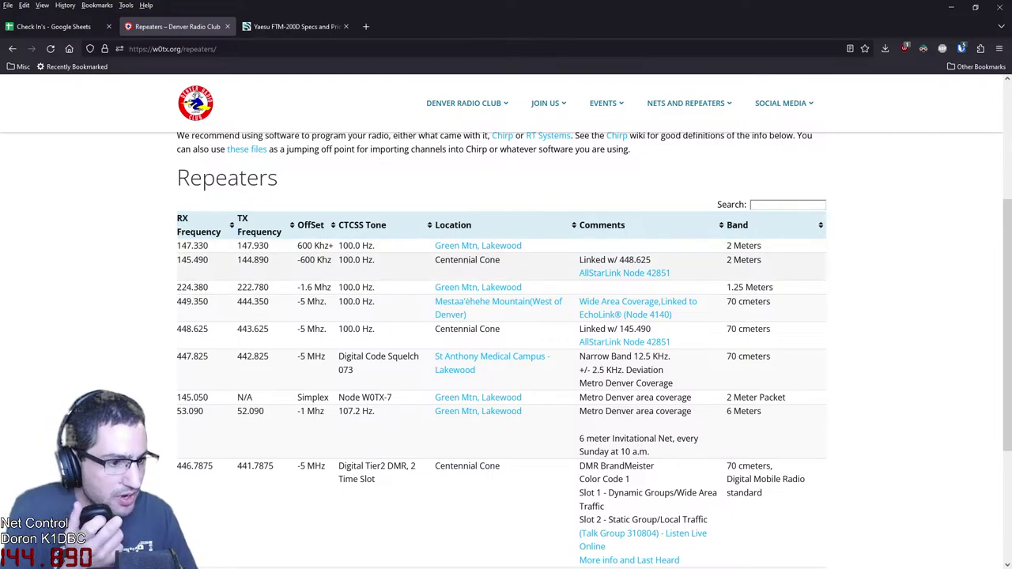
key(ctrl+Tab)
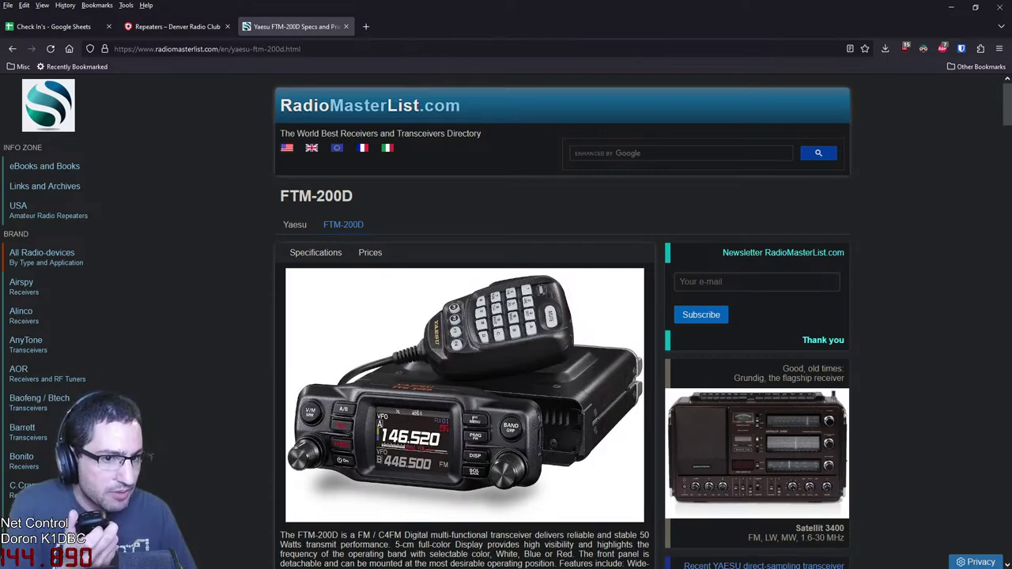
key(ctrl+shift+Tab)
key(ctrl+shift+Tab)
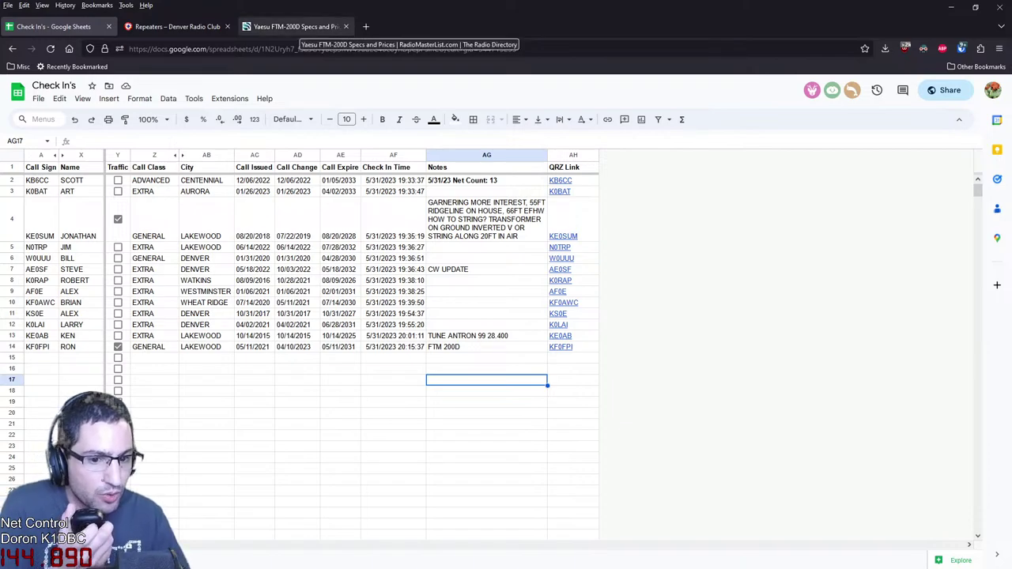
click(294, 27)
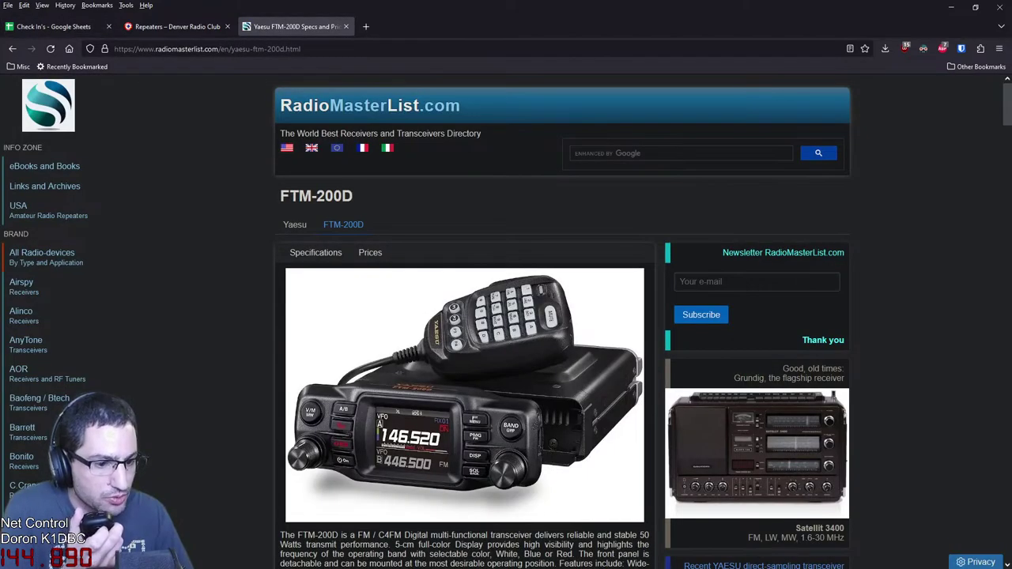
scroll(562, 321, down, 3)
scroll(506, 316, down, 3)
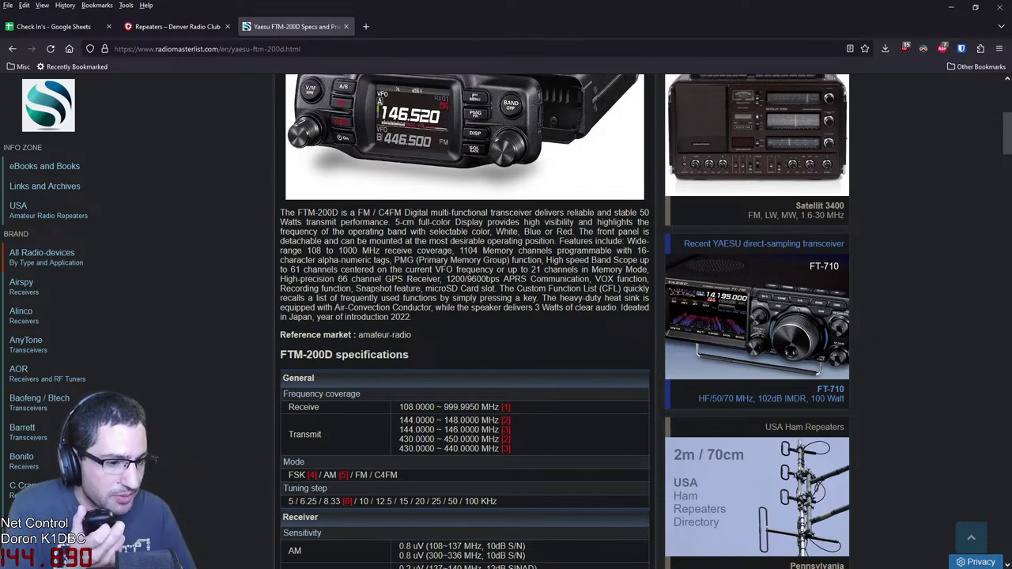
scroll(506, 316, up, 5)
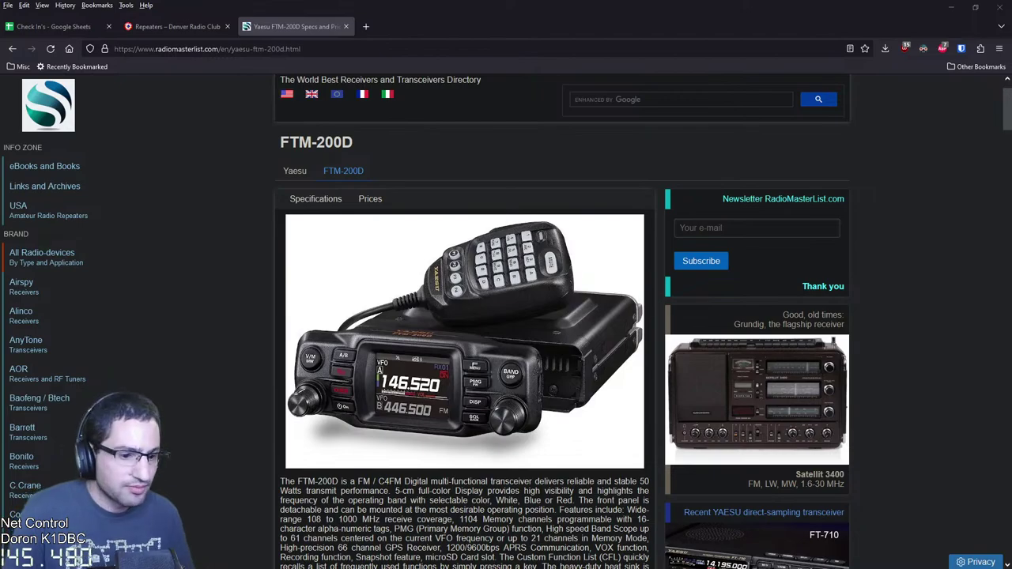
scroll(562, 316, down, 3)
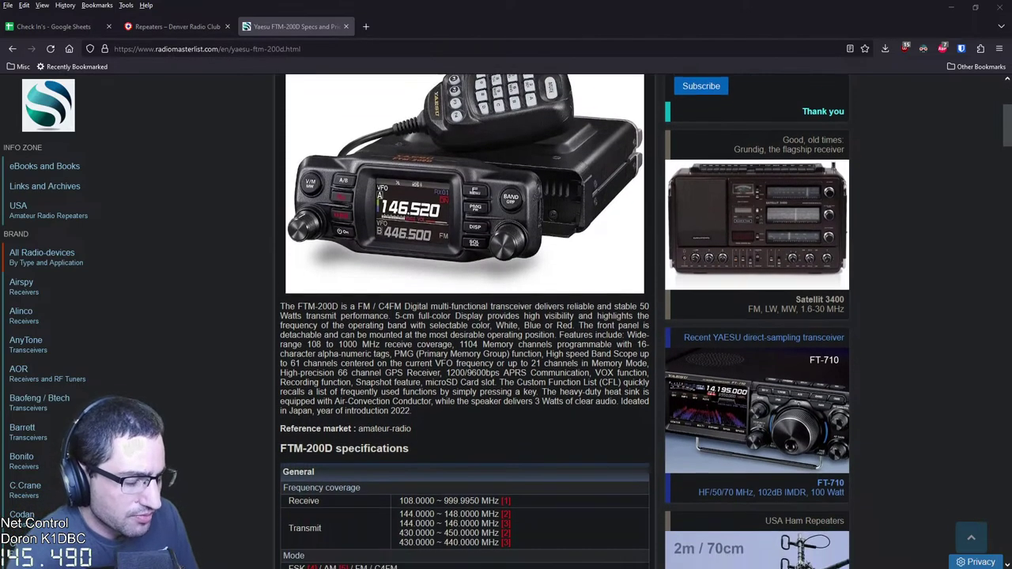
scroll(561, 317, down, 1)
Switch between the Denver Radio Club repeater table and the FTM-200D specs to compare them
key(ctrl+shift+Tab)
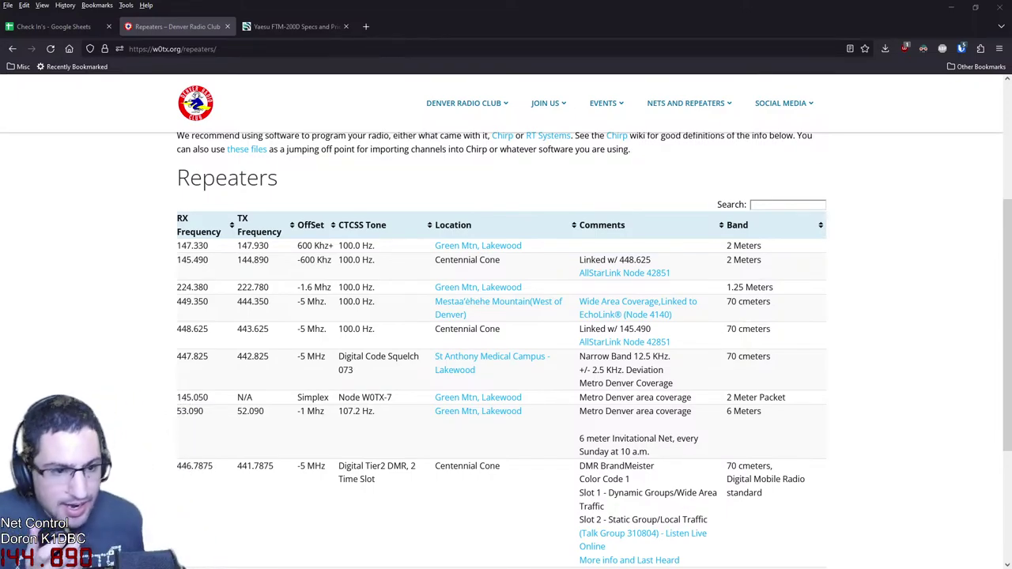
key(ctrl+Tab)
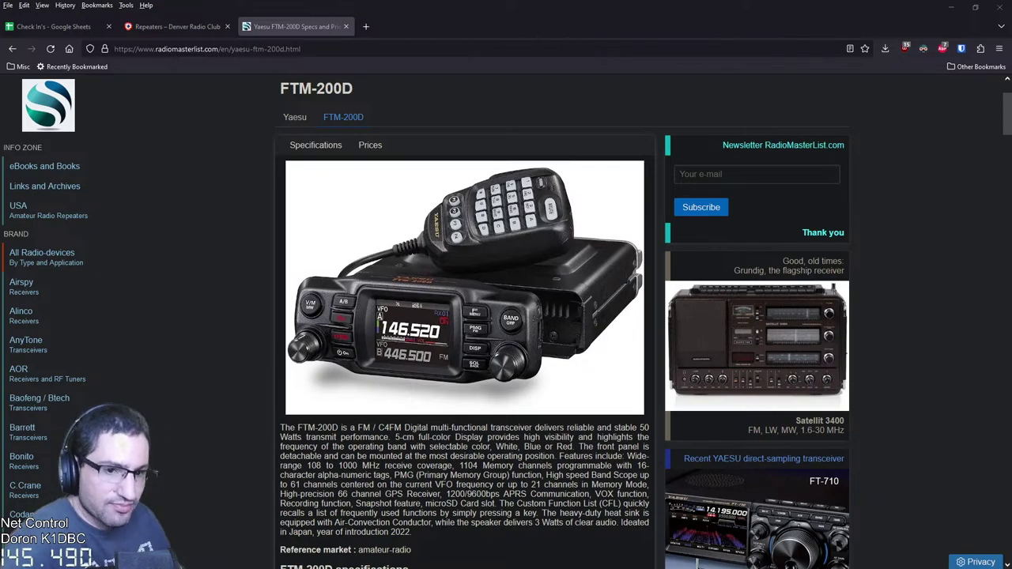
key(ctrl+Tab)
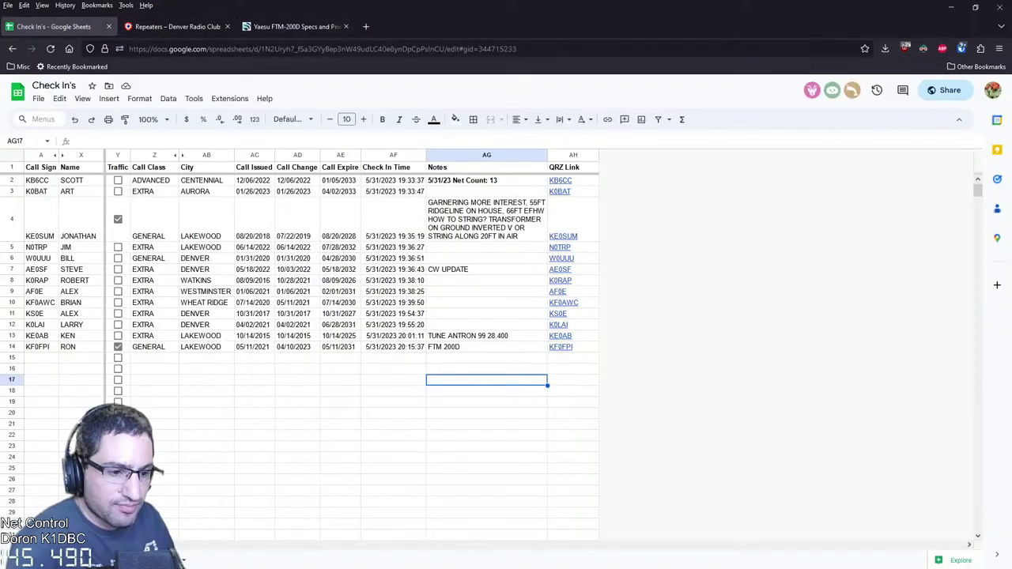
double_click(487, 347)
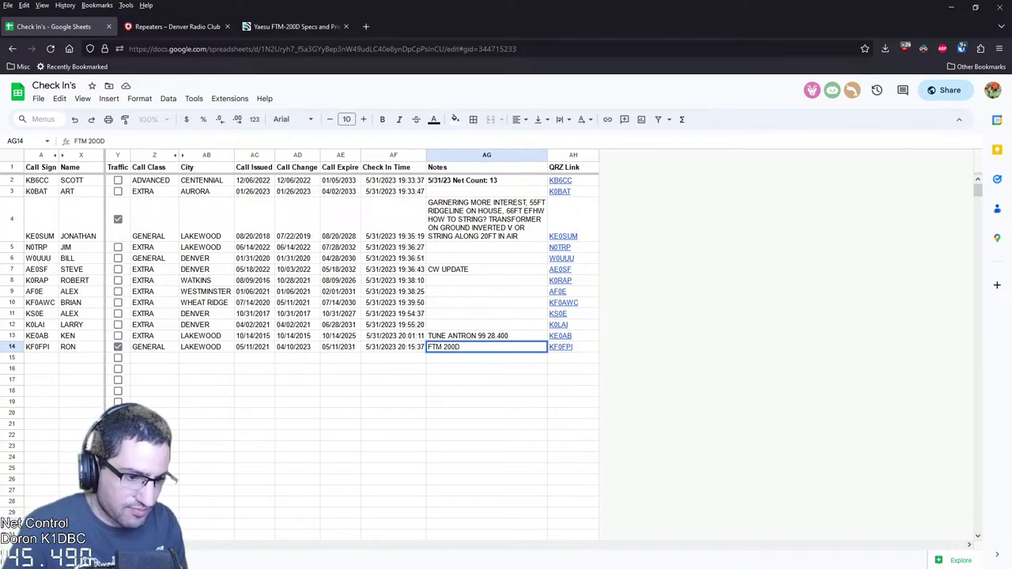
text(N)
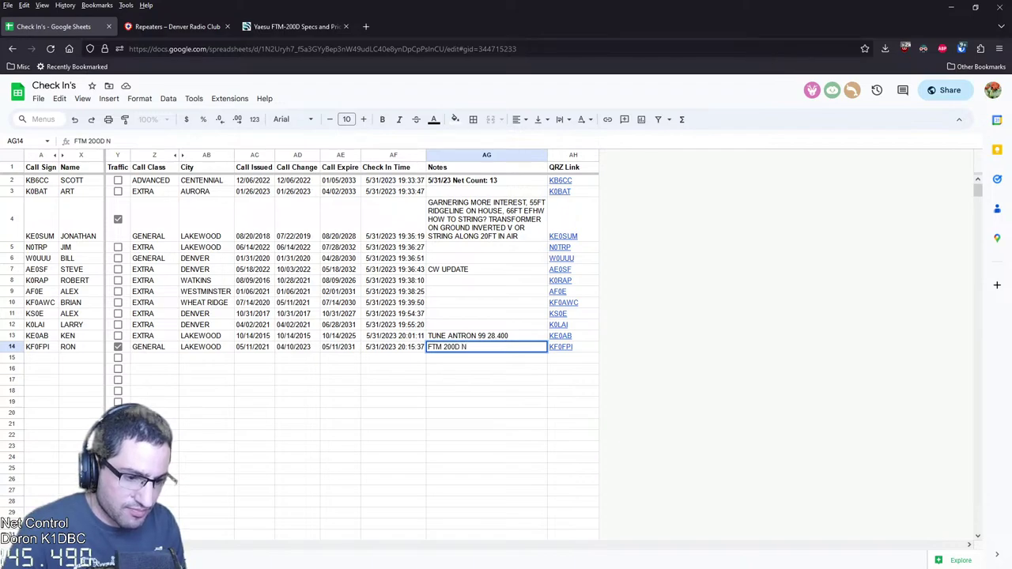
text(OT)
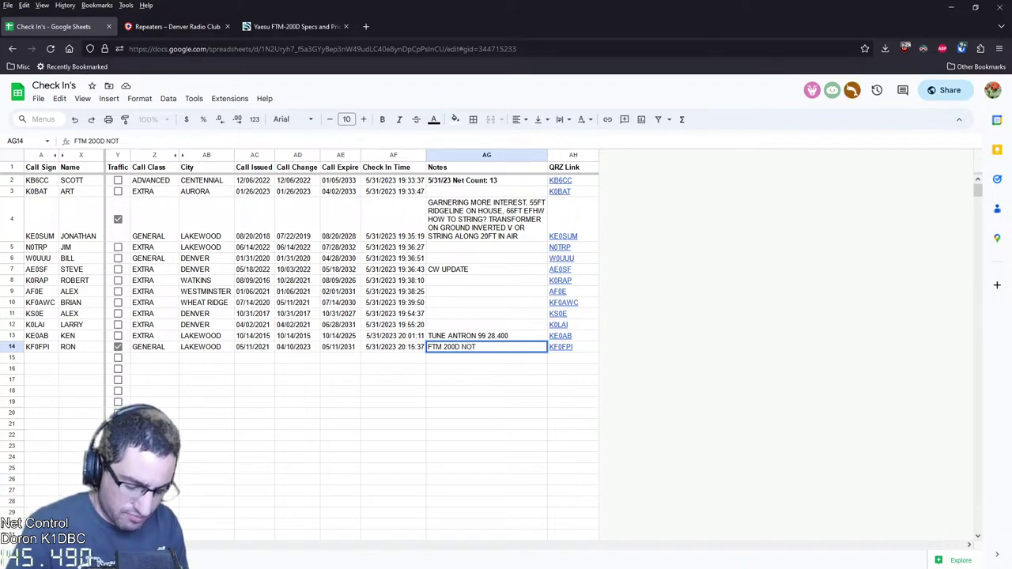
text( KEY)
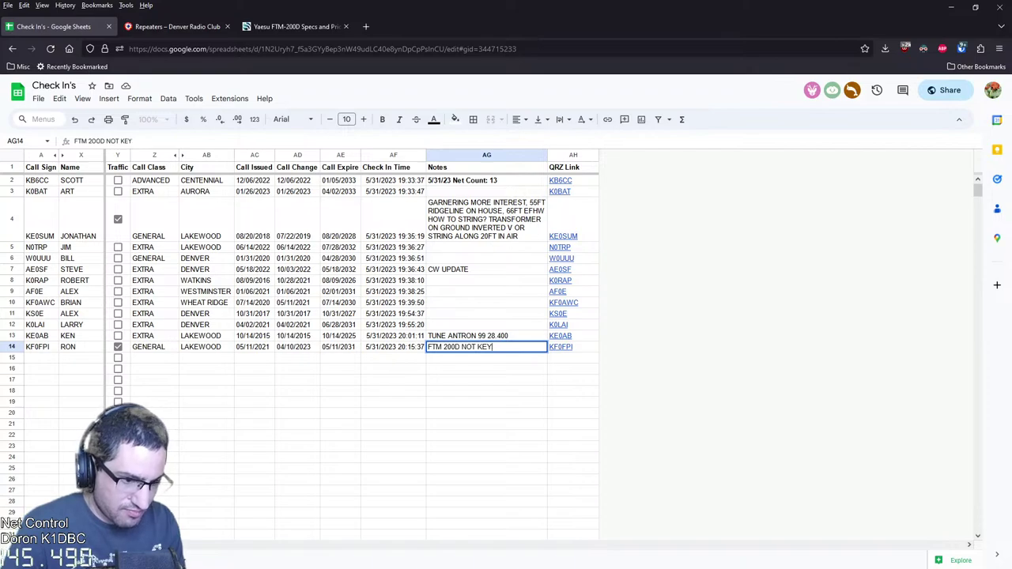
text(ING UP MAYBE)
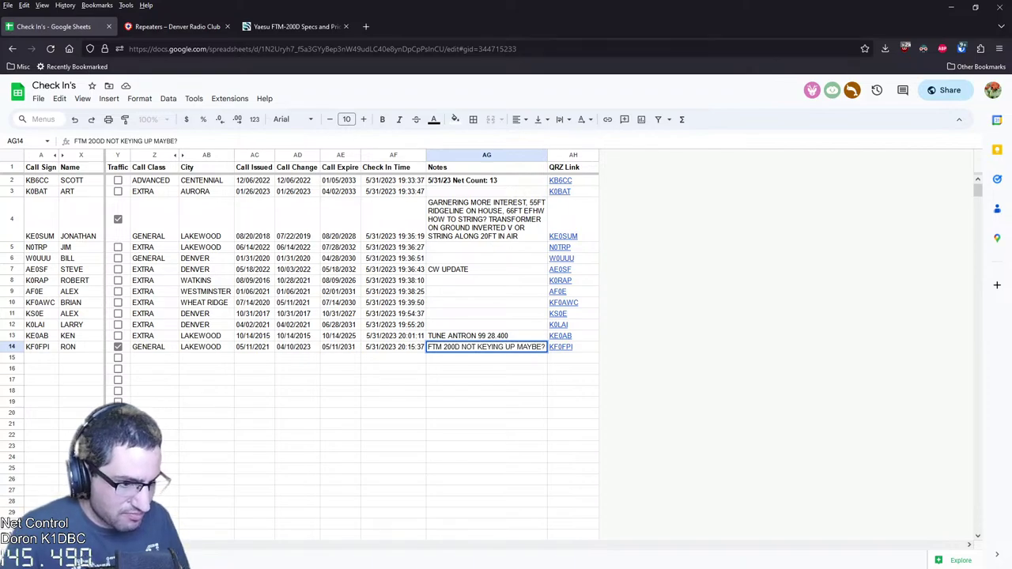
text(?)
key(Return)
key(Up)
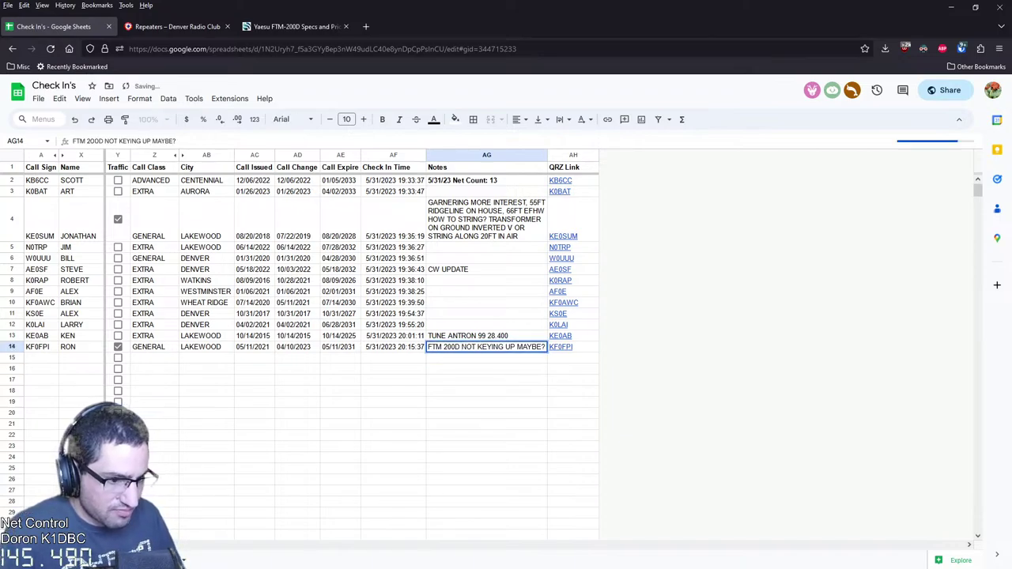
key(Return)
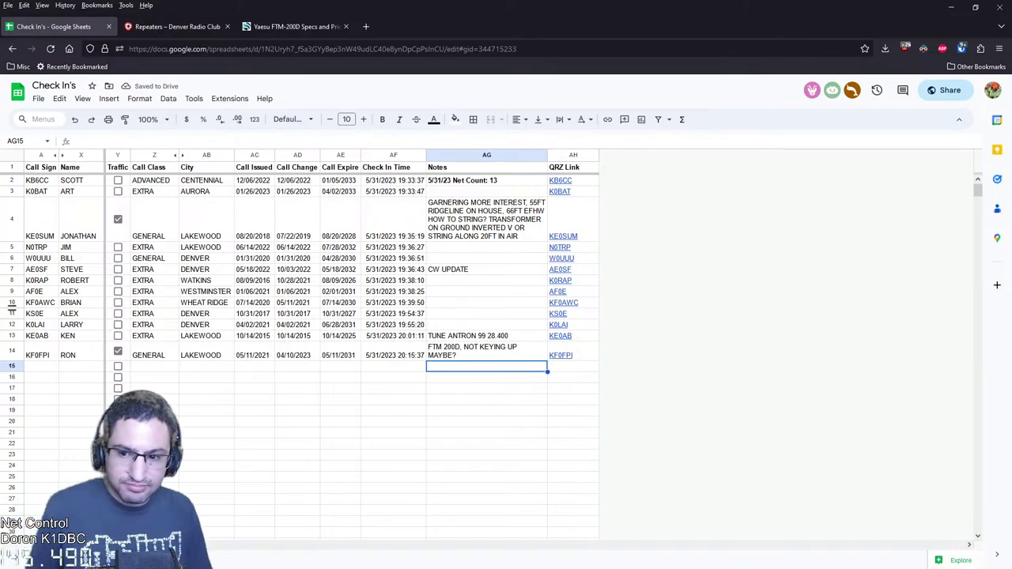
Search Google for 'ftm-200d manual'
click(292, 26)
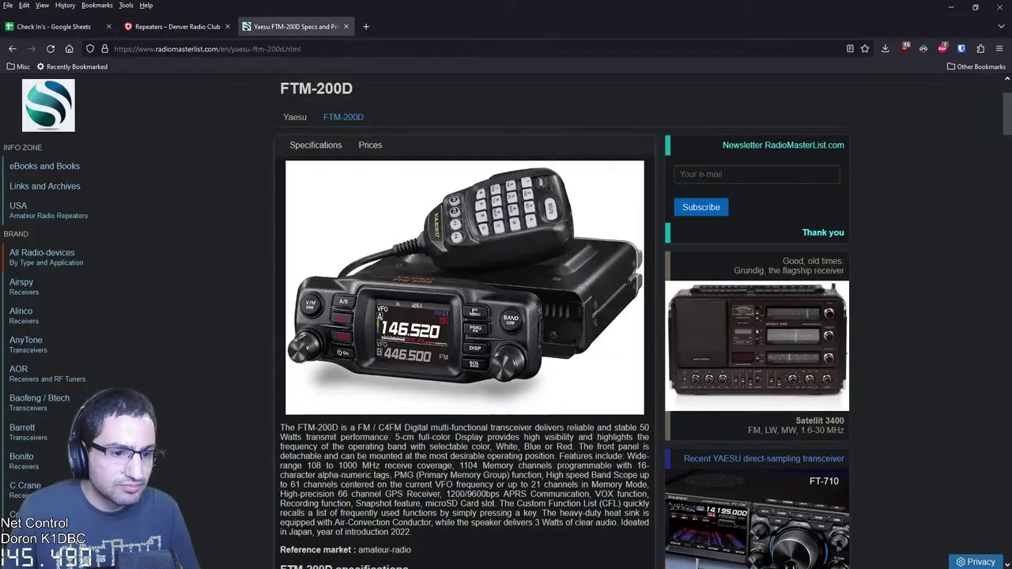
scroll(465, 316, down, 5)
scroll(465, 316, down, 5)
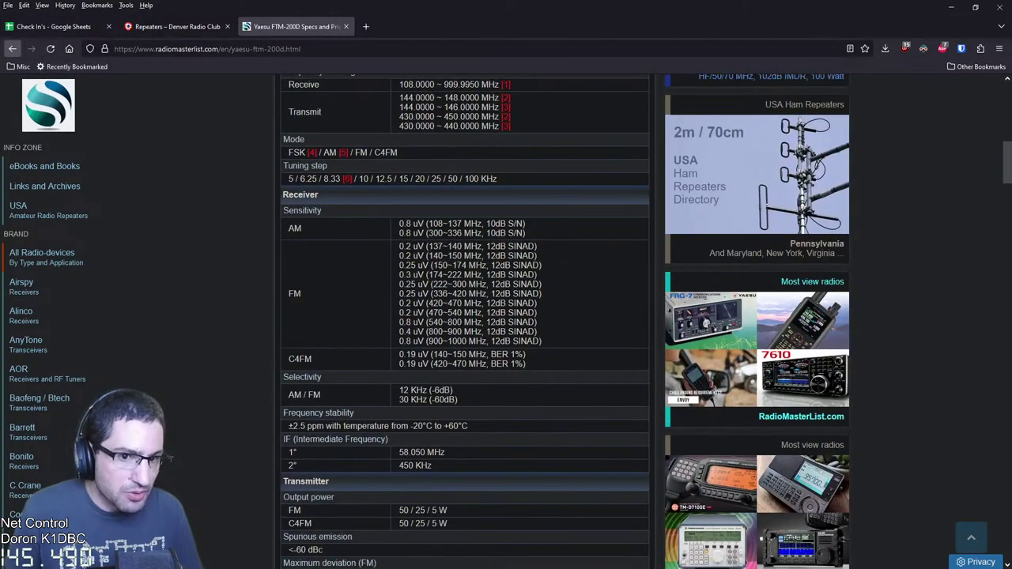
click(11, 49)
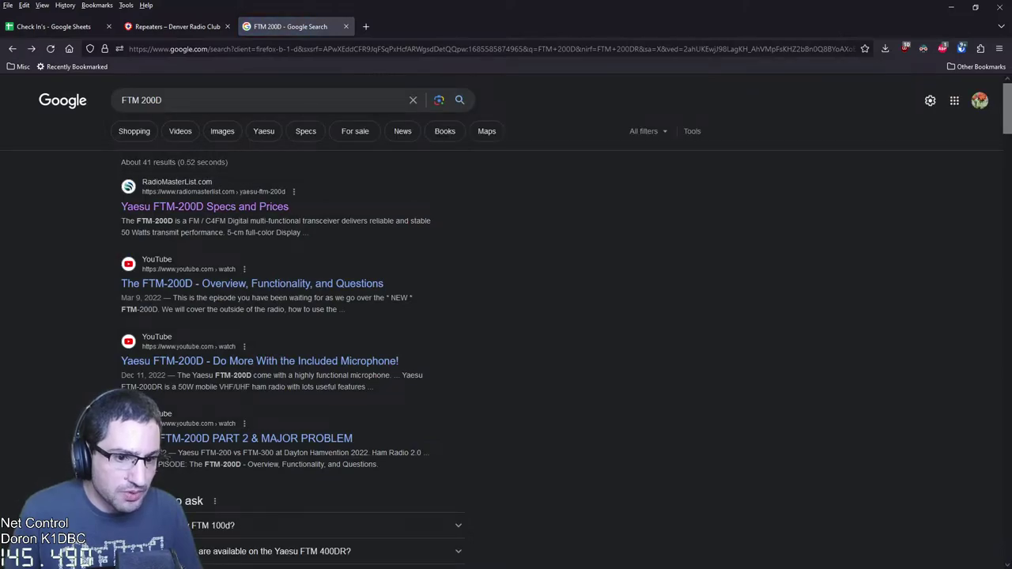
key(ctrl+a)
text(ftm-200d manual)
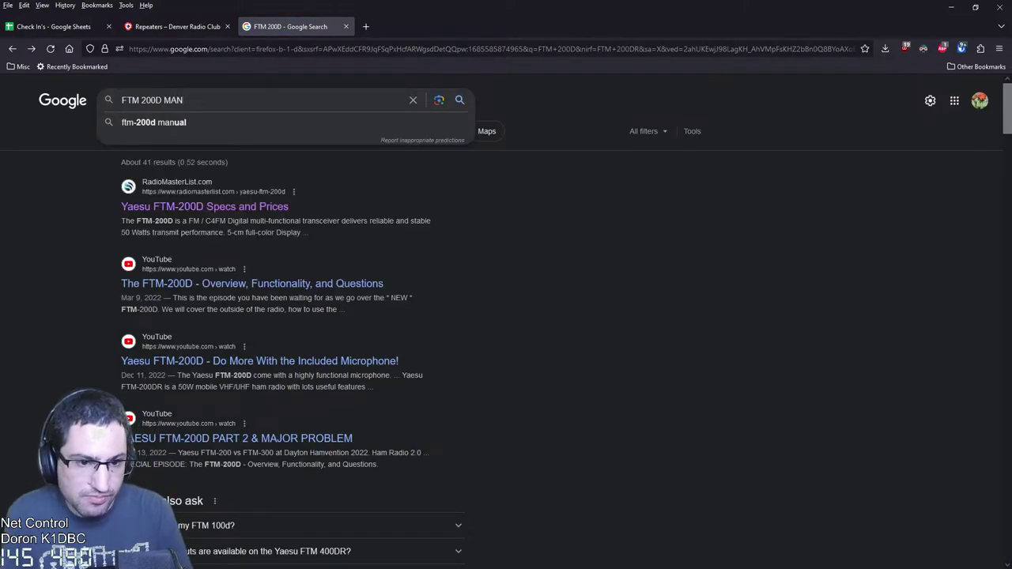
key(Return)
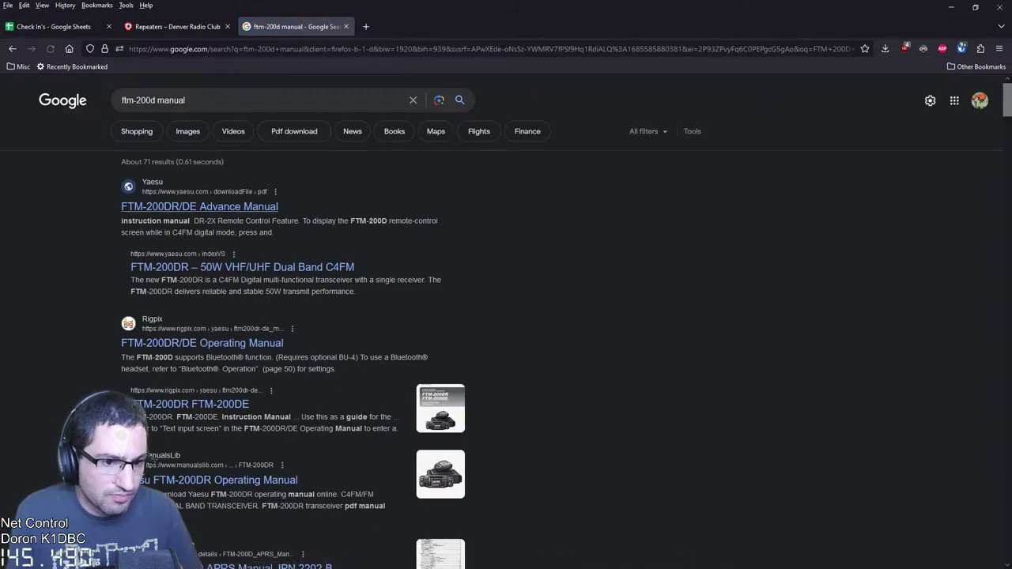
Open the FTM-200DR/DE Advance Manual PDF and zoom in on it
click(200, 206)
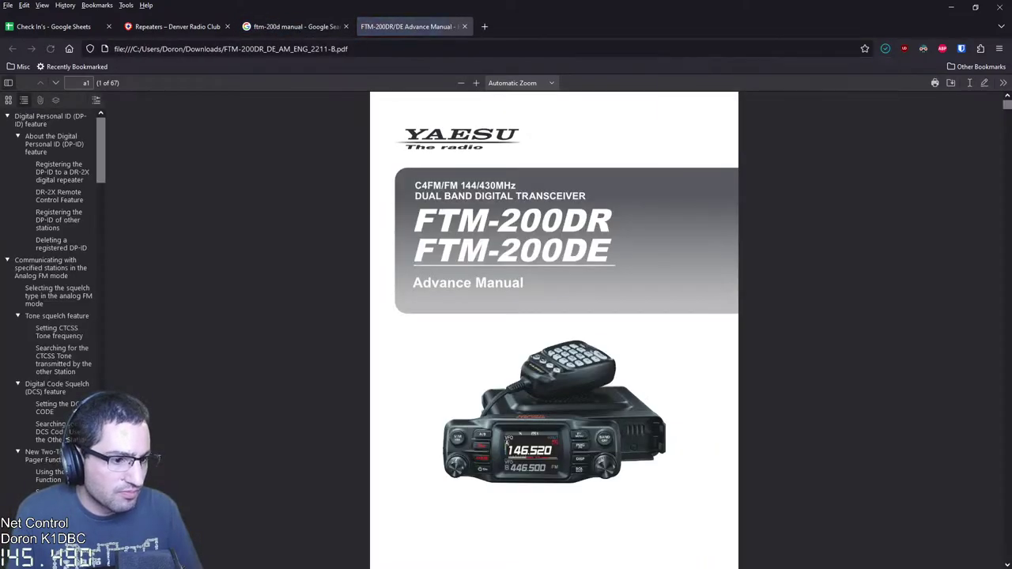
click(475, 82)
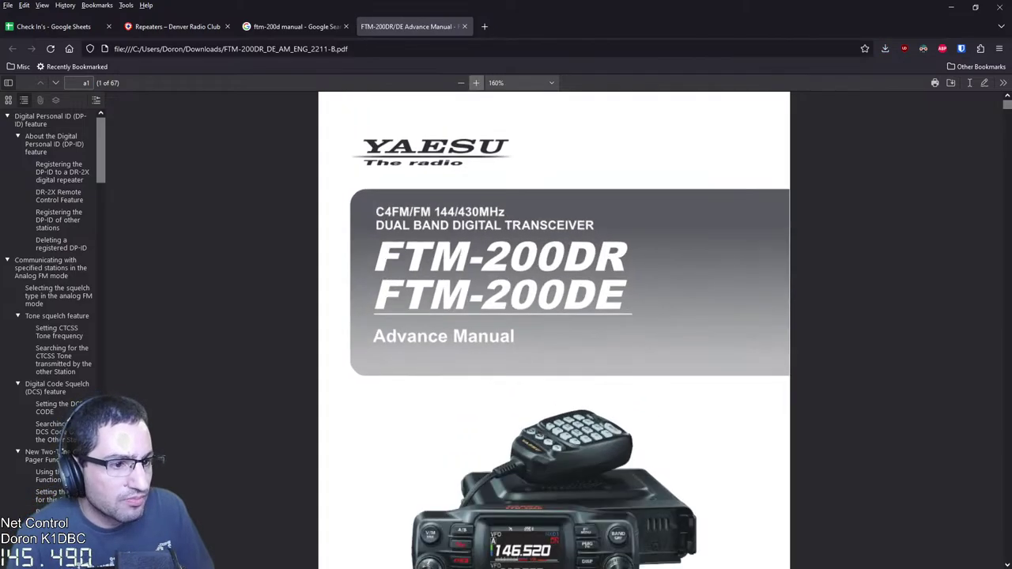
click(475, 82)
scroll(553, 316, down, 2)
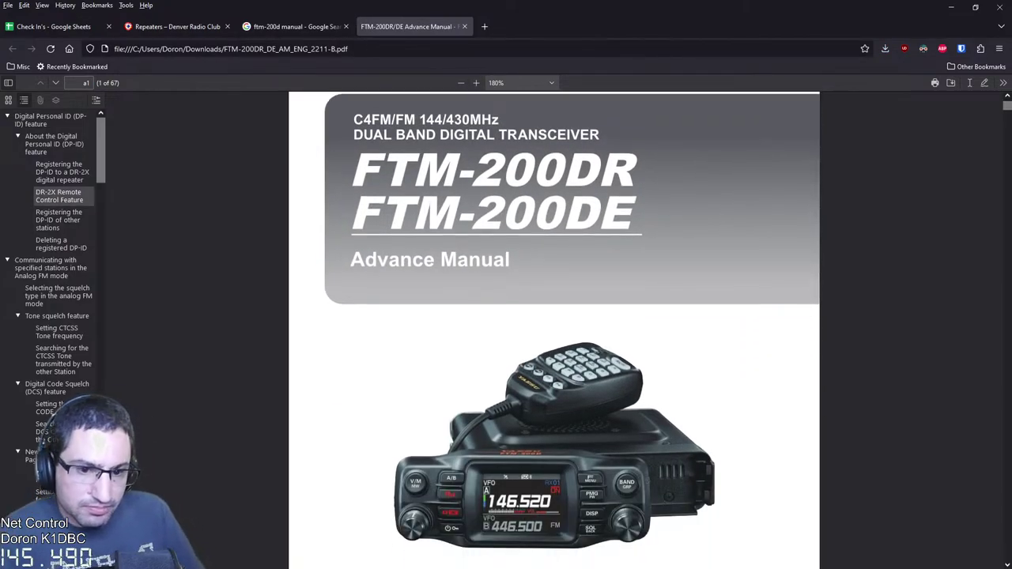
scroll(57, 198, down, 2)
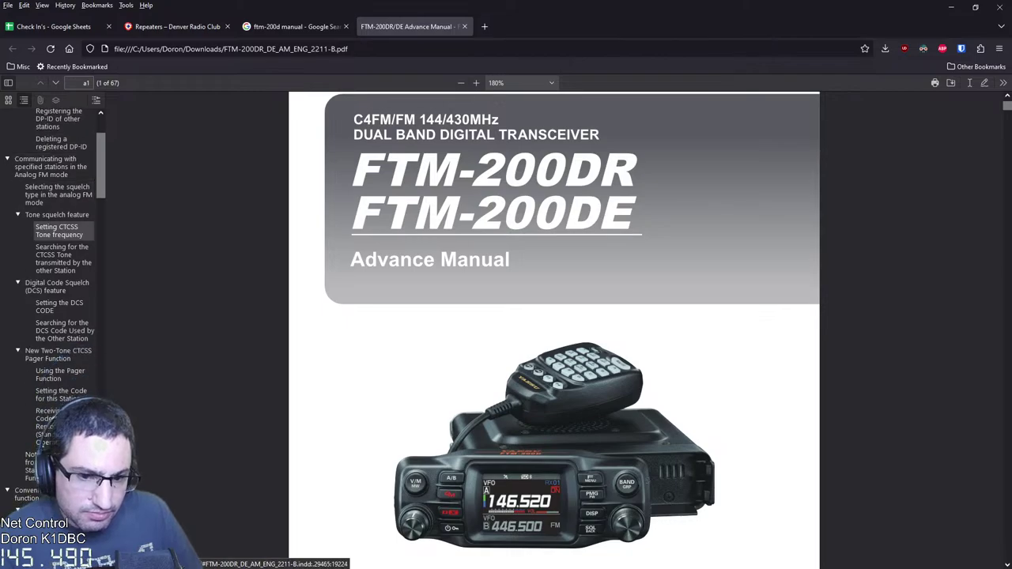
scroll(60, 225, down, 3)
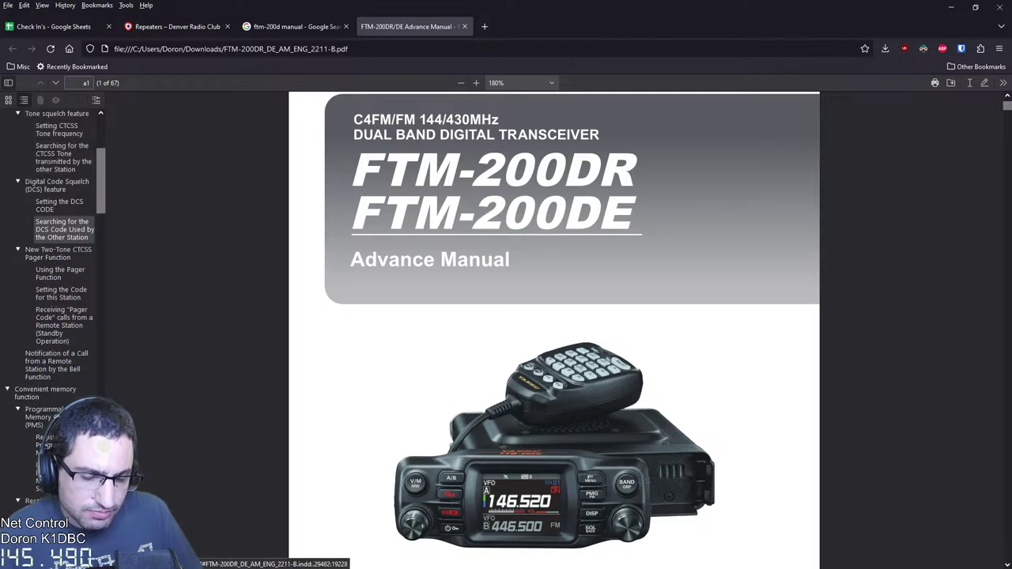
scroll(61, 233, down, 3)
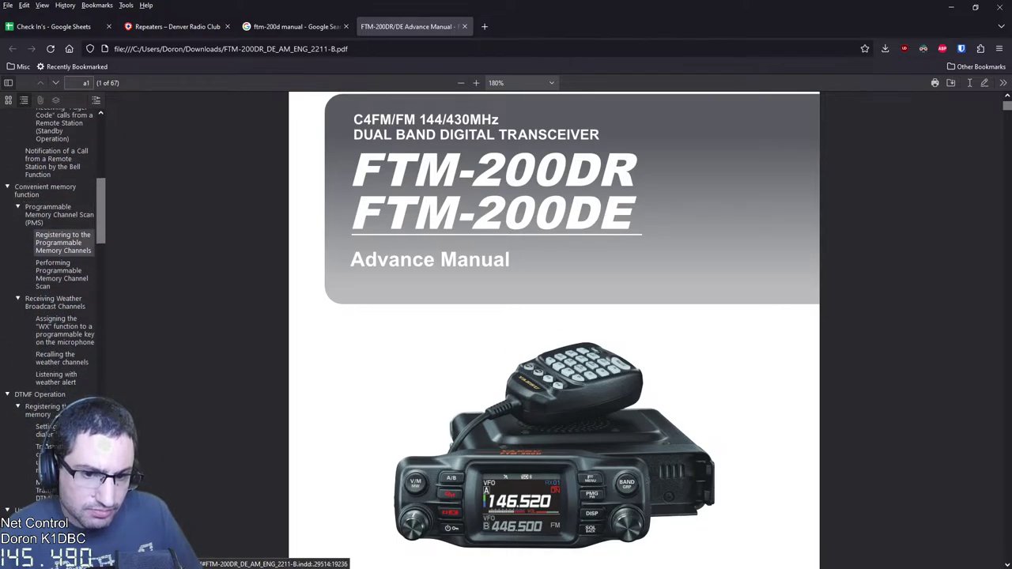
Jump to the manual's Programmable Memory Channels section on page 14 and read through it
click(63, 242)
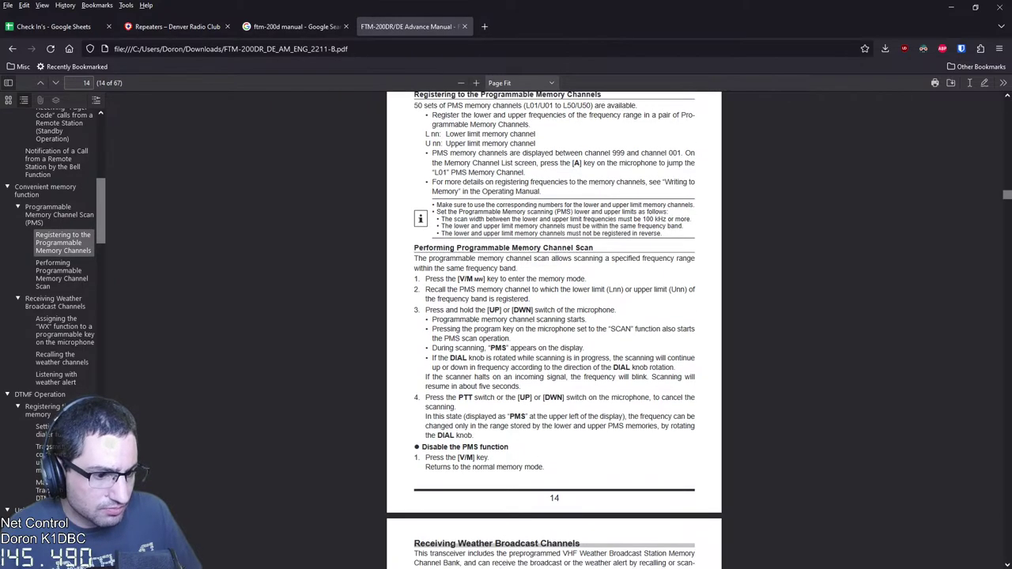
scroll(554, 316, down, 5)
scroll(63, 305, down, 1)
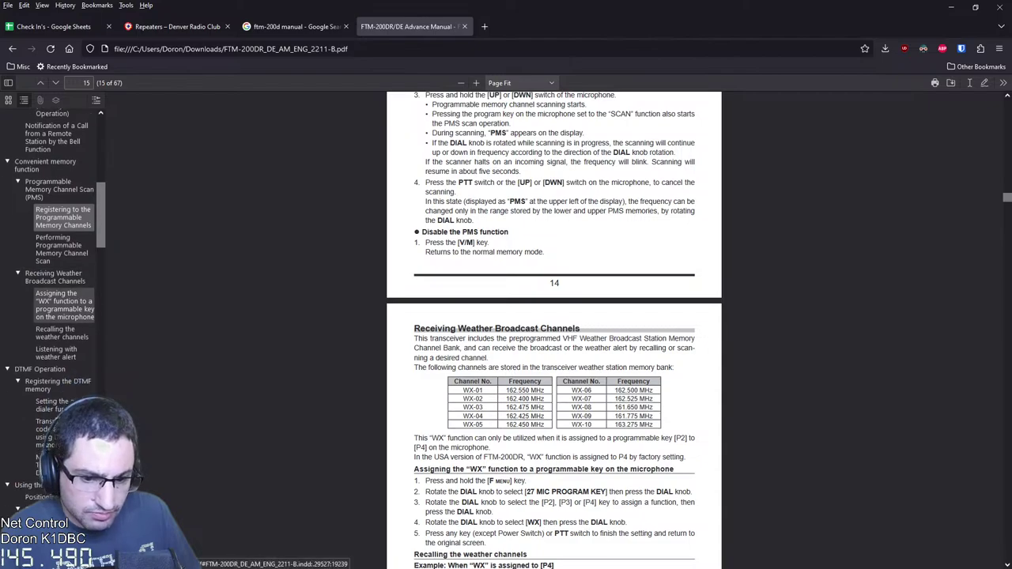
scroll(63, 312, down, 8)
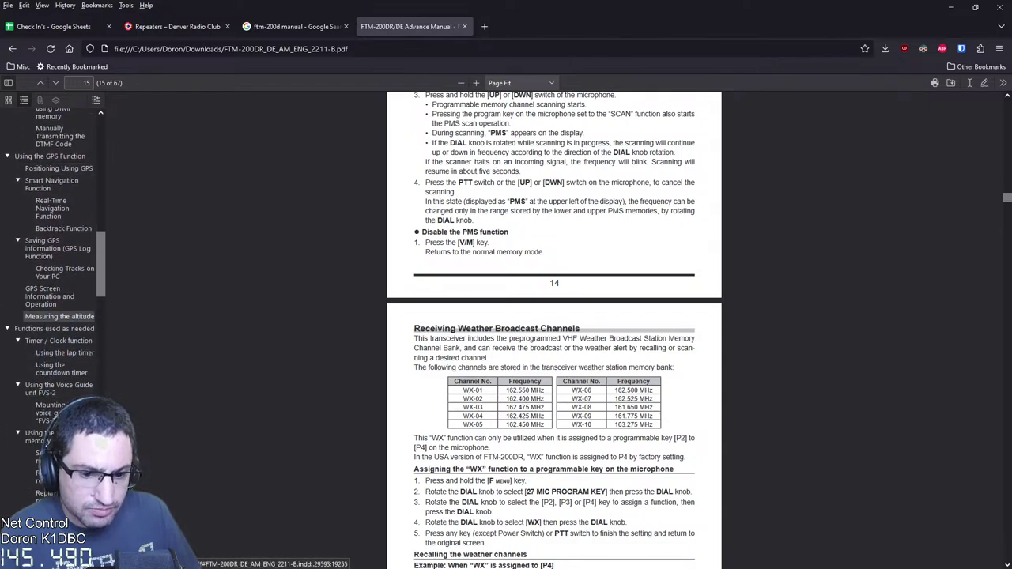
scroll(56, 237, down, 6)
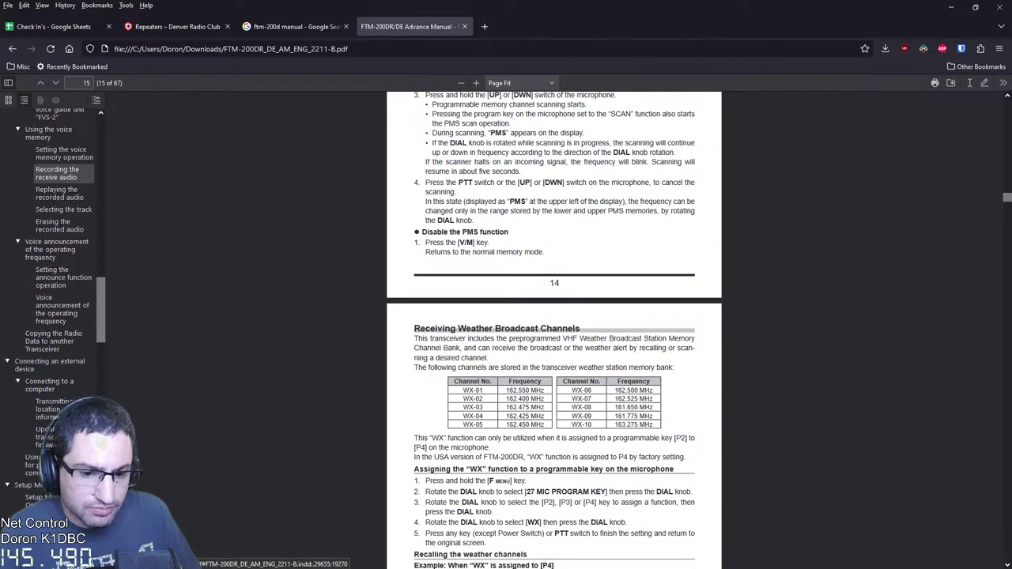
scroll(55, 237, down, 8)
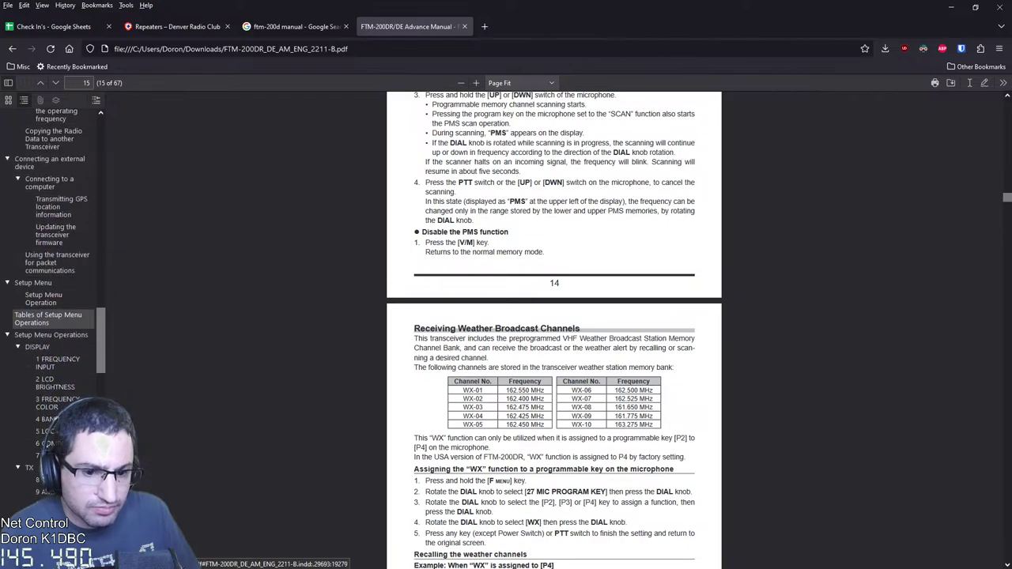
scroll(56, 237, down, 6)
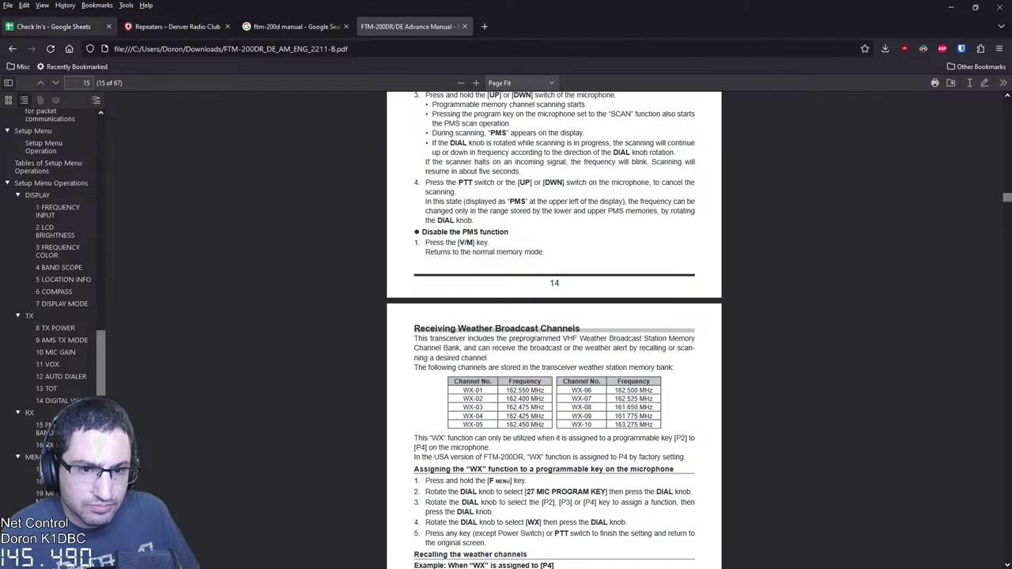
click(48, 26)
Highlight the 100.0 Hz CTCSS tone of the 145.490 repeater in the Denver Radio Club table
click(175, 27)
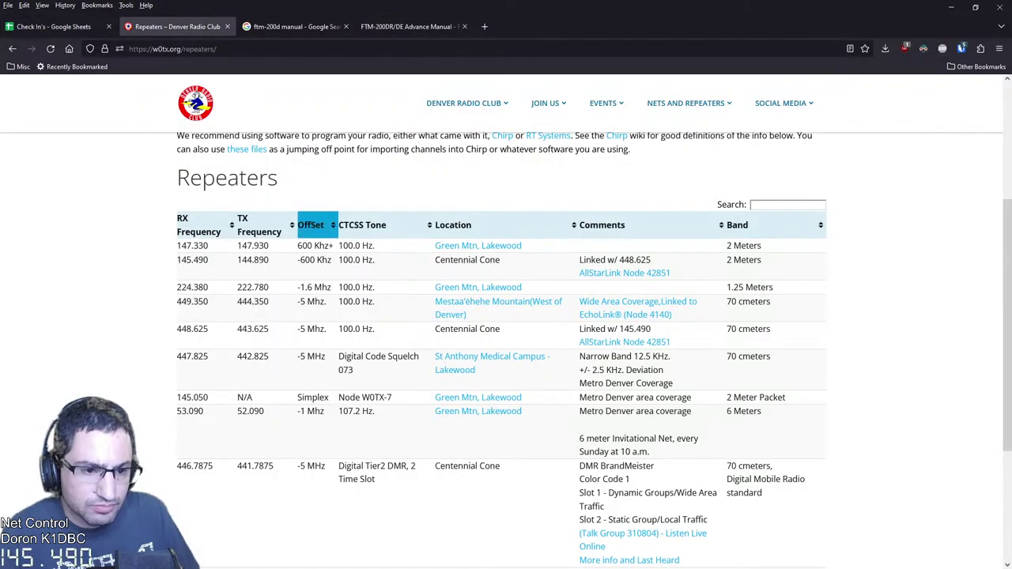
drag(338, 259, 361, 259)
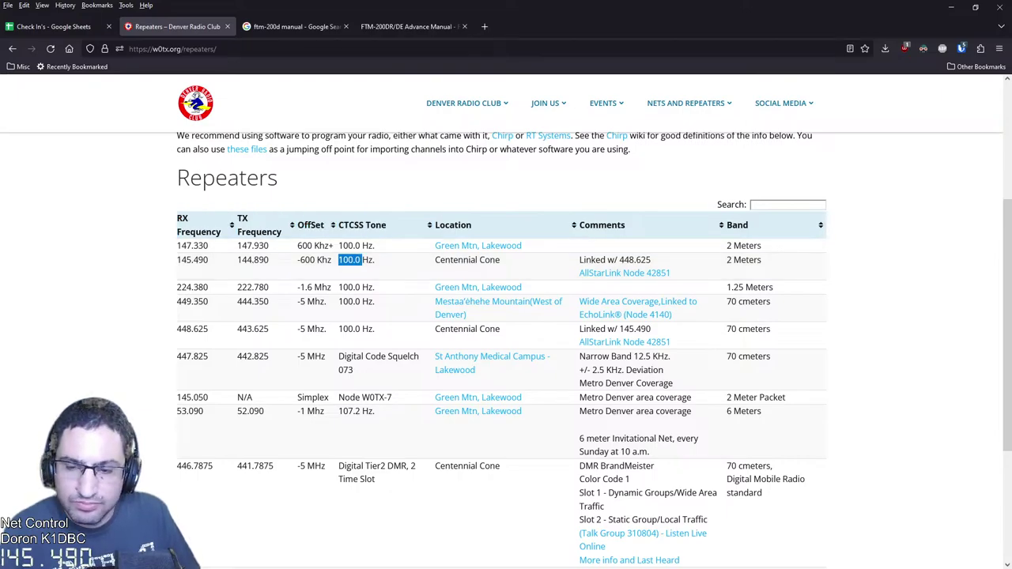
key(alt+Tab)
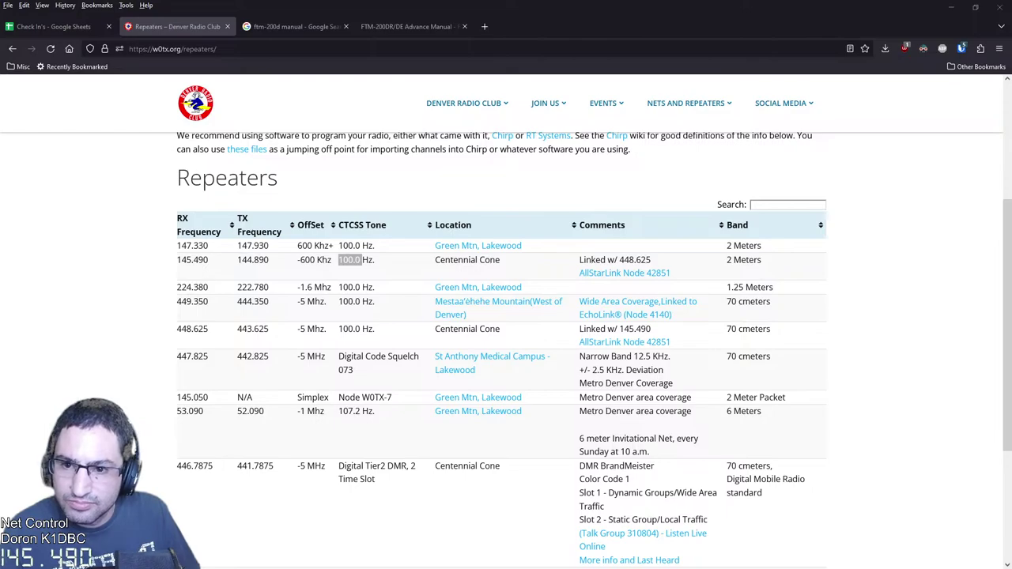
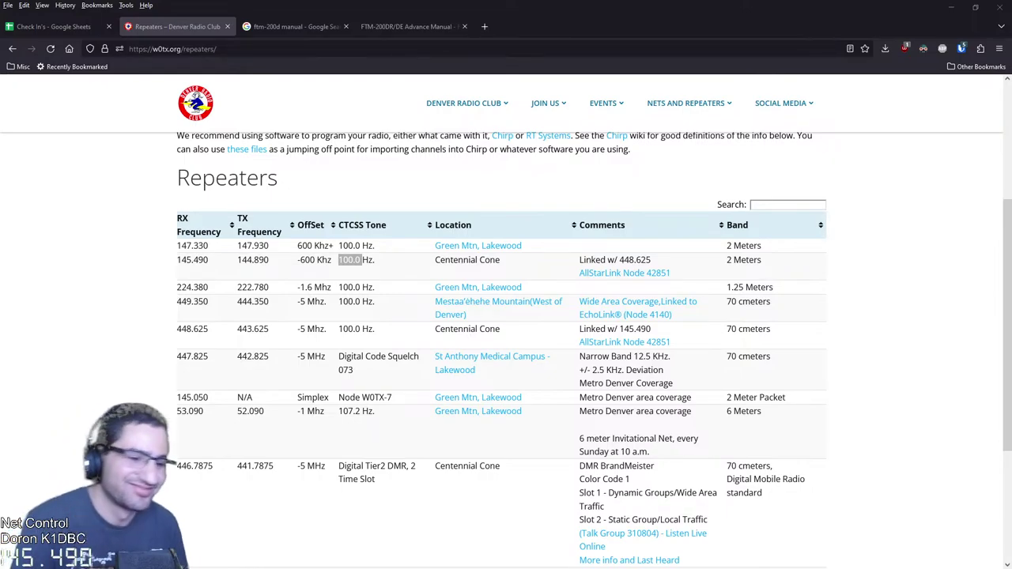
Glance at empty row 15 in the Check In's sheet, then return to the repeater list
click(52, 26)
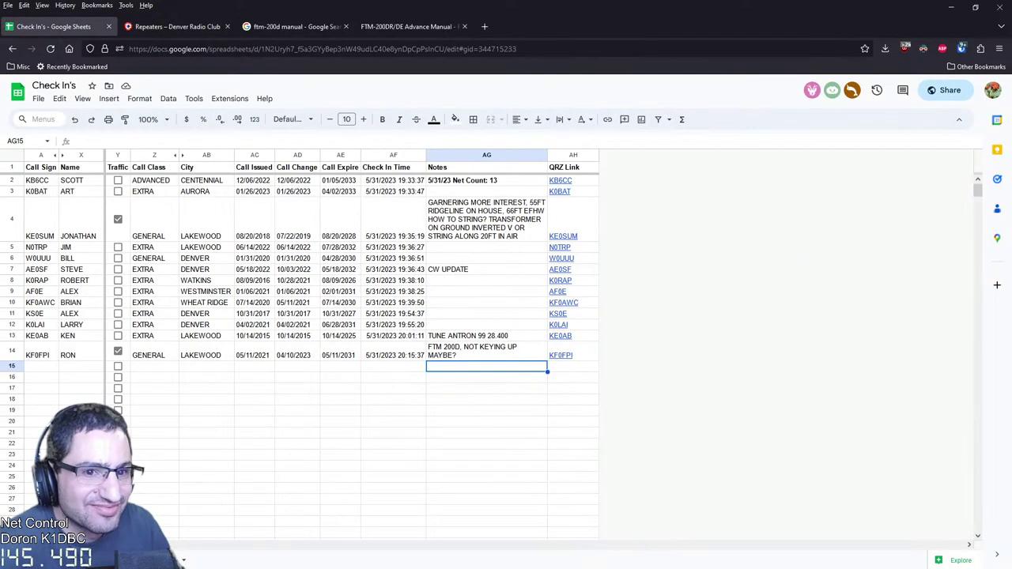
click(41, 366)
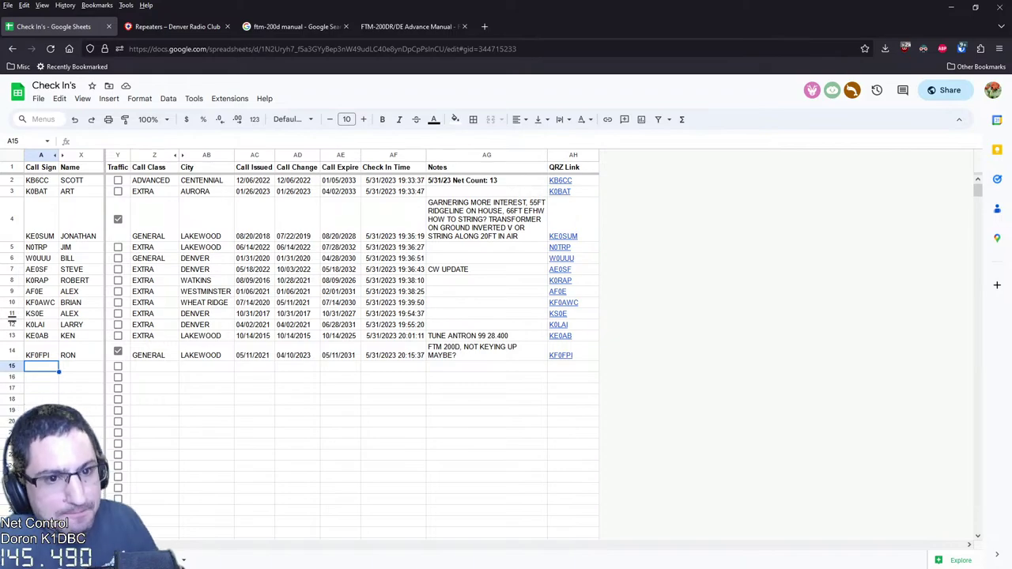
key(ctrl+Tab)
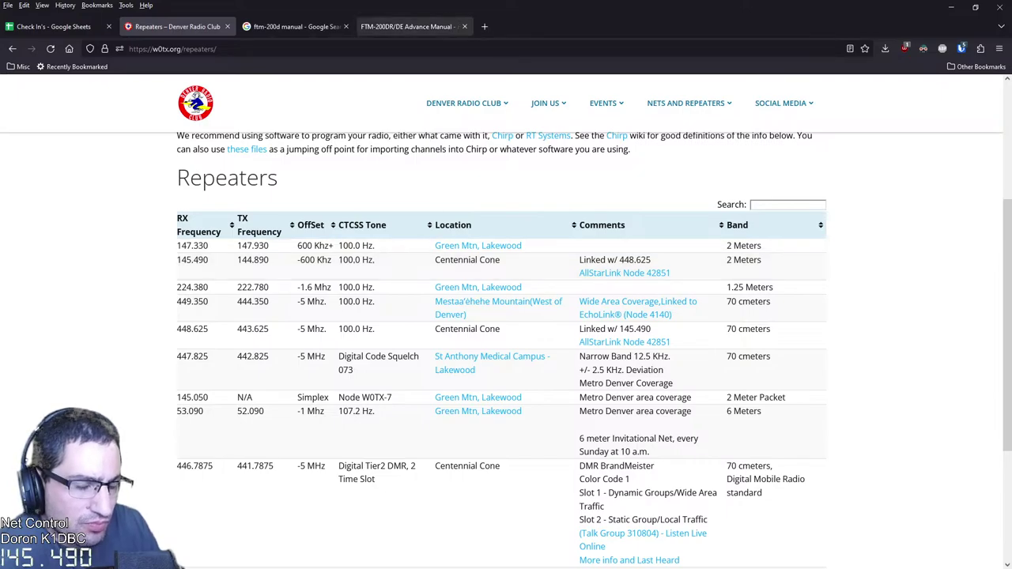
Merge the separate FTM-200DR manual window into the main browser and step through its squelch mentions
click(407, 26)
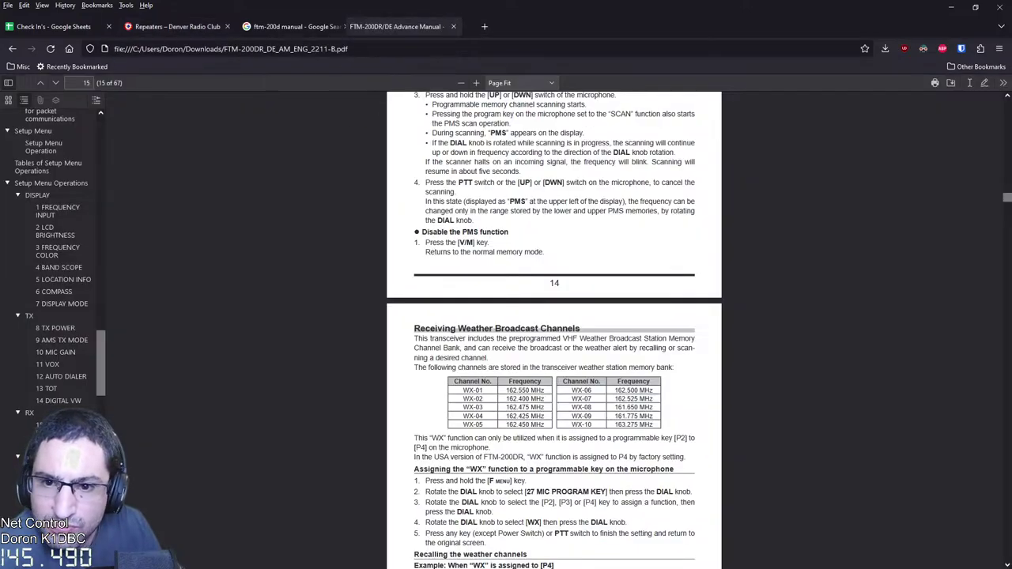
key(ctrl+w)
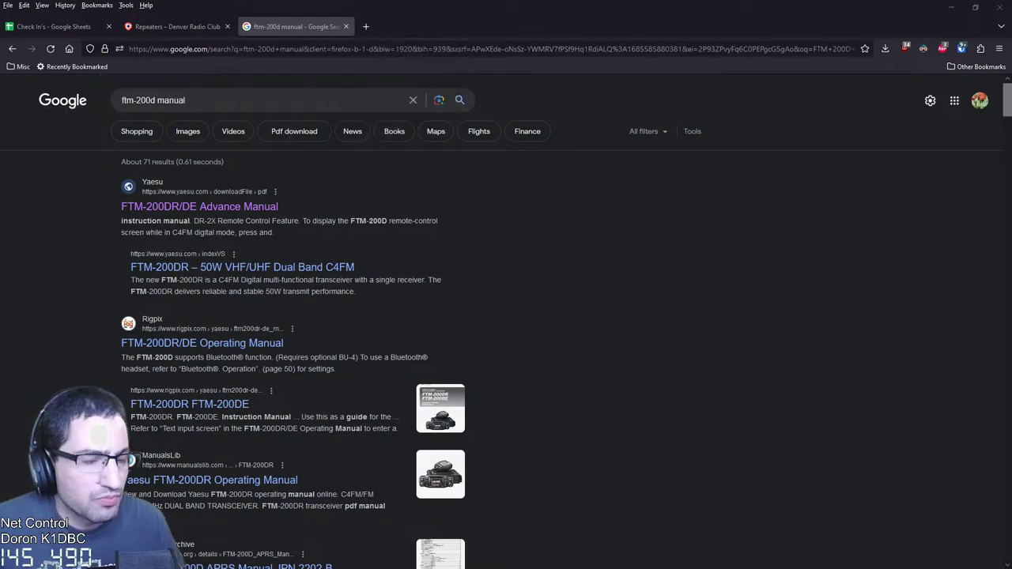
key(alt+Tab)
drag(289, 34, 269, 27)
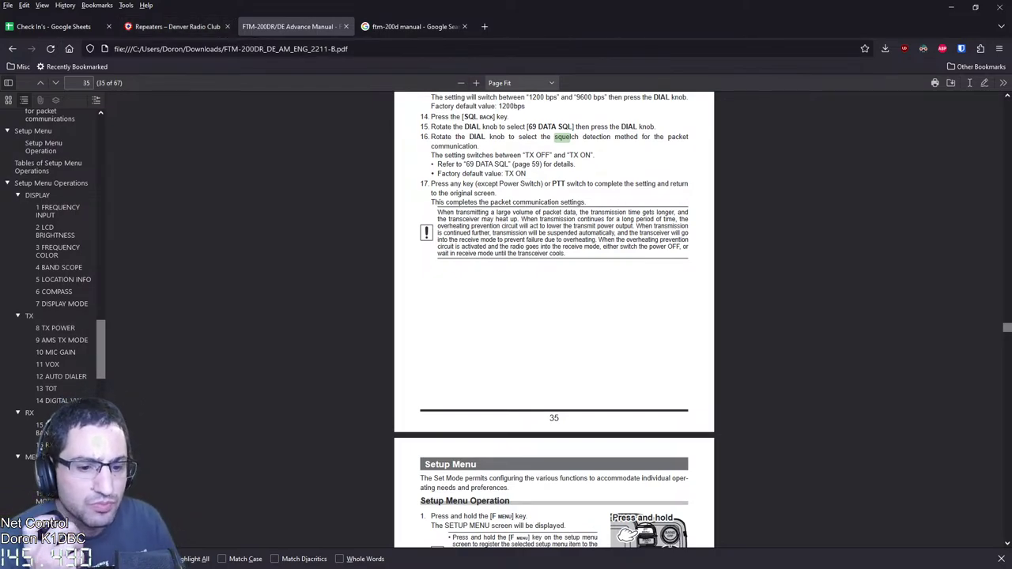
key(Return)
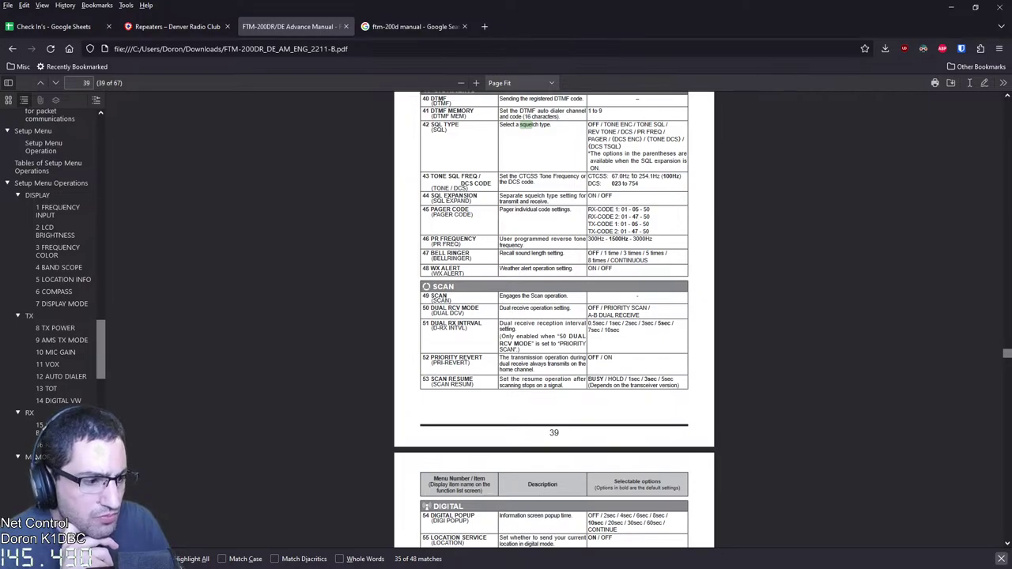
click(1001, 558)
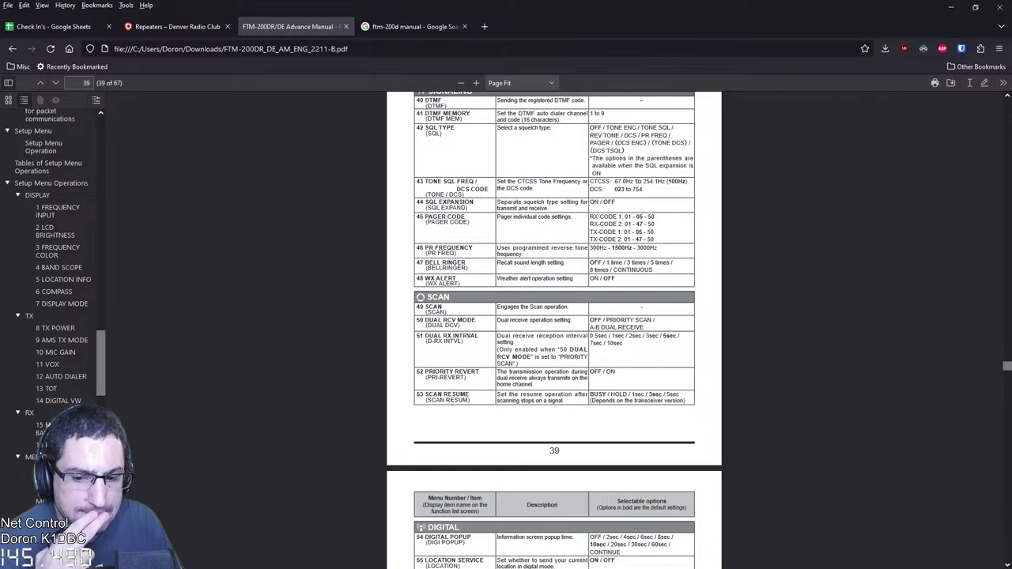
Shorten the Google search query to just 'ftm-200d', dropping the word 'manual'
click(411, 26)
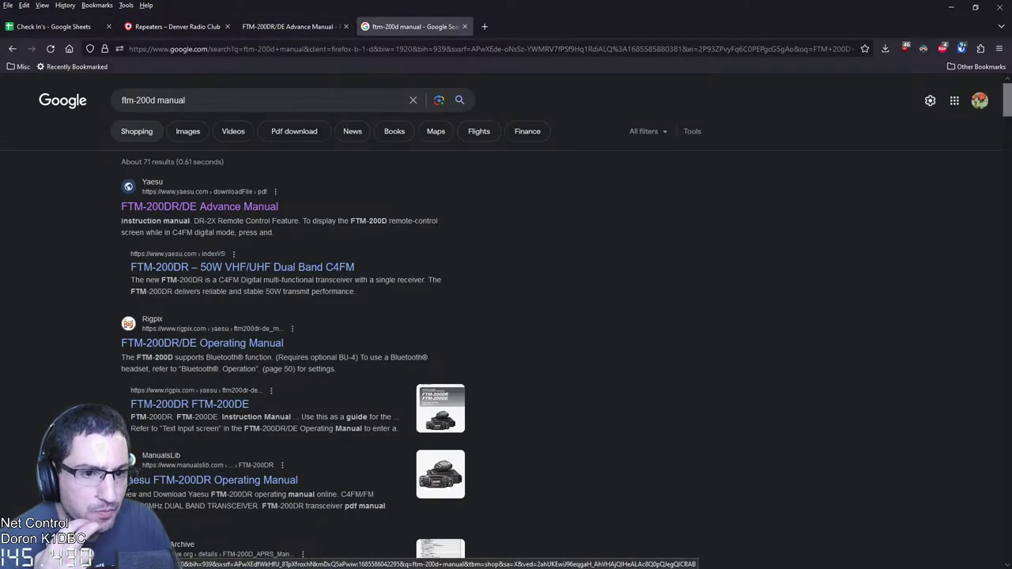
click(237, 99)
key(ctrl+shift+Left)
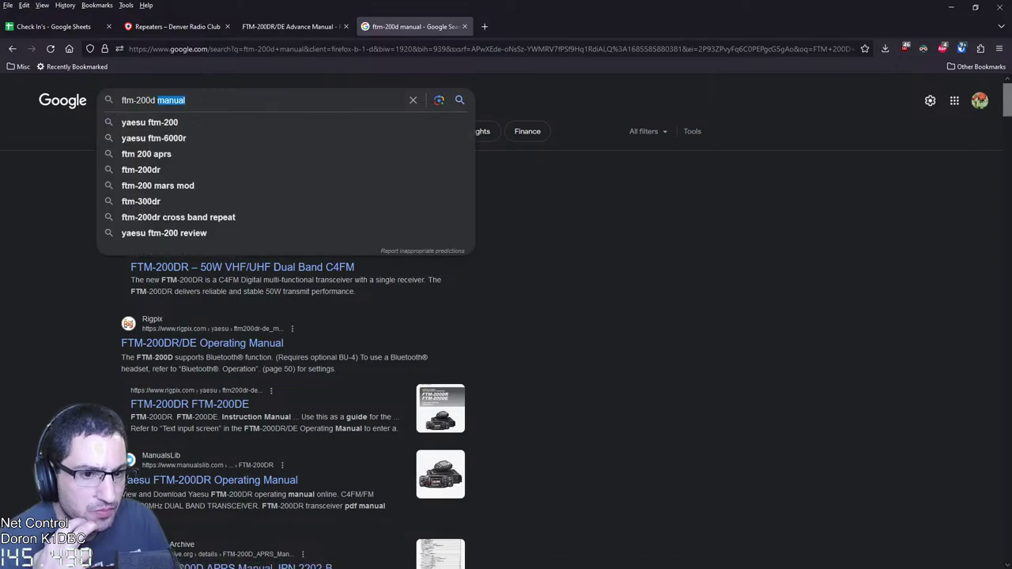
key(BackSpace)
key(Return)
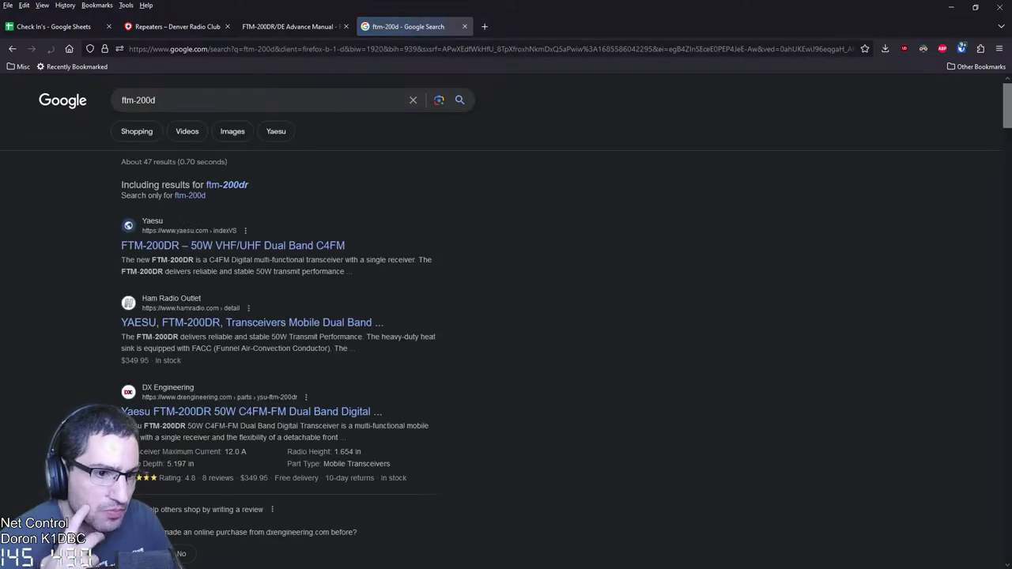
Search the FTM-200DR manual for 'tone' to reach the SQL TYPE row on page 39
key(ctrl+shift+Tab)
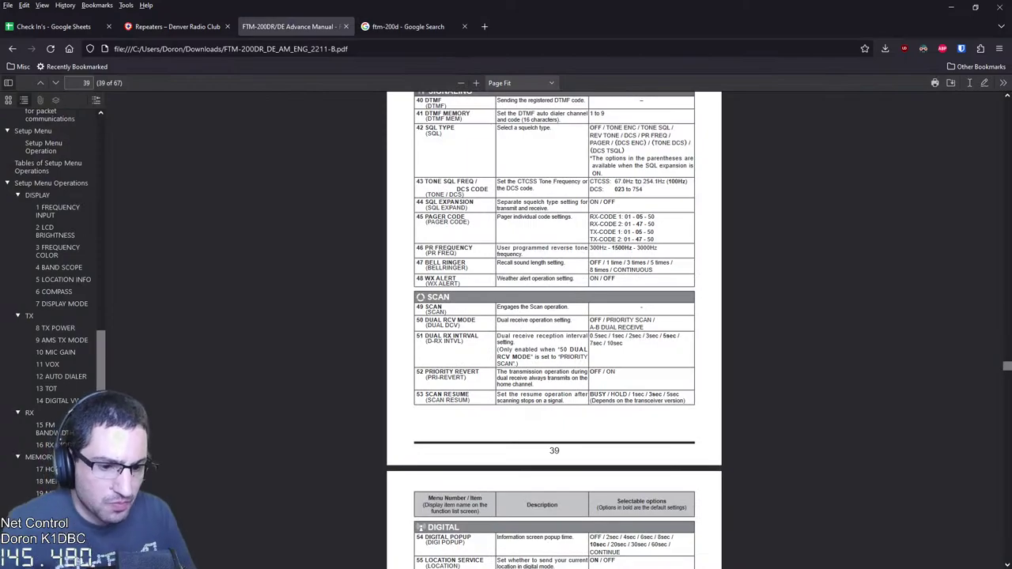
key(ctrl+f)
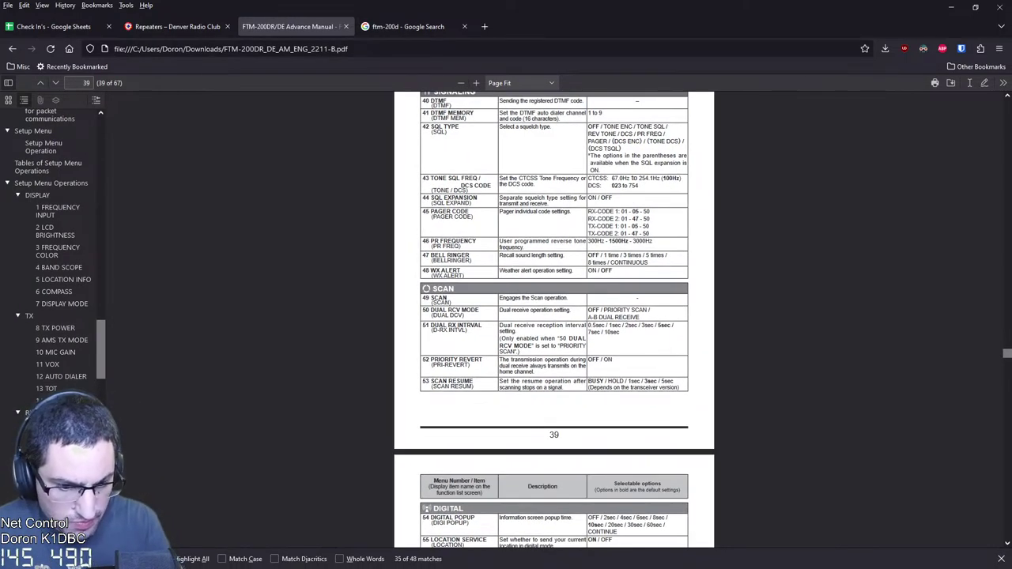
scroll(554, 317, up, 2)
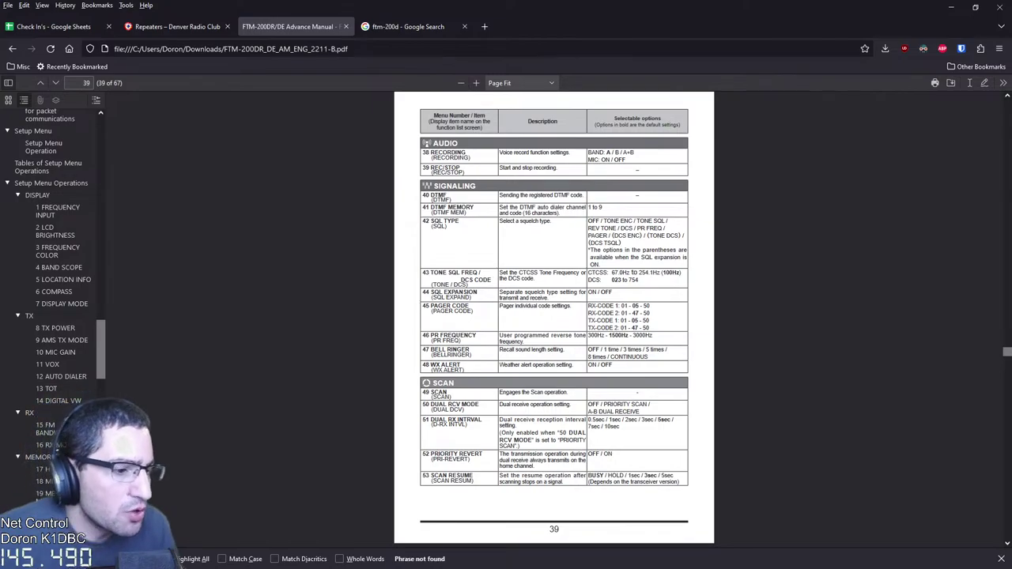
key(BackSpace)
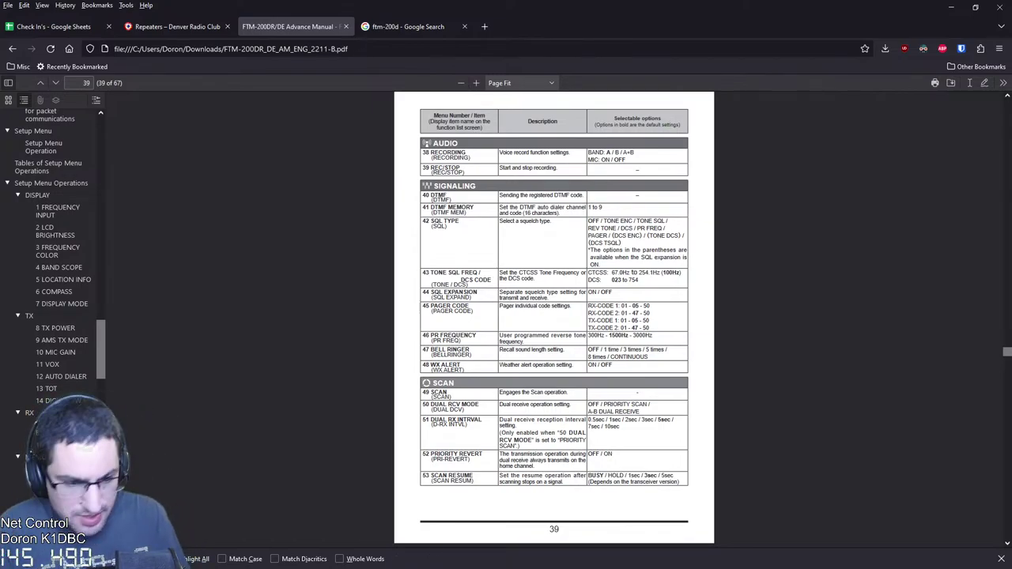
text(tone)
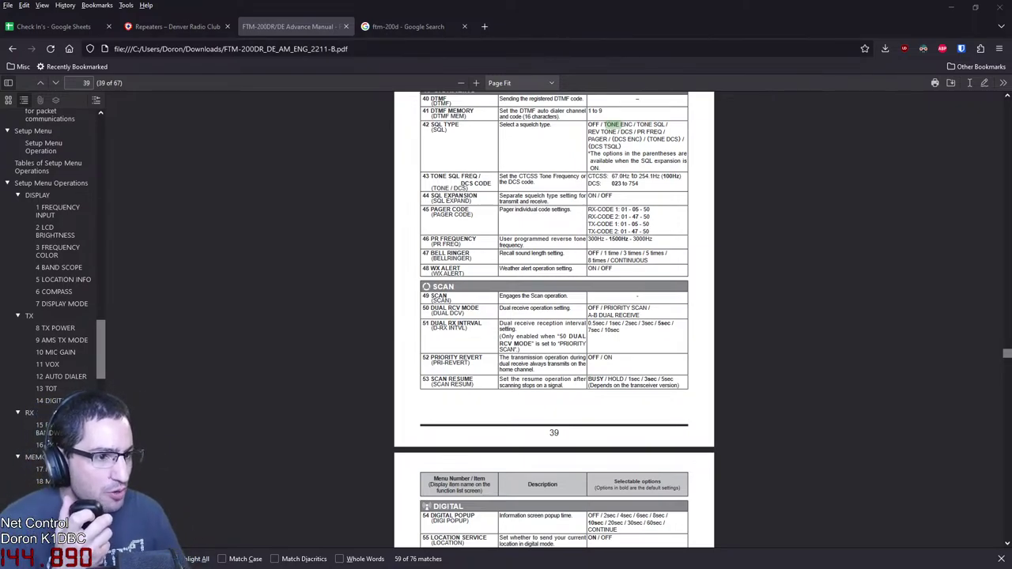
Select the 145.490 repeater's 100.0 Hz tone in the club's repeater list
click(176, 26)
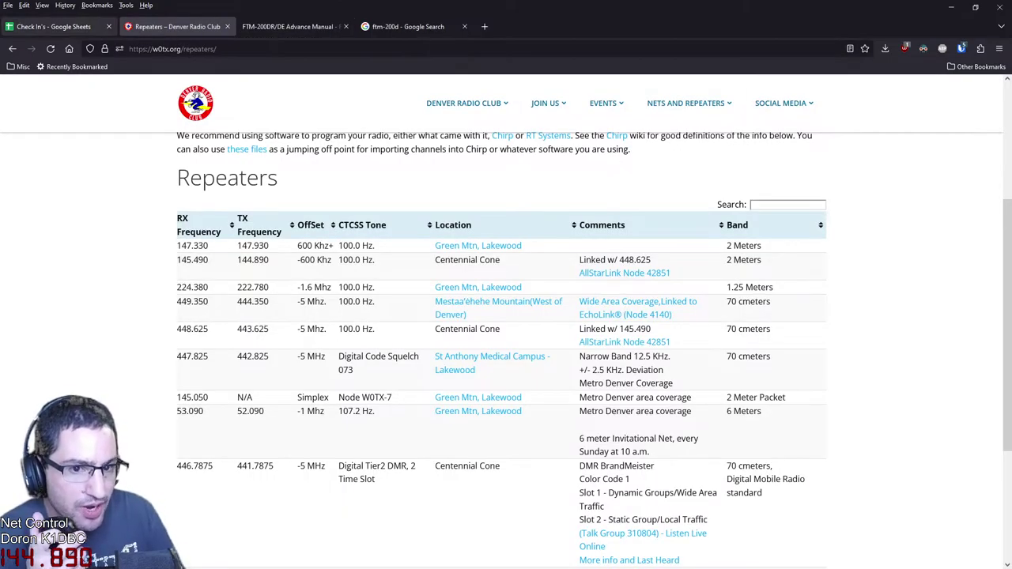
key(ctrl+Page_Up)
key(ctrl+Page_Down)
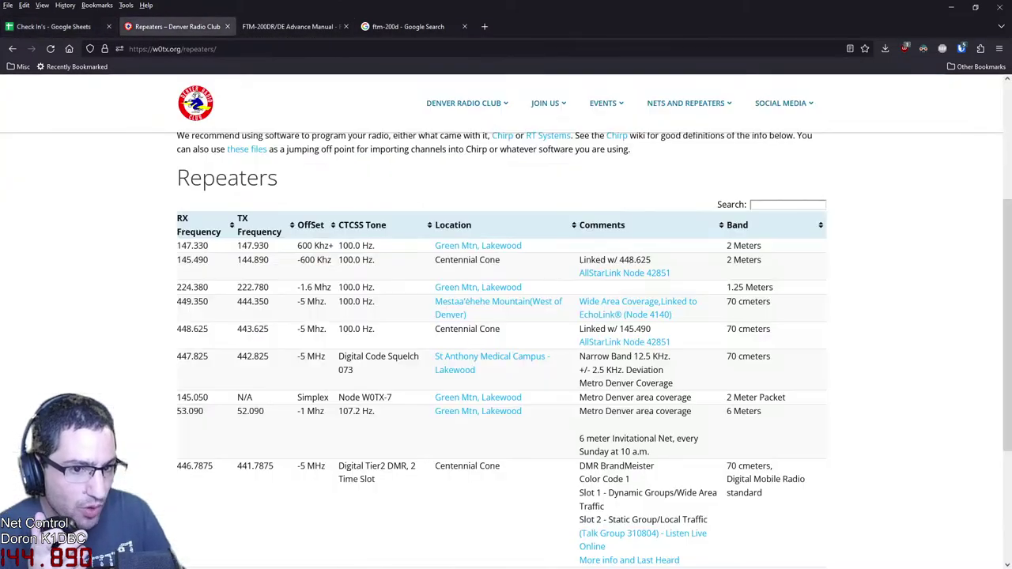
drag(374, 259, 339, 259)
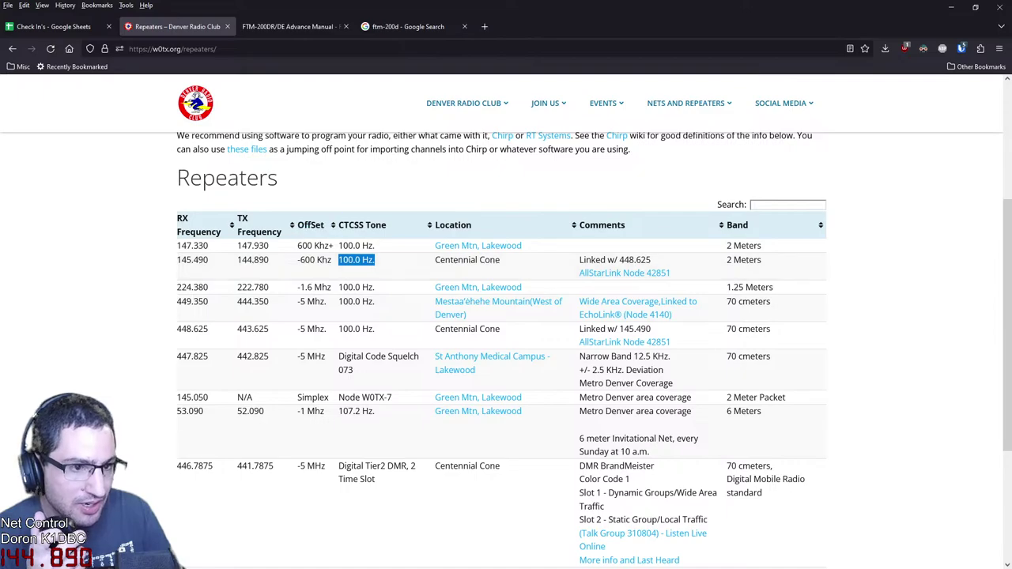
Bring back page 39 of the FTM-200DR manual with the find bar still open
key(ctrl+Page_Down)
key(ctrl+Page_Down)
key(ctrl+Page_Up)
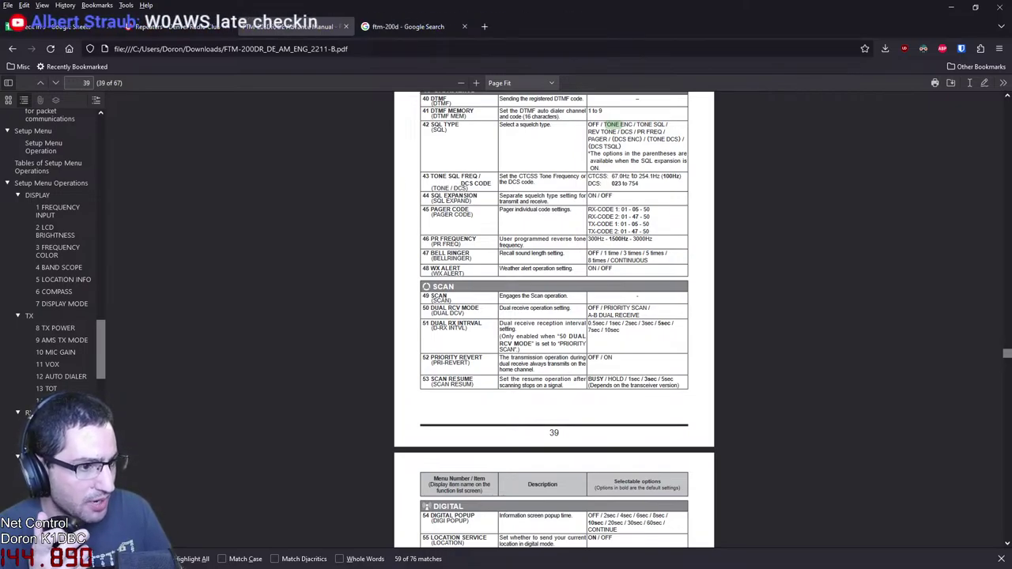
key(ctrl+shift+Tab)
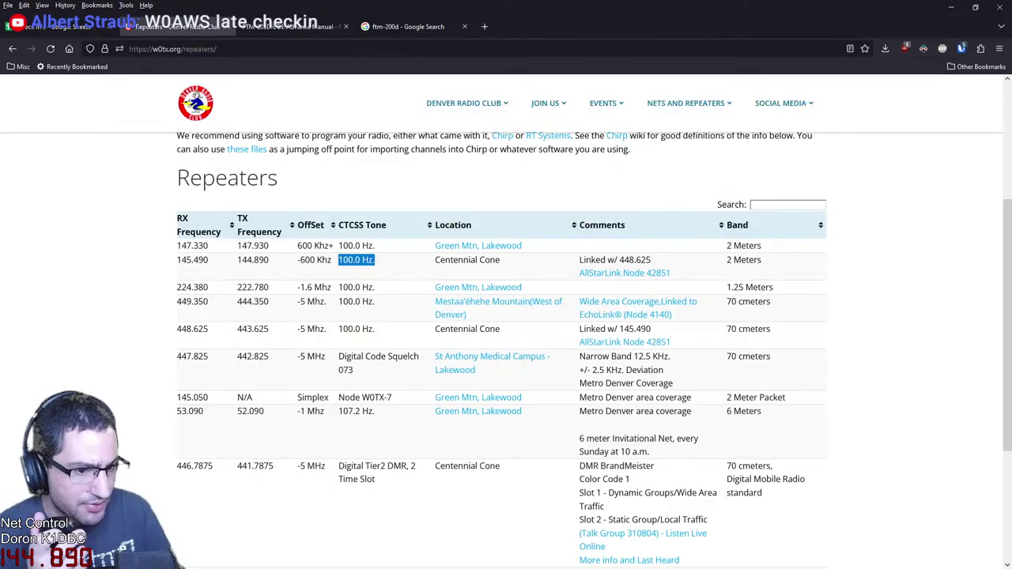
key(alt+Tab)
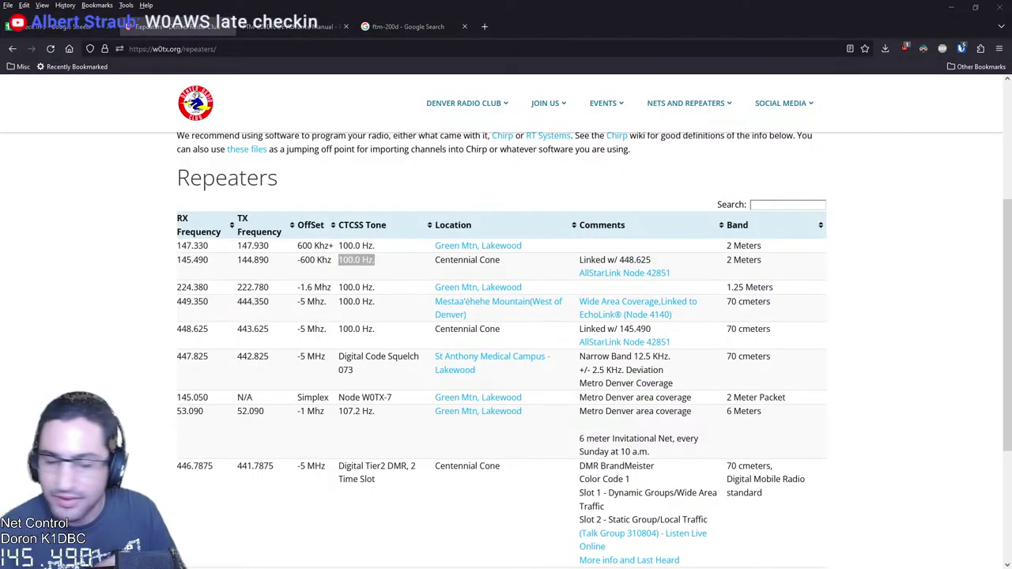
key(ctrl+Tab)
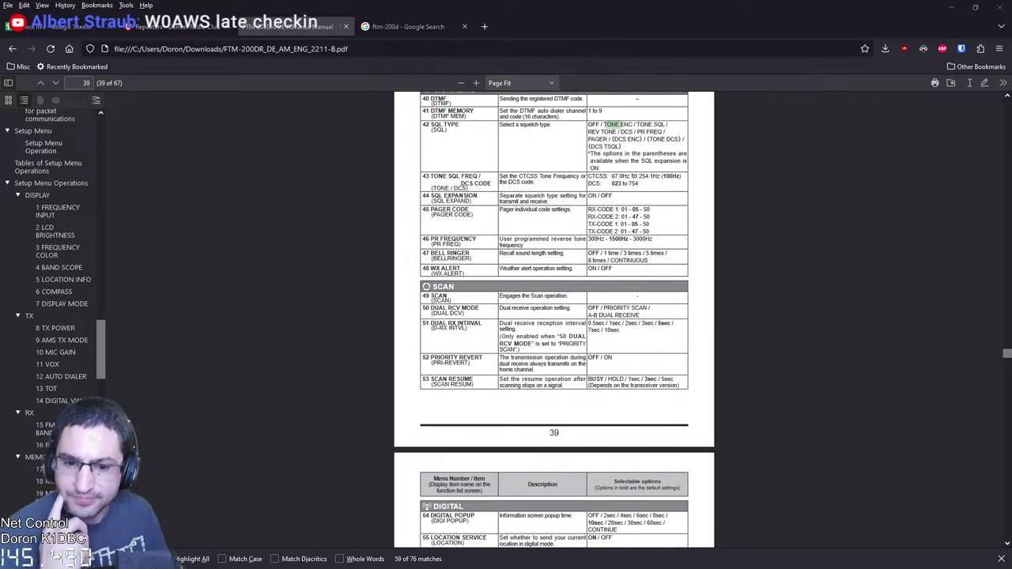
Log the late station's call sign in A15, bringing the net count to 14
key(ctrl+1)
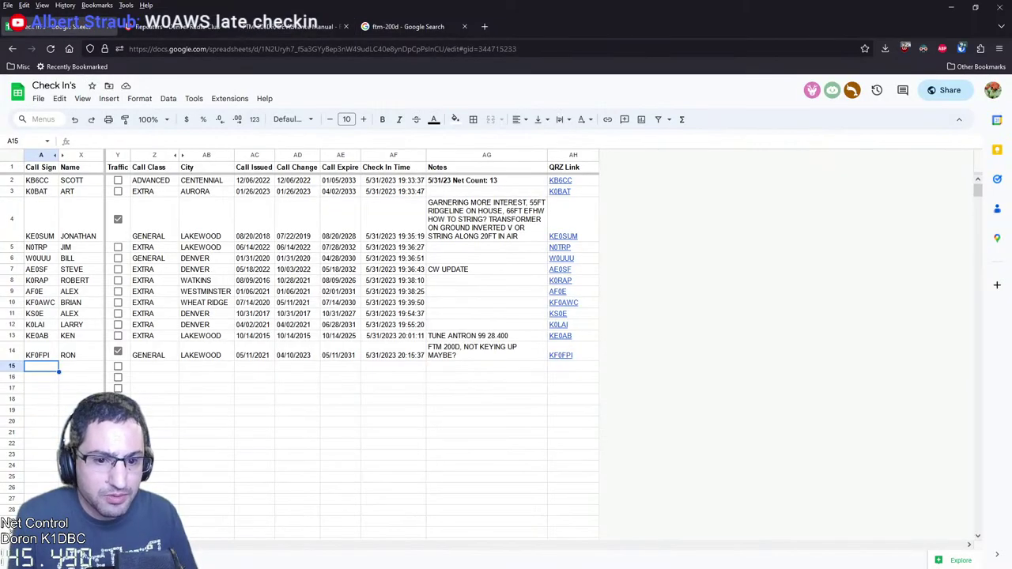
text(W0AWS)
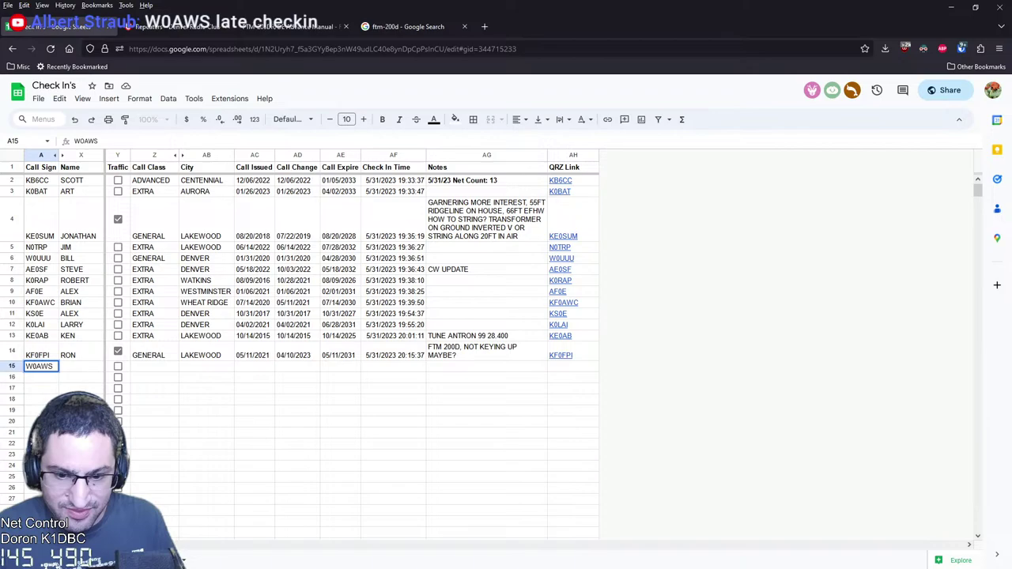
key(Return)
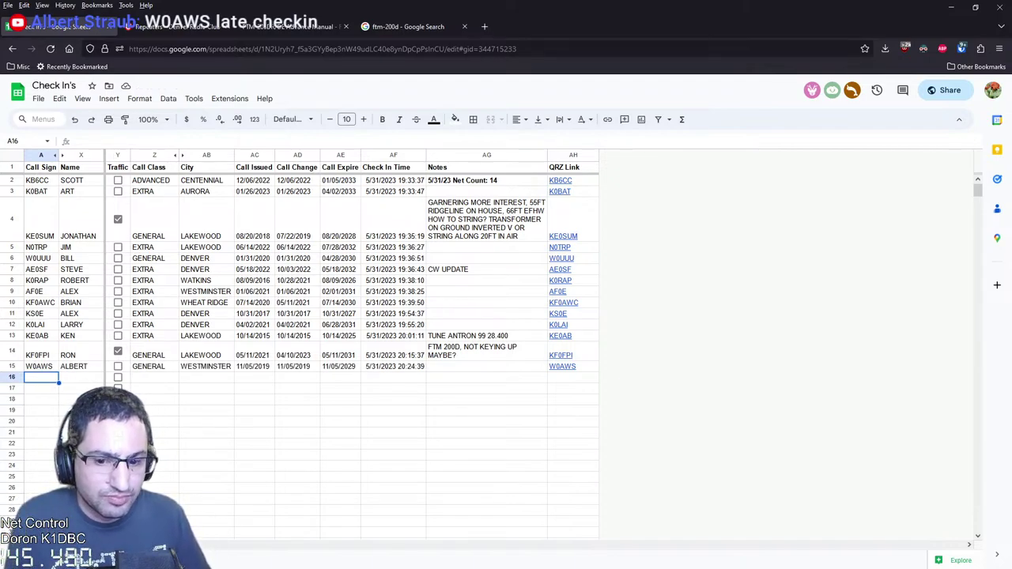
click(293, 26)
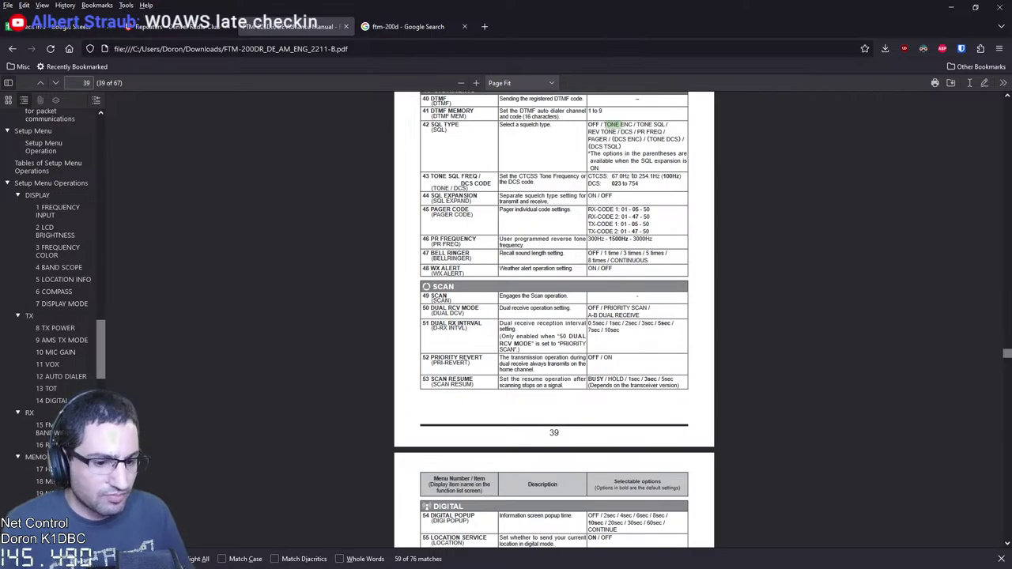
Zoom manual page 39 to 150% and scroll up slightly to read the squelch type options
click(476, 83)
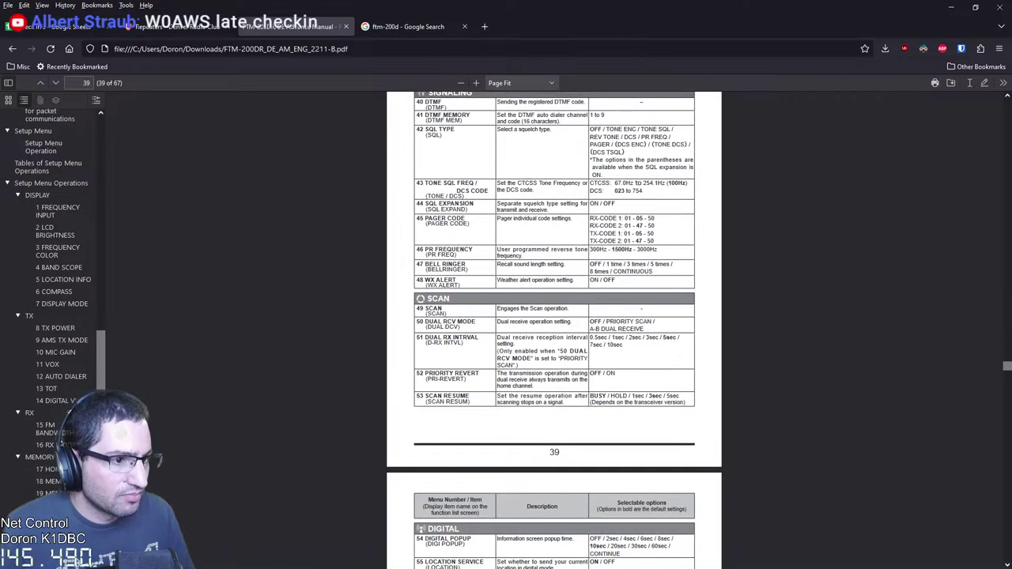
click(475, 83)
click(476, 83)
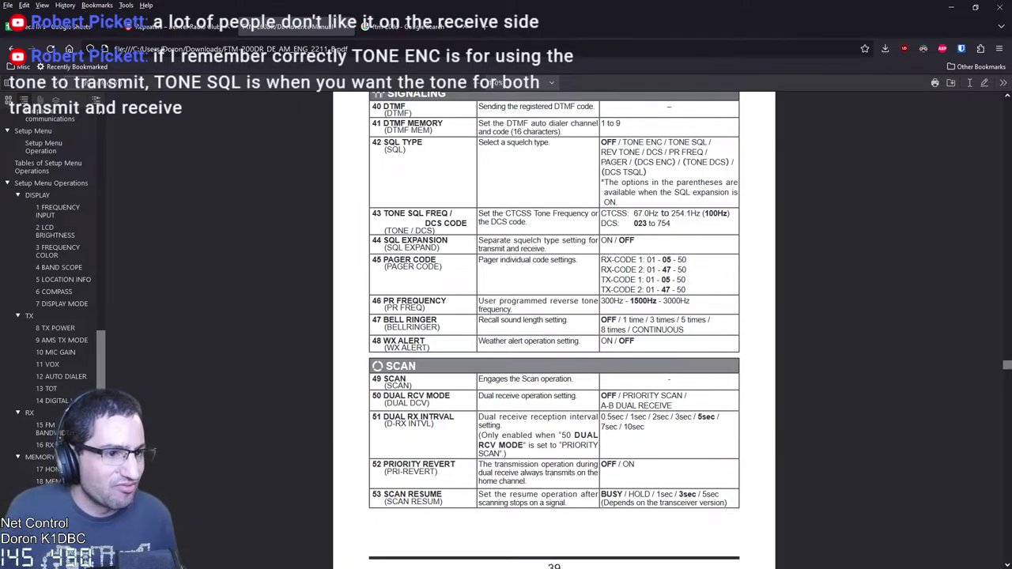
scroll(554, 331, up, 1)
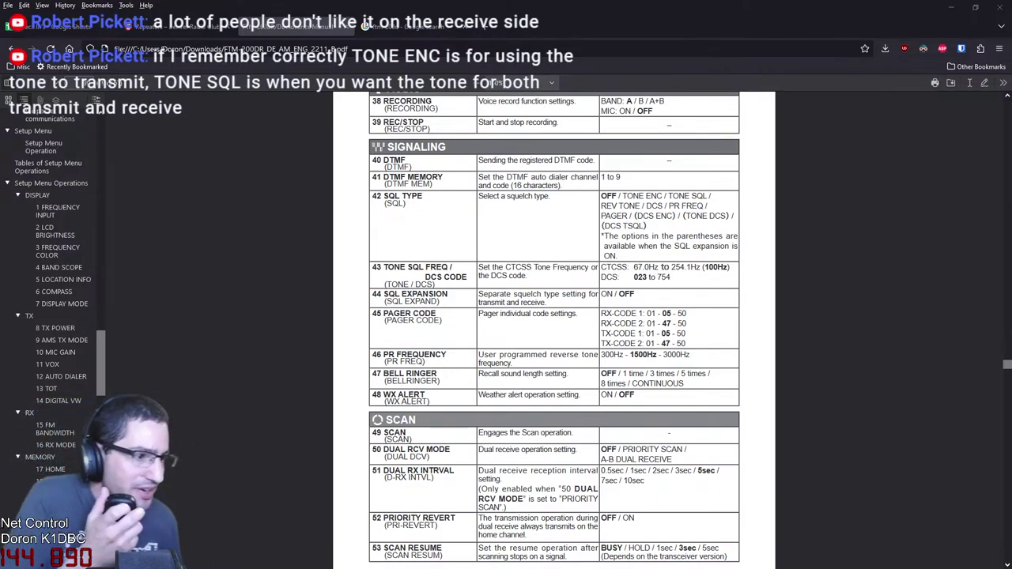
click(59, 27)
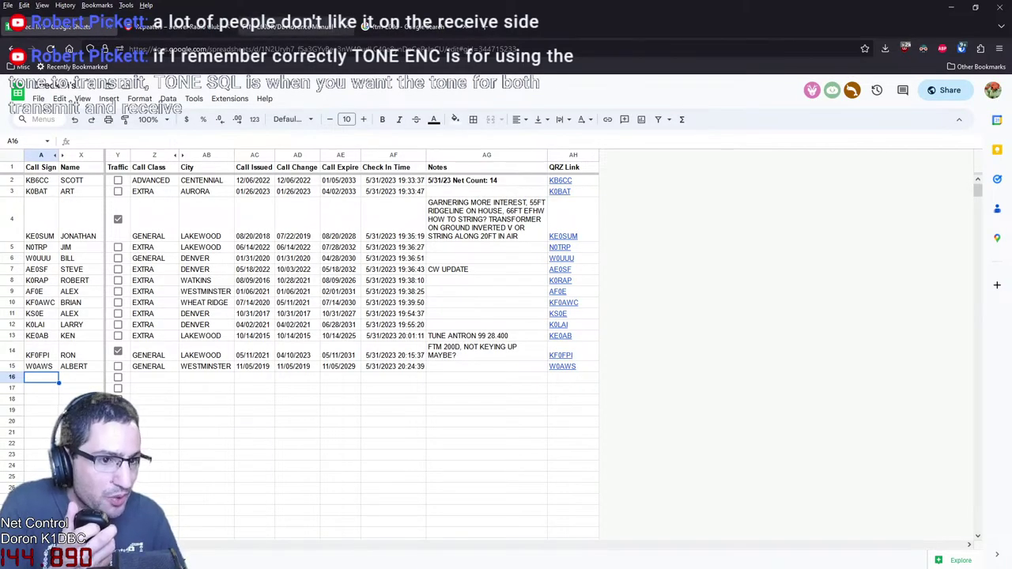
click(293, 26)
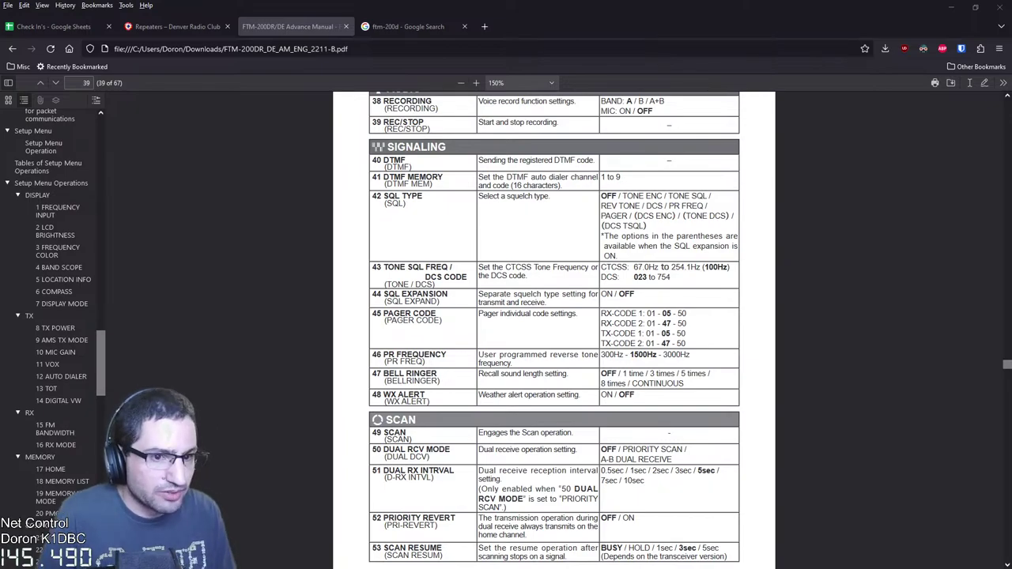
Check the club's repeater tone listing, then search the manual for 'ctcss'
key(ctrl+Page_Up)
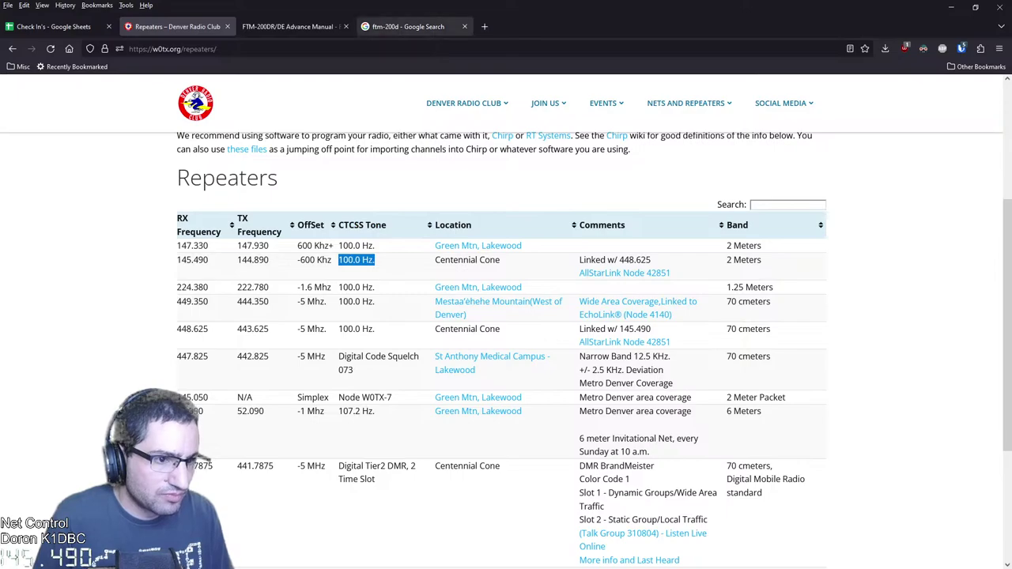
key(ctrl+Page_Down)
key(ctrl+Page_Down)
key(ctrl+Page_Up)
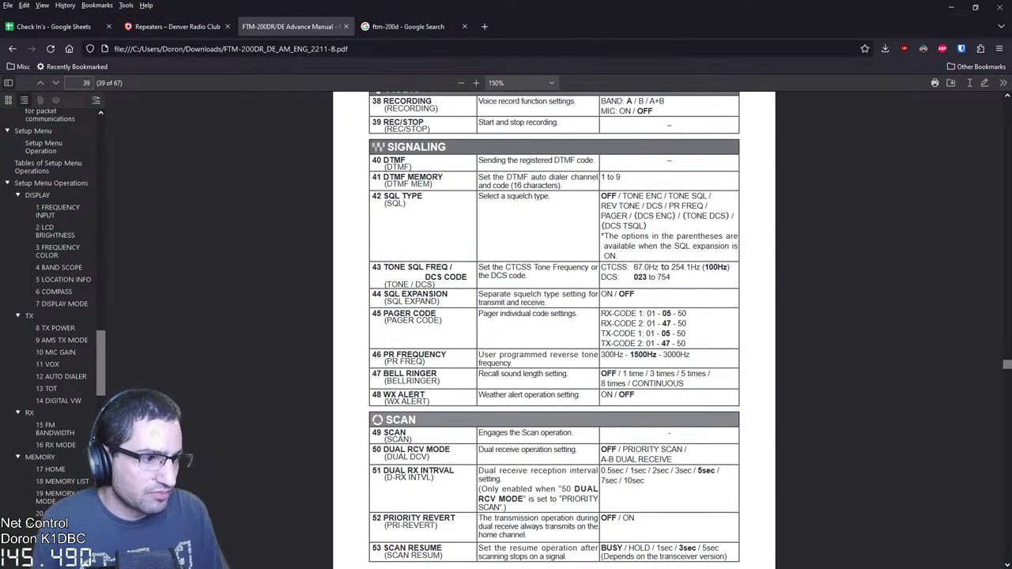
key(ctrl+f)
text(ctcss)
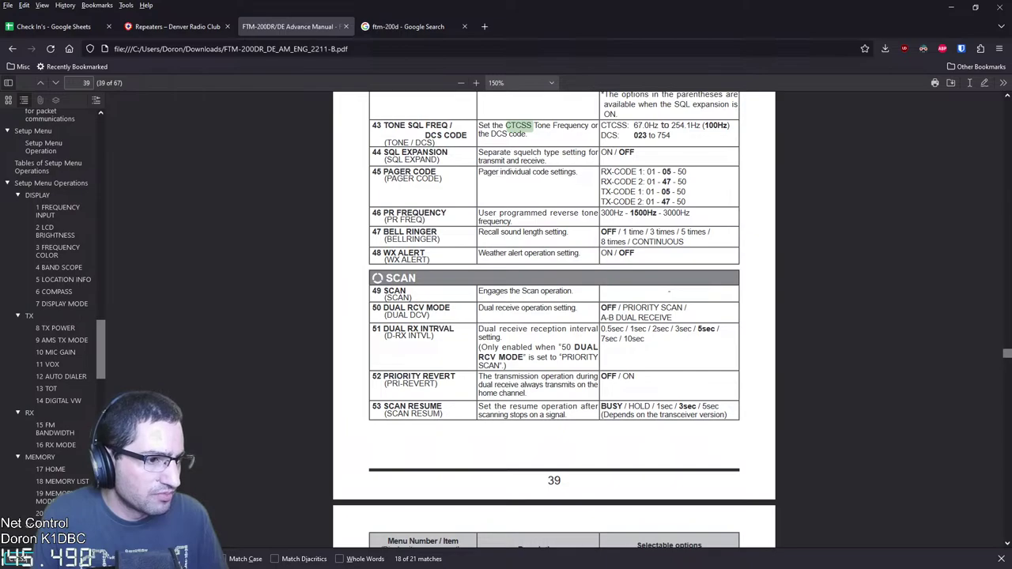
scroll(553, 316, up, 6)
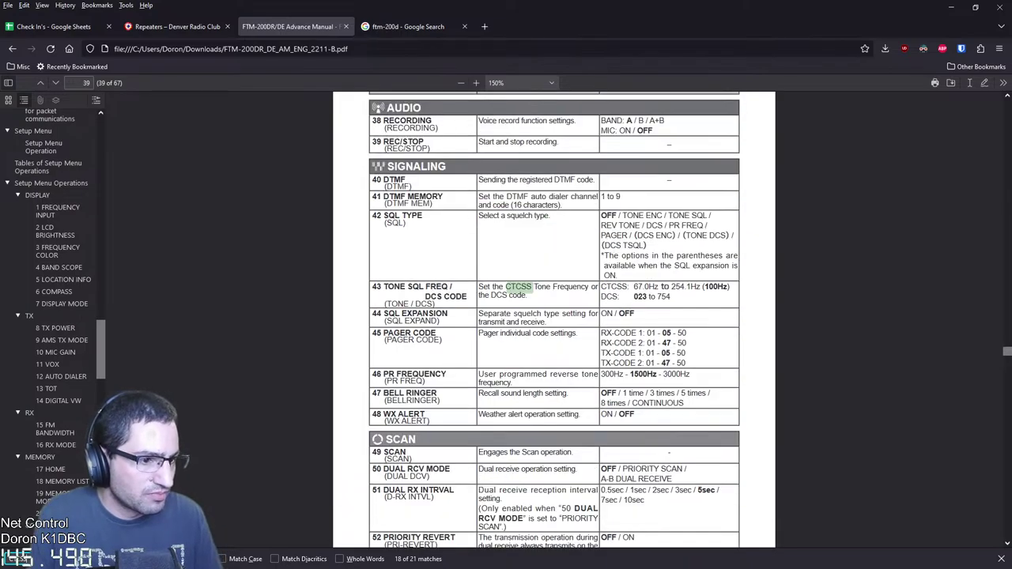
scroll(554, 316, down, 1)
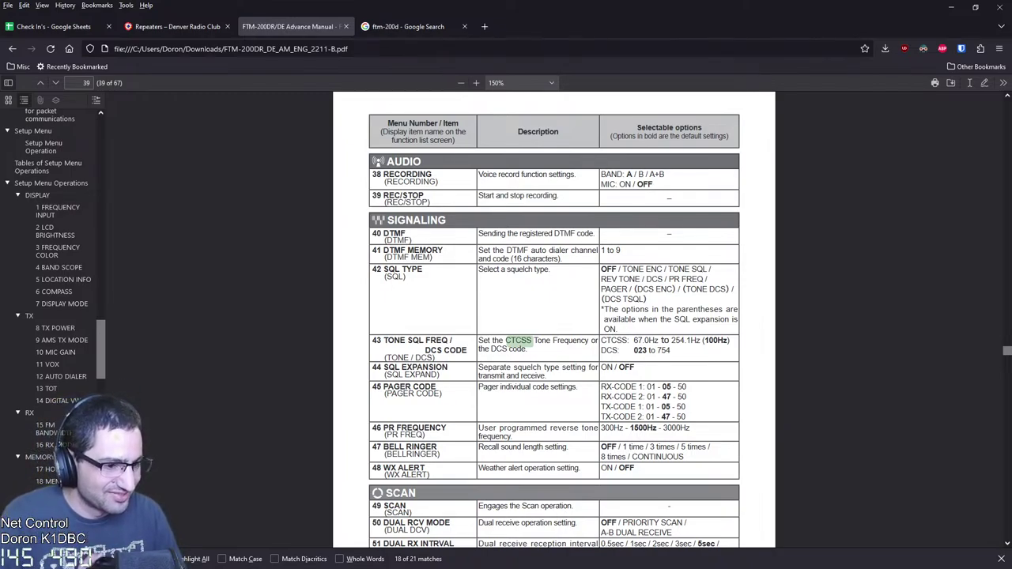
Highlight menu 43 TONE SQL FREQ in the manual, then return to the check-in log
drag(384, 340, 466, 352)
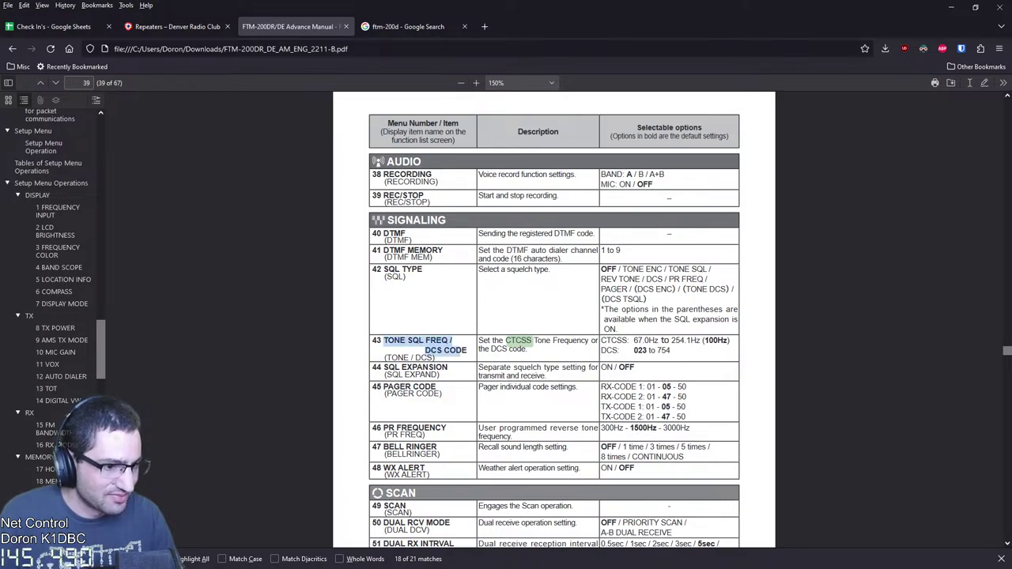
drag(385, 341, 448, 341)
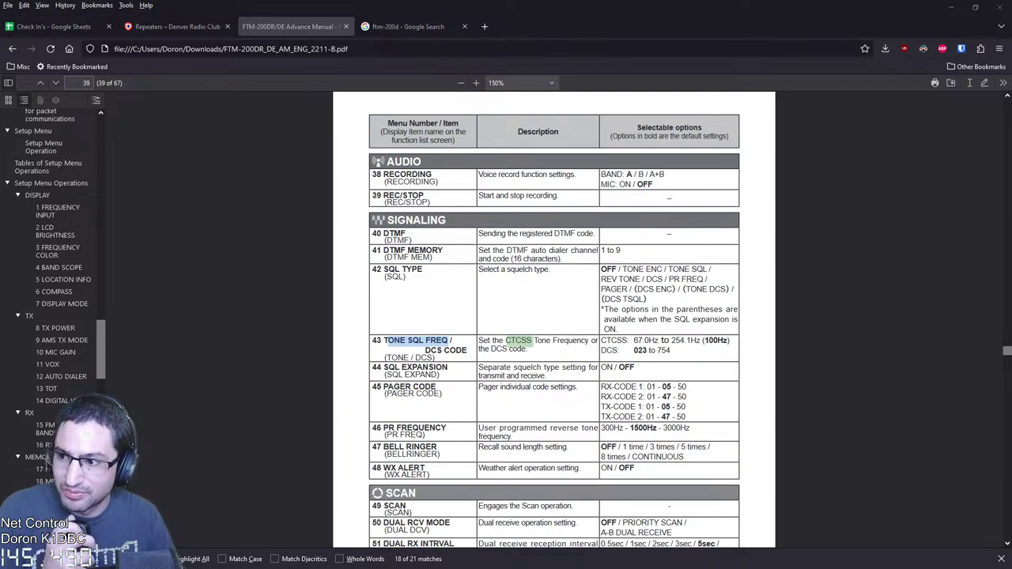
key(ctrl+1)
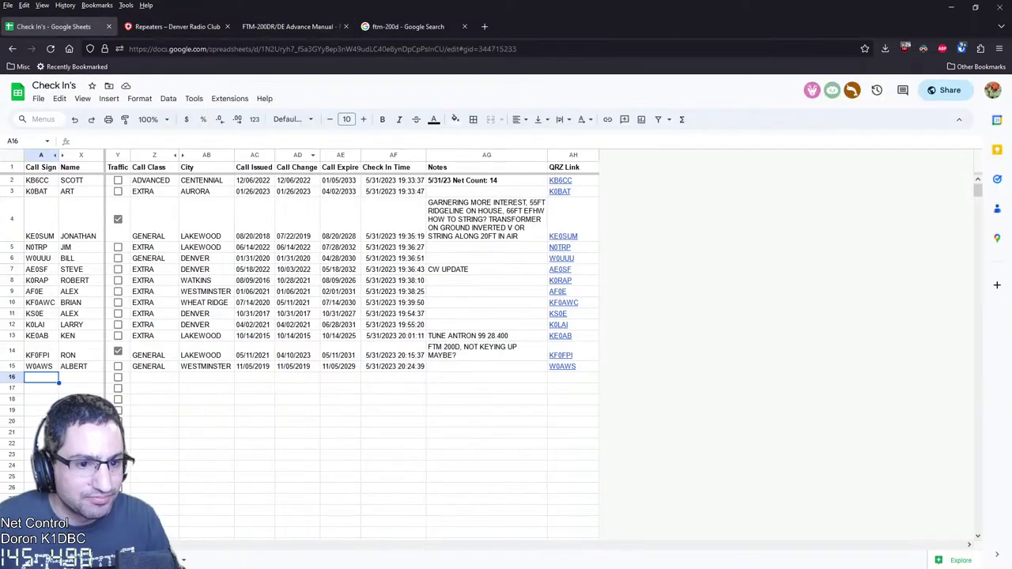
Review row 13's tuning note 'TUNE ANTRON 99 28.400' in the notes column without changing it
click(36, 335)
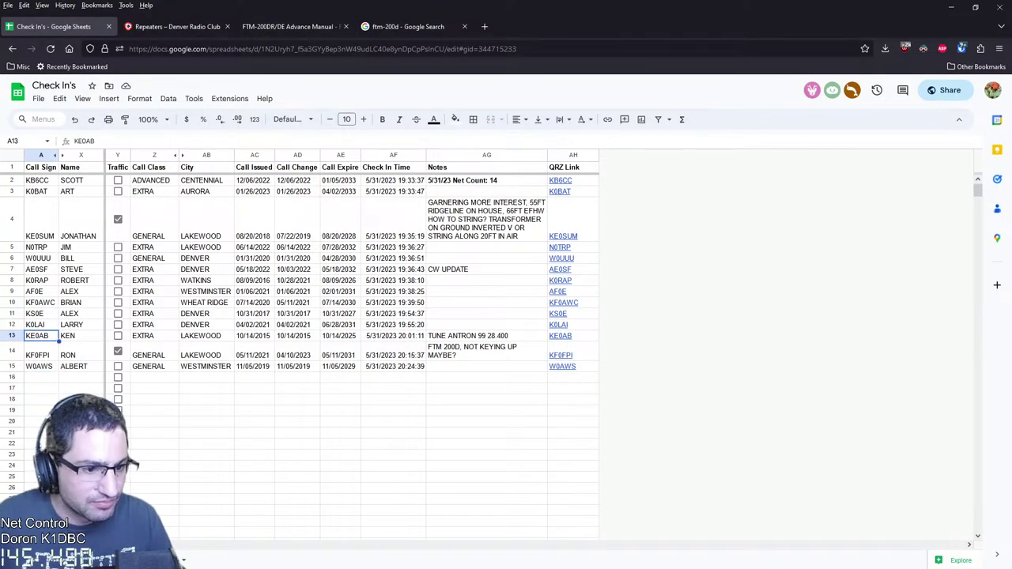
click(487, 325)
click(486, 335)
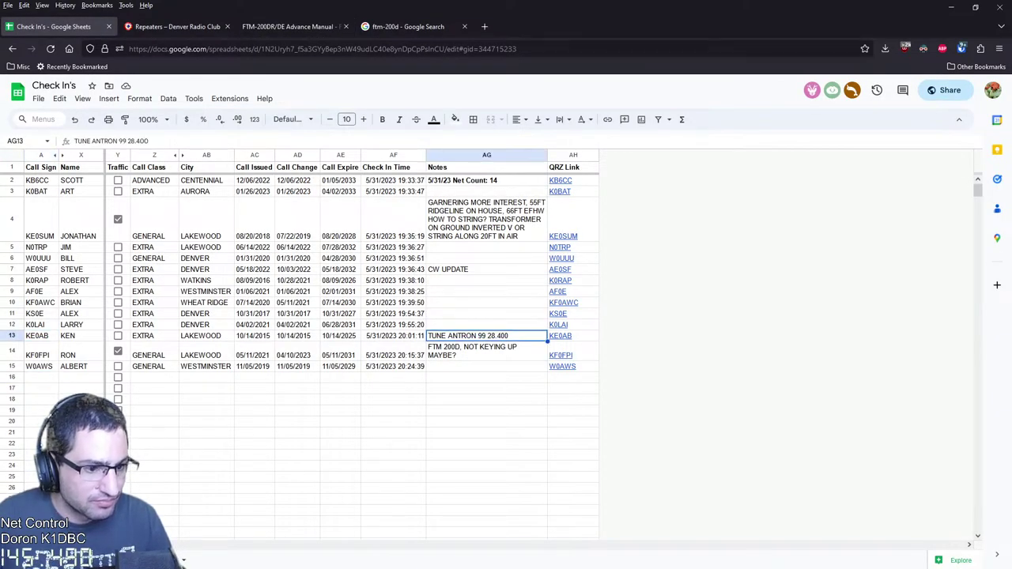
key(Return)
click(486, 409)
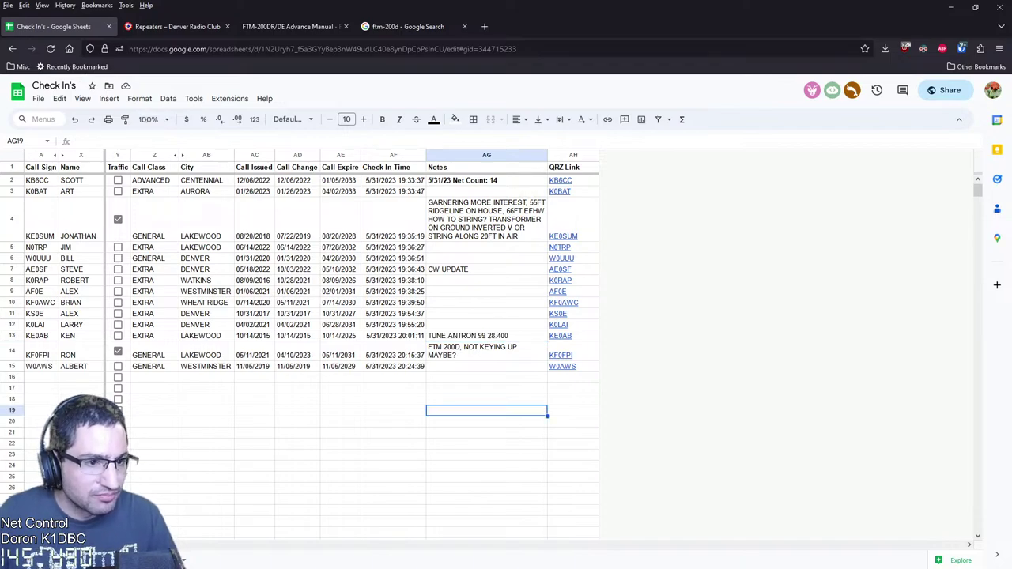
click(289, 26)
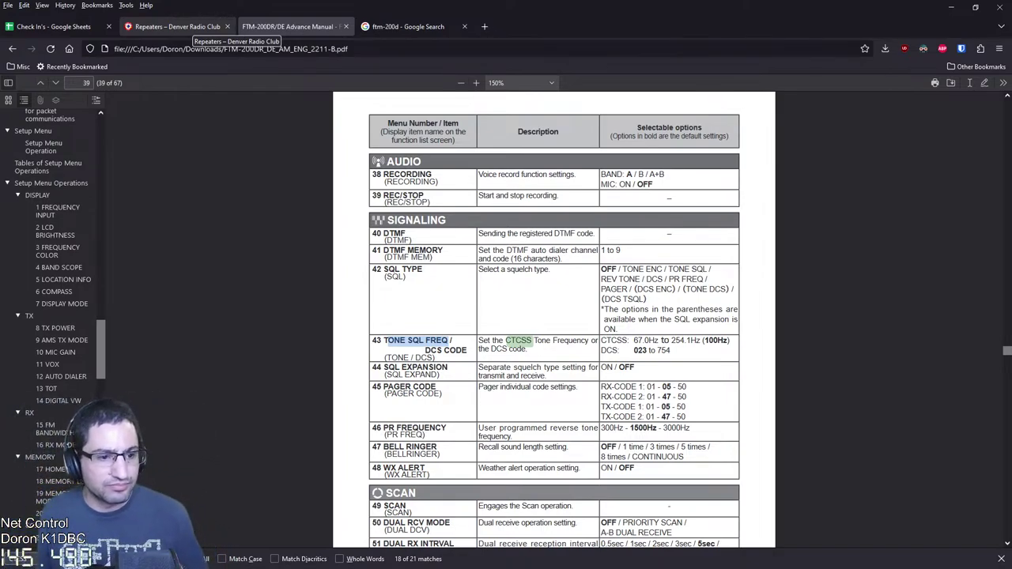
Clear the manual's search highlights and bring page 39's signaling table back up
click(1001, 558)
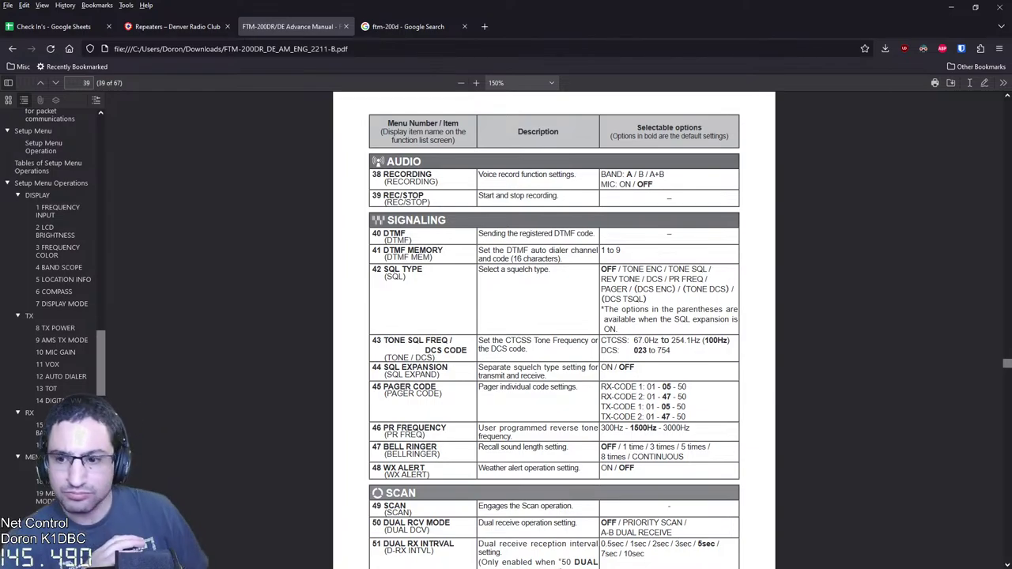
click(51, 26)
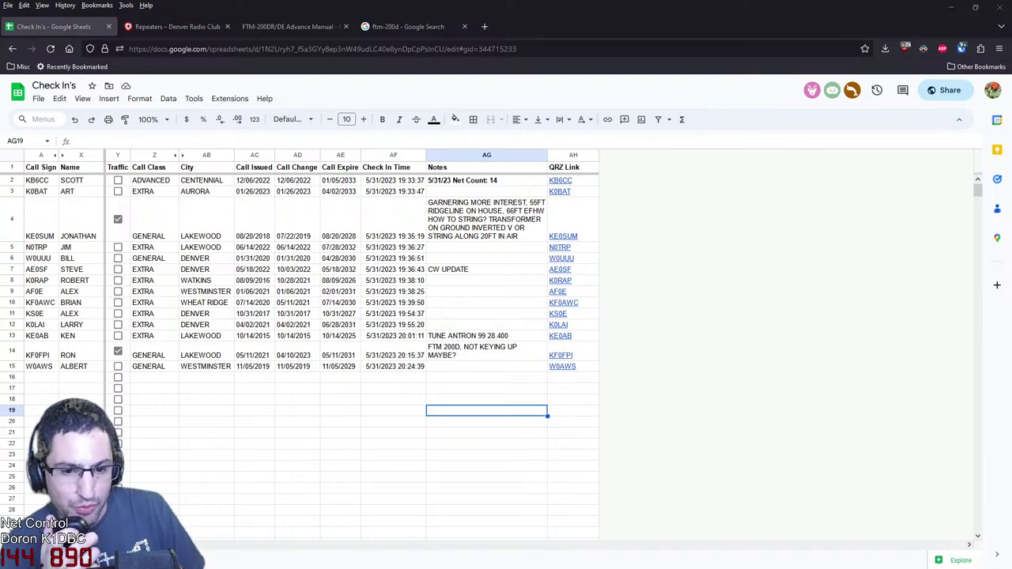
key(ctrl+3)
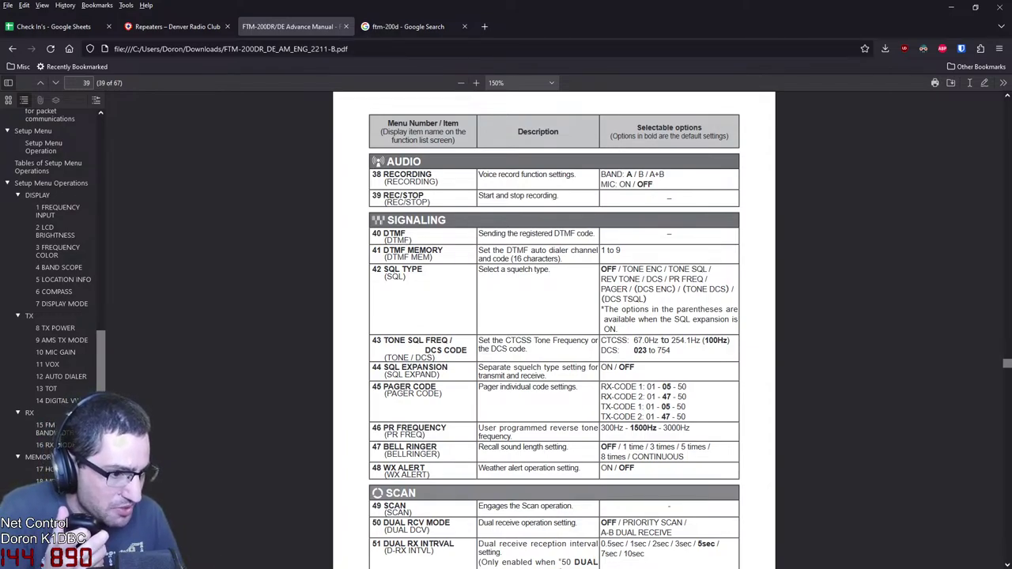
Highlight menu 43 tone squelch frequency and the TONE ENC option in row 42
drag(383, 340, 669, 350)
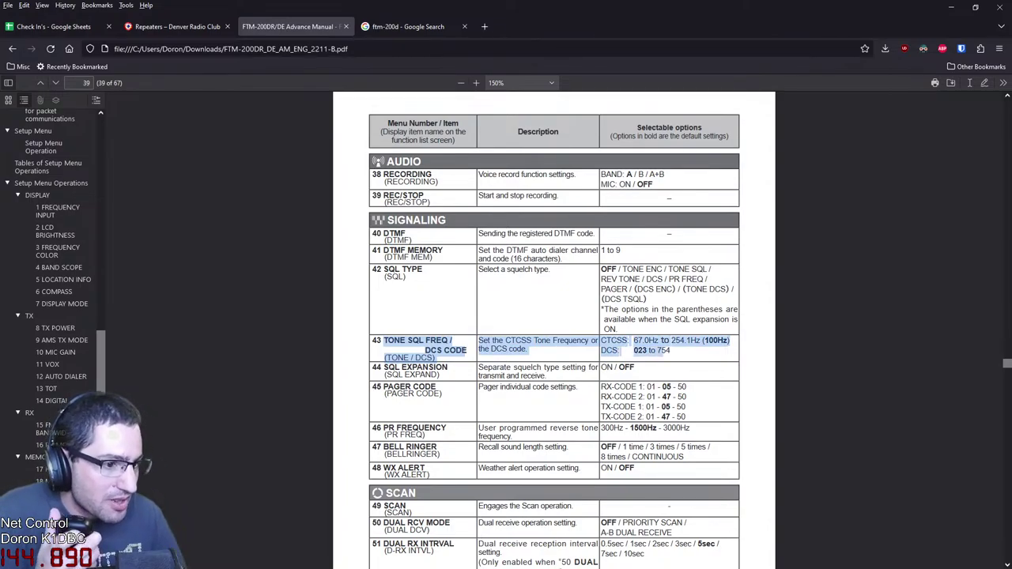
key(Escape)
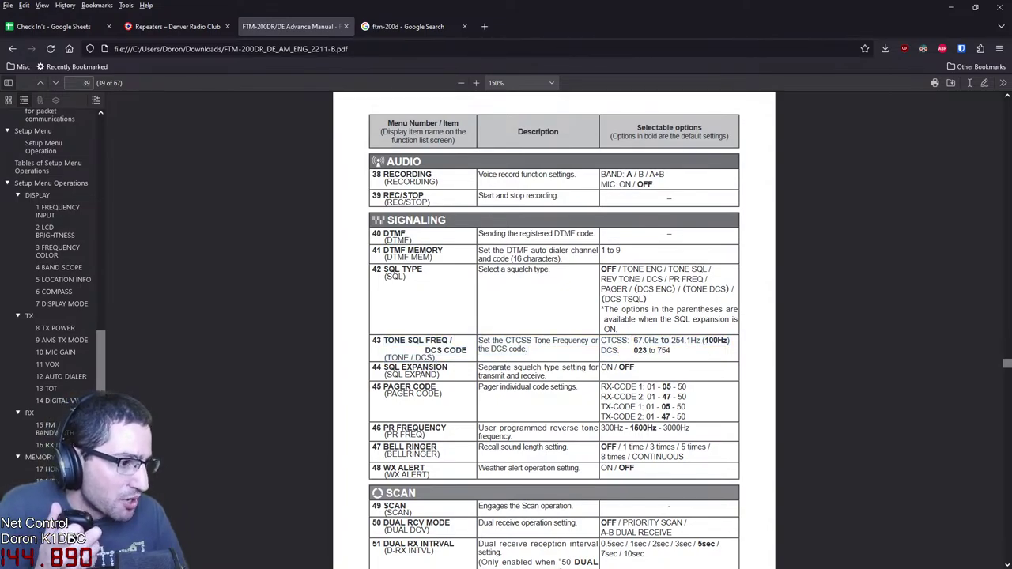
drag(622, 270, 662, 269)
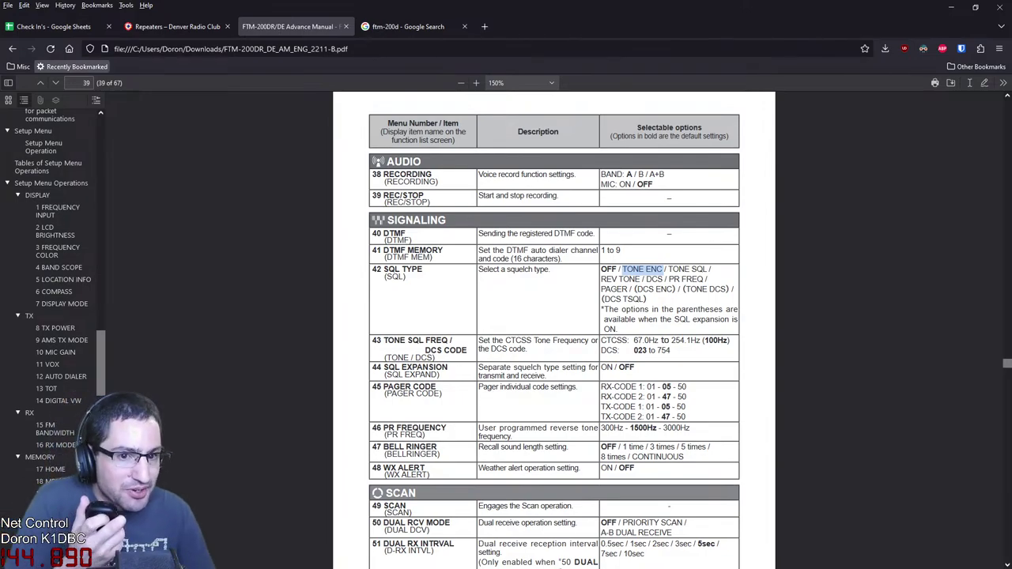
key(ctrl+1)
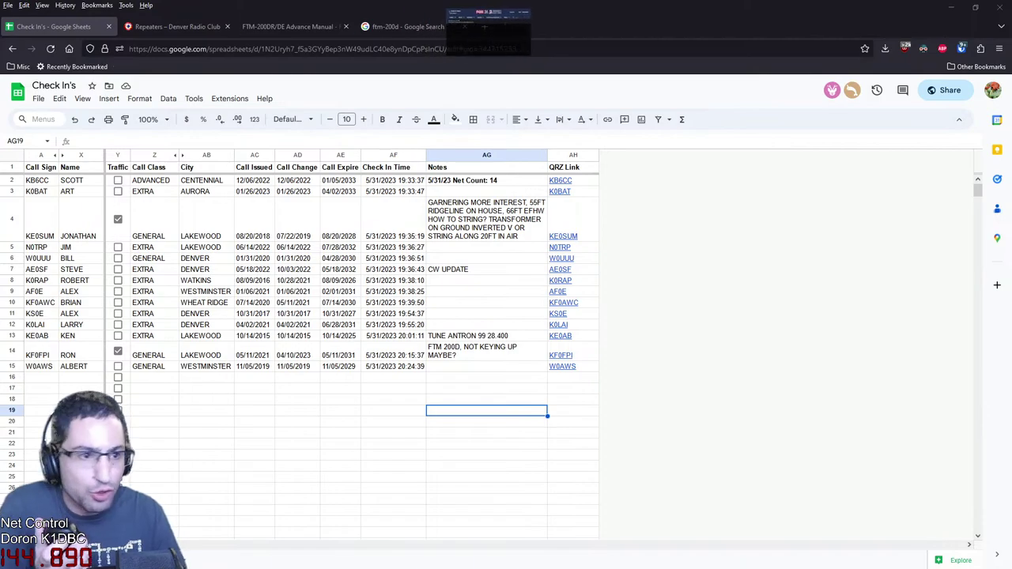
Mute the FOX31 Colorado storms radio video, skip ahead, and pause it with 1 minute left
click(528, 27)
right_click(528, 30)
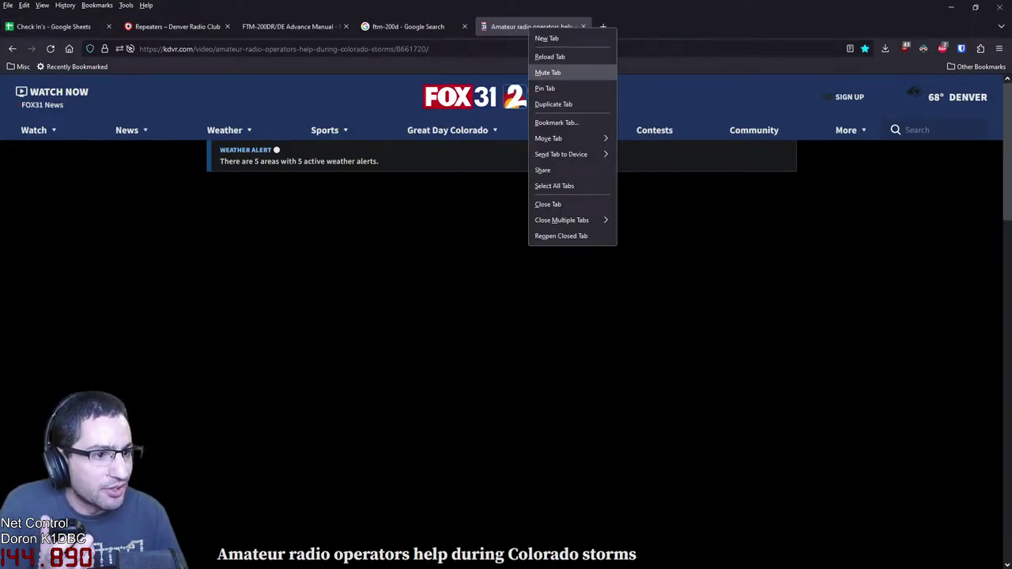
click(547, 72)
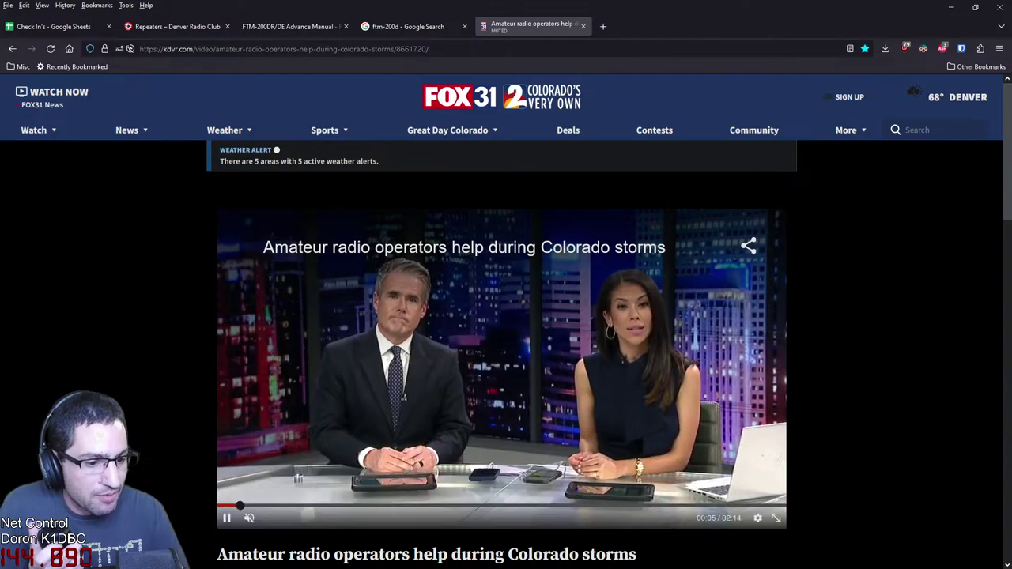
click(475, 503)
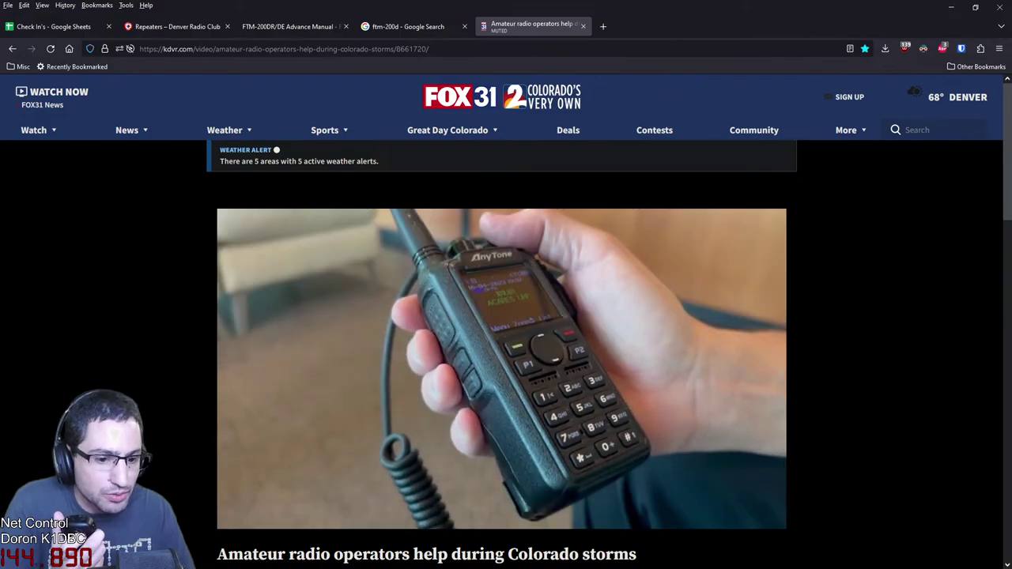
key(space)
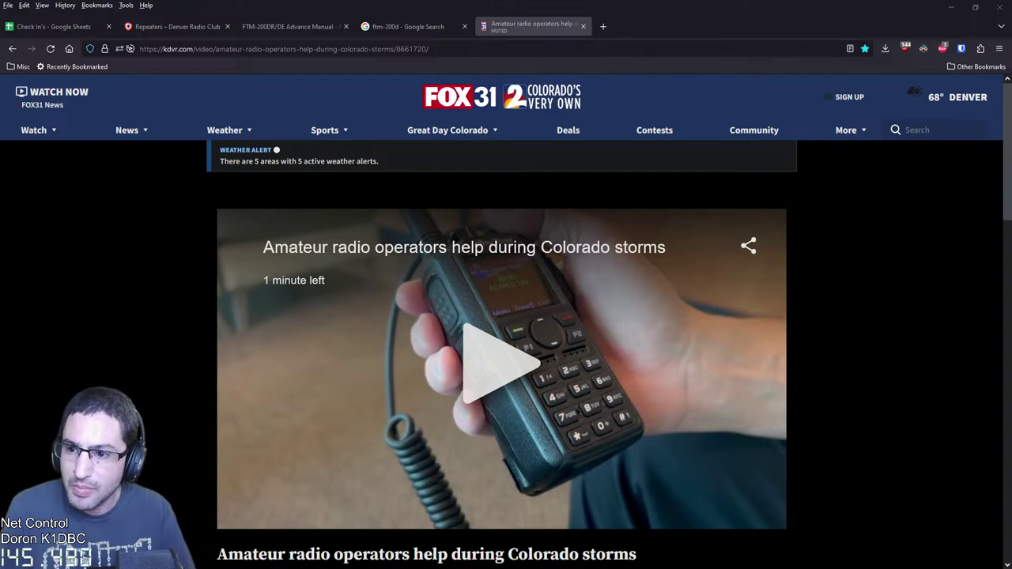
Check the 145.490 repeater's 100.0 Hz tone, then return to the Check In's sheet
key(ctrl+2)
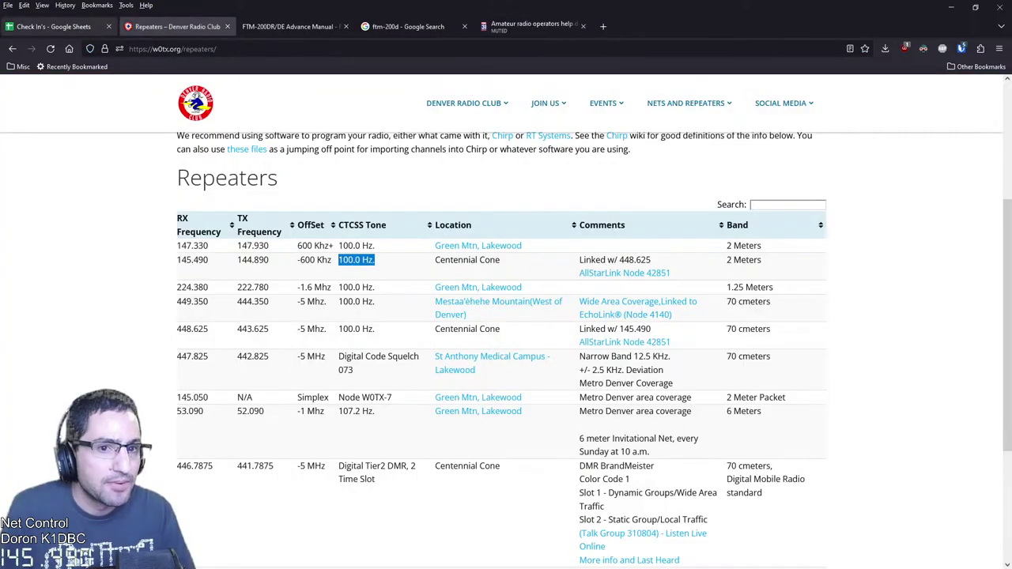
key(ctrl+1)
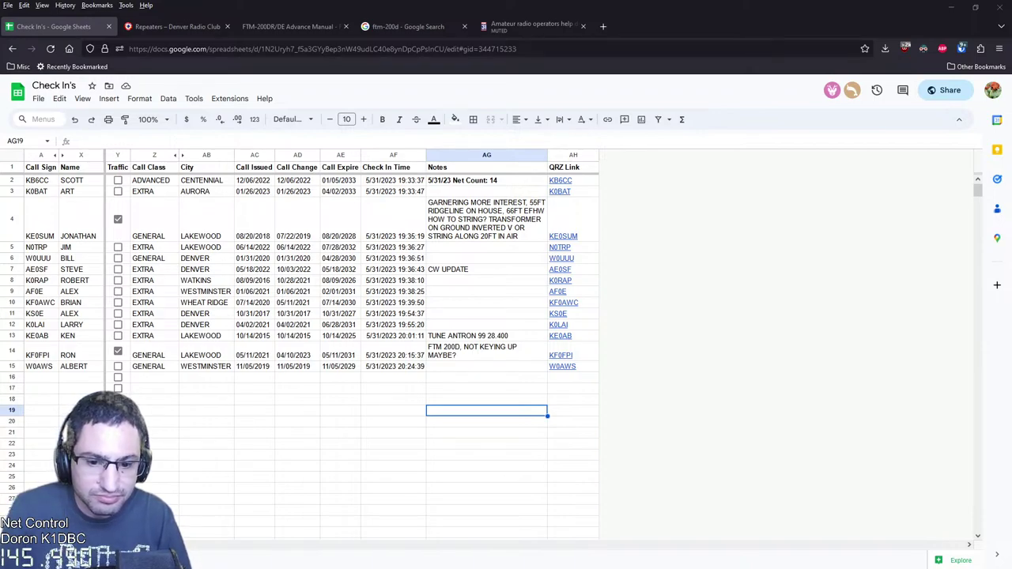
Select cell A16, close the Fox31 news and ftm-200d search tabs, and return to the FTM-200DR manual
click(41, 377)
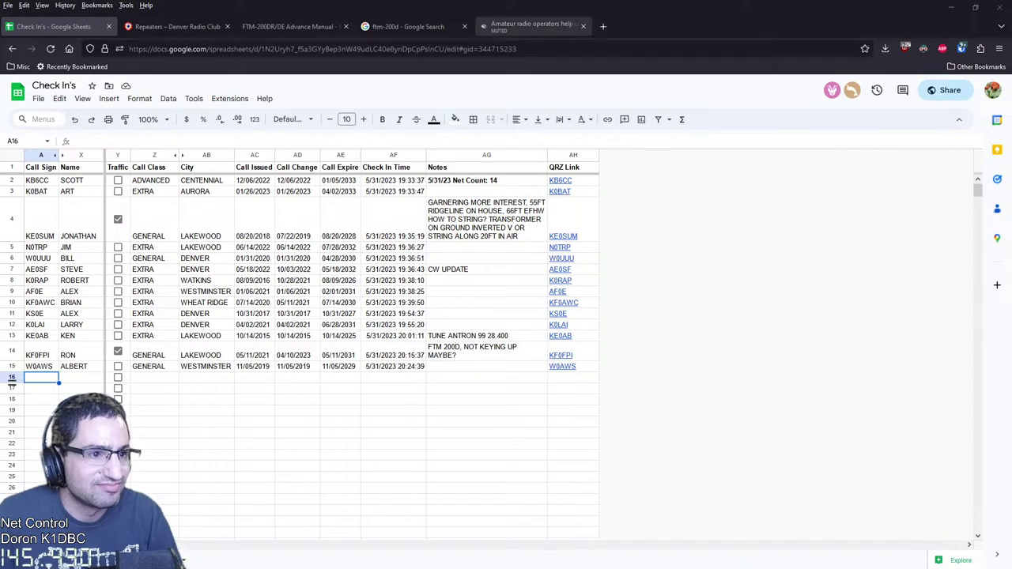
click(582, 26)
click(464, 26)
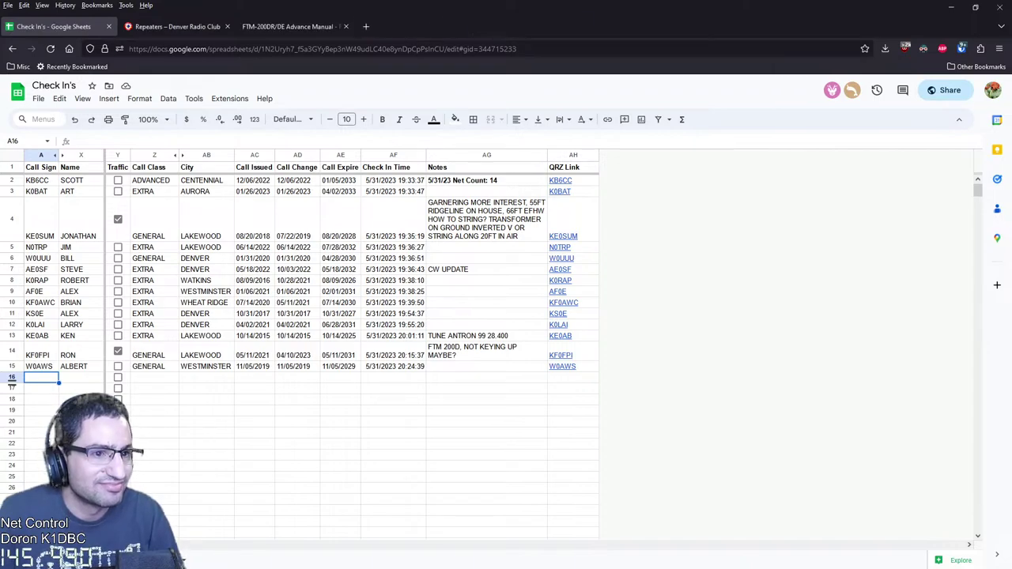
click(289, 26)
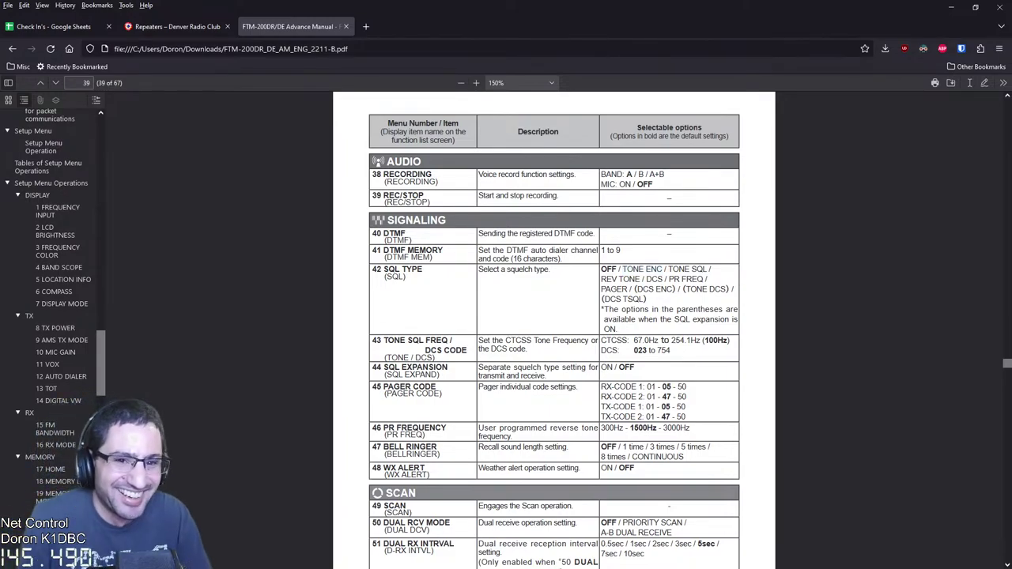
Go back twice to the manual's first page, then scroll through the contents to page 9's squelch type table
click(11, 48)
click(12, 48)
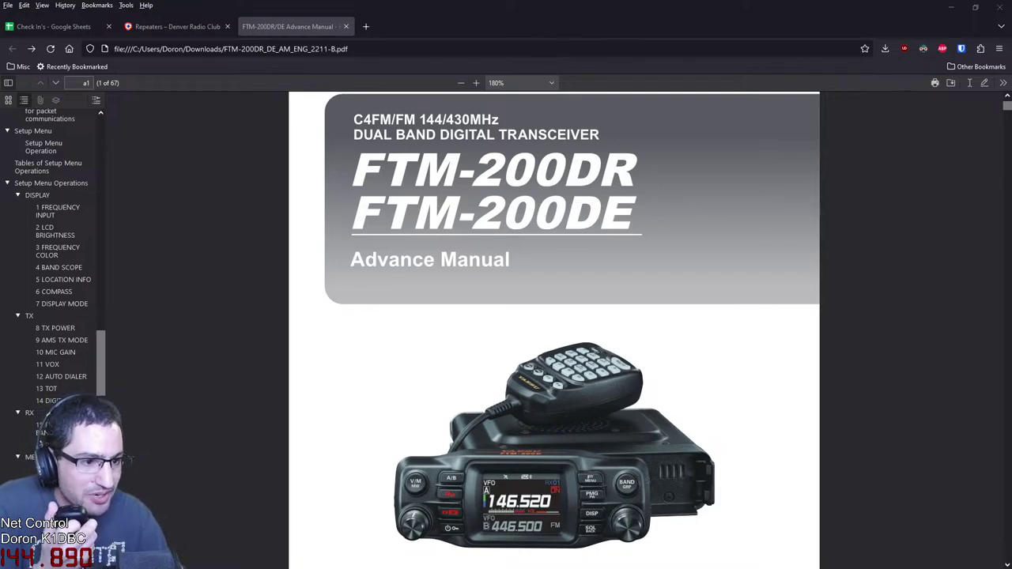
scroll(553, 316, down, 10)
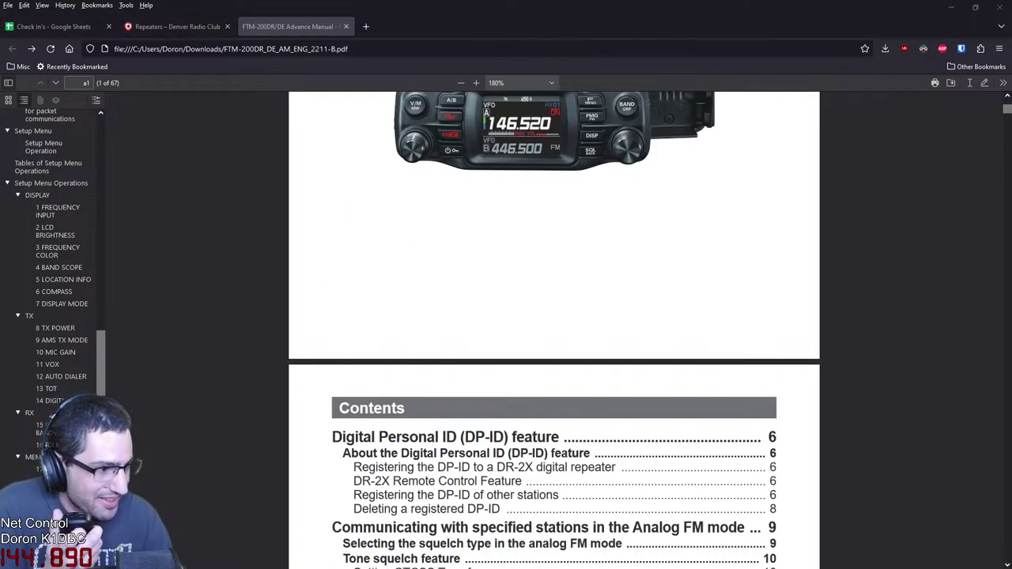
scroll(486, 201, down, 1)
scroll(486, 201, down, 15)
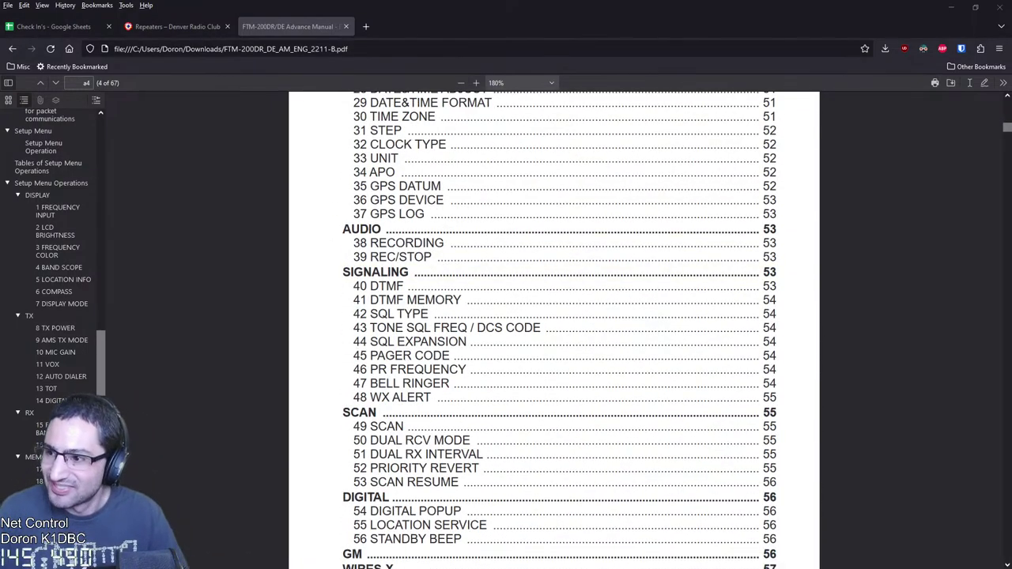
scroll(395, 246, down, 4)
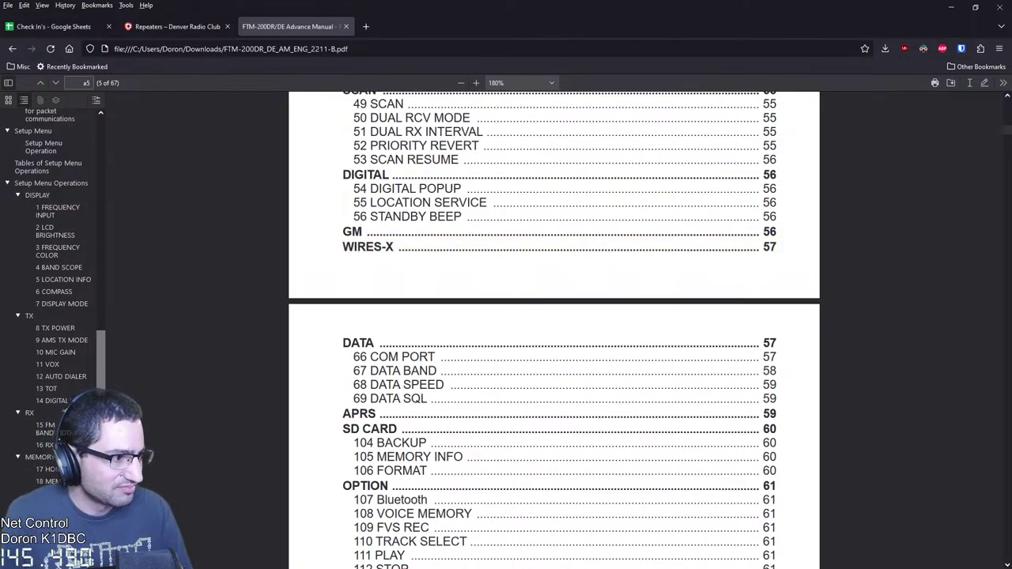
scroll(553, 332, down, 20)
scroll(554, 332, down, 4)
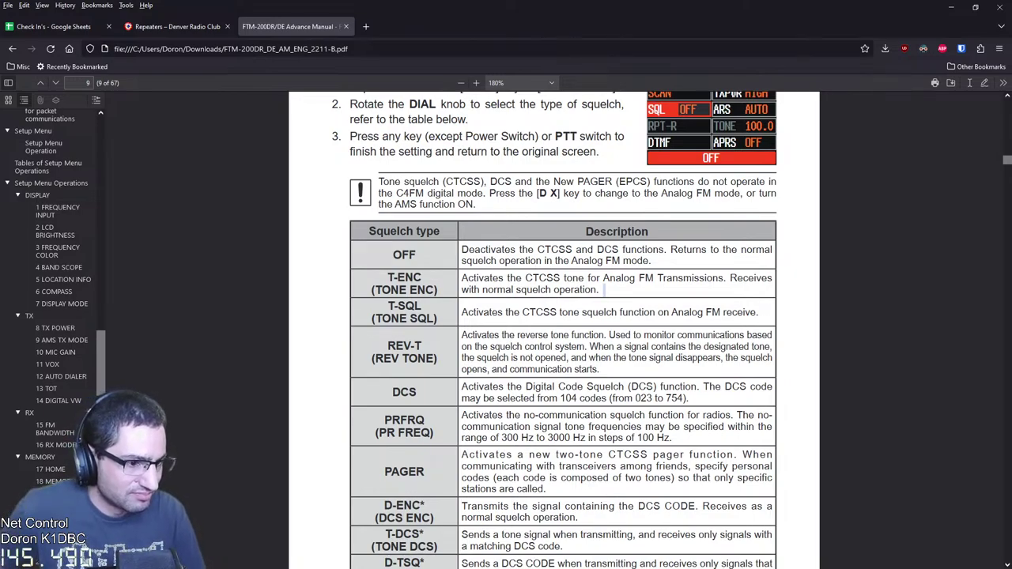
Select the T-ENC description in the page 9 squelch type table and scroll around it
drag(604, 290, 461, 278)
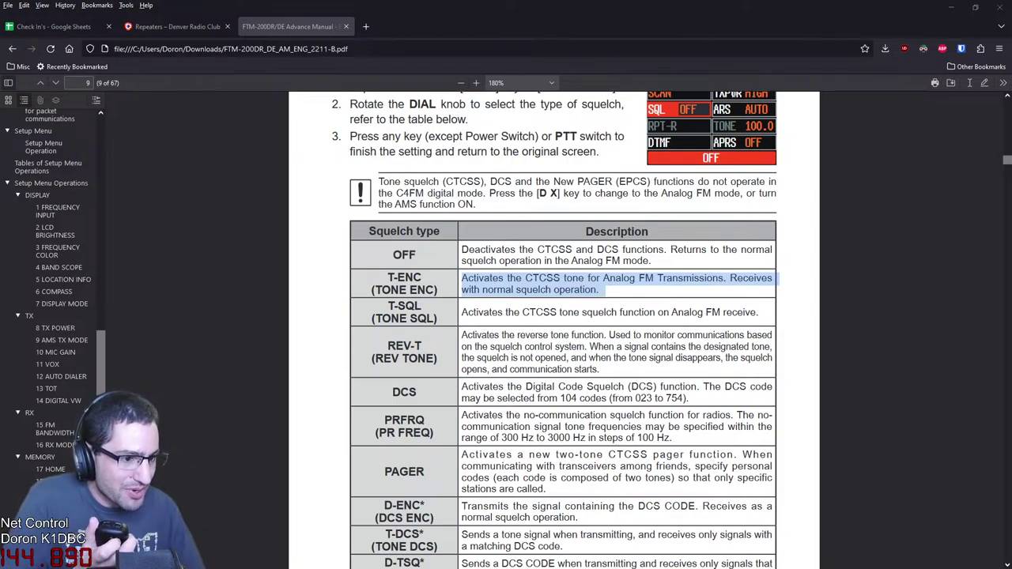
scroll(553, 332, up, 3)
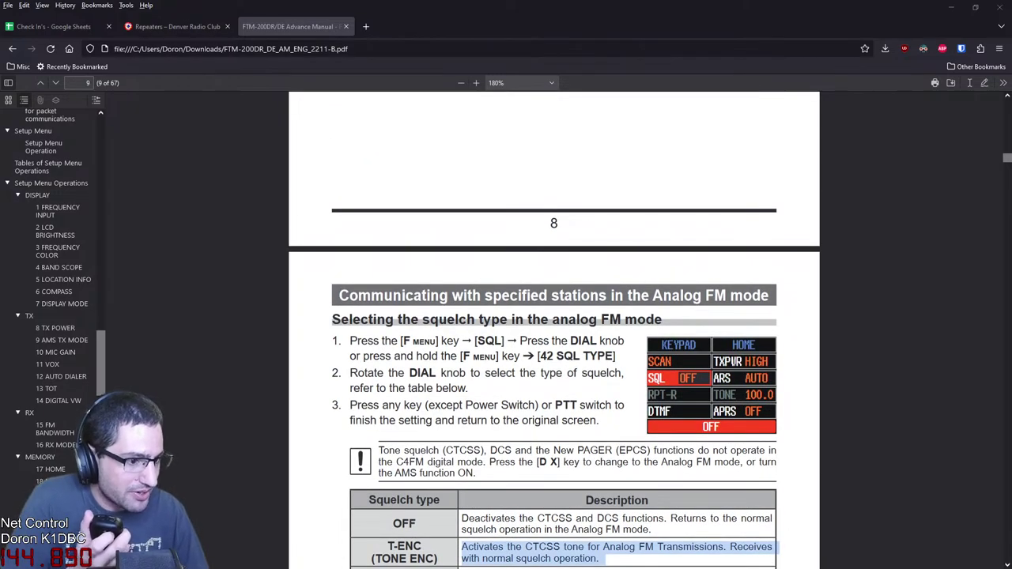
scroll(553, 332, up, 3)
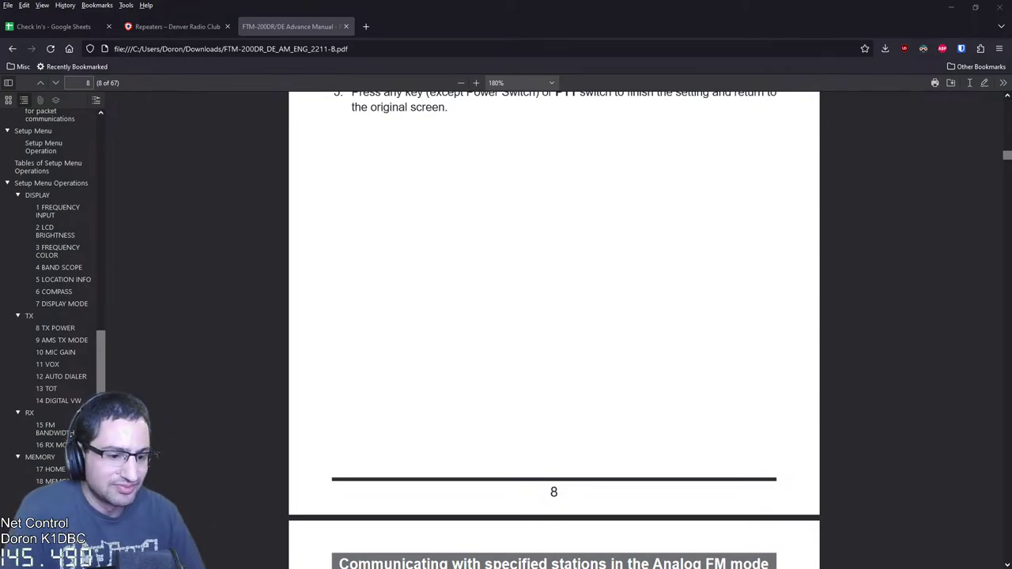
scroll(554, 329, down, 7)
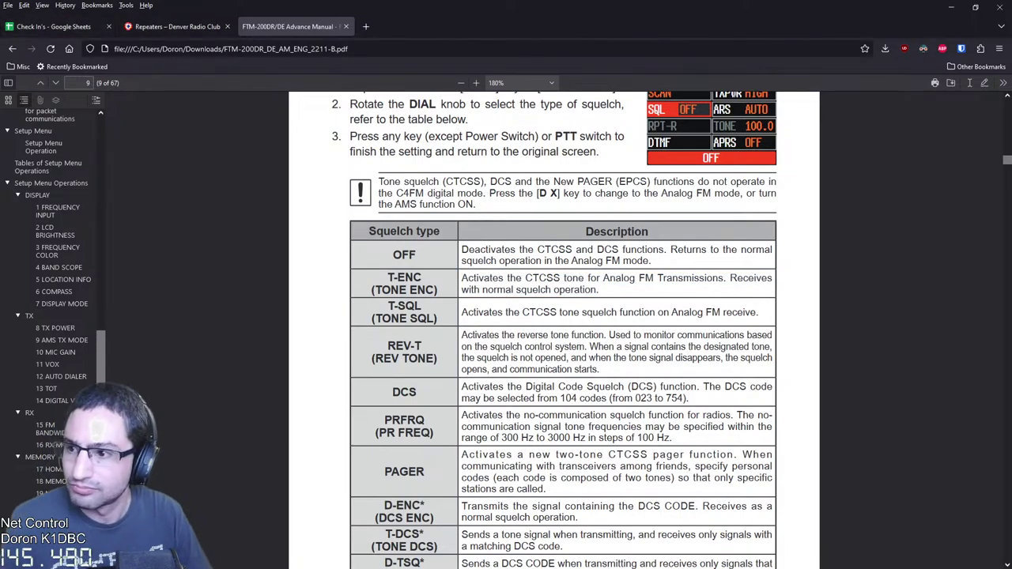
In a new tab, go to the Denver Radio Club YouTube channel using the address bar suggestions
click(365, 26)
text(yo)
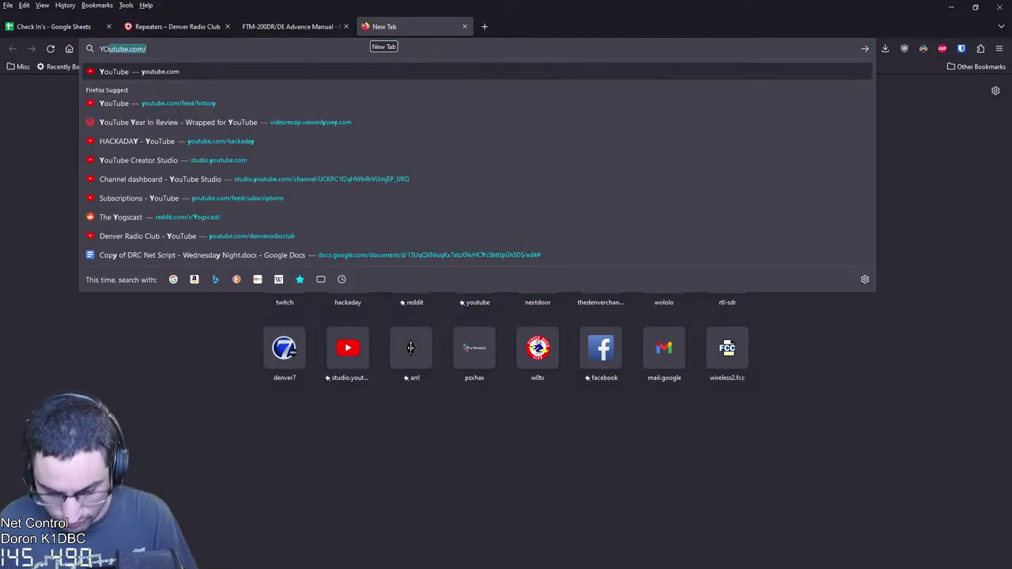
key(Down)
key(Down)
key(Down)
key(Down)
key(Down)
key(Up)
key(Up)
key(Up)
key(Up)
key(Up)
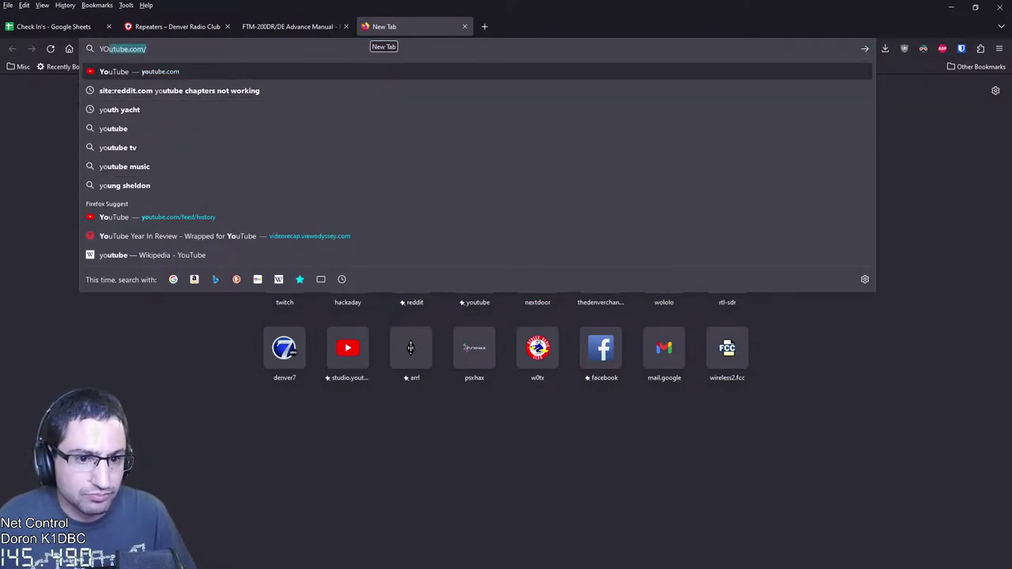
key(Right)
text(DEW)
key(BackSpace)
key(Down)
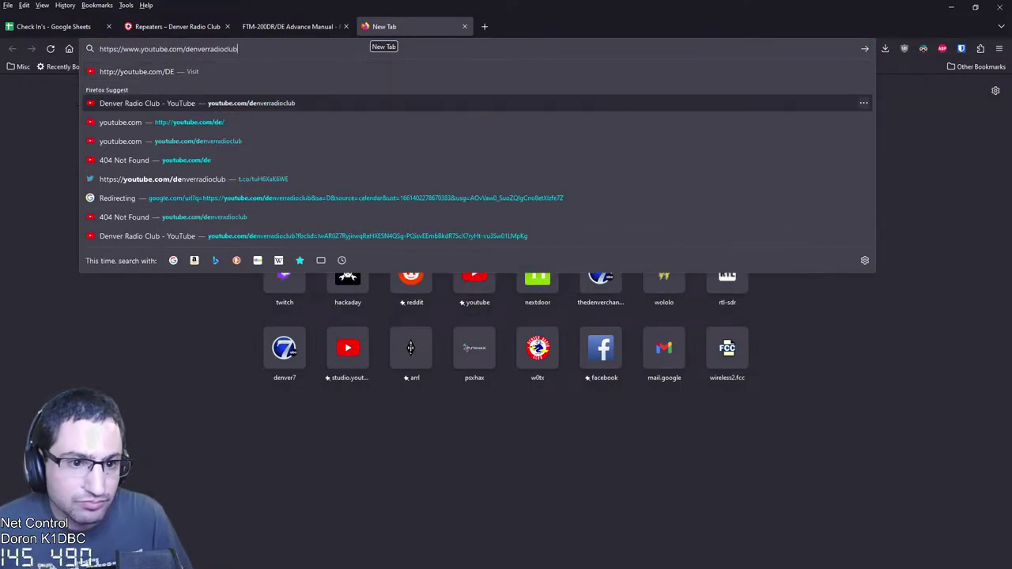
key(Down)
key(Down)
key(Up)
key(Up)
key(Return)
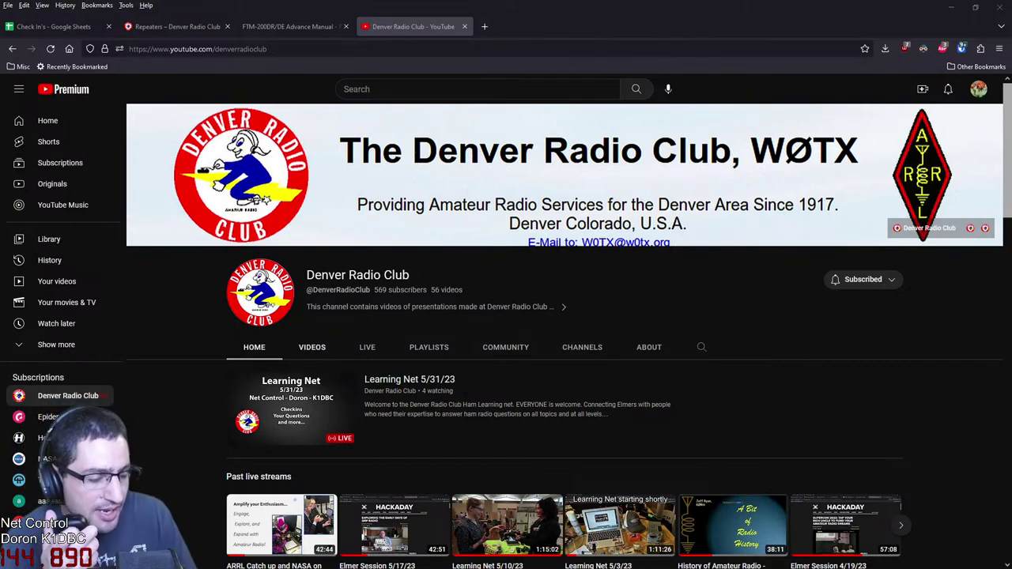
Browse the channel's past live streams, meetings and Learning Nets, checking the Check In's sheet in between
scroll(569, 332, down, 2)
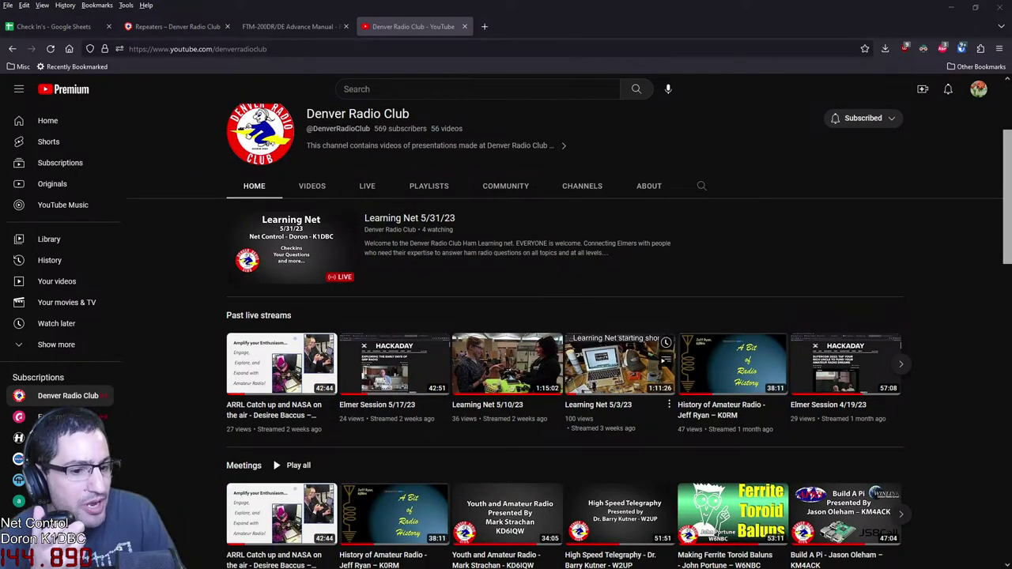
scroll(620, 364, down, 1)
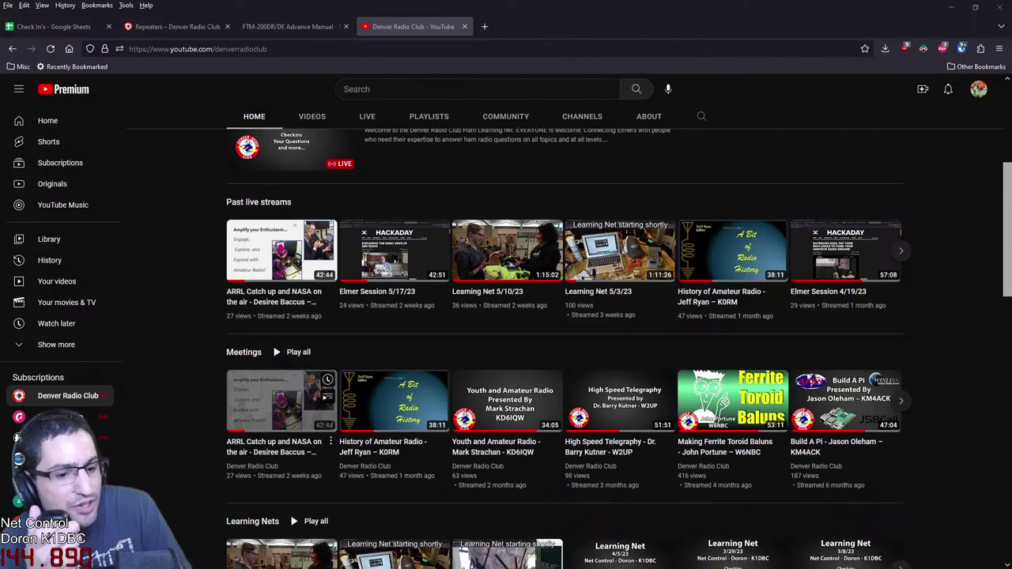
scroll(569, 348, down, 2)
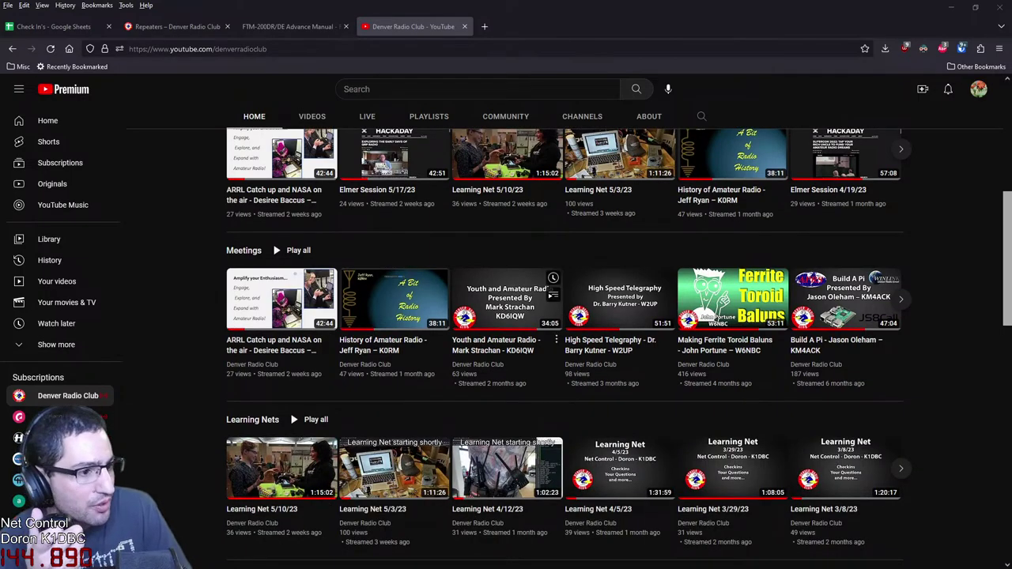
scroll(443, 316, up, 1)
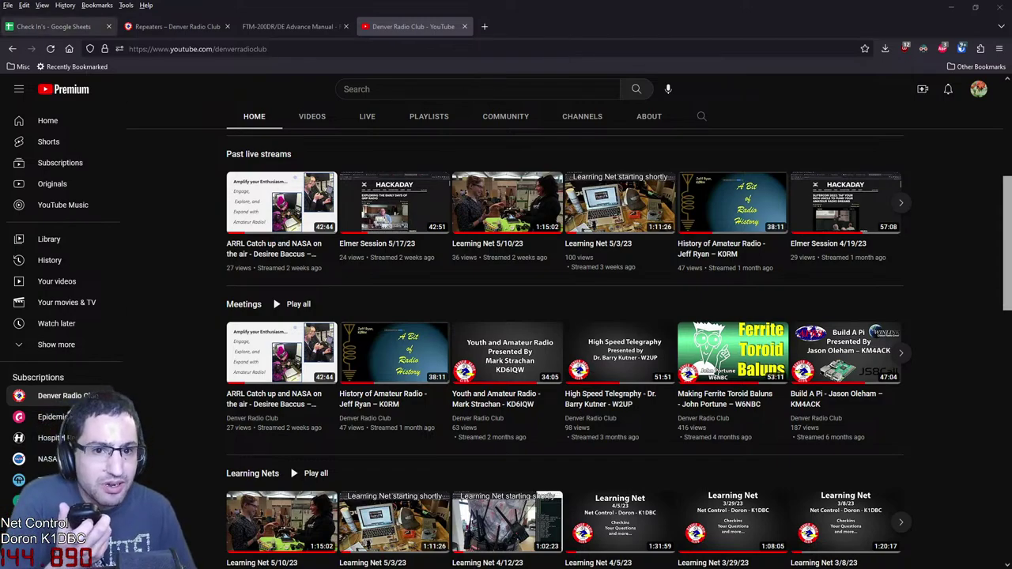
click(51, 26)
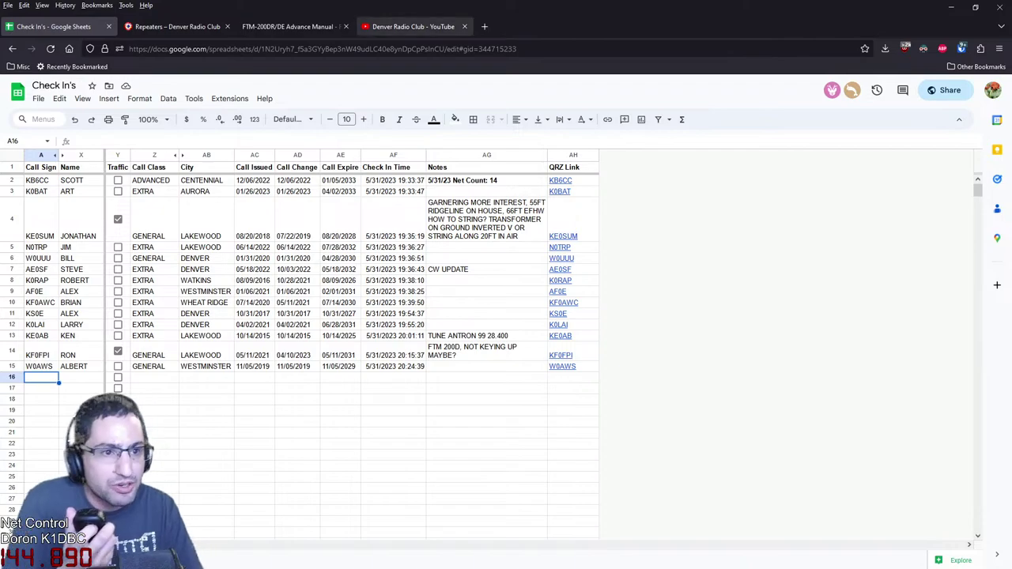
click(413, 26)
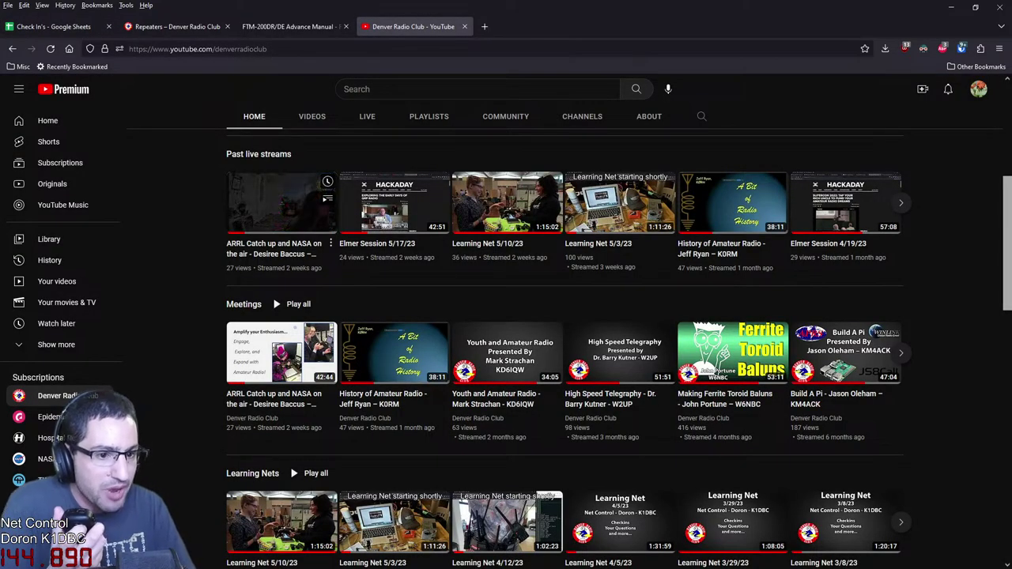
Open the ARRL Catch up and NASA on the air video in a new tab, skip ahead, then return to the channel
middle_click(272, 249)
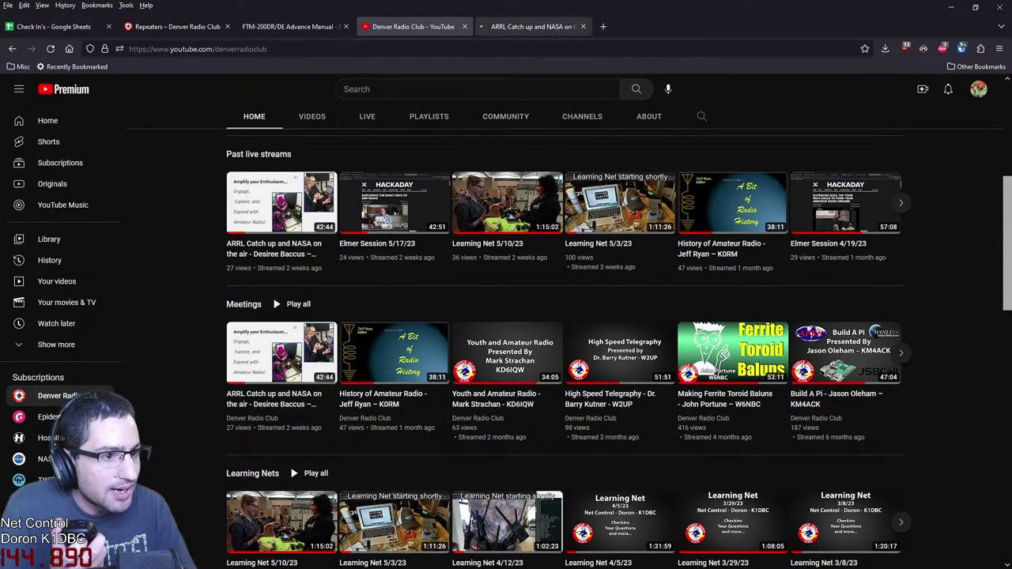
click(534, 26)
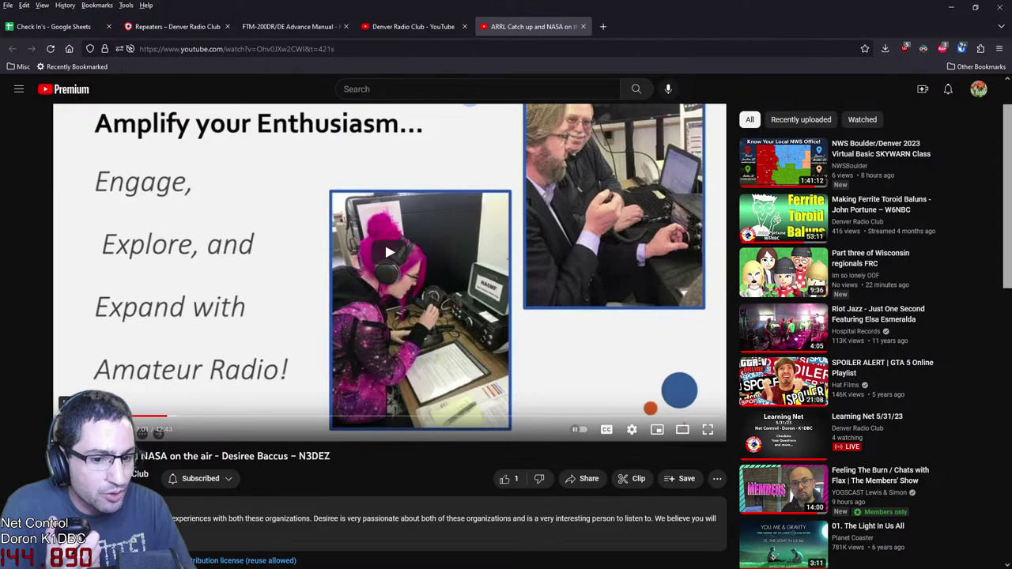
click(291, 416)
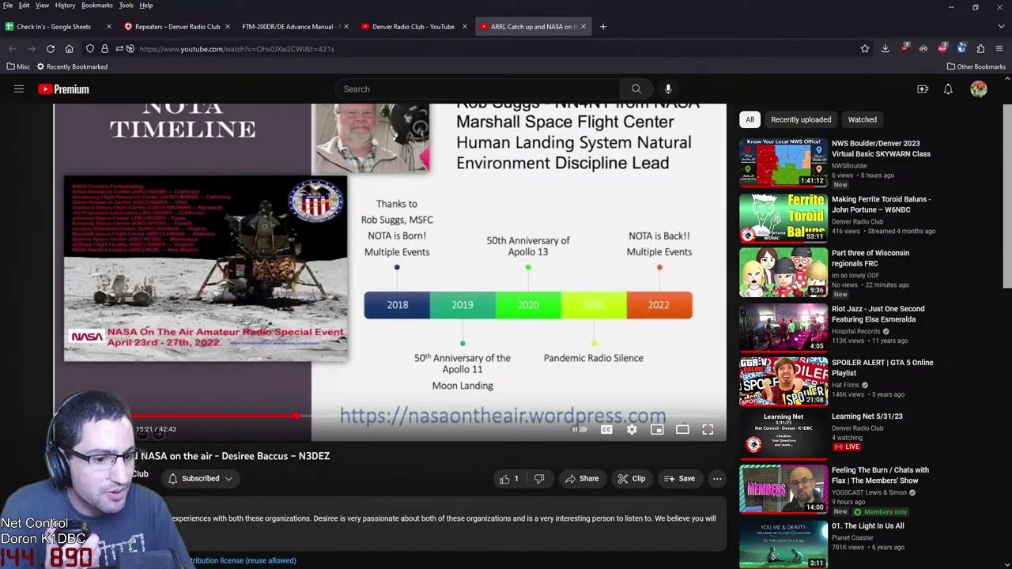
click(296, 416)
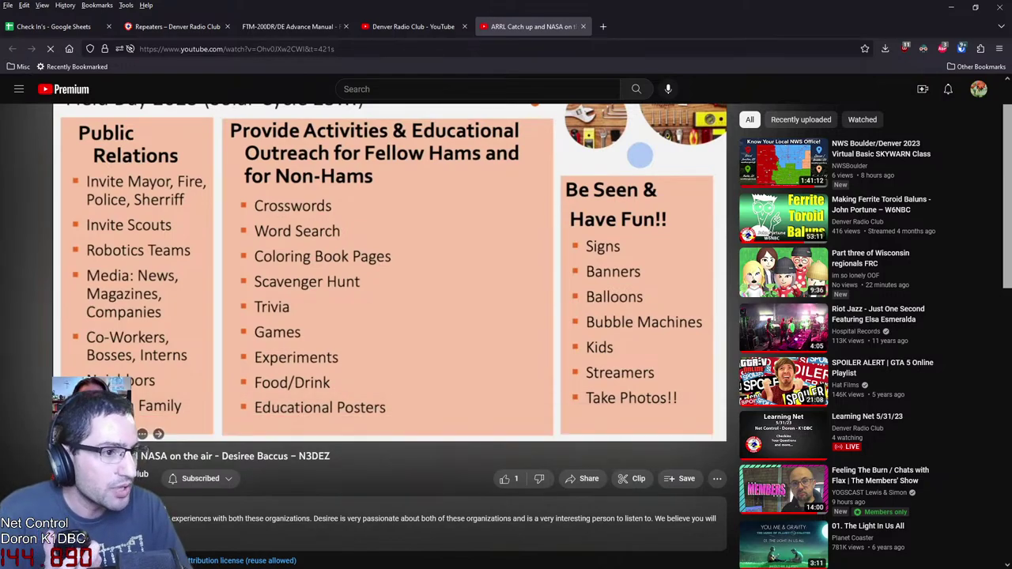
click(411, 26)
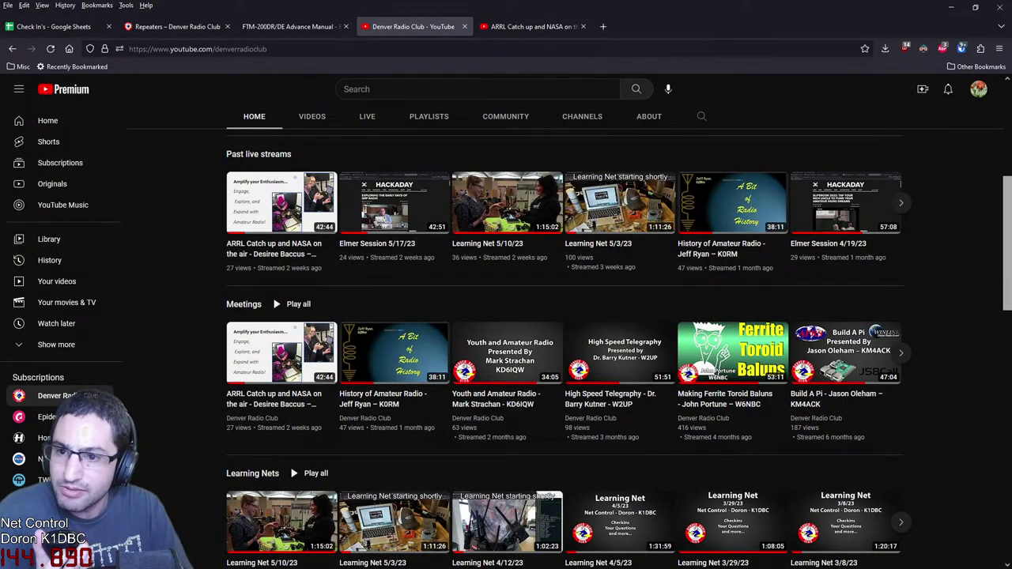
Drag in the Where's My... Space Hotel? episode page, scroll its description, then return to the Check In's sheet
drag(190, 562, 537, 27)
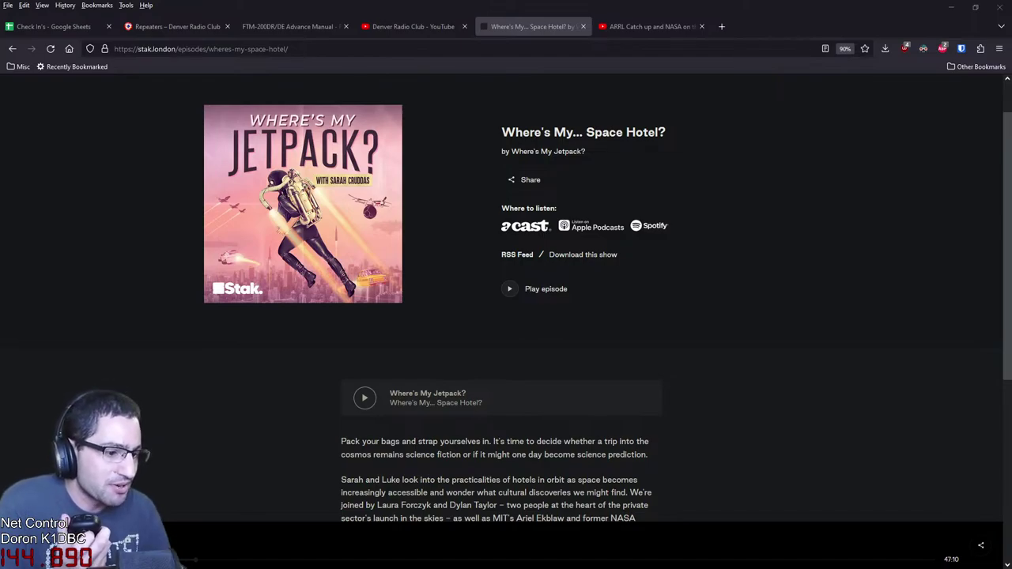
scroll(506, 300, down, 2)
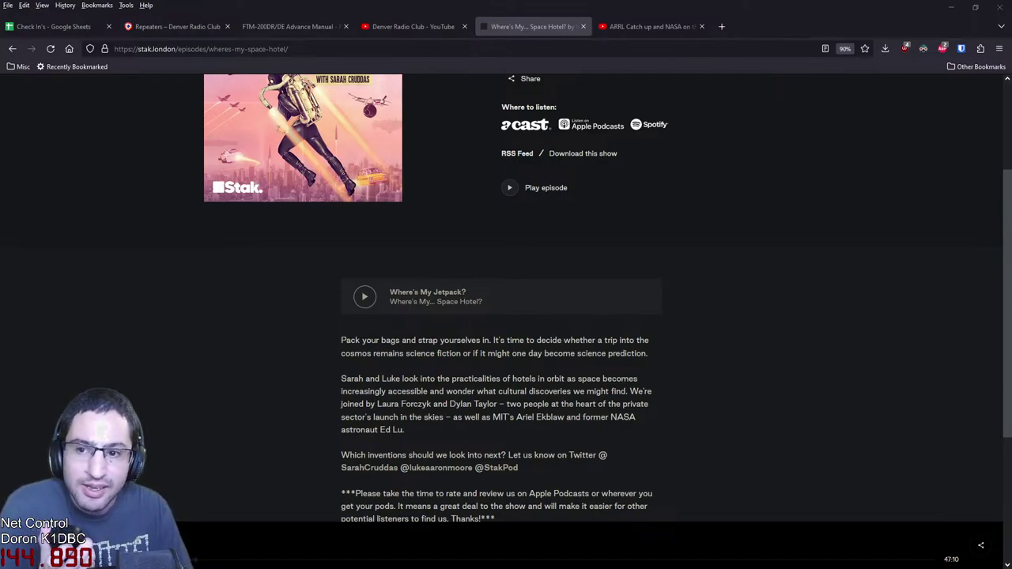
click(54, 26)
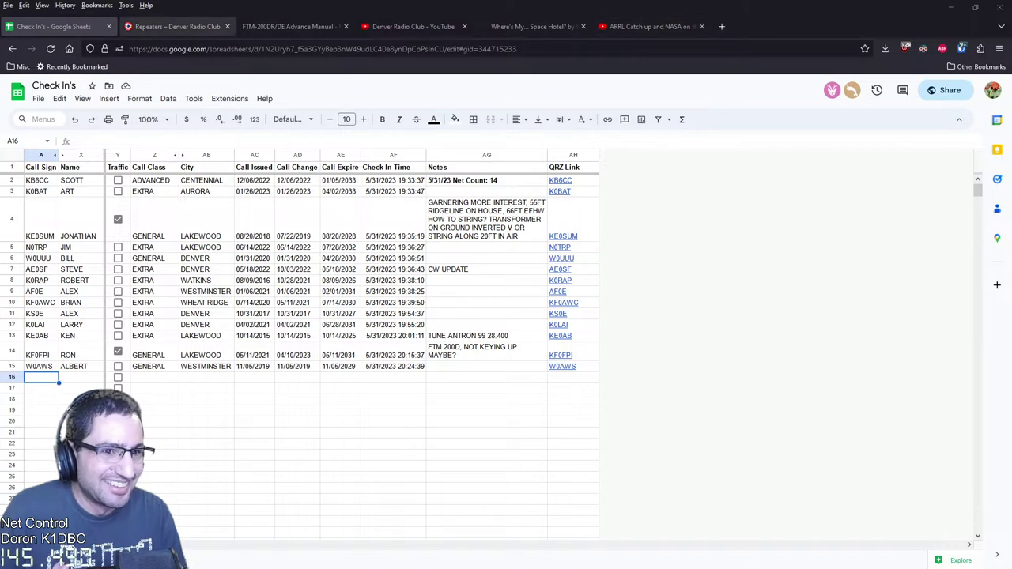
Check the 145.490 repeater's 100.0 Hz tone, then return to the playing Space Hotel episode page
click(175, 26)
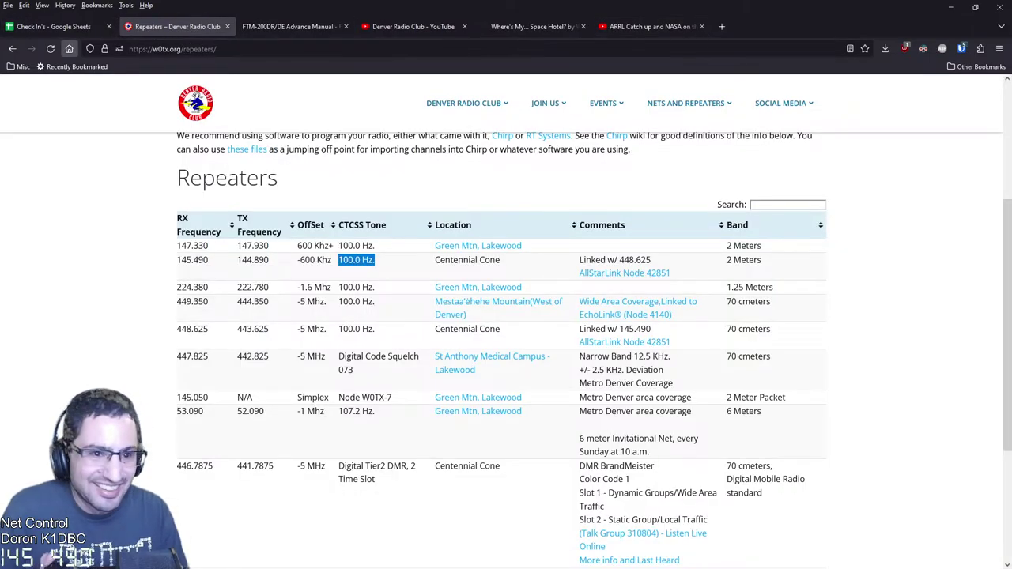
click(650, 26)
click(531, 26)
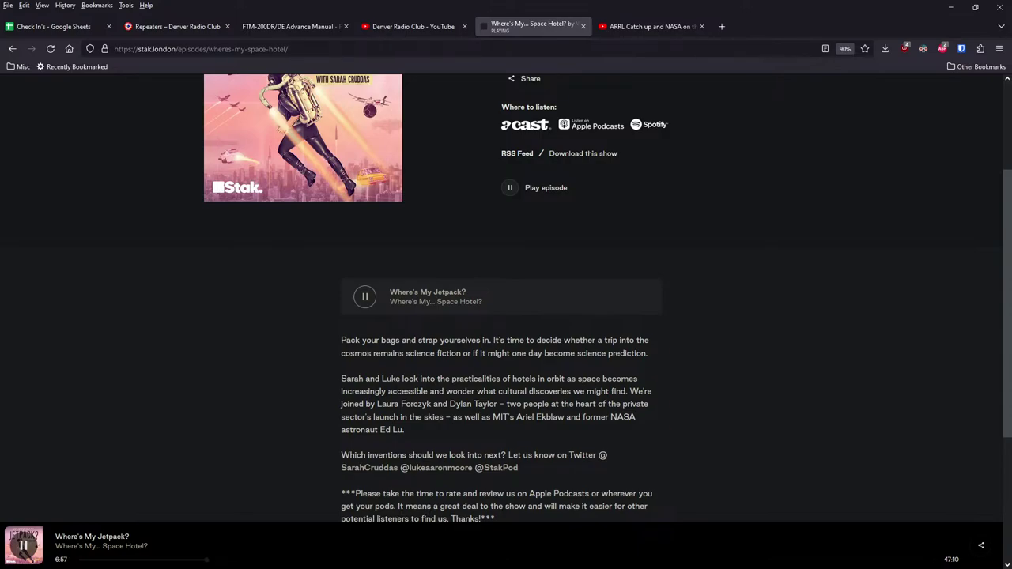
scroll(506, 300, up, 2)
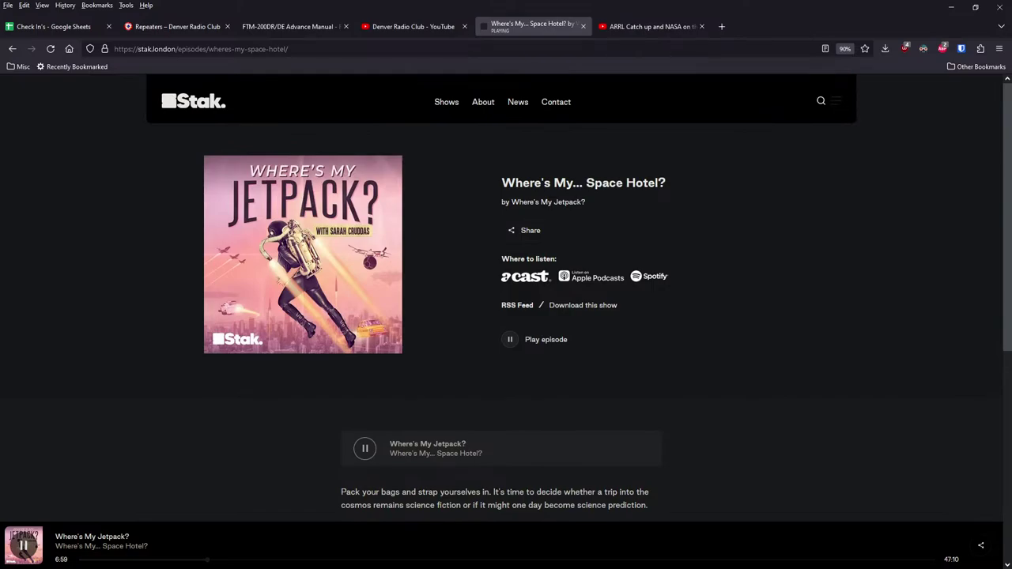